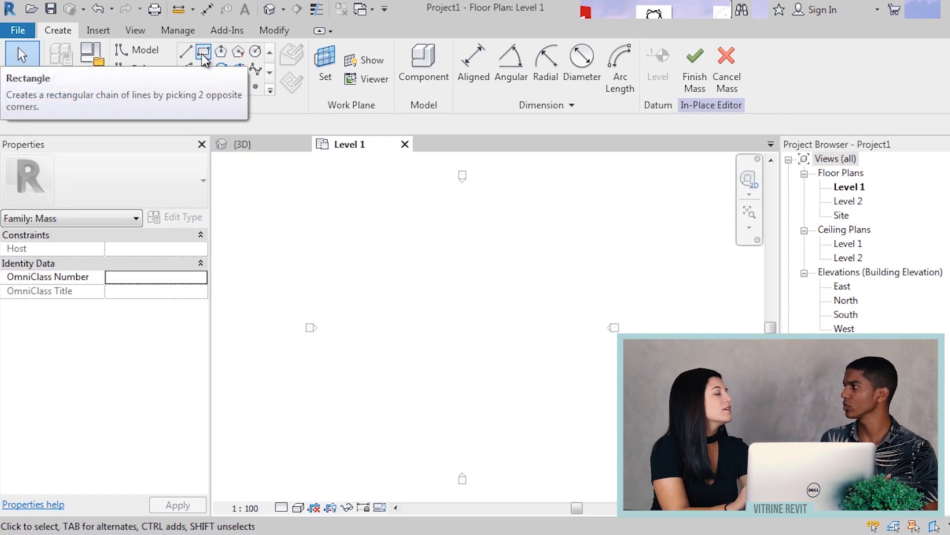
- Examine the box mass in the story board_2019 3D view, and return to Project1's Level 1 floor plan
left_click(278, 144)
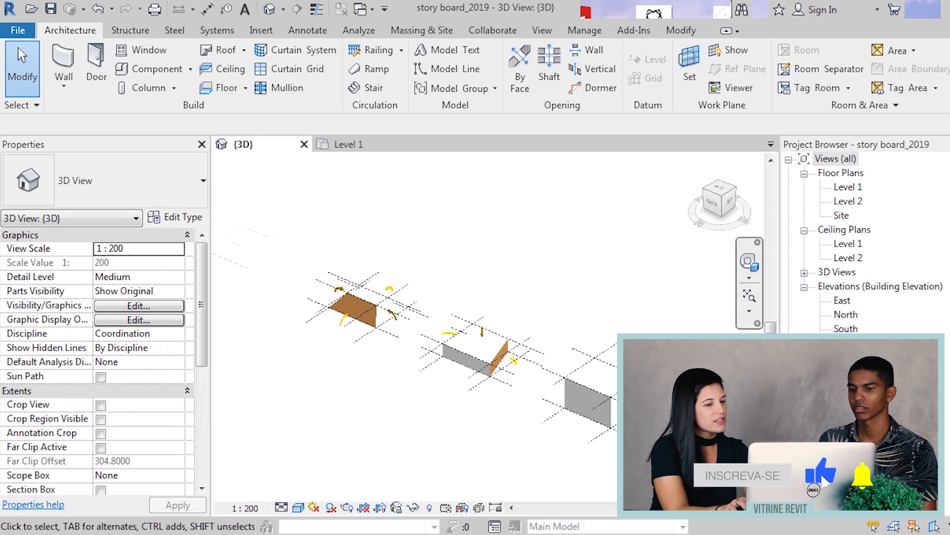
scroll(607, 318, "up", 5)
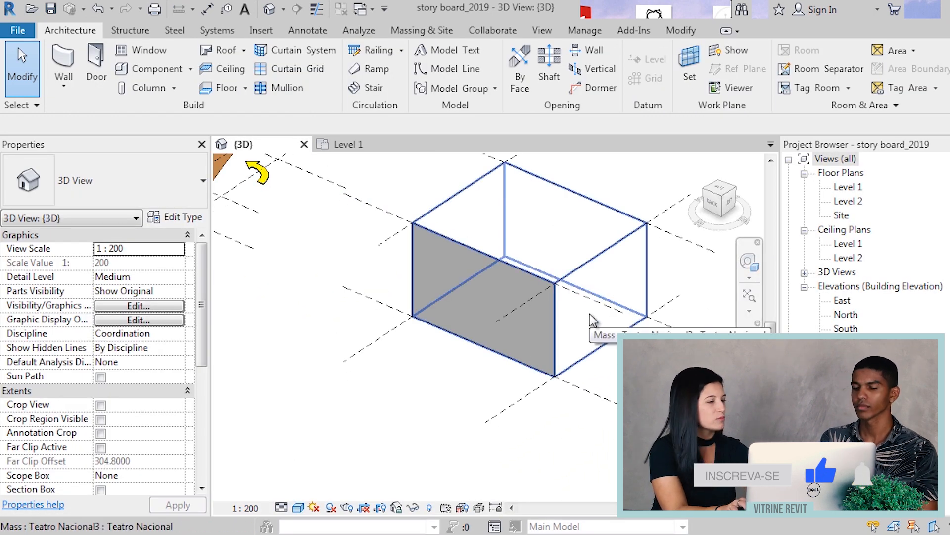
scroll(592, 319, "down", 5)
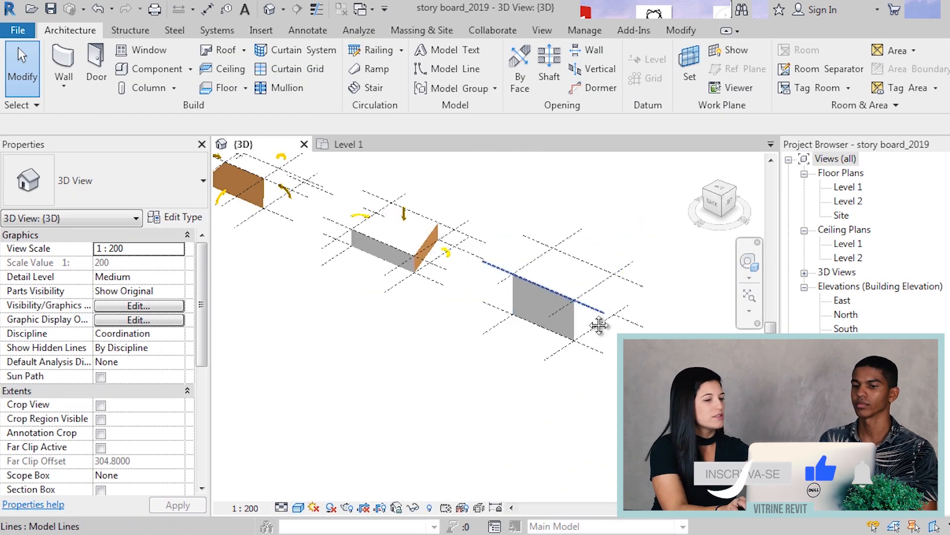
left_click(334, 147)
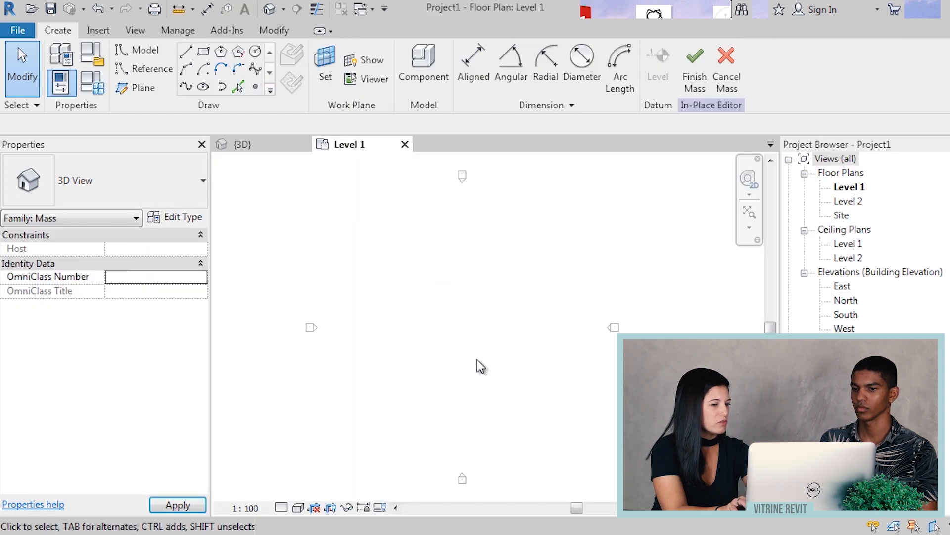
- Draw a rectangle of model lines about 11 by 7 m near the middle of the Level 1 plan
scroll(469, 326, "up", 1)
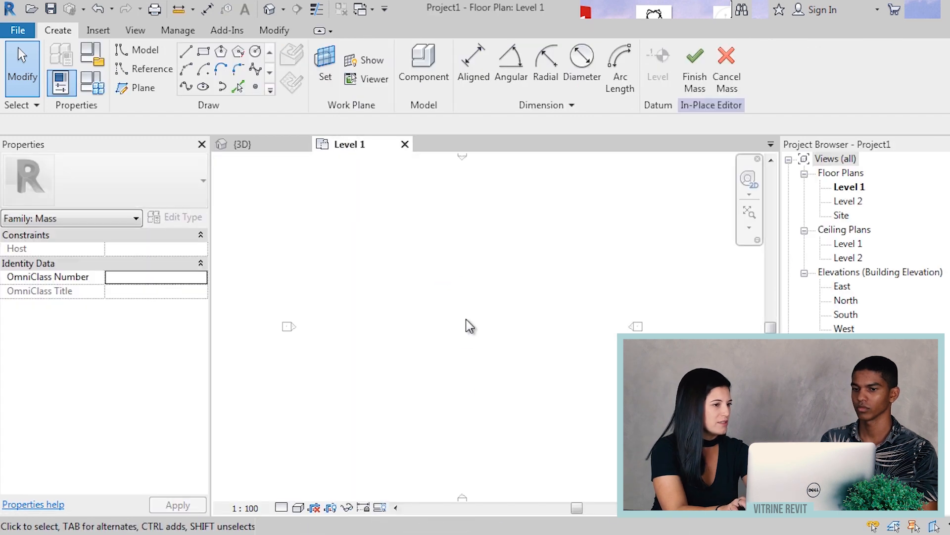
left_click(203, 54)
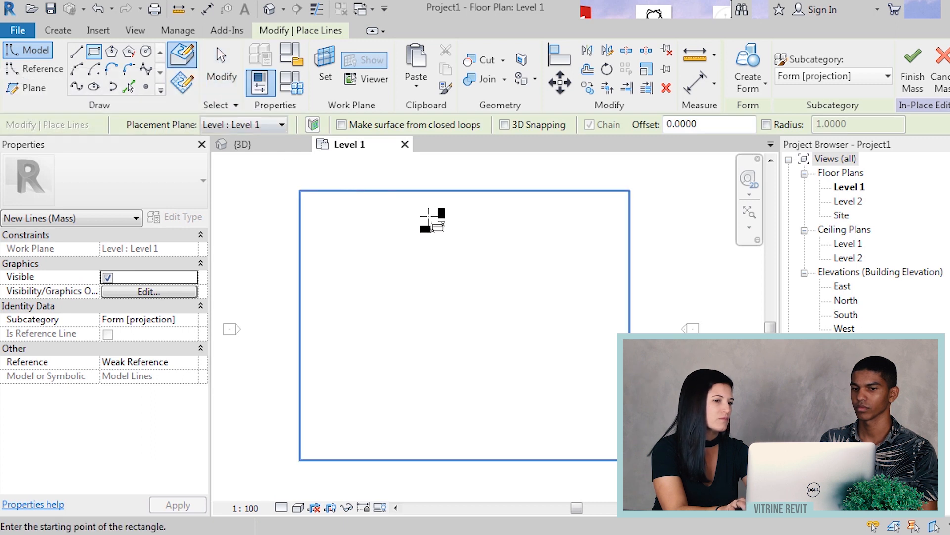
scroll(461, 237, "down", 1)
scroll(520, 280, "up", 2)
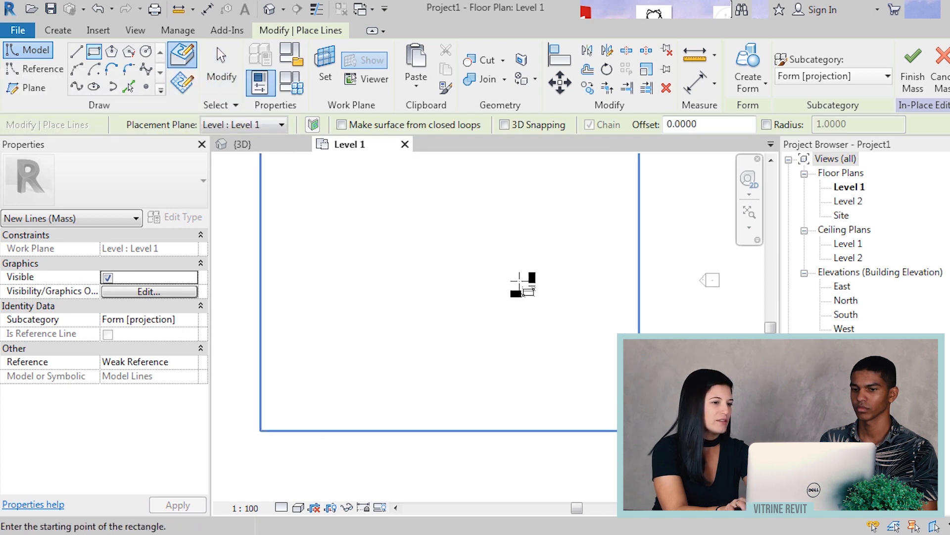
scroll(495, 258, "down", 2)
scroll(528, 245, "up", 1)
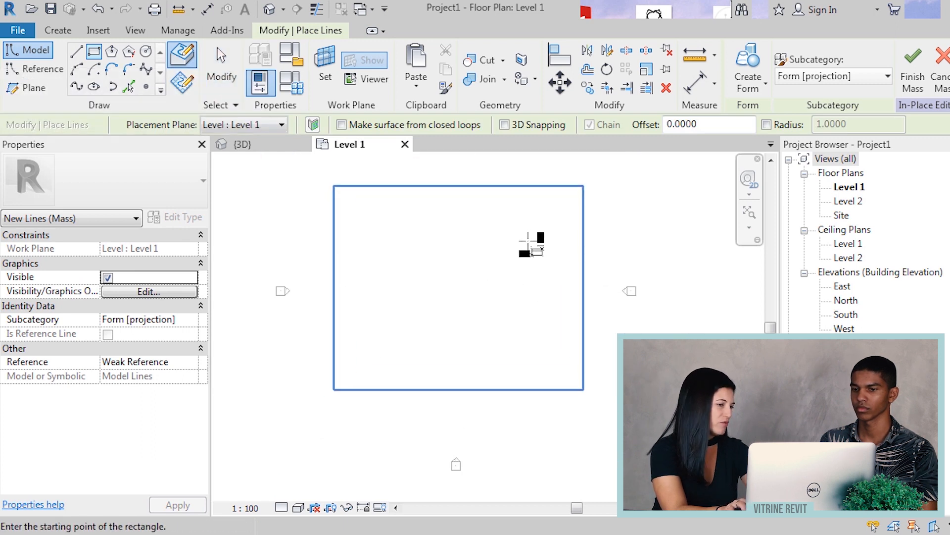
scroll(528, 242, "up", 3)
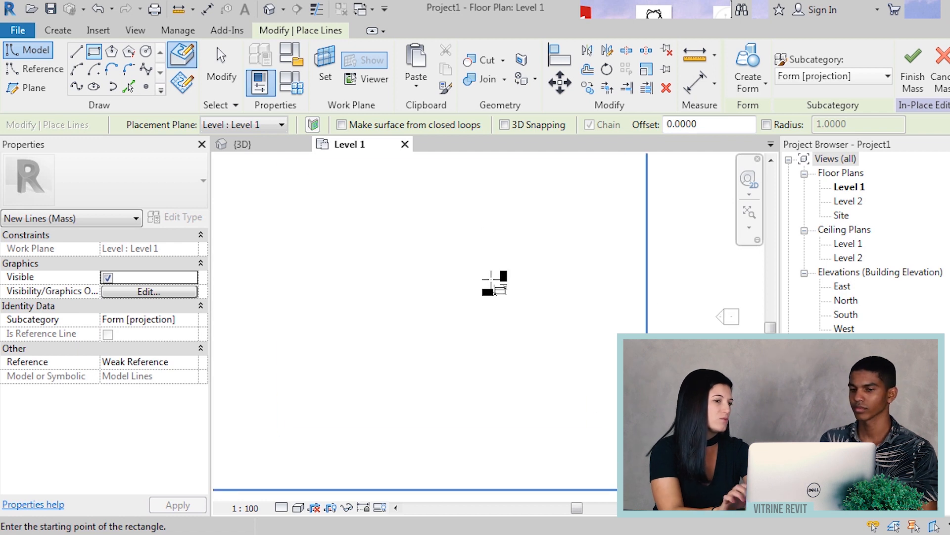
scroll(491, 279, "down", 4)
middle_click_drag(482, 277, 516, 276)
scroll(523, 270, "up", 1)
scroll(515, 273, "up", 1)
left_click(499, 268)
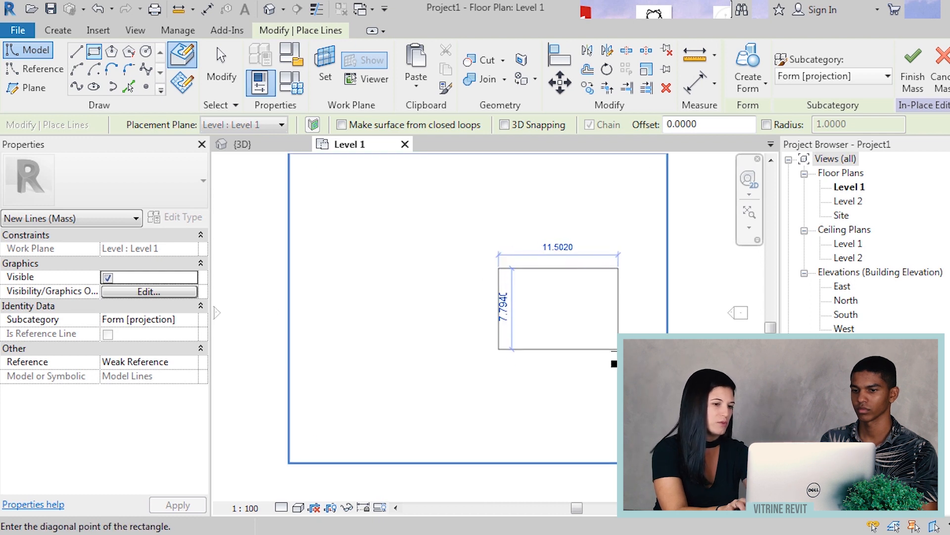
left_click(613, 341)
scroll(567, 290, "up", 2)
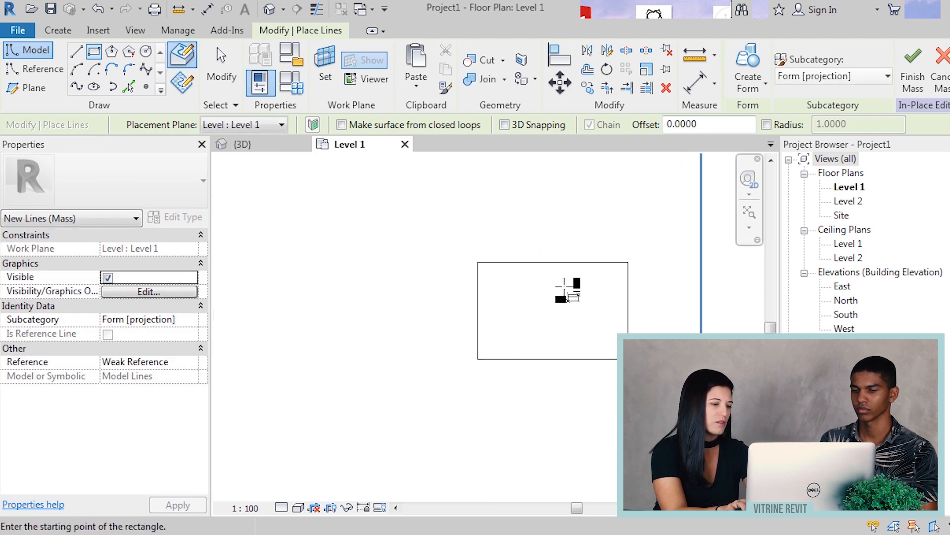
key("Escape")
key("Escape")
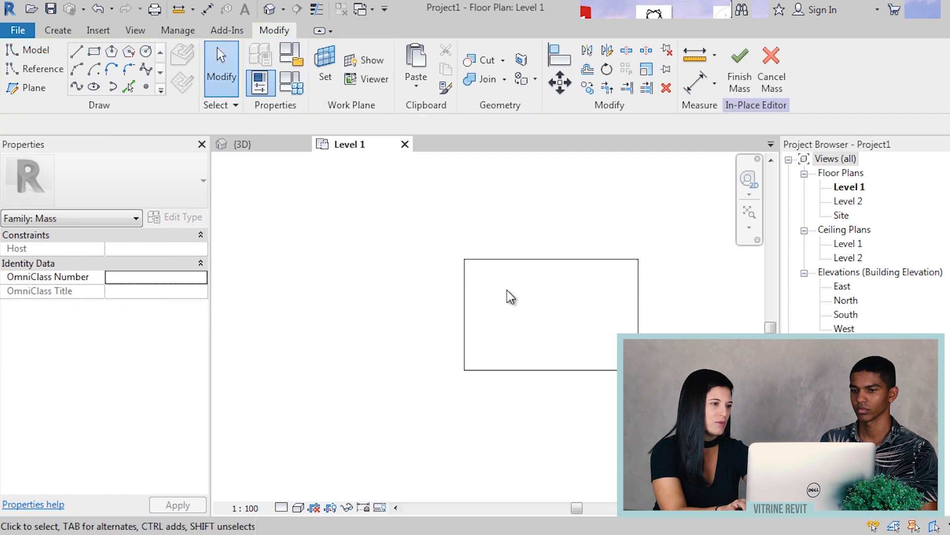
- Select the rectangle's whole chain of four lines and clear the selection again
key("Tab")
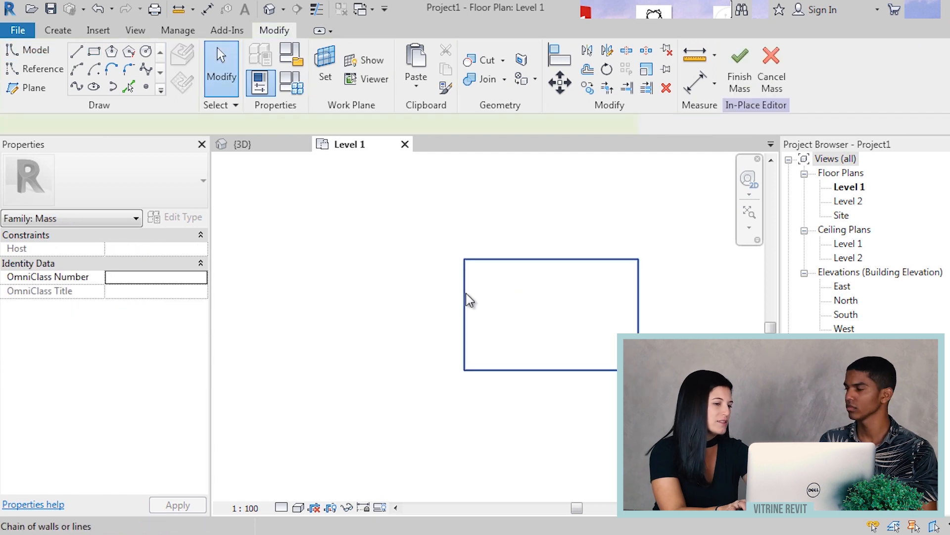
left_click(466, 294)
scroll(465, 294, "up", 1)
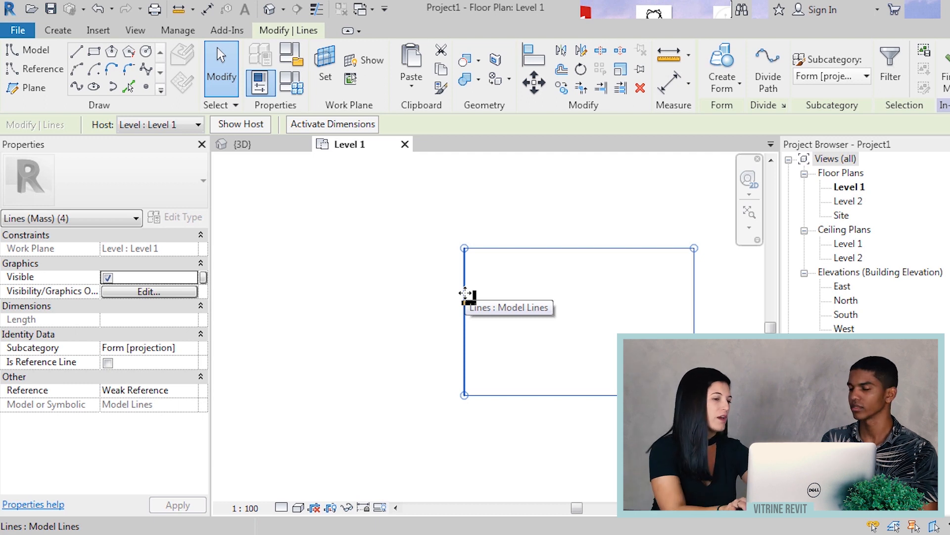
scroll(465, 292, "down", 2)
left_click(472, 286)
key("Tab")
scroll(462, 277, "up", 3)
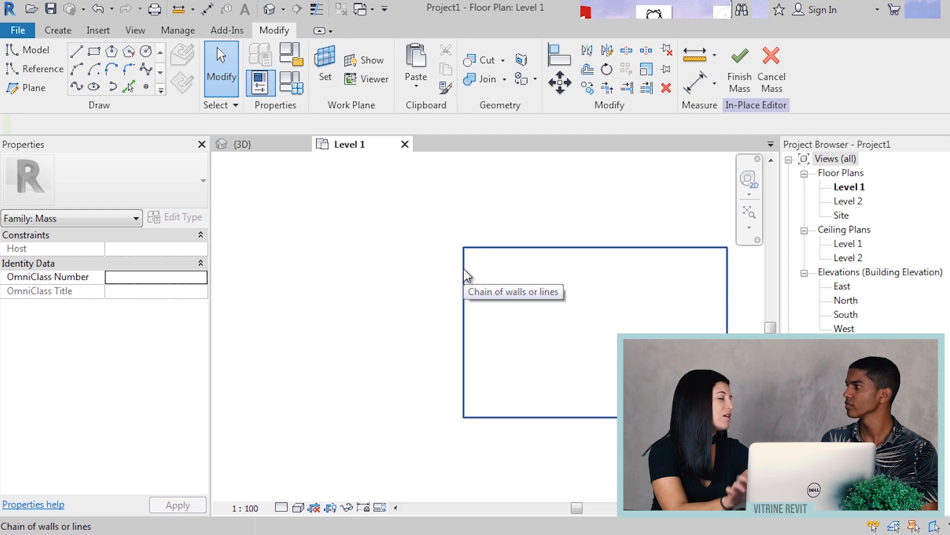
scroll(464, 269, "down", 1)
scroll(463, 270, "up", 1)
middle_click_drag(479, 294, 440, 312)
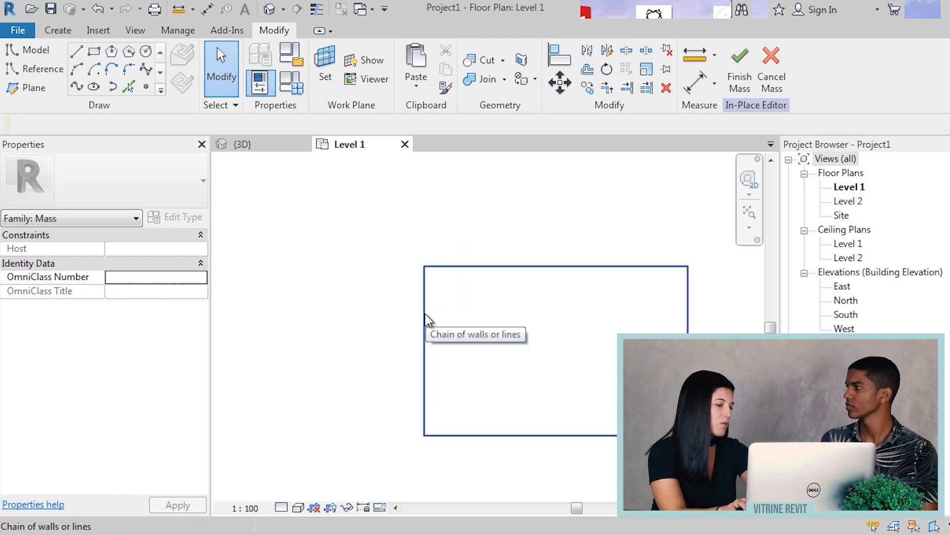
- Set the distance between the rectangle's two vertical sides to 15 by editing the west line's dimension
key("Tab")
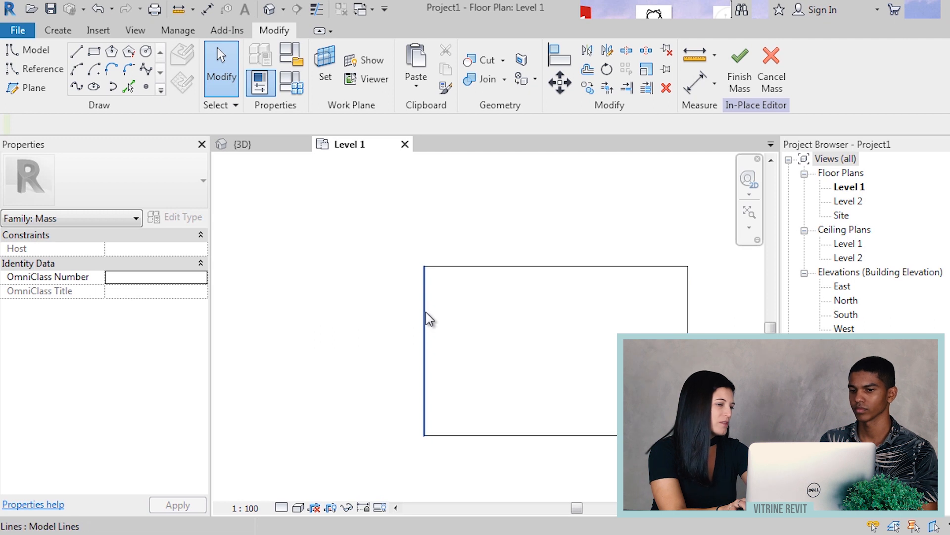
left_click(426, 314)
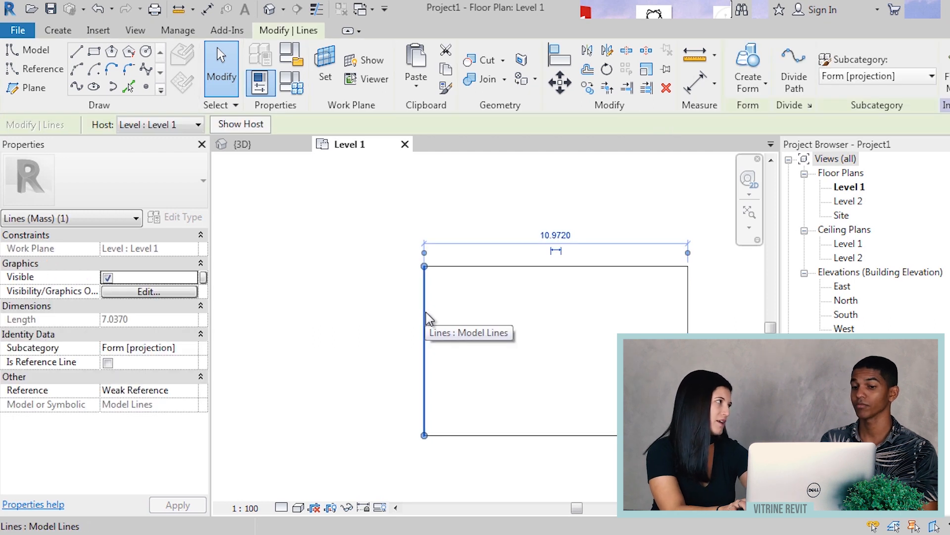
left_click(563, 232)
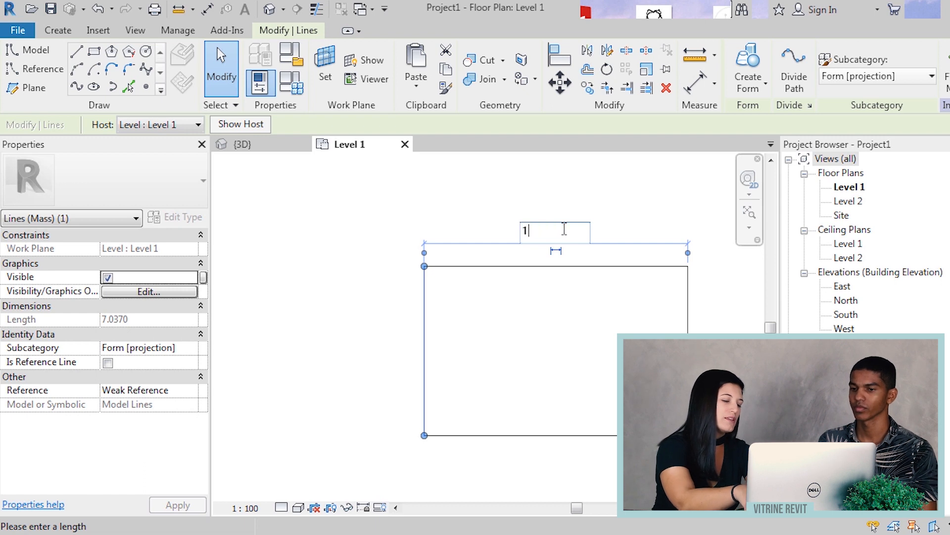
type("15")
key("Return")
scroll(446, 287, "down", 2)
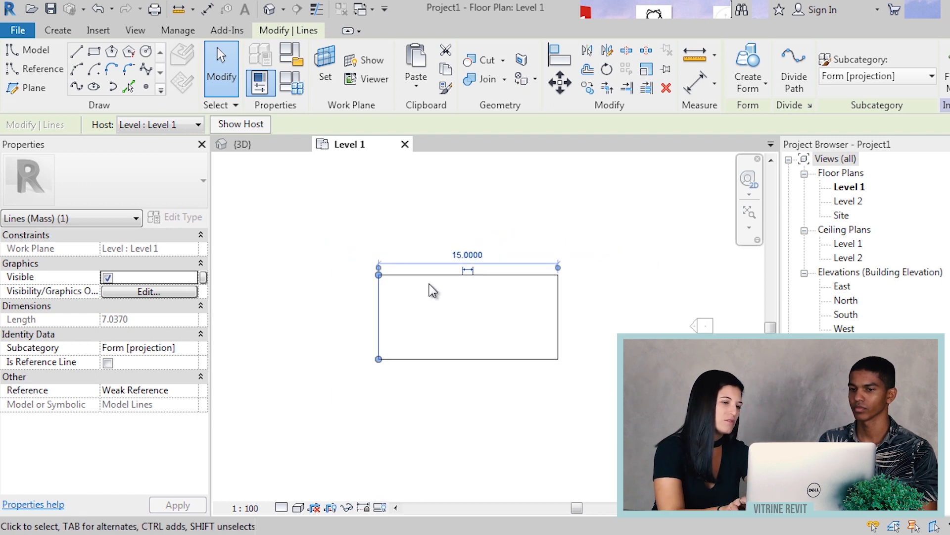
- Set the distance between the rectangle's two horizontal sides to 10 and clear the selection
left_click(481, 275)
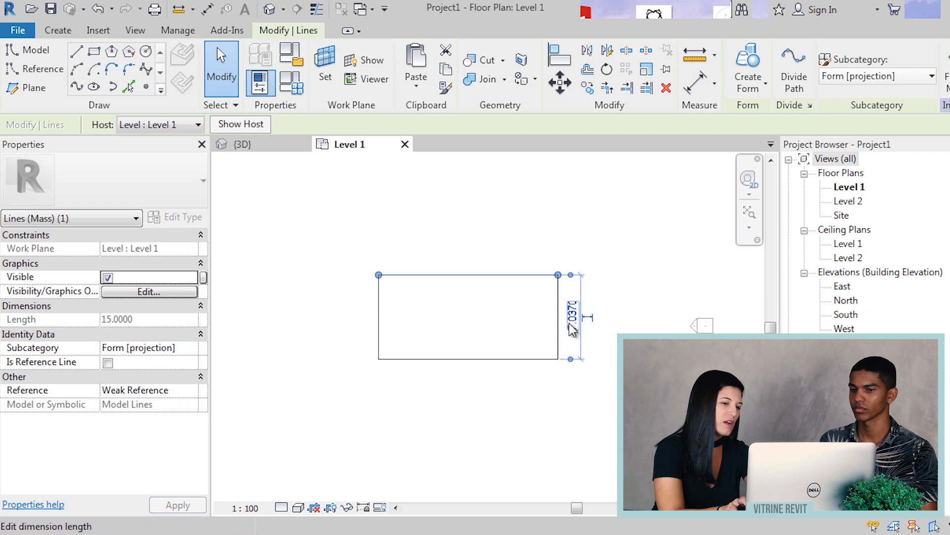
left_click(573, 317)
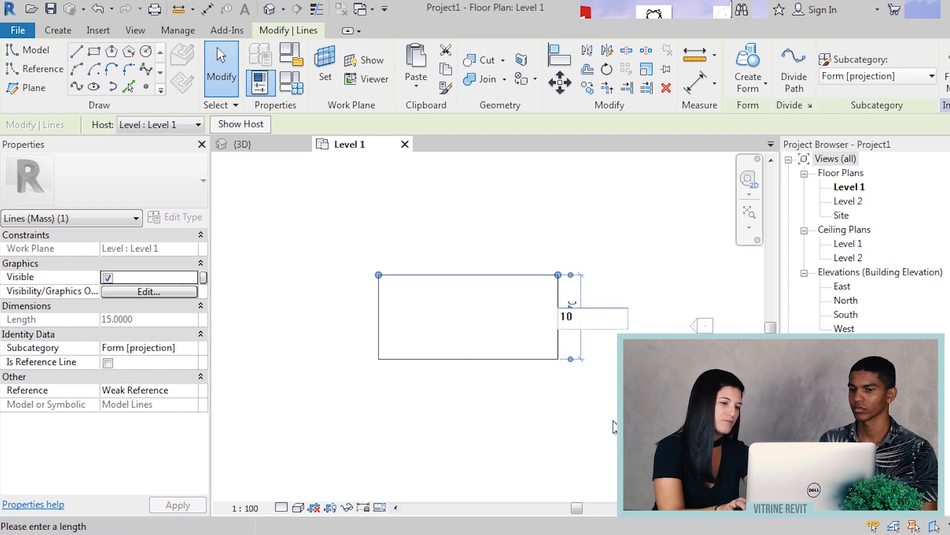
type("10")
key("Return")
left_click(569, 396)
- Select the rectangle's full chain of lines and create a solid form from it
key("Tab")
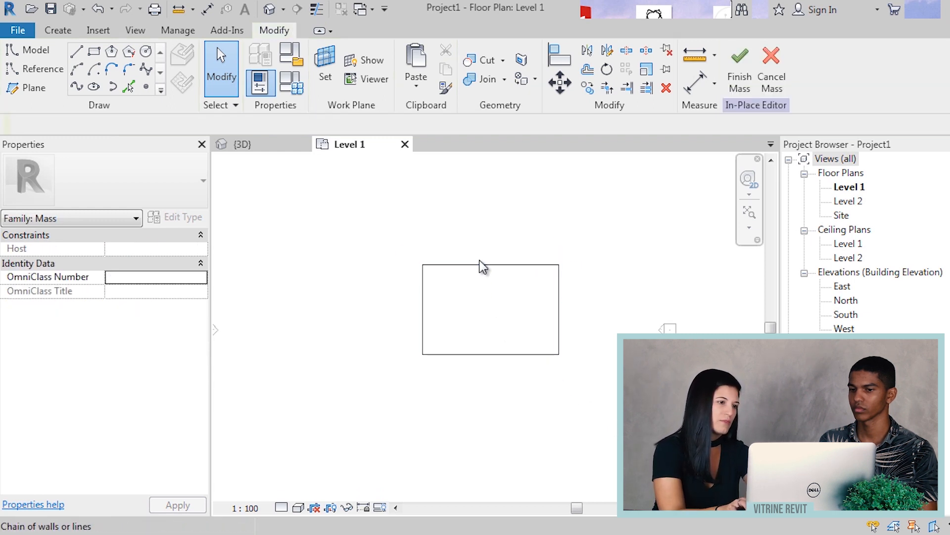
left_click(454, 274)
mouse_move(451, 270)
left_mouse_down()
mouse_move(460, 292)
mouse_move(448, 286)
left_mouse_up()
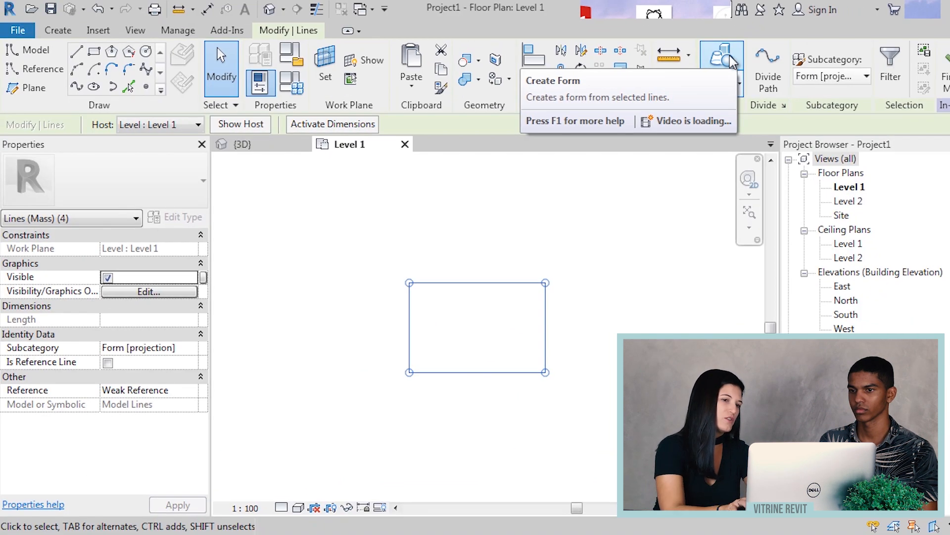
left_click(722, 58)
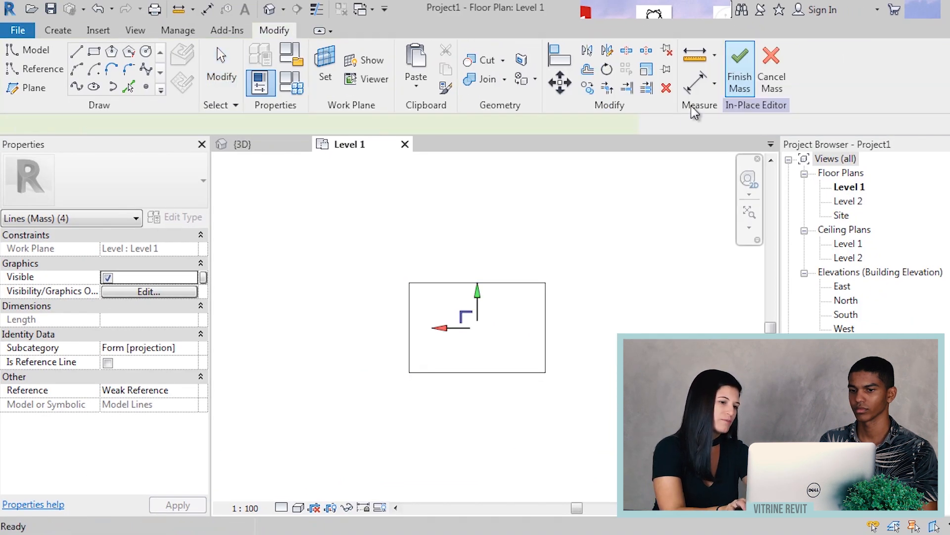
scroll(468, 315, "down", 1)
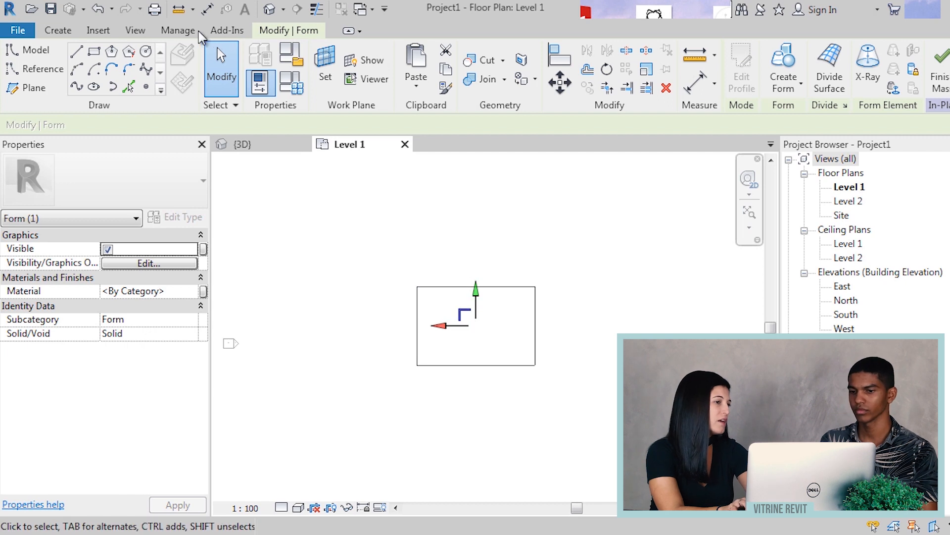
- Open Project1's default 3D view with the form deselected, looking at the box from above and the front
left_click(267, 10)
key("Escape")
middle_click_drag(617, 344, 515, 372)
scroll(487, 318, "up", 3)
middle_click_drag(498, 286, 482, 338)
middle_click_drag(470, 283, 462, 288)
scroll(462, 288, "down", 1)
middle_click_drag(415, 411, 344, 479, "shift")
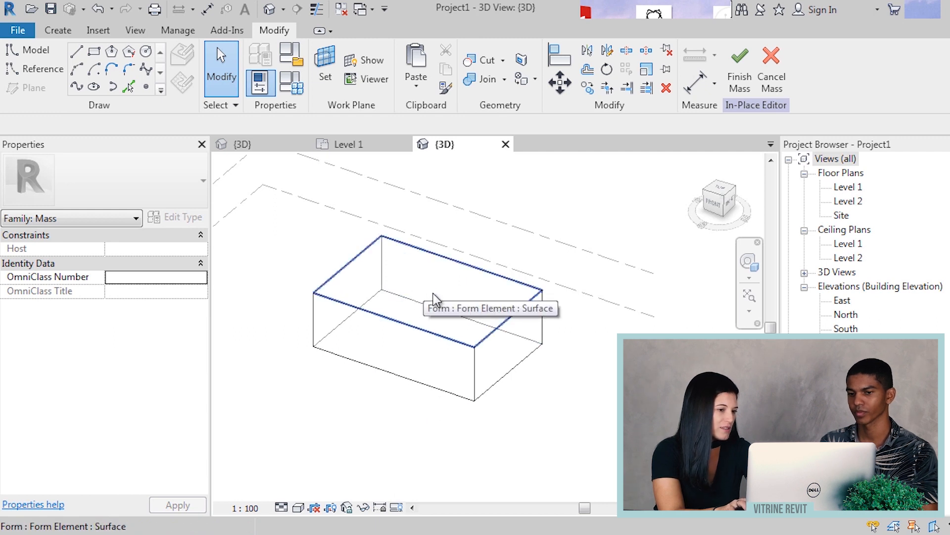
- Set the form's height to 10 using the dimension of its top face
scroll(530, 396, "down", 2)
left_click(475, 318)
scroll(474, 317, "up", 2)
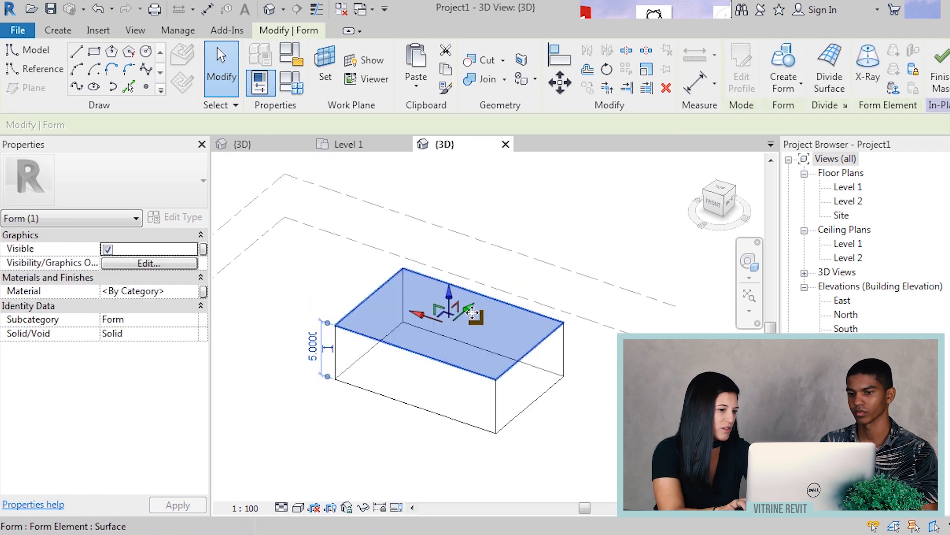
scroll(319, 354, "up", 1)
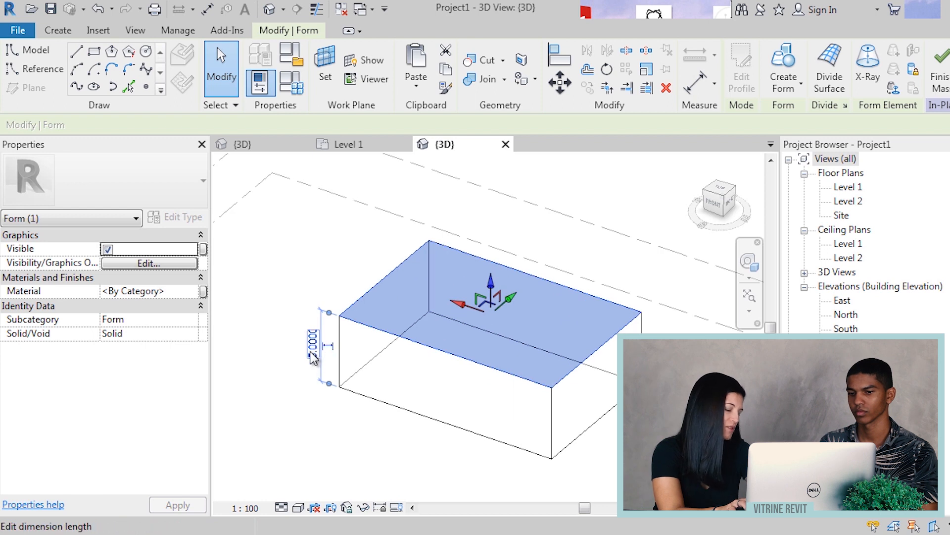
left_click(310, 352)
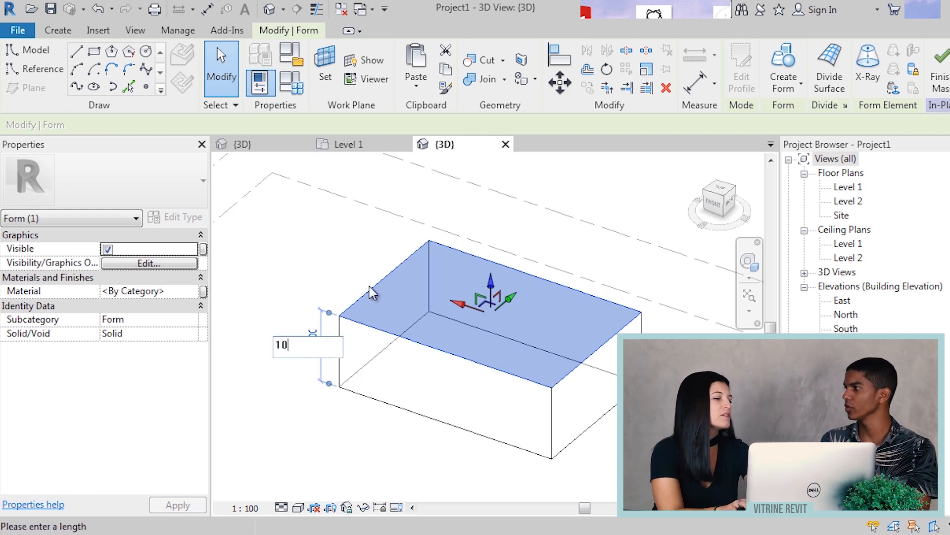
key("Return")
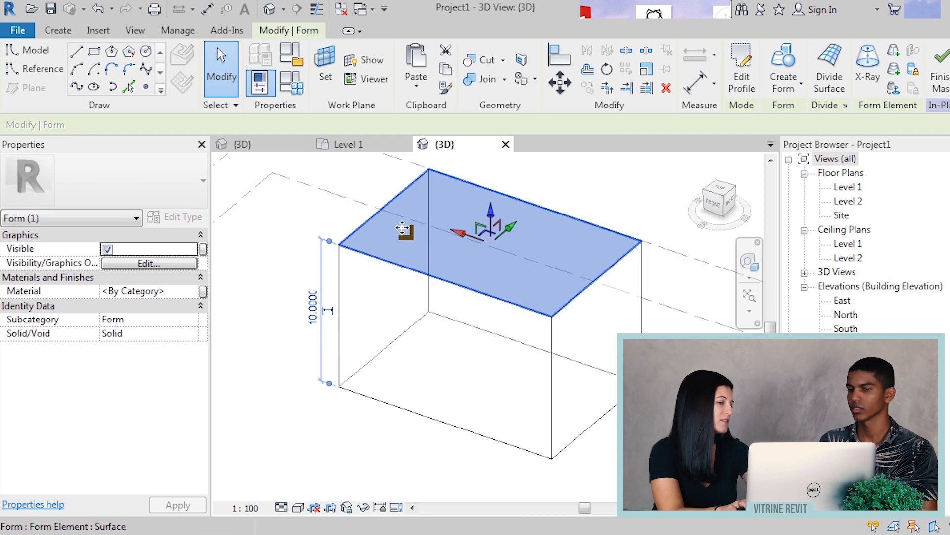
scroll(457, 245, "down", 2)
scroll(327, 303, "up", 1)
middle_click_drag(333, 341, 317, 347)
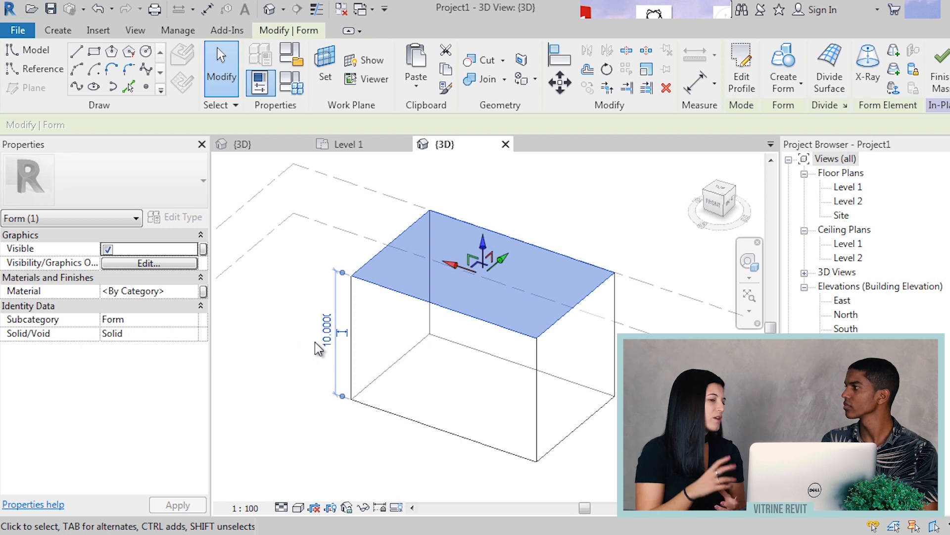
- Lower the box's top face freehand to a height of about 4.93 and offset it horizontally from the base
scroll(317, 347, "down", 1)
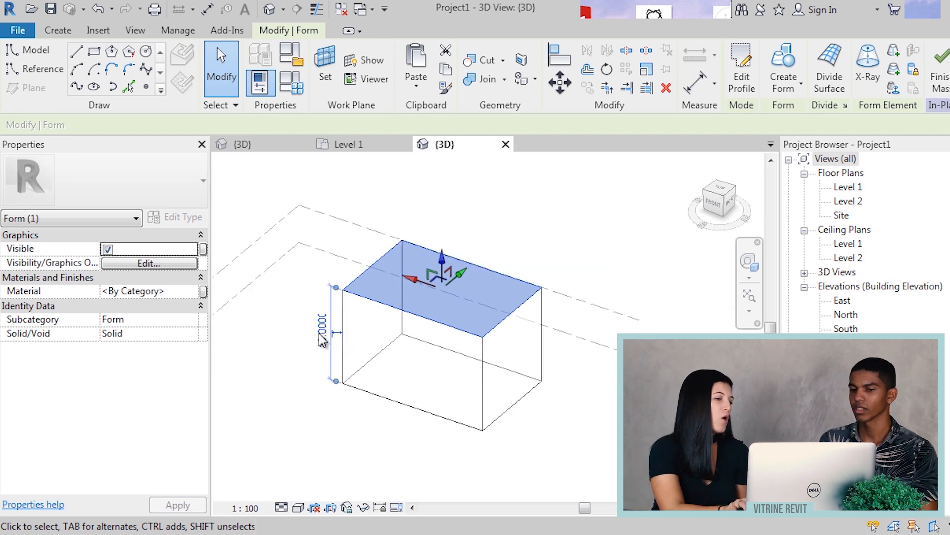
left_click(311, 268)
left_click(408, 334)
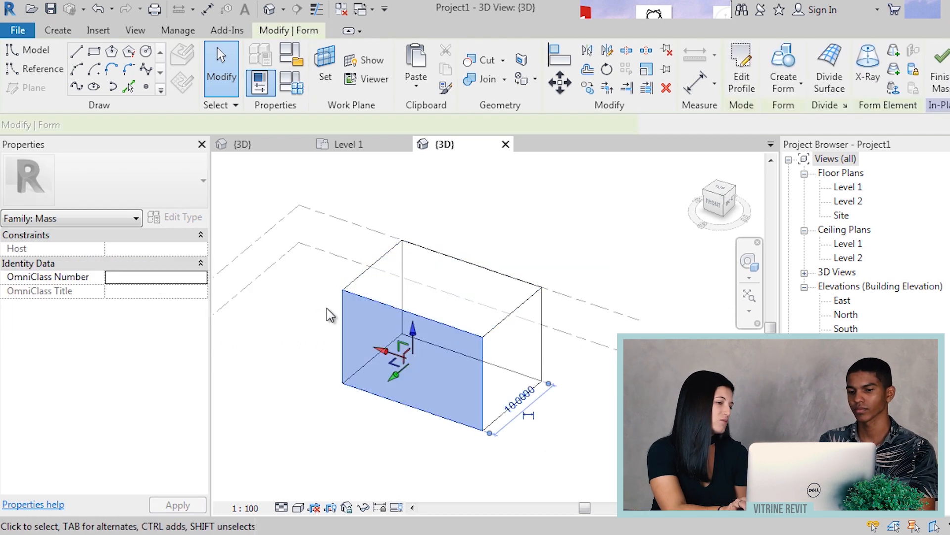
scroll(507, 296, "up", 1)
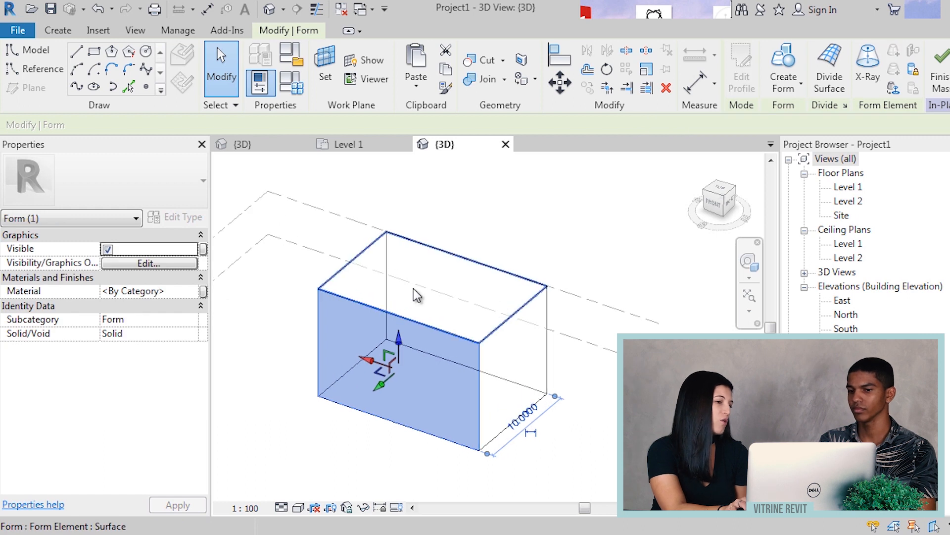
left_click(414, 287)
scroll(434, 265, "up", 2)
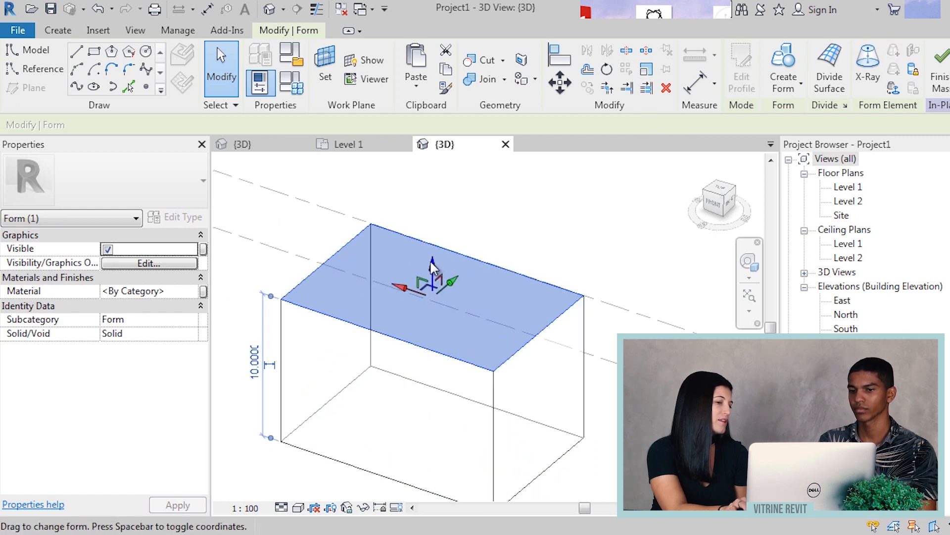
middle_click_drag(433, 277, 437, 322, "shift")
left_click_drag(441, 269, 389, 349)
scroll(467, 269, "down", 2)
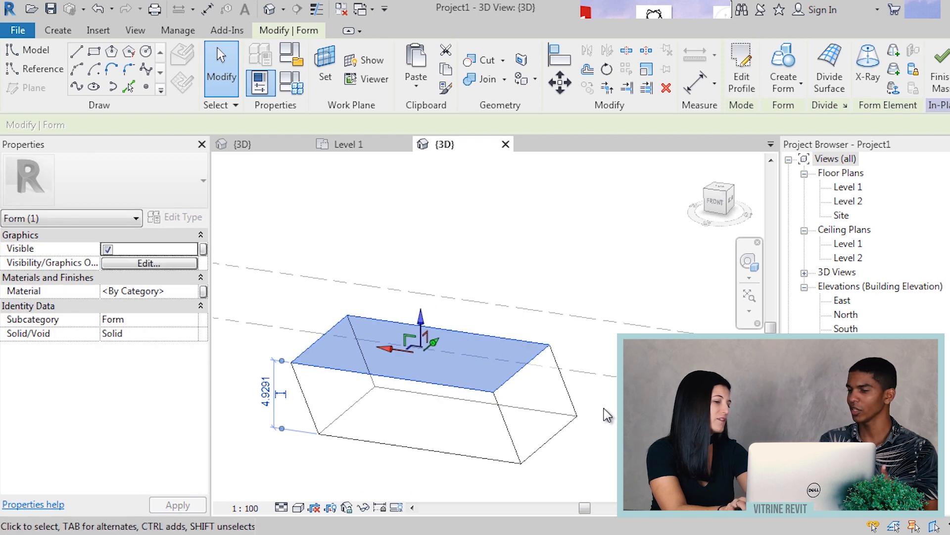
- Shift the box's top face horizontally so that its sides lean in the opposite direction
left_click(502, 302)
middle_click_drag(502, 303, 519, 382, "shift")
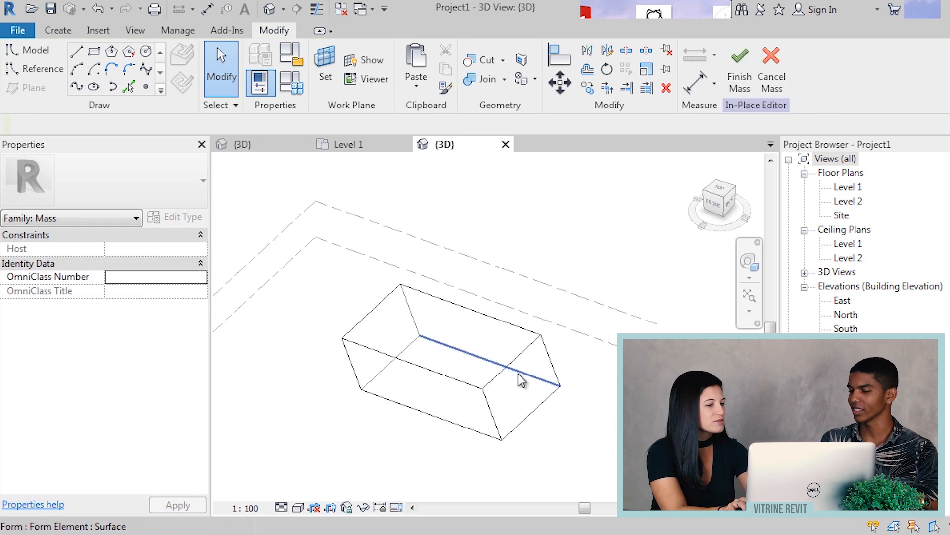
left_click(524, 361)
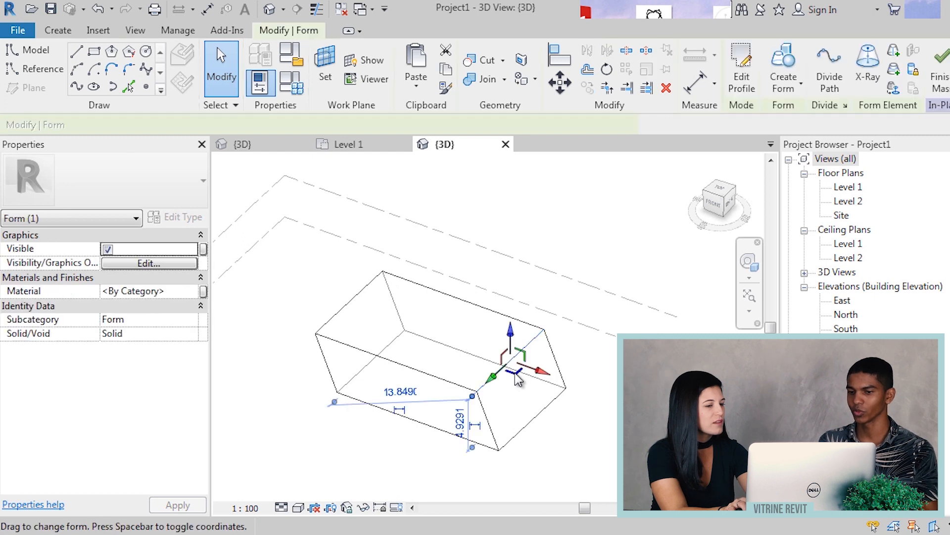
key("Escape")
middle_click_drag(495, 396, 423, 324, "shift")
left_click(423, 325)
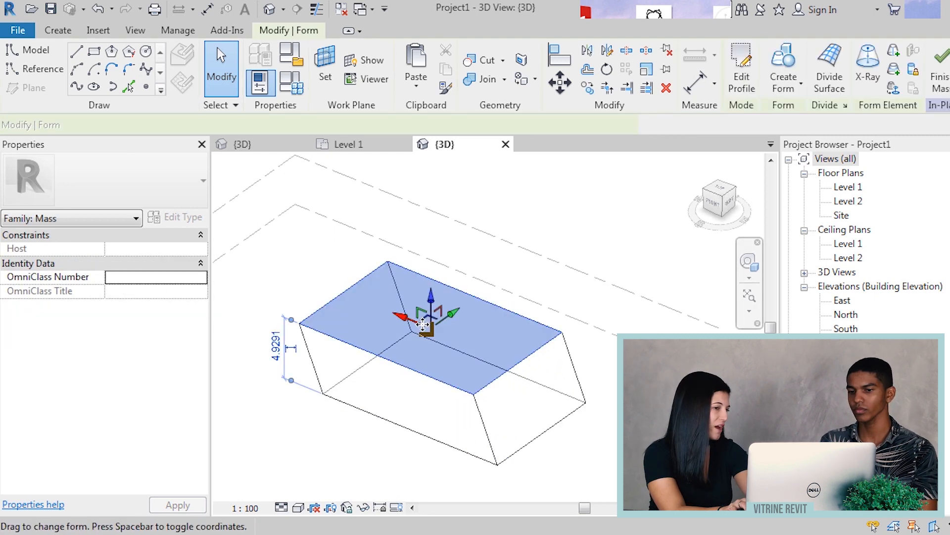
left_click_drag(452, 314, 490, 297)
middle_click_drag(490, 297, 583, 329, "shift")
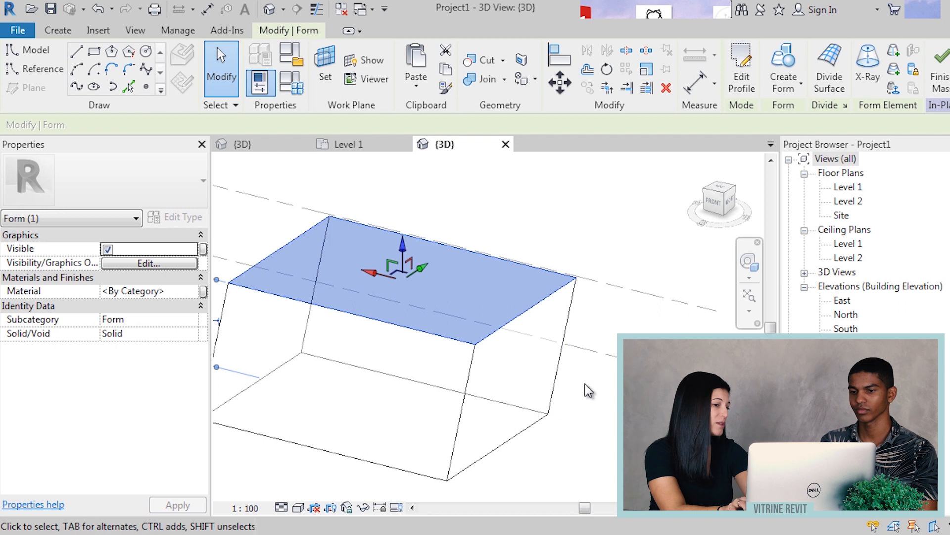
- Clear the face selection and reposition the top face's right-hand edge along the box's length
left_click(588, 391)
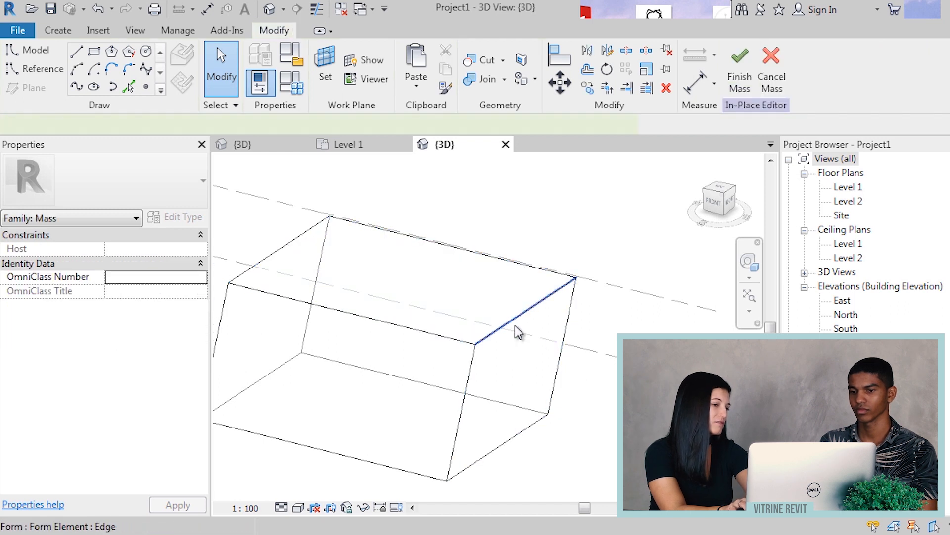
left_click(515, 325)
scroll(515, 325, "down", 2)
mouse_move(560, 327)
left_mouse_down()
mouse_move(607, 319)
mouse_move(565, 320)
left_mouse_up()
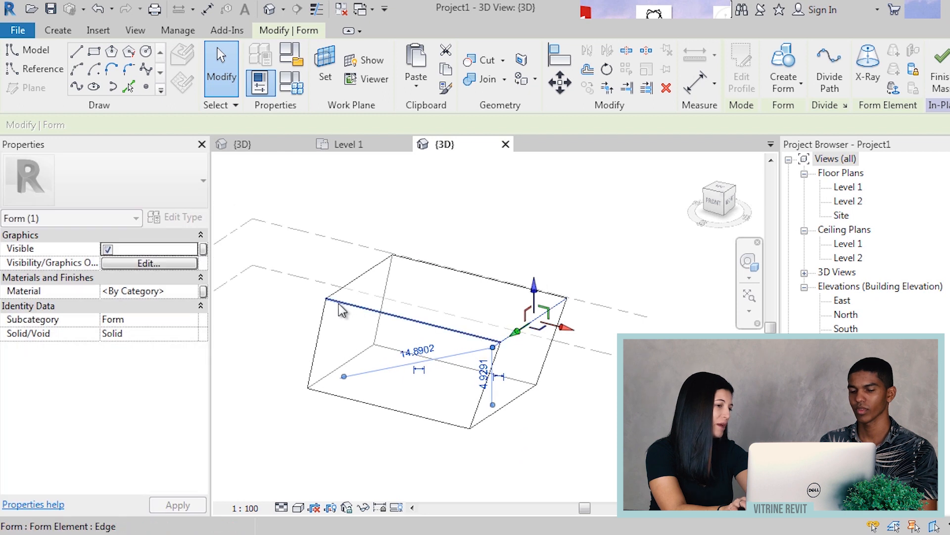
- Pull the top face's front-left corner vertex outward and inspect the deformed form from several angles
scroll(329, 307, "up", 2)
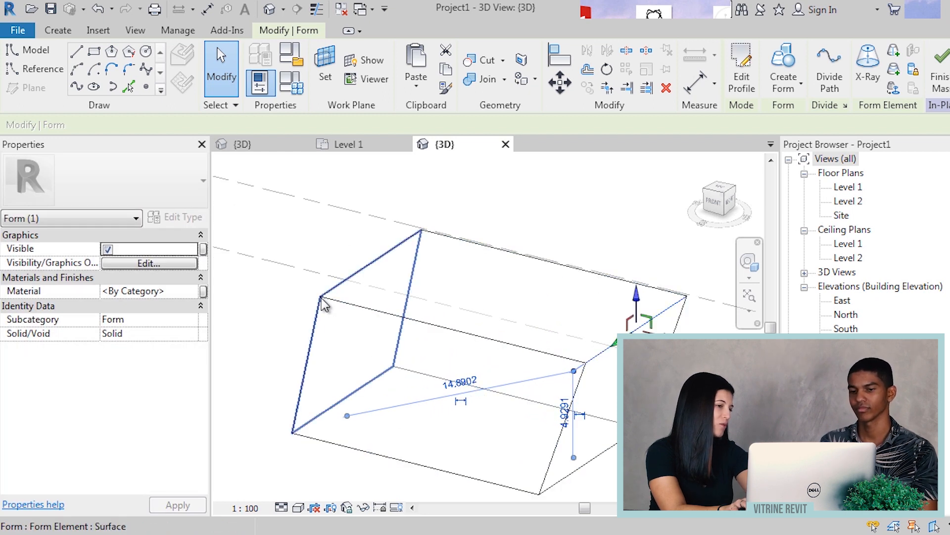
scroll(322, 301, "up", 2)
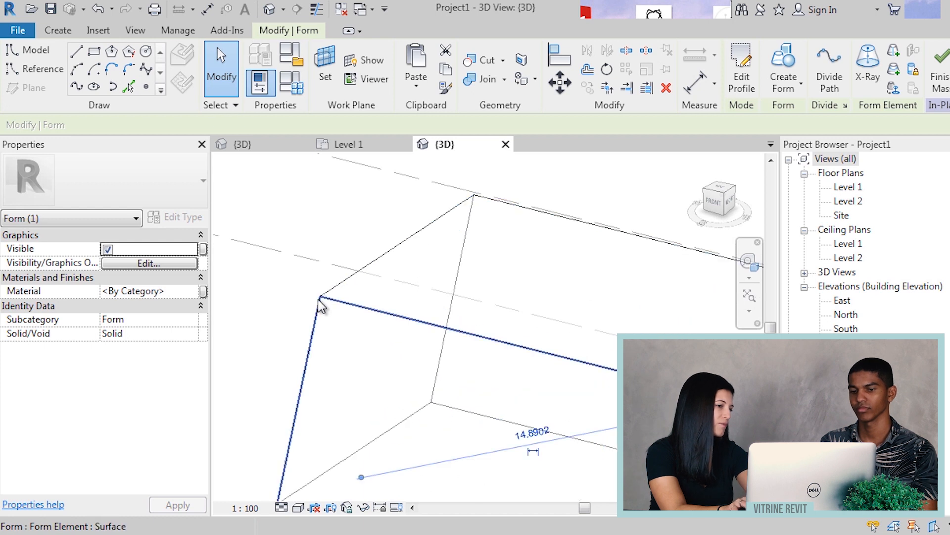
left_click(321, 297)
scroll(321, 297, "down", 3)
left_click_drag(283, 289, 272, 251)
scroll(410, 355, "down", 2)
middle_click_drag(441, 364, 391, 475, "shift")
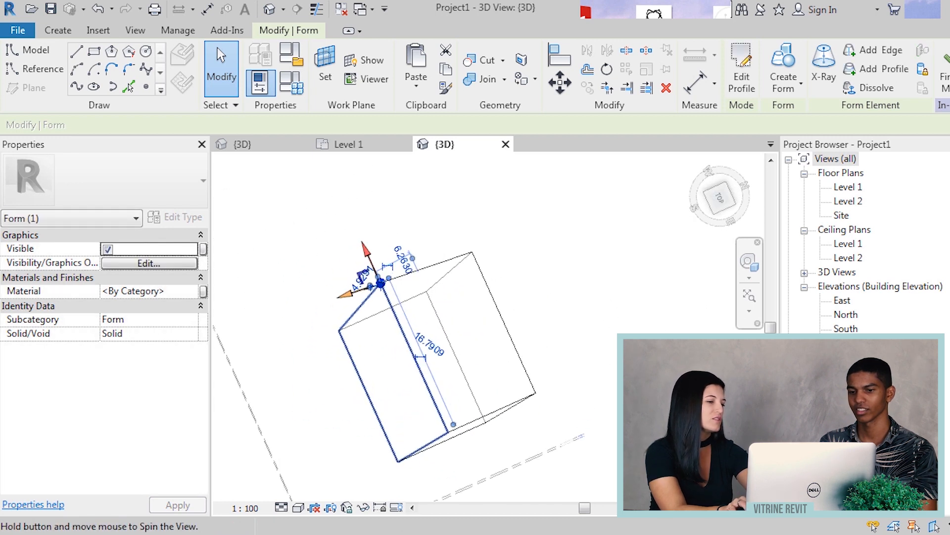
middle_click_drag(470, 388, 539, 197, "shift")
middle_click_drag(501, 399, 489, 404, "shift")
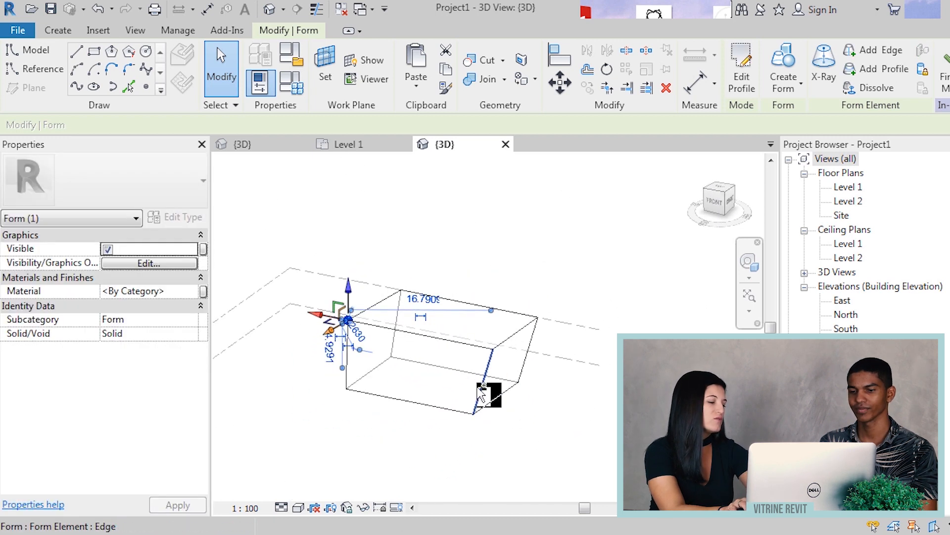
- Undo the vertex, edge and top face moves to restore the original straight box
key("ctrl+z")
key("ctrl+z")
key("ctrl+z")
key("ctrl+z")
key("ctrl+z")
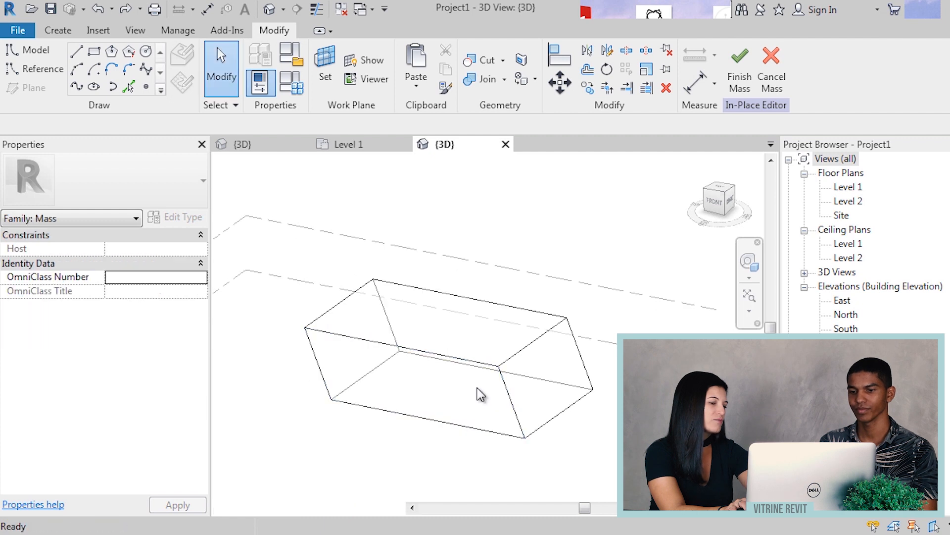
scroll(484, 269, "down", 2)
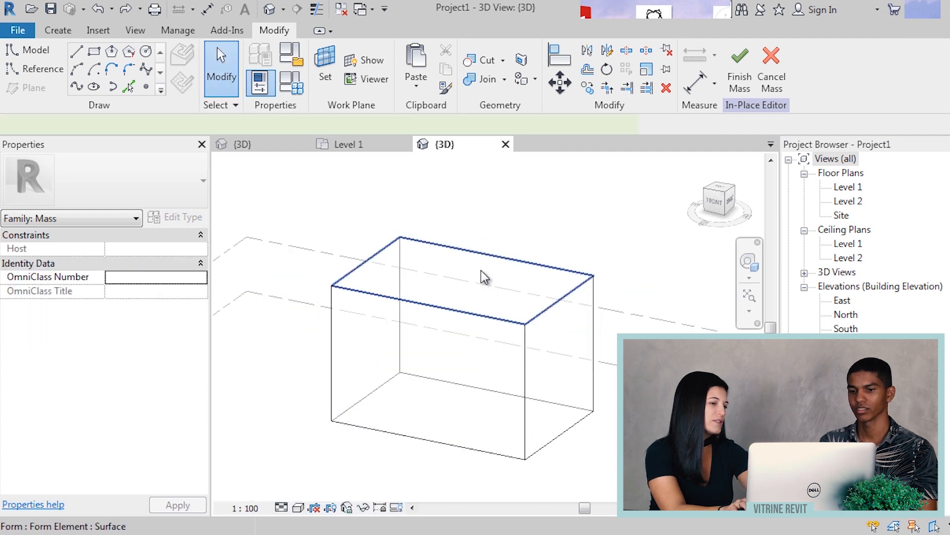
- Leave the box's top face deselected and finish the in-place mass
left_click(482, 271)
scroll(301, 339, "down", 2)
left_click(528, 402)
scroll(489, 356, "down", 1)
middle_click_drag(474, 379, 487, 385, "shift")
middle_click_drag(389, 352, 441, 354)
middle_click_drag(445, 388, 425, 384, "shift")
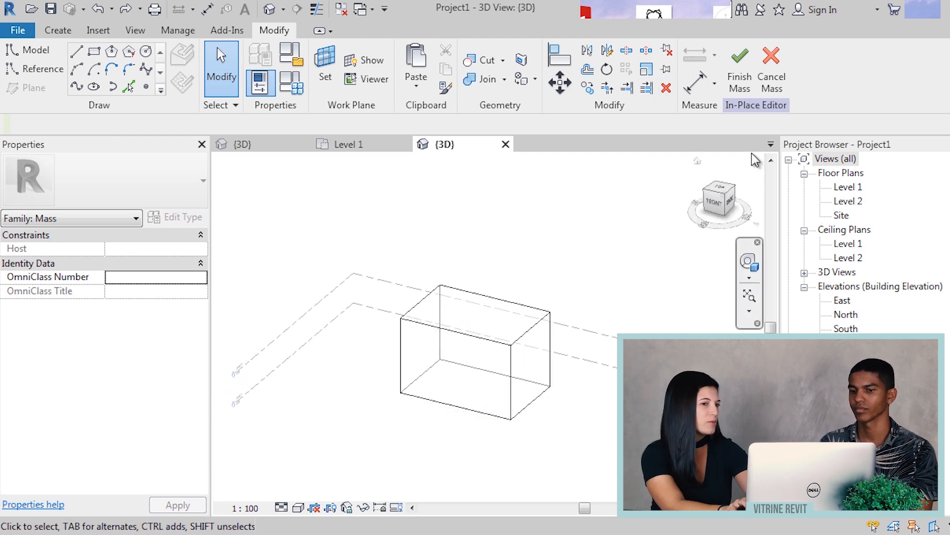
left_click(739, 86)
middle_click_drag(480, 241, 475, 328, "shift")
scroll(485, 381, "up", 1)
middle_click_drag(464, 413, 452, 375, "shift")
scroll(341, 466, "up", 1)
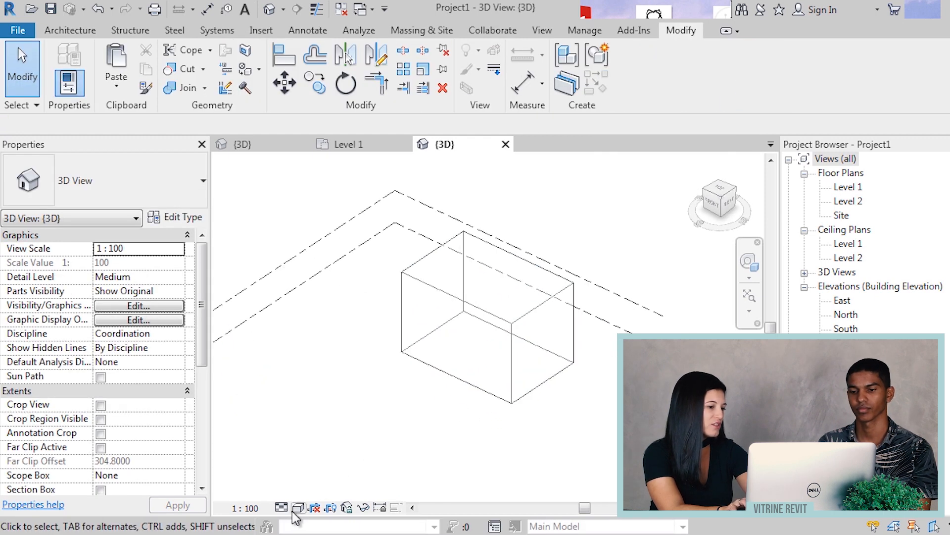
- Set the 3D view's visual style to Consistent Colors
left_click(296, 509)
left_click(339, 408)
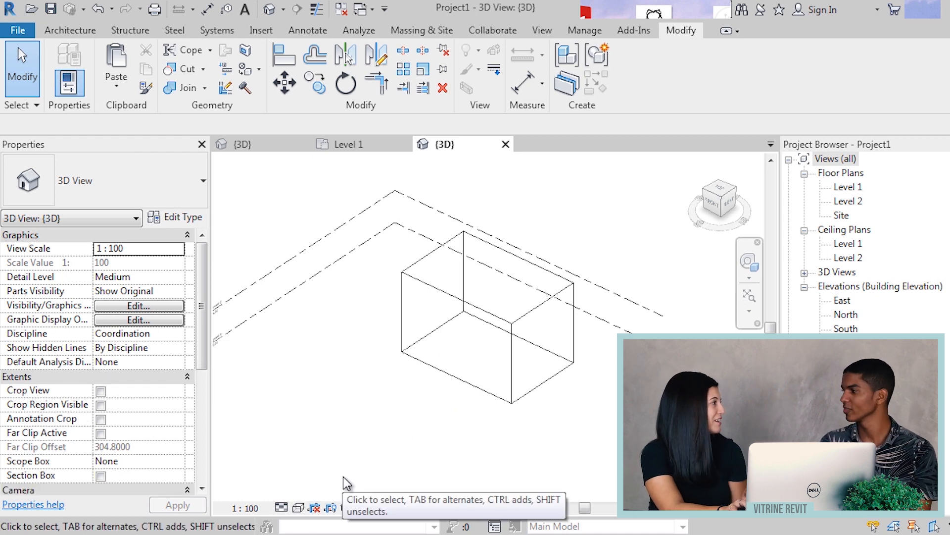
scroll(355, 391, "up", 1)
left_click(300, 510)
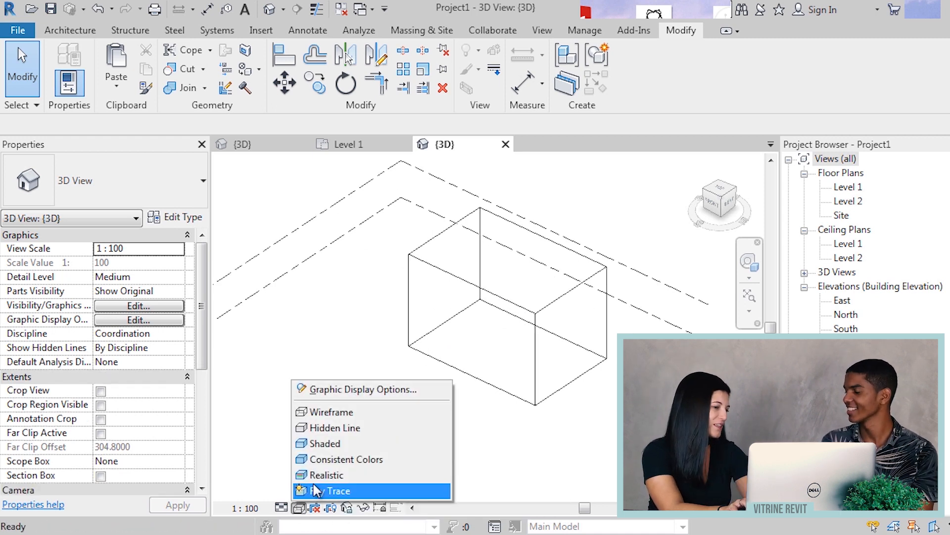
left_click(325, 461)
middle_click_drag(523, 345, 571, 387, "shift")
scroll(523, 292, "up", 3)
scroll(516, 338, "down", 1)
scroll(588, 384, "down", 1)
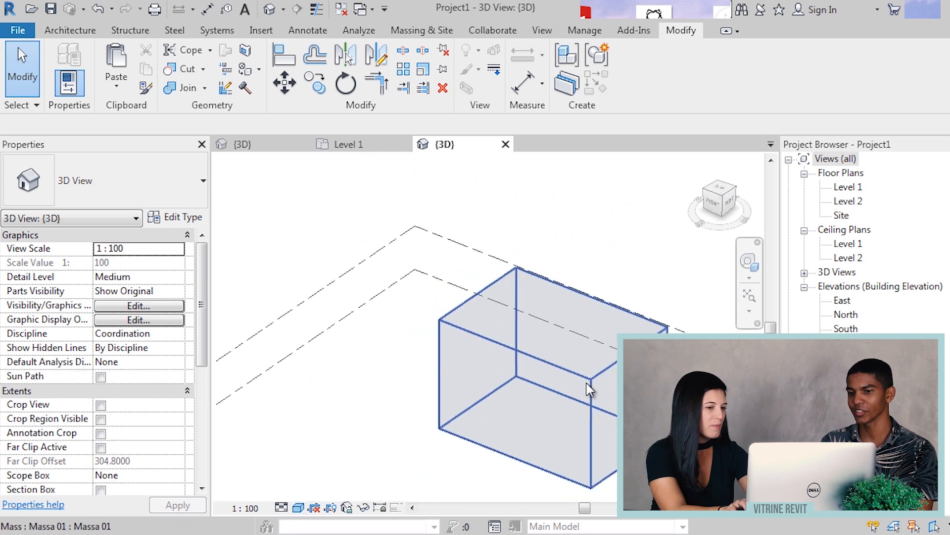
scroll(585, 404, "down", 1)
middle_click_drag(585, 424, 580, 363)
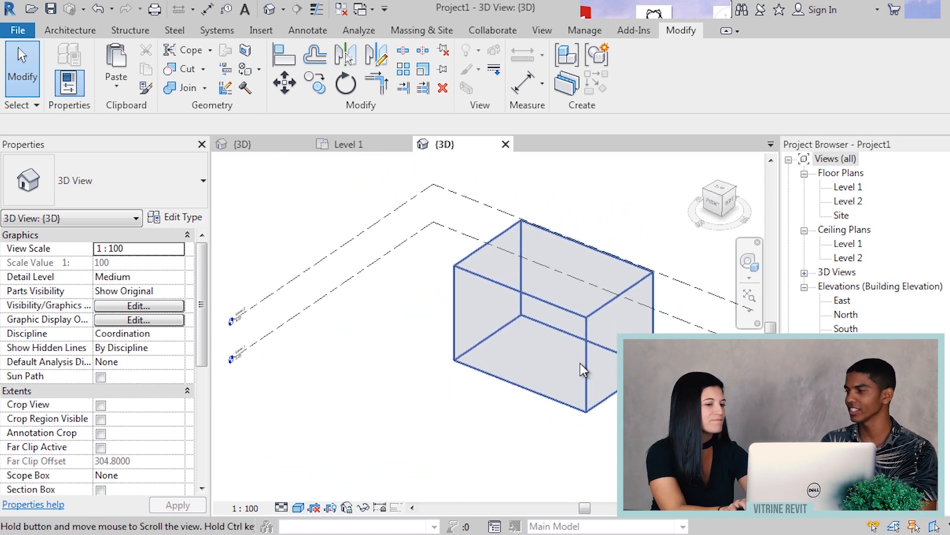
- Select the finished box mass and reopen it for in-place editing
left_click(531, 336)
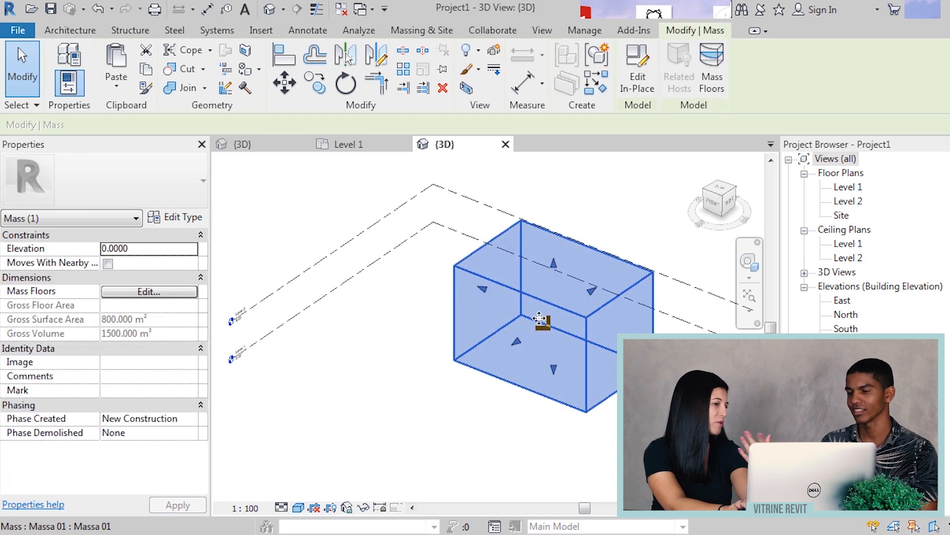
scroll(547, 306, "up", 1)
middle_click_drag(596, 341, 558, 360)
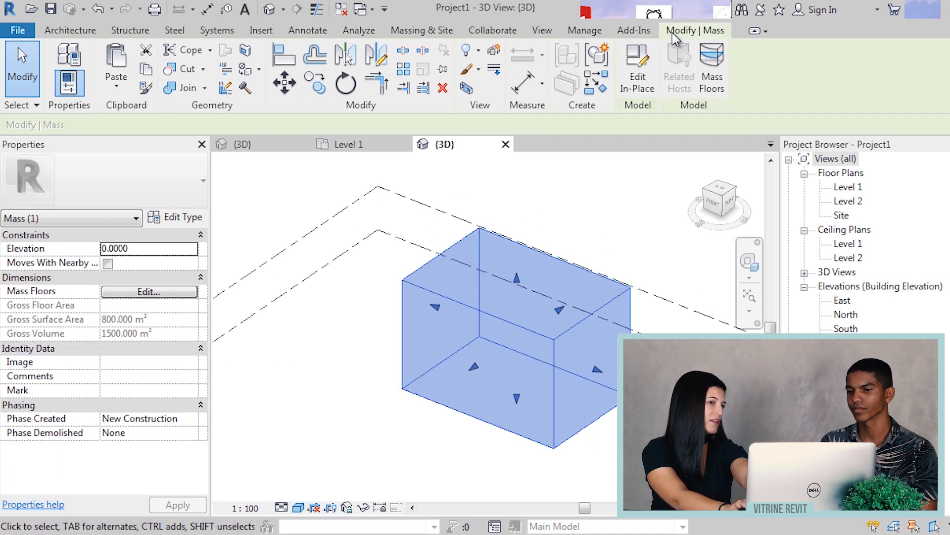
left_click(650, 77)
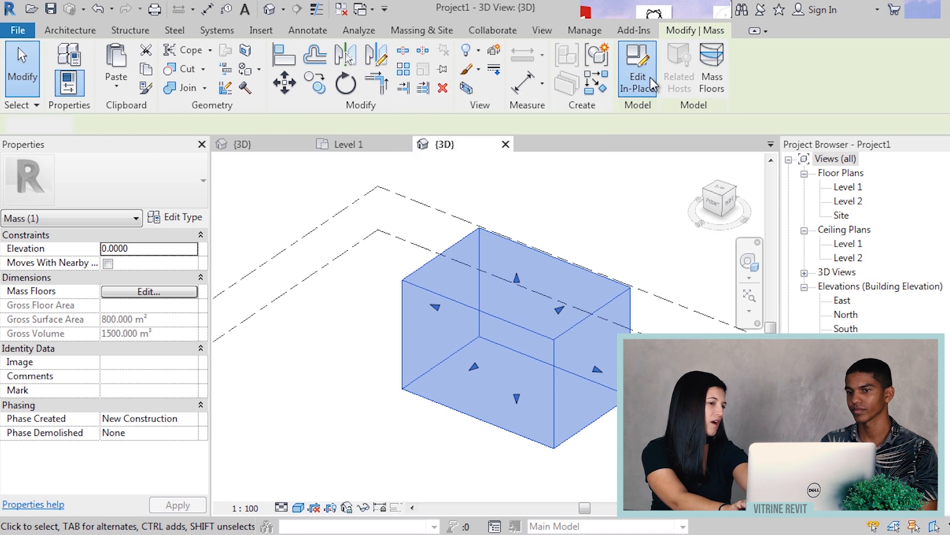
- Select the box's entire solid form inside the in-place mass
left_click(458, 343)
scroll(458, 343, "down", 2)
left_click_drag(369, 190, 588, 441)
scroll(551, 357, "up", 1)
middle_click_drag(552, 353, 546, 417)
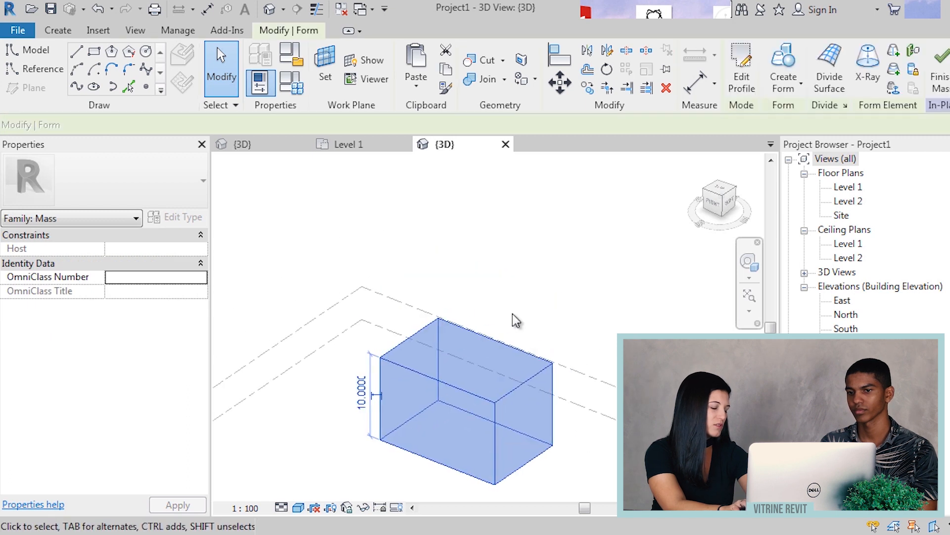
scroll(397, 251, "down", 1)
left_click(424, 402)
scroll(426, 391, "up", 1)
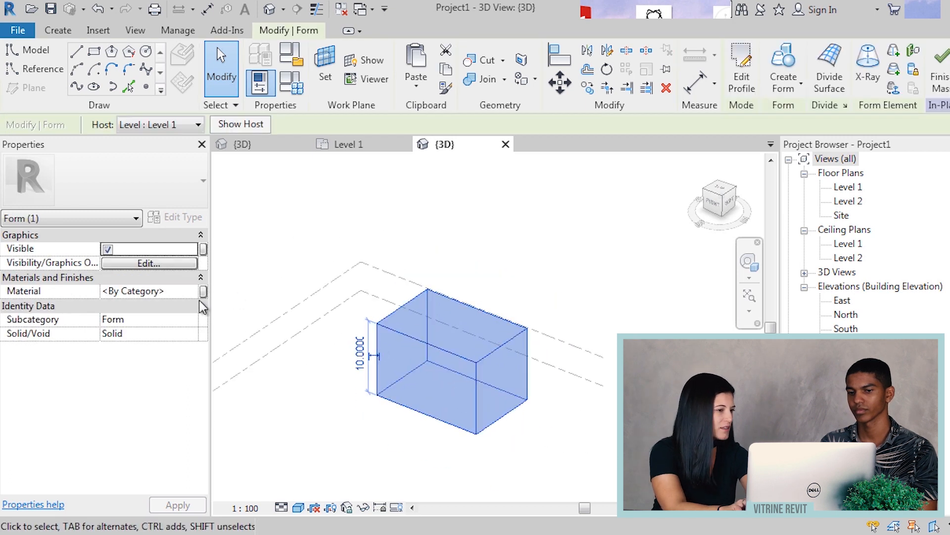
- Create a new material from the form's material setting and name it Genérico
left_click(164, 292)
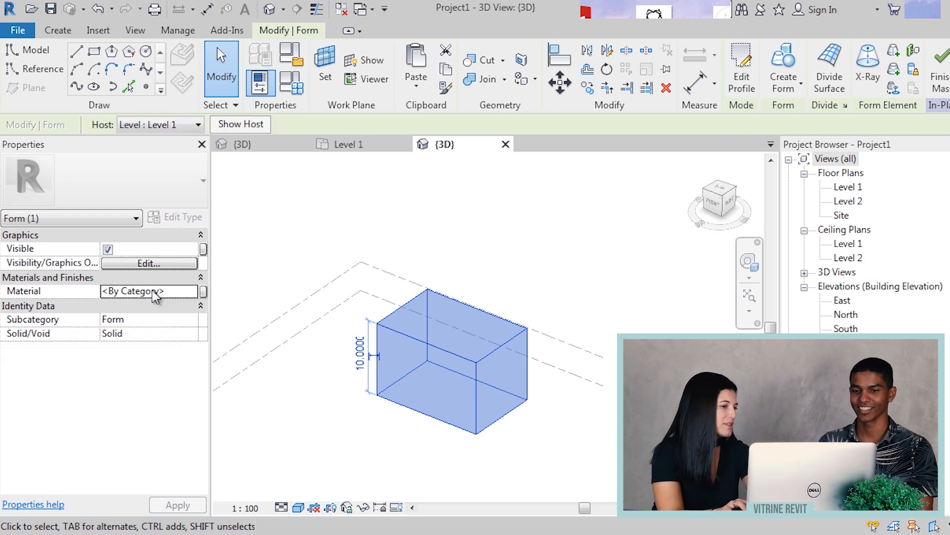
left_click(192, 292)
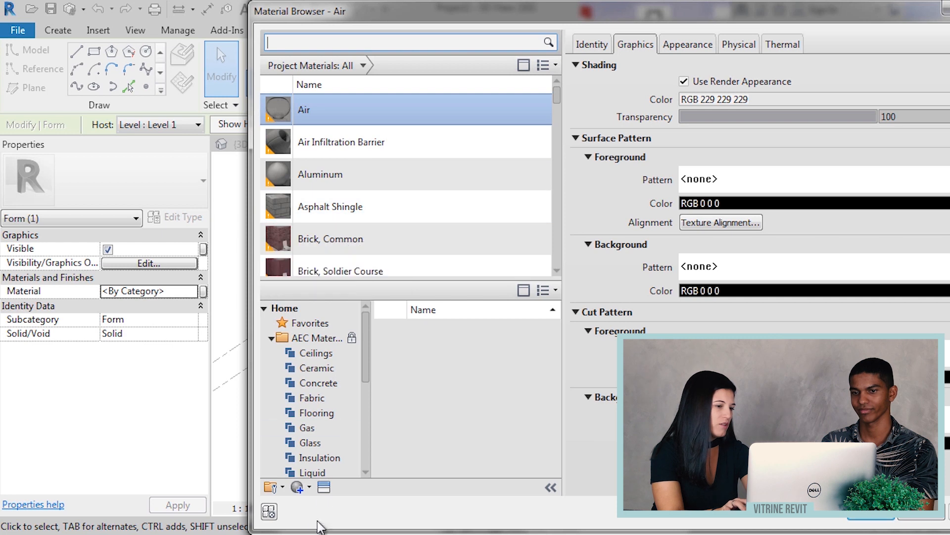
left_click(302, 487)
left_click(324, 499)
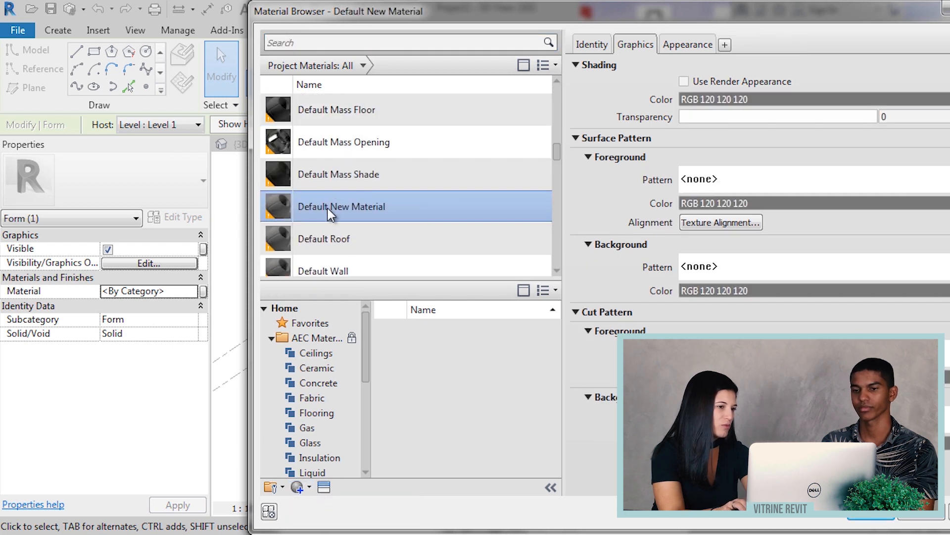
right_click(329, 207)
left_click(372, 254)
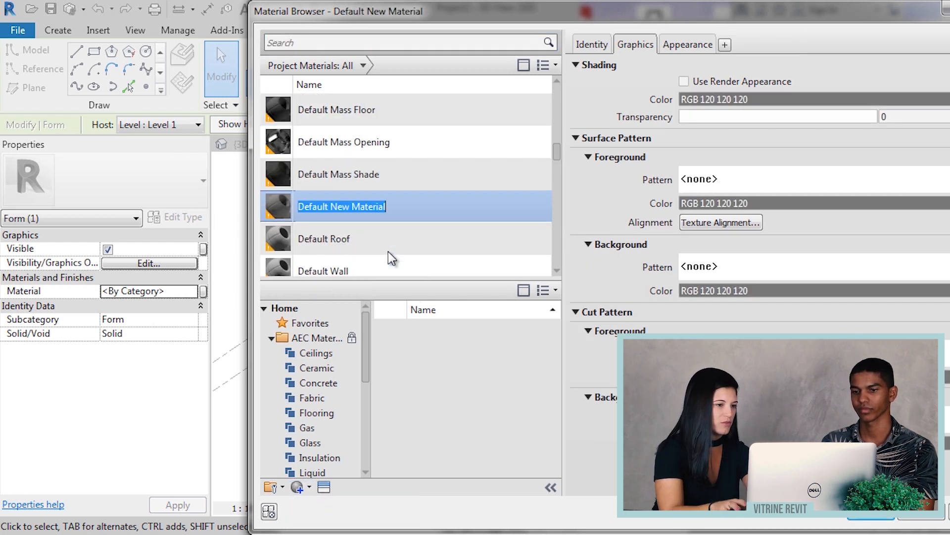
type("Genéri")
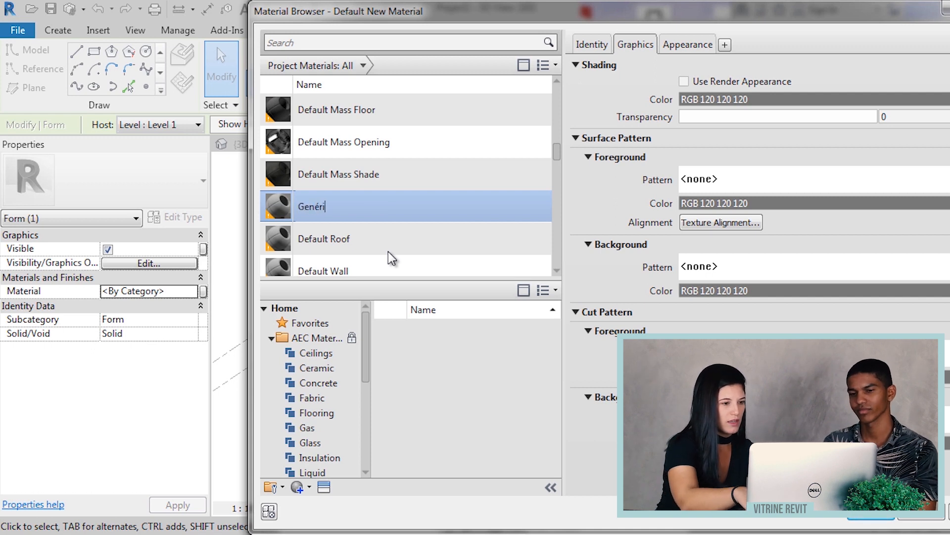
left_click(468, 231)
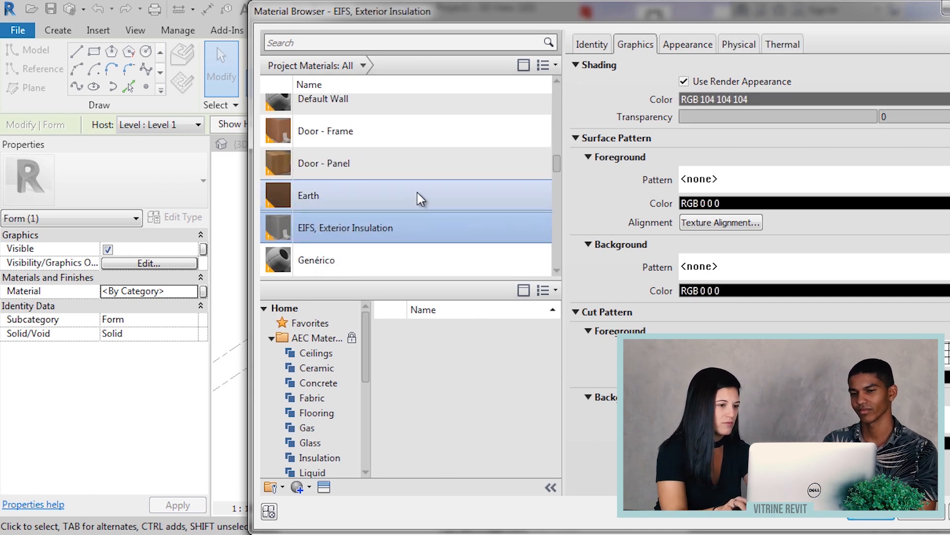
- Set the appearance colour of the Genérico material to white
left_click(374, 261)
left_click(693, 47)
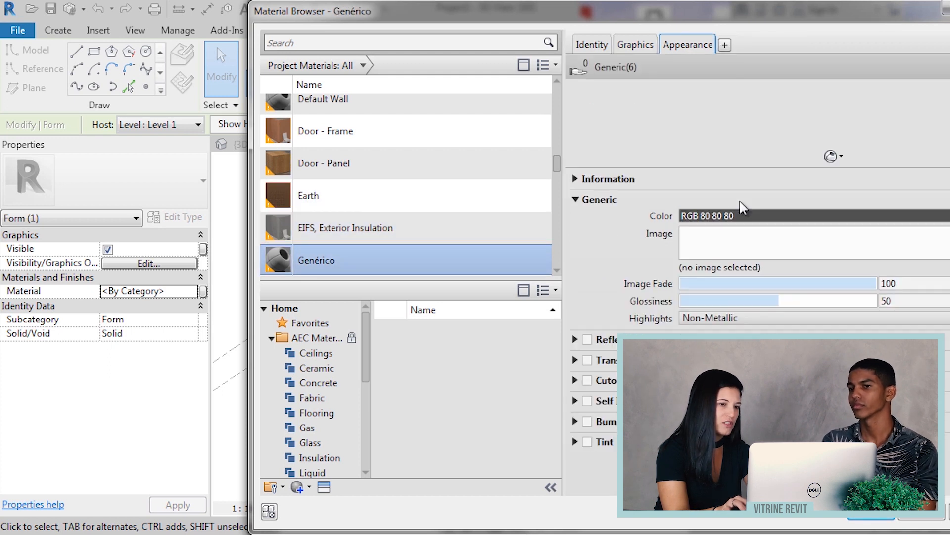
left_click(723, 334)
left_click(606, 245)
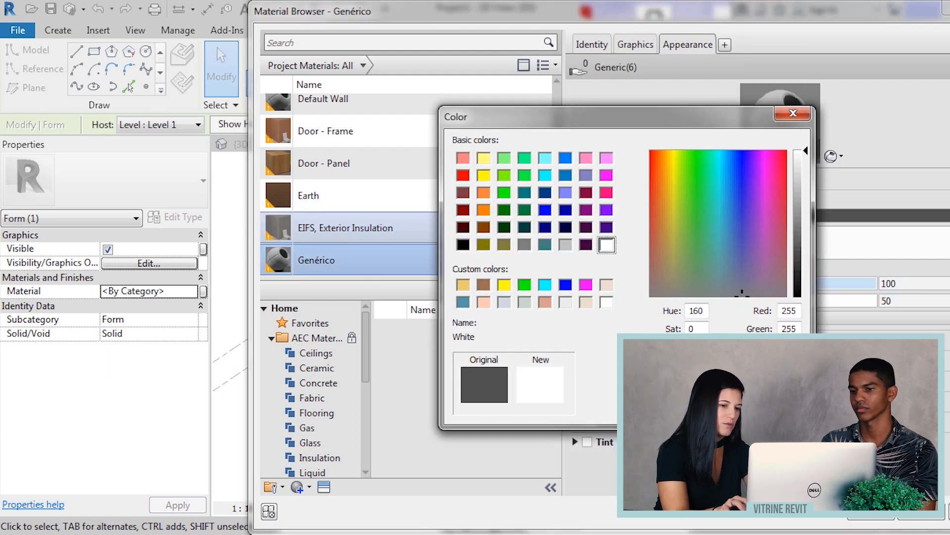
key("Return")
- Make Genérico's shading use its render appearance and apply the material to the box form
left_click(635, 45)
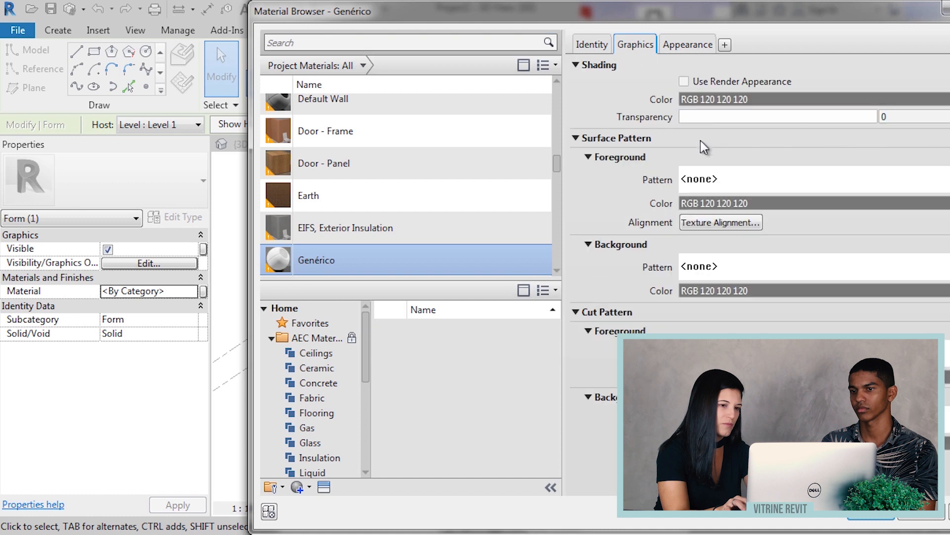
left_click(684, 81)
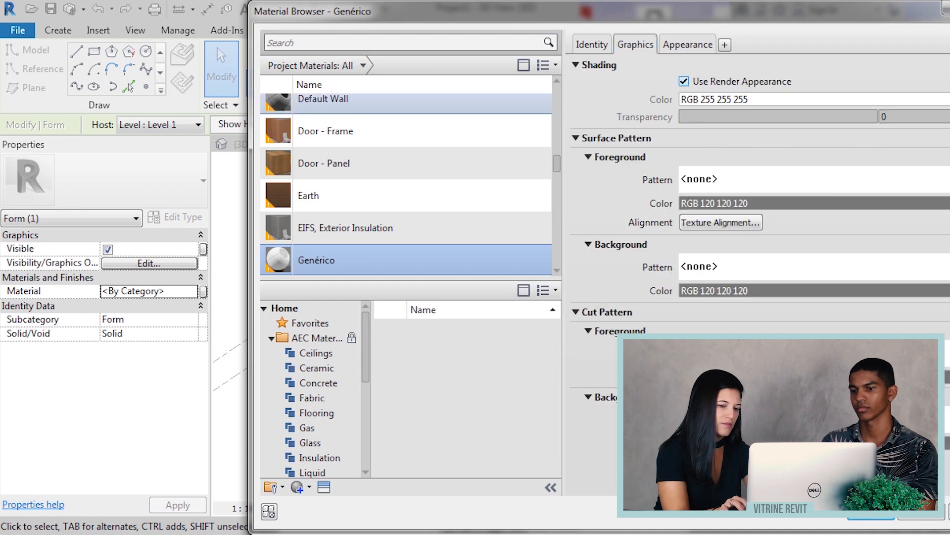
left_click(883, 517)
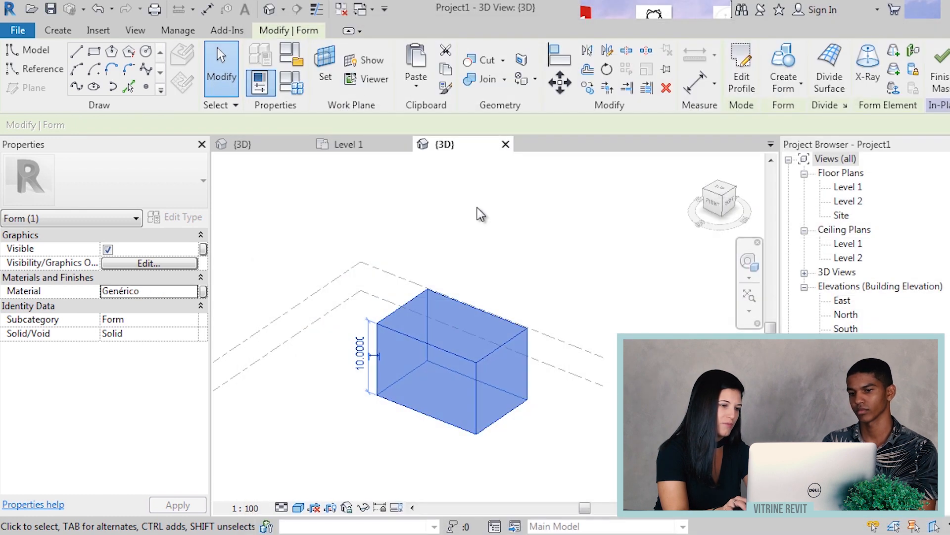
- Deselect the box form and finish the in-place mass
left_click(479, 212)
left_click(458, 365)
left_click(487, 281)
scroll(433, 290, "up", 1)
middle_click_drag(422, 301, 446, 282)
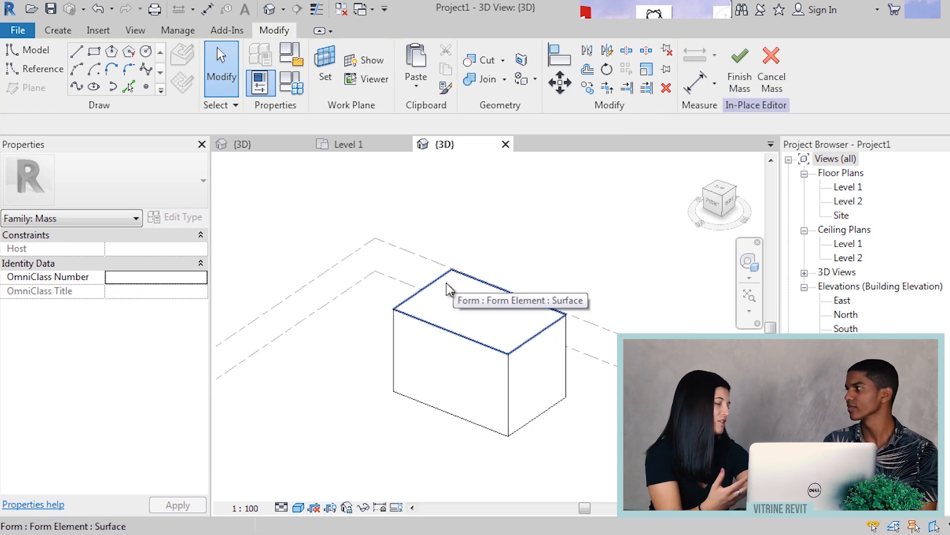
scroll(447, 288, "down", 1)
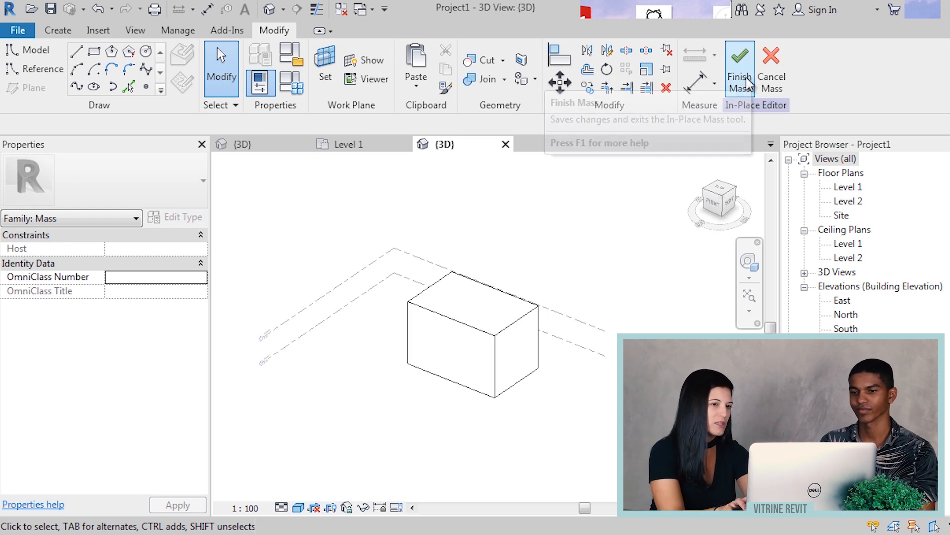
left_click(748, 79)
scroll(521, 245, "down", 3)
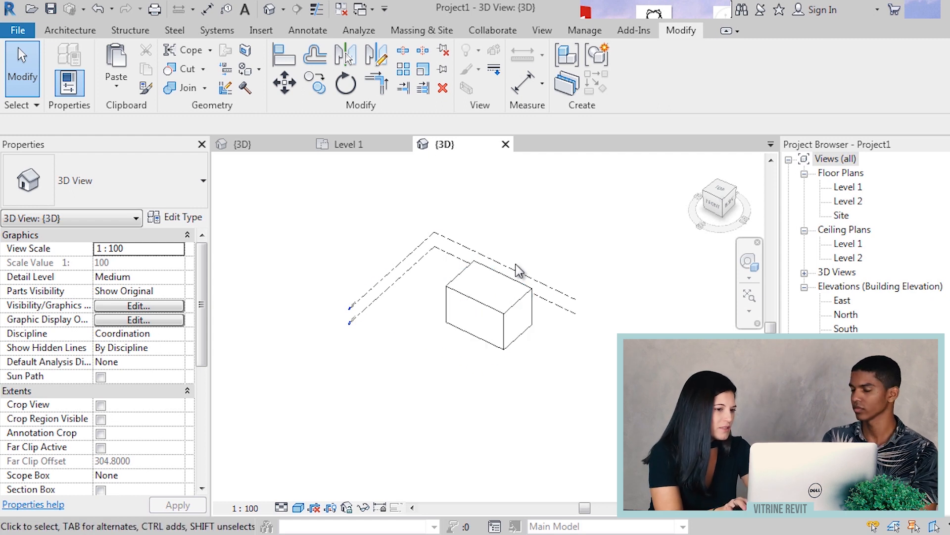
middle_click_drag(502, 291, 506, 282, "shift")
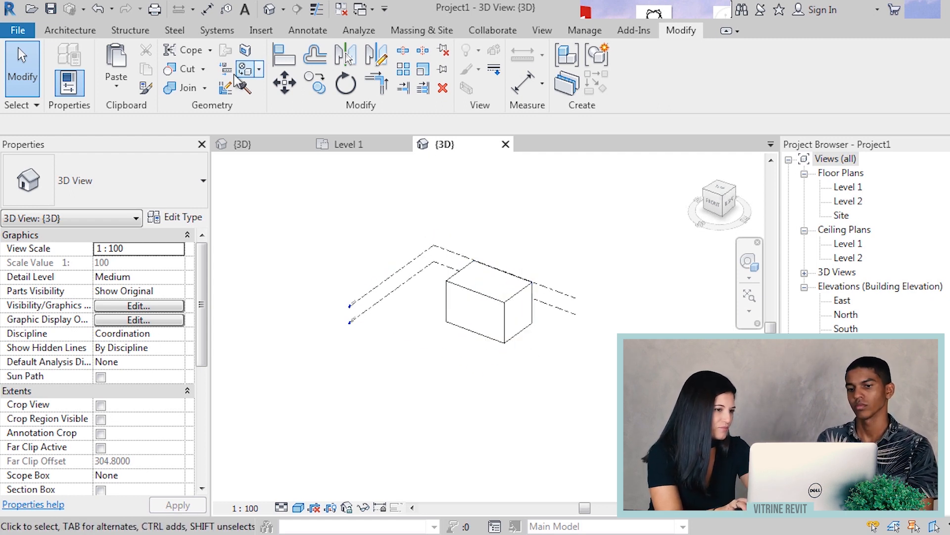
- Switch to the story board_2019 3D view and examine the box mass with its dashed guide lines
left_click(291, 144)
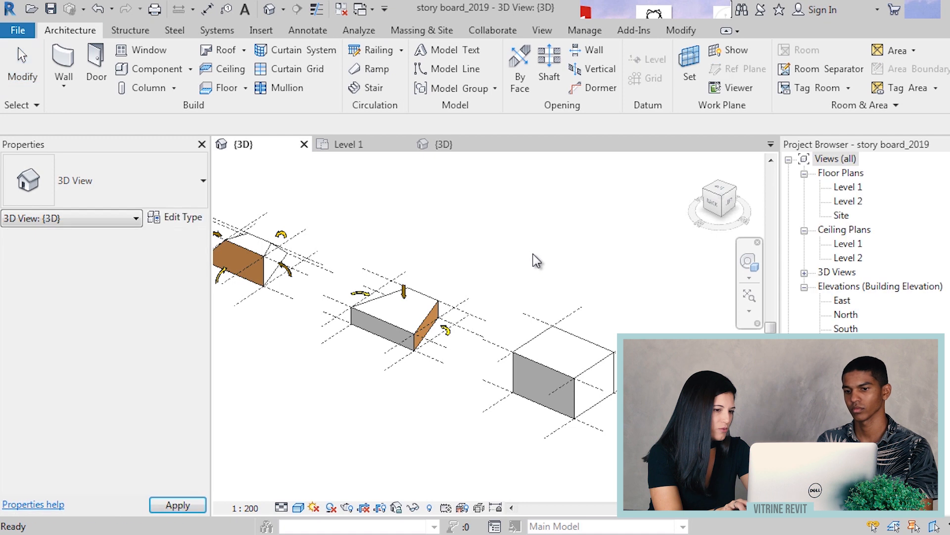
scroll(597, 404, "up", 3)
middle_click_drag(597, 403, 516, 315)
scroll(524, 302, "down", 2)
middle_click_drag(533, 281, 539, 305)
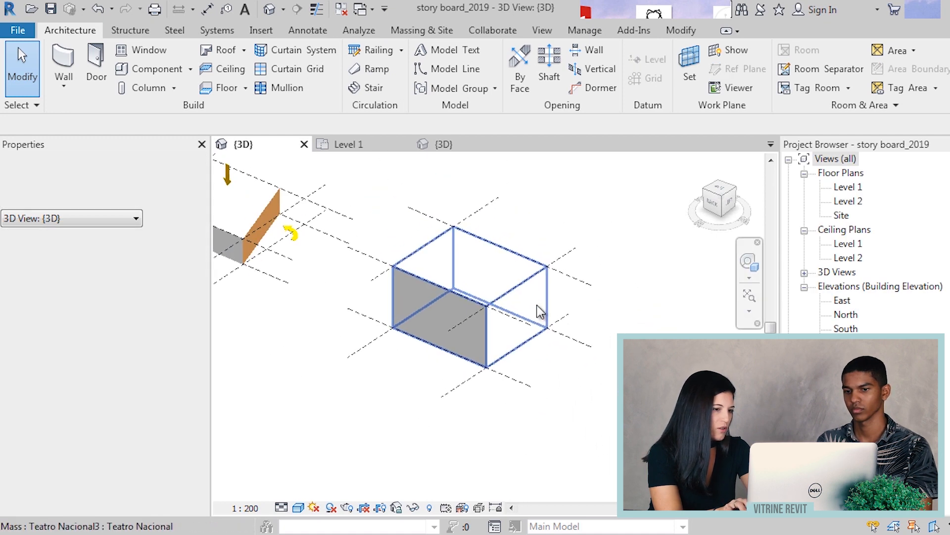
scroll(540, 303, "up", 1)
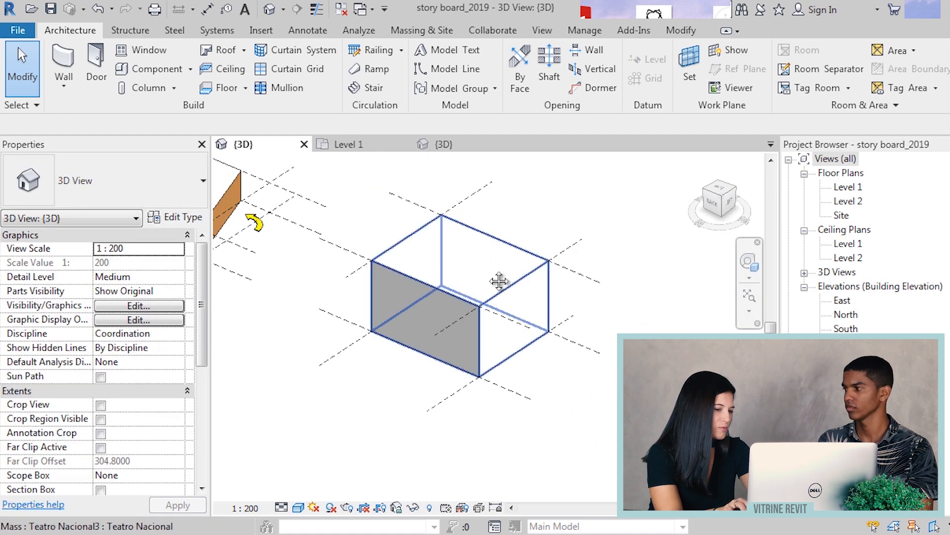
middle_click_drag(497, 268, 503, 274)
scroll(594, 292, "up", 3)
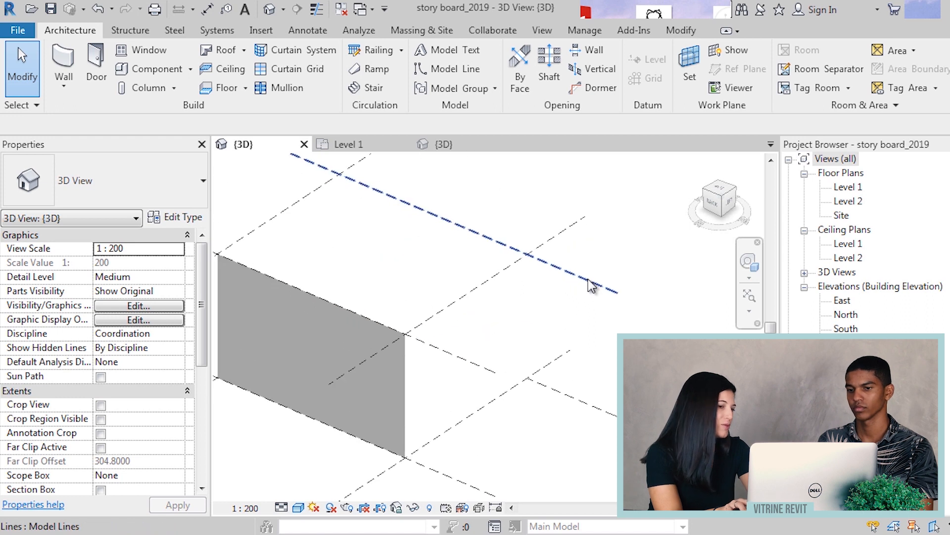
scroll(598, 284, "down", 3)
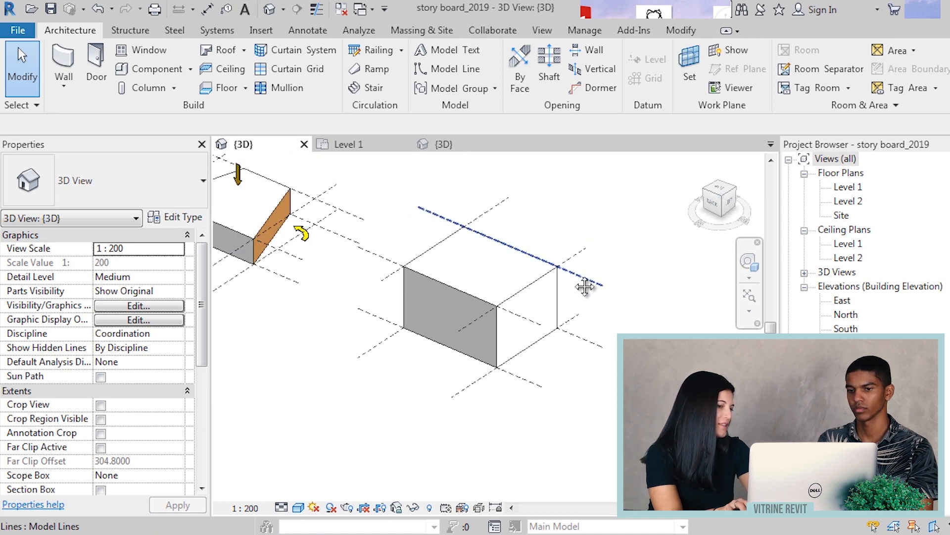
- Inspect the properties of the dashed guide line along the box's upper back edge
scroll(580, 295, "up", 1)
scroll(588, 306, "up", 1)
middle_click_drag(589, 342, 600, 306)
scroll(575, 284, "down", 1)
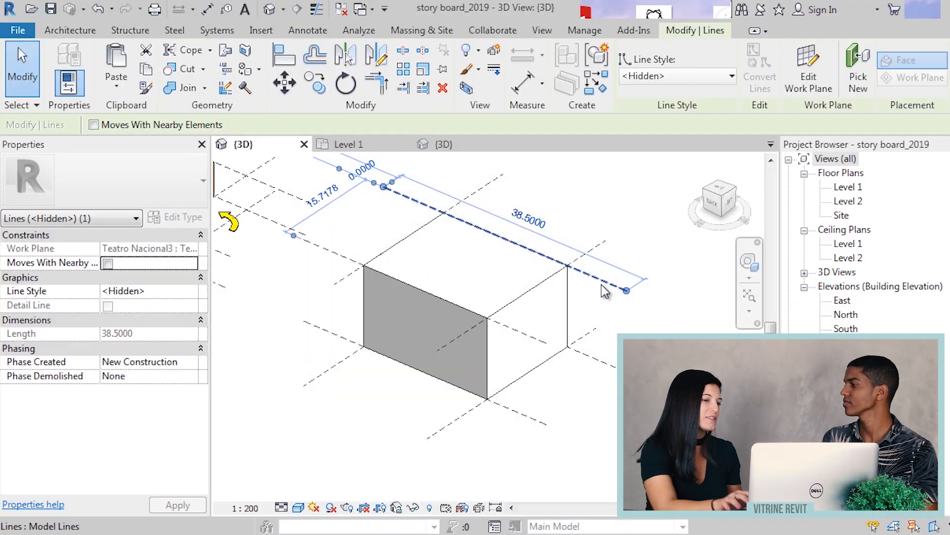
left_click(617, 304)
scroll(618, 306, "up", 2)
left_click(603, 274)
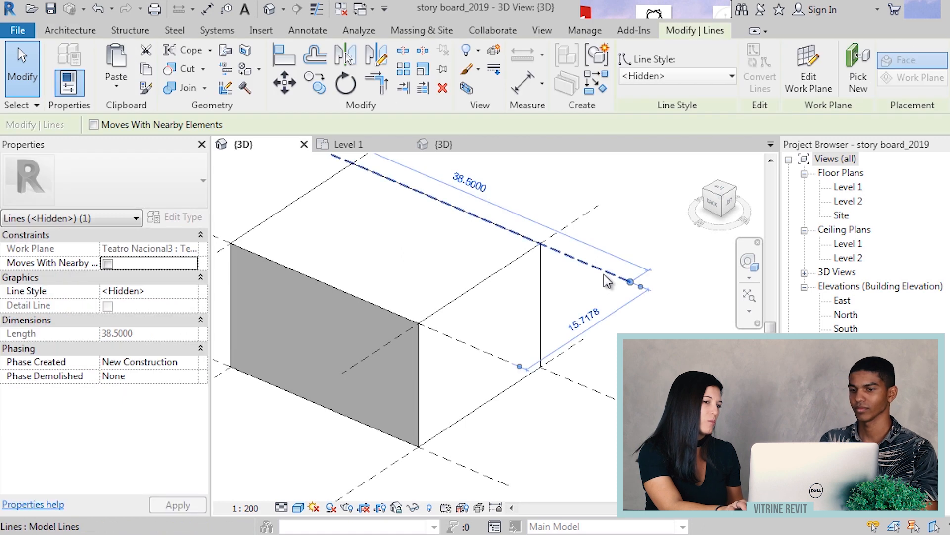
scroll(606, 277, "down", 3)
- Open the storyboard's Level 1 floor plan and inspect a vertical dashed guide line beside the box outline
left_click(848, 187)
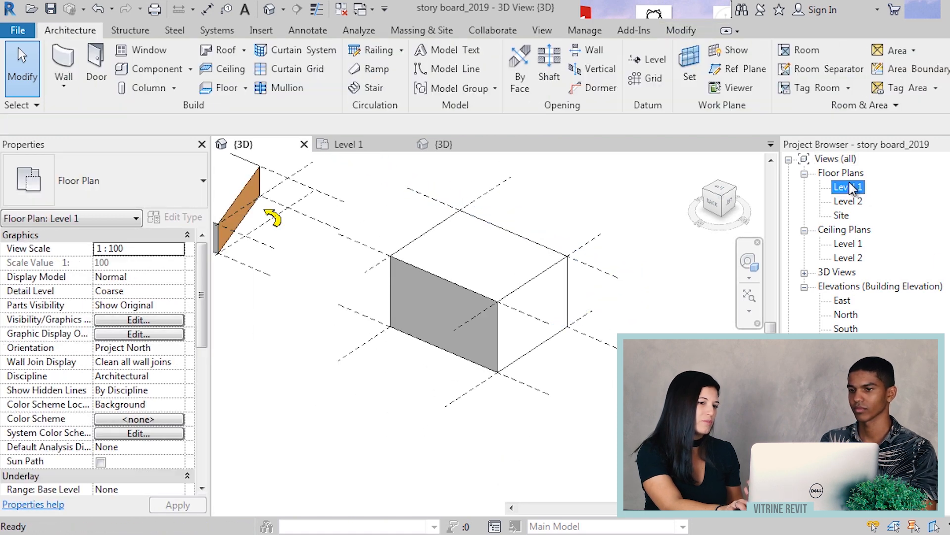
double_click(848, 187)
scroll(354, 195, "up", 5)
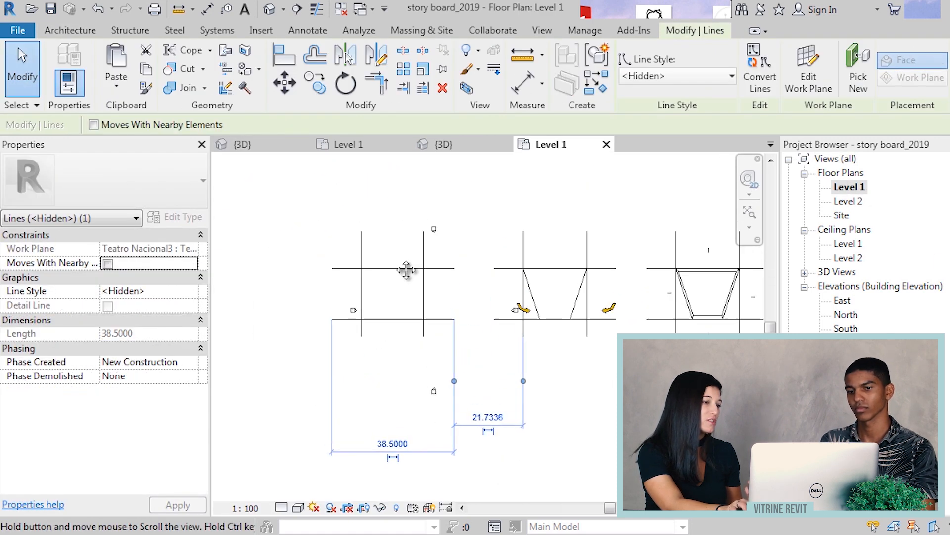
scroll(406, 270, "up", 4)
left_click(435, 234)
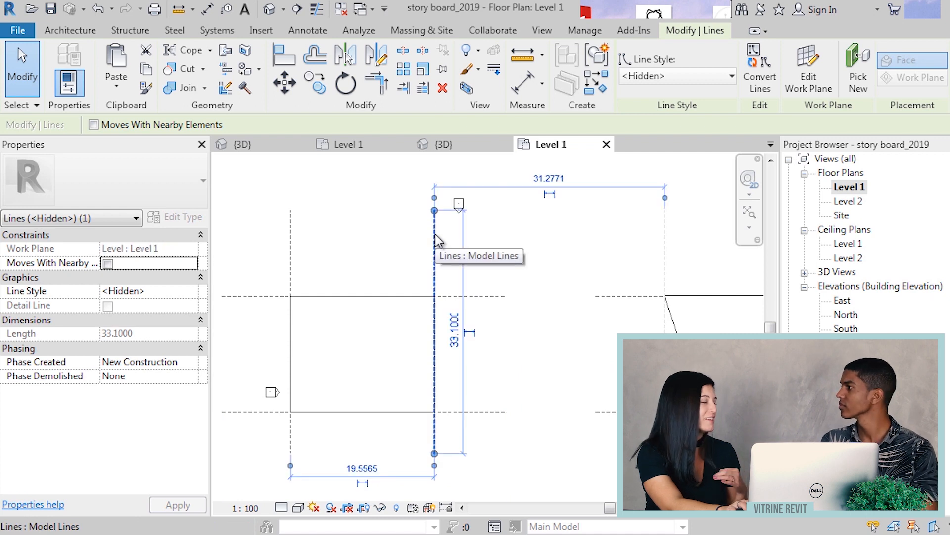
scroll(490, 252, "up", 2)
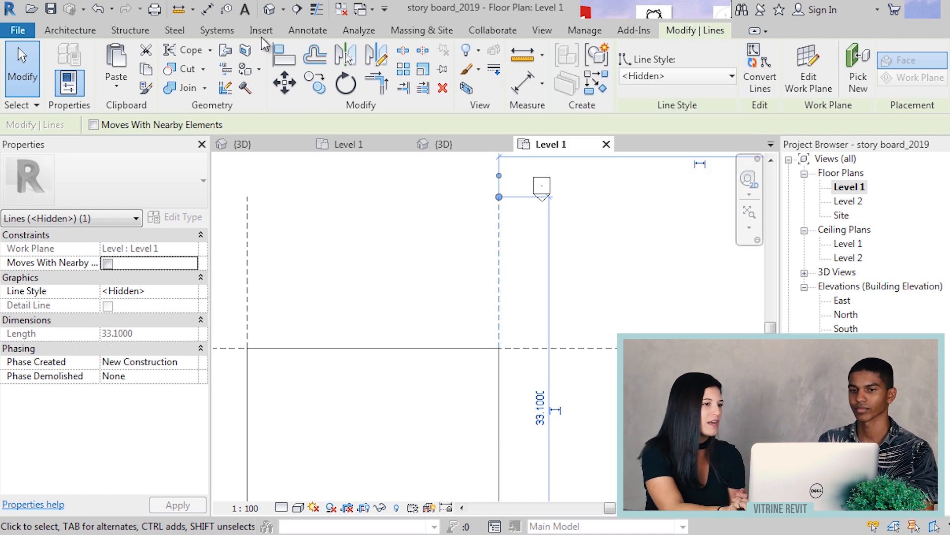
- Return to the storyboard's 3D view and look over the box mass's guide lines again
left_click(277, 14)
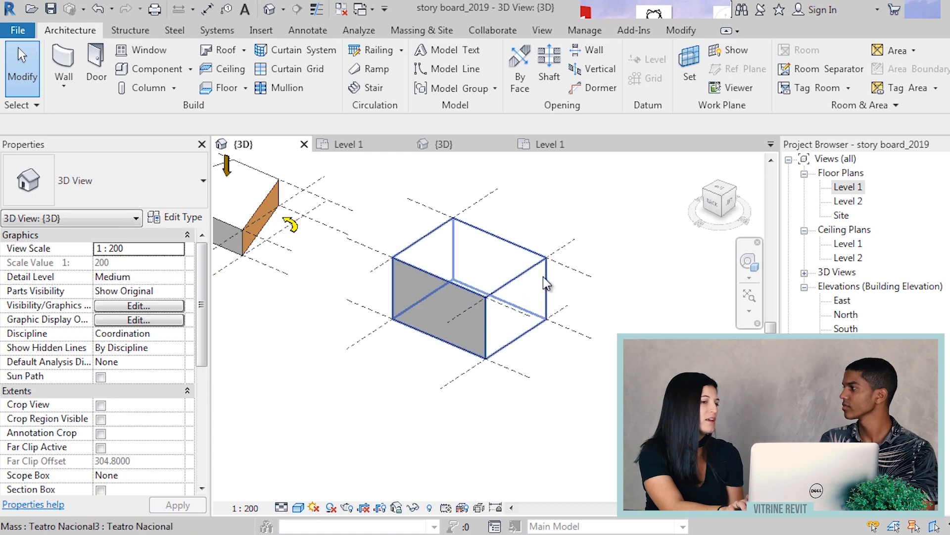
scroll(565, 282, "up", 2)
middle_click_drag(565, 282, 586, 322)
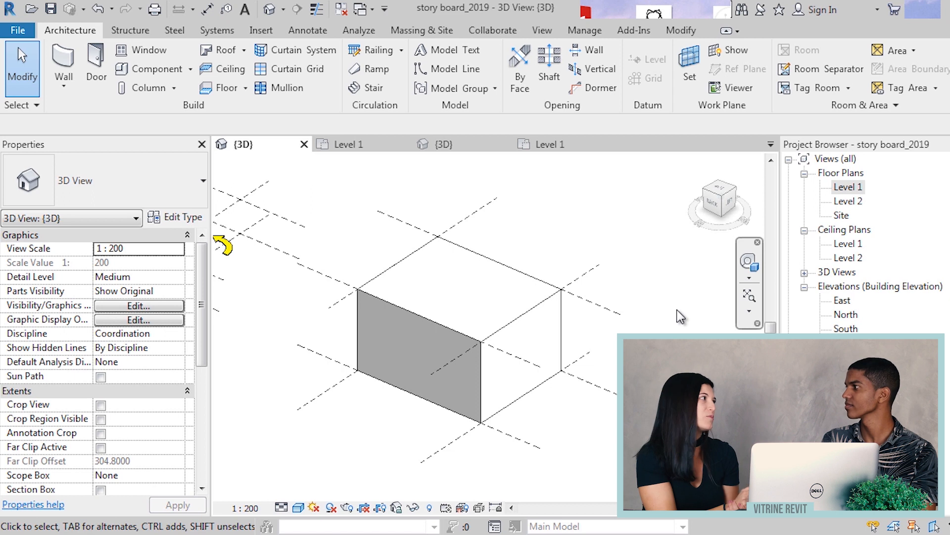
- Close the inactive views and open the Level 1 floor plan of Project1
left_click(342, 11)
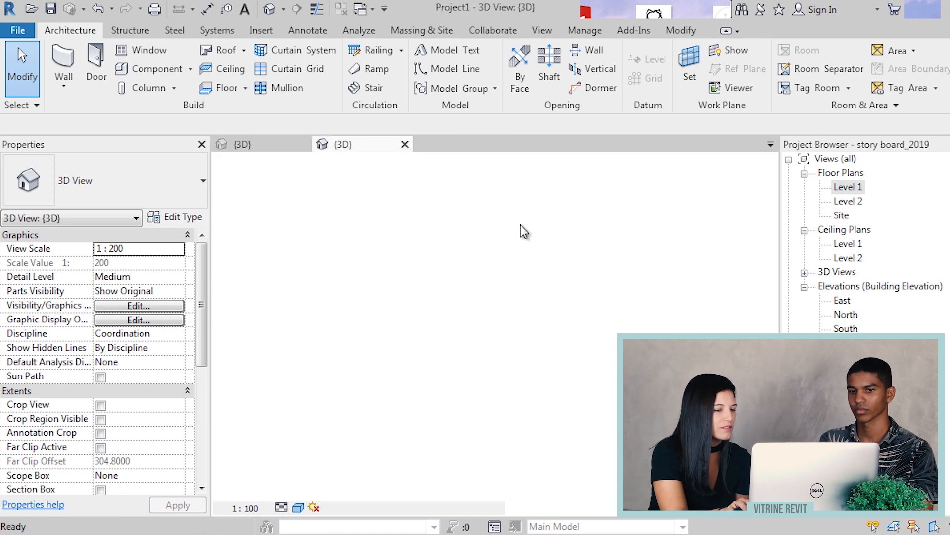
scroll(509, 297, "up", 3)
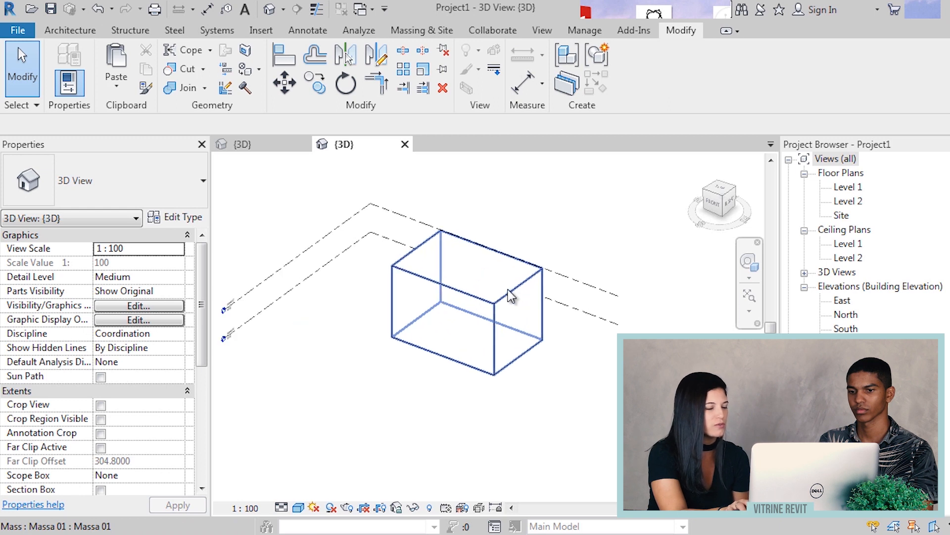
scroll(508, 315, "up", 1)
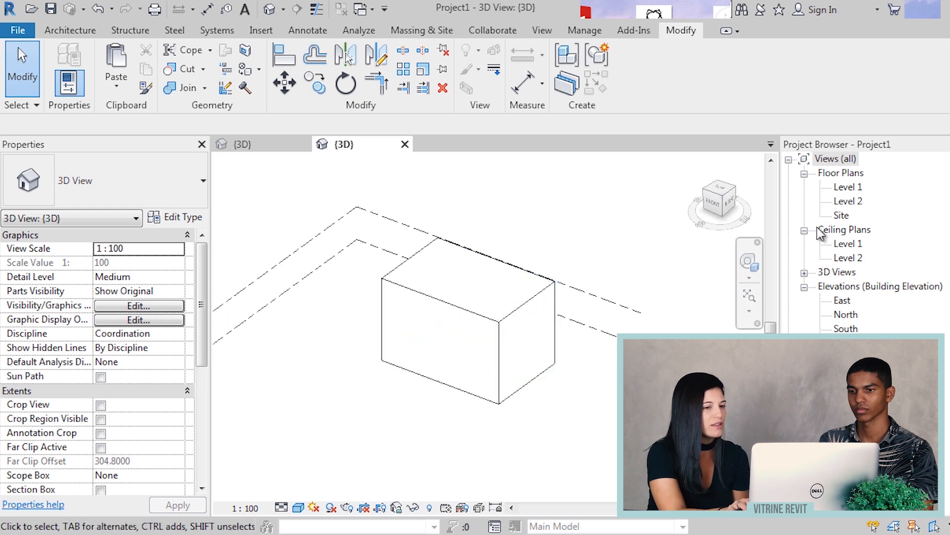
scroll(646, 290, "up", 1)
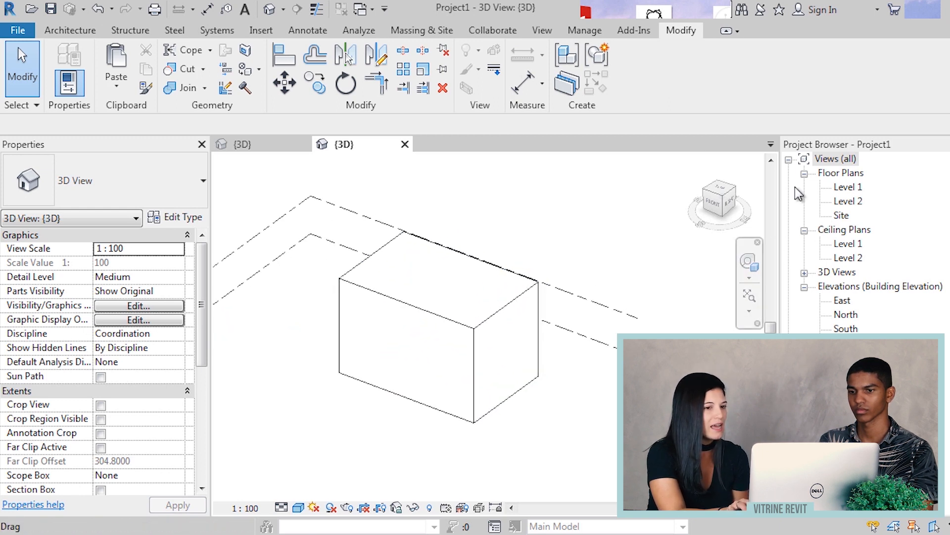
double_click(856, 188)
scroll(561, 300, "up", 2)
middle_click_drag(562, 300, 515, 309)
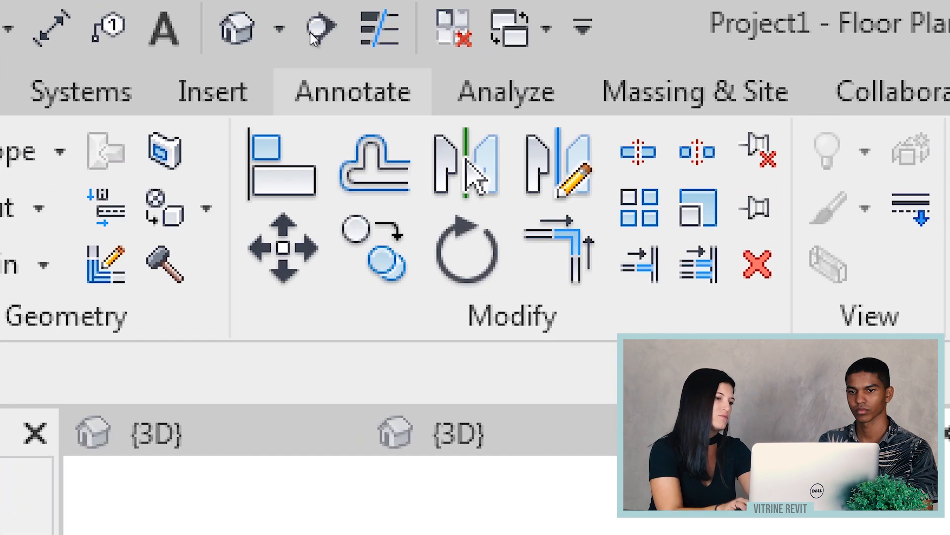
- Draw a vertical detail line in Thin Lines style upward from the upper-right corner of the box outline
left_click(359, 94)
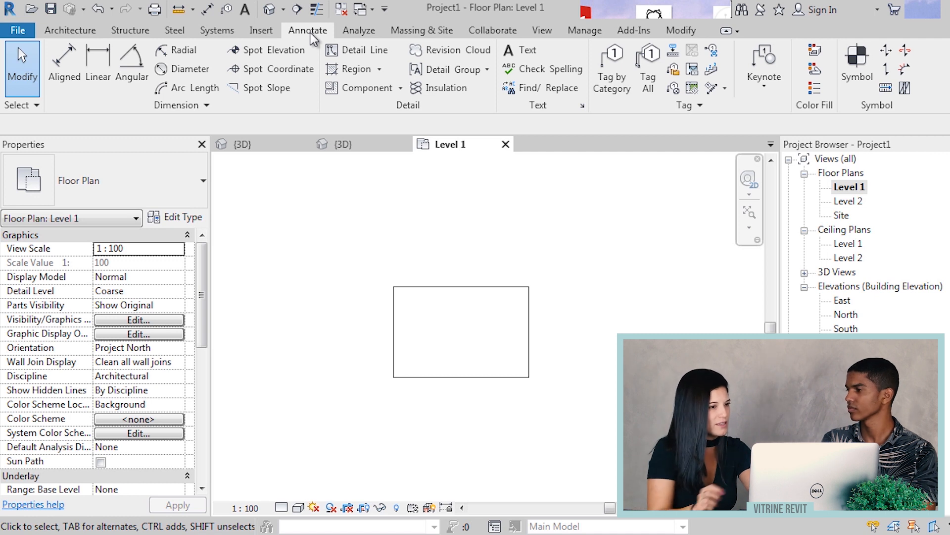
left_click(372, 59)
scroll(662, 373, "up", 1)
scroll(507, 291, "up", 3)
left_click(509, 266)
scroll(509, 195, "down", 3)
middle_click_drag(514, 200, 532, 288)
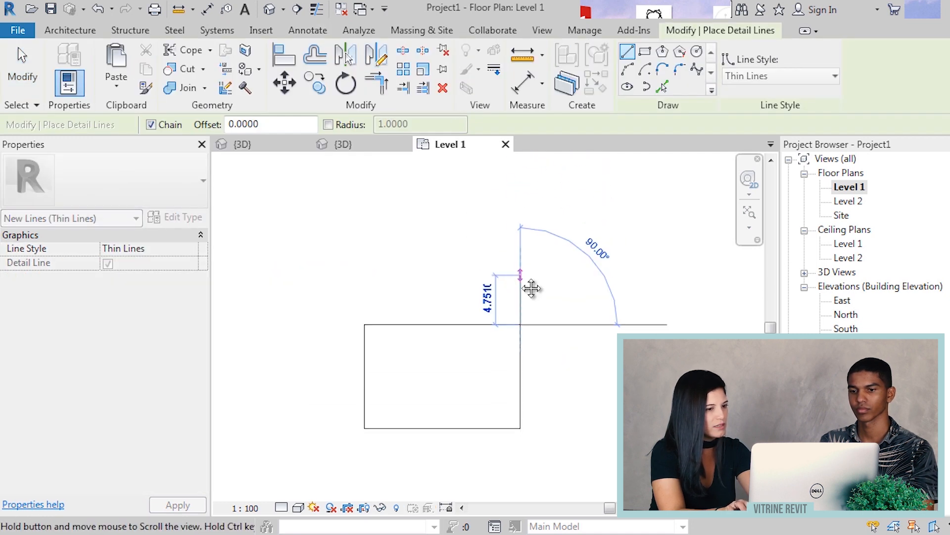
left_click(521, 246)
key("Escape")
key("Escape")
- Stretch the detail line's lower end past the bottom of the box outline, making it about 25.4 long overall
mouse_move(520, 325)
left_mouse_down()
mouse_move(528, 377)
mouse_move(521, 506)
mouse_move(562, 333)
mouse_move(505, 297)
mouse_move(512, 325)
mouse_move(508, 313)
left_mouse_up()
key("Escape")
scroll(509, 314, "down", 2)
middle_click_drag(528, 279, 523, 393)
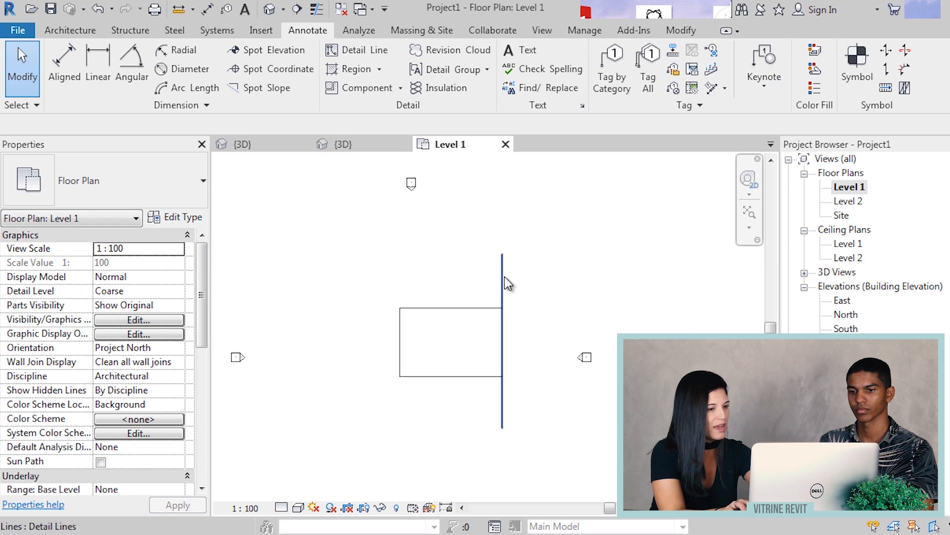
- Change the vertical detail line's line style to <Hidden>
left_click(504, 276)
scroll(520, 317, "up", 2)
middle_click_drag(526, 322, 513, 300)
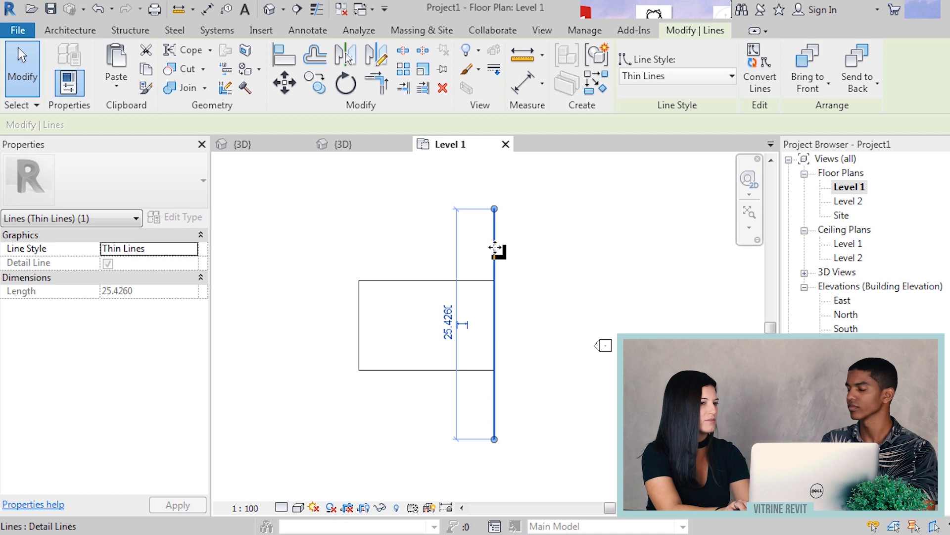
left_click(676, 78)
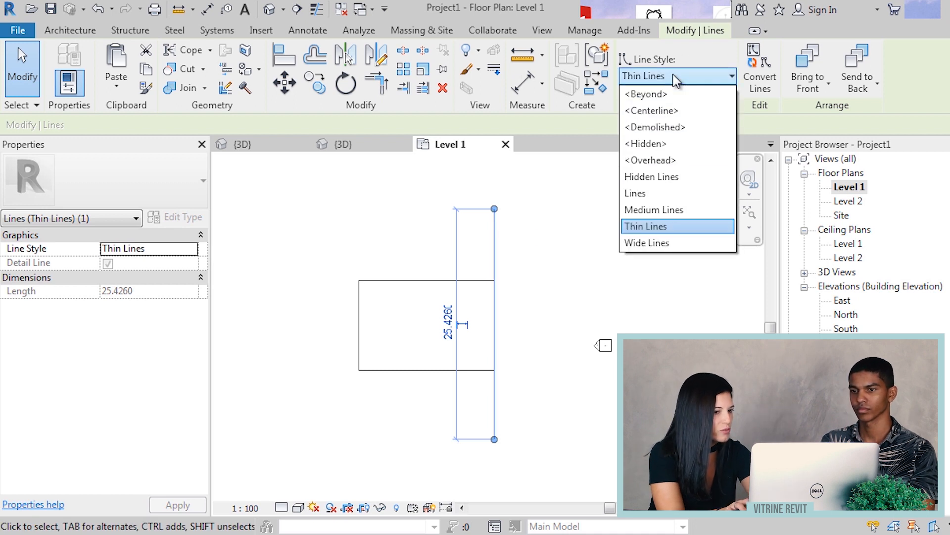
left_click(666, 144)
left_click(583, 203)
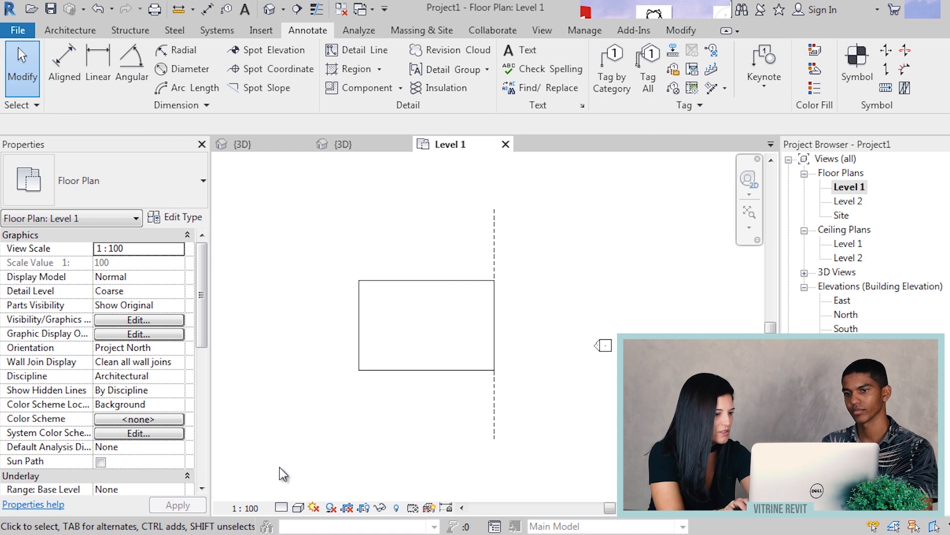
- Set the Level 1 floor plan's view scale to 1:200
left_click(244, 509)
left_click(290, 420)
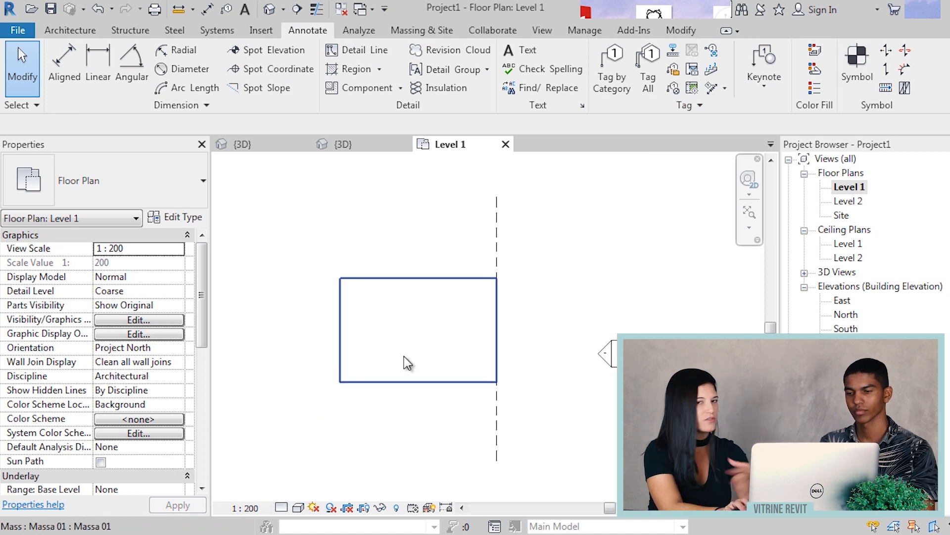
scroll(404, 356, "down", 1)
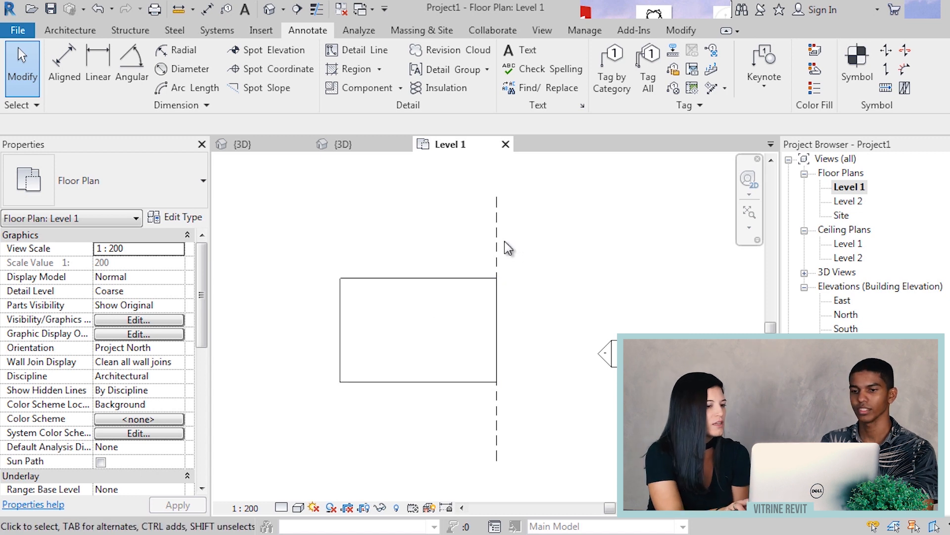
- Check the vertical dashed detail line against the default 3D view and return to the Level 1 floor plan
left_click(497, 246)
scroll(507, 250, "down", 1)
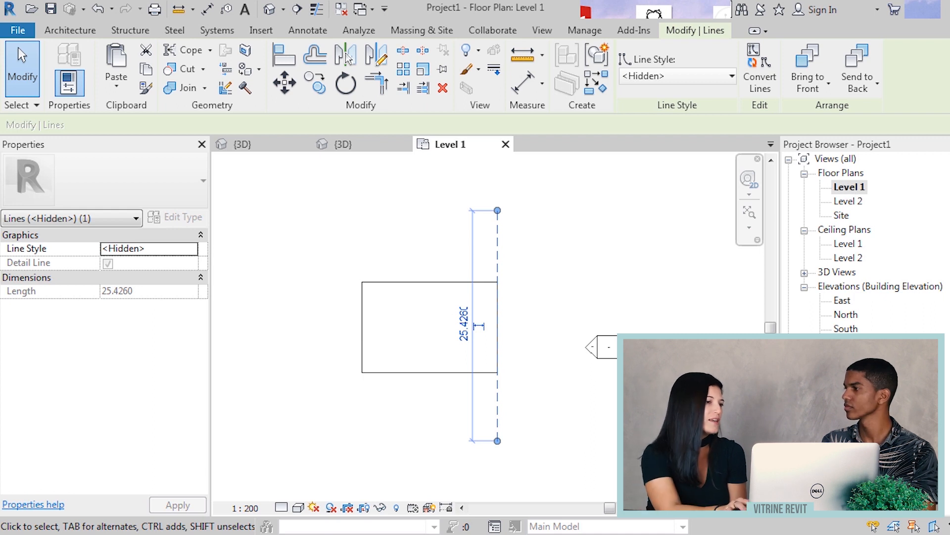
left_click(269, 9)
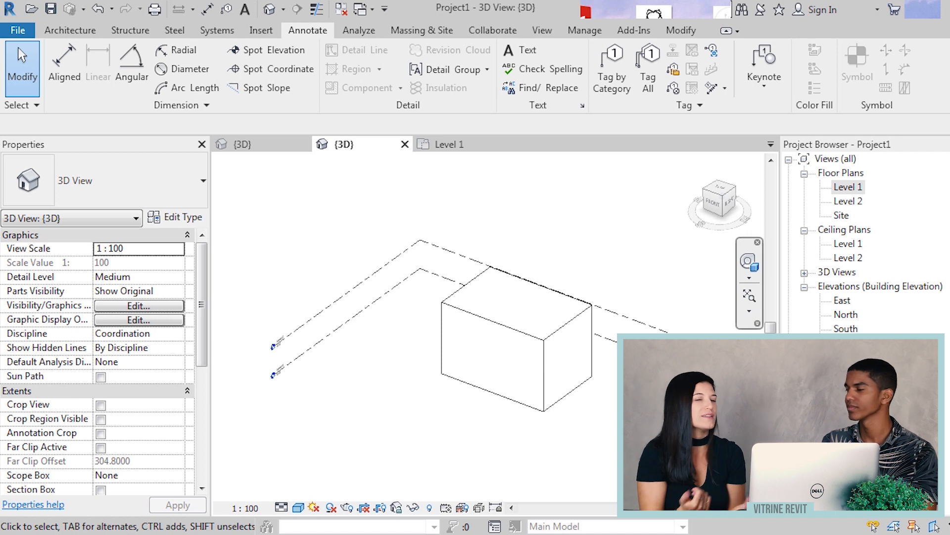
left_click(845, 202)
double_click(846, 187)
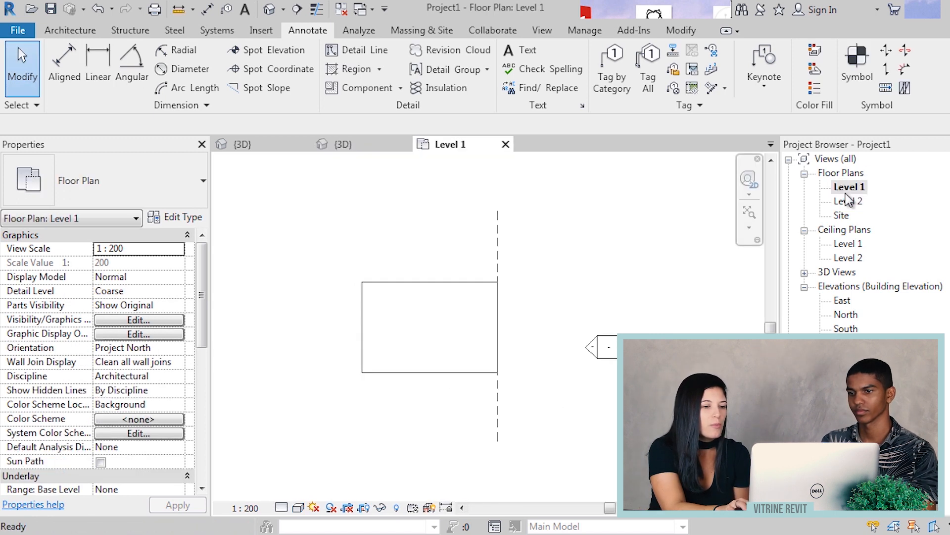
- Convert the vertical dashed detail line to a model line and check it in the default 3D view
left_click(495, 242)
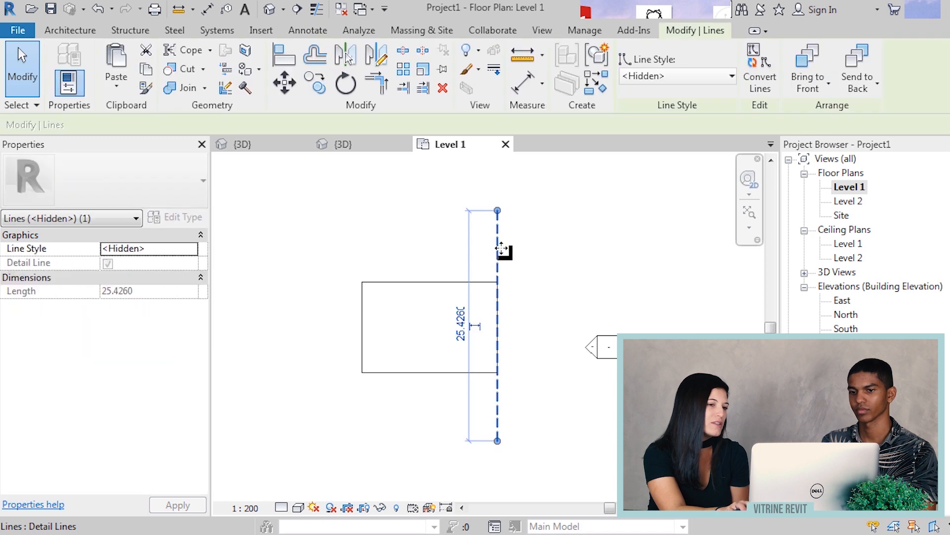
left_click(770, 70)
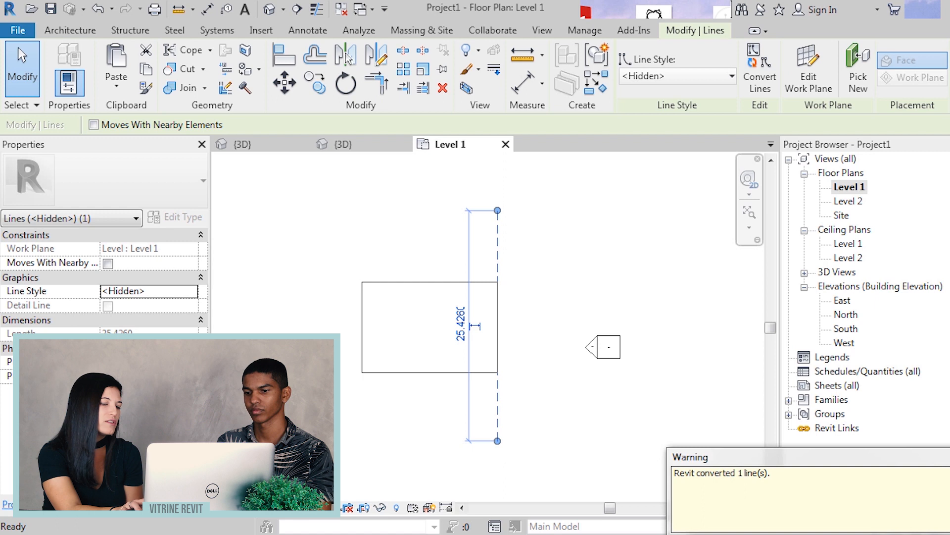
left_click(269, 10)
scroll(521, 322, "up", 2)
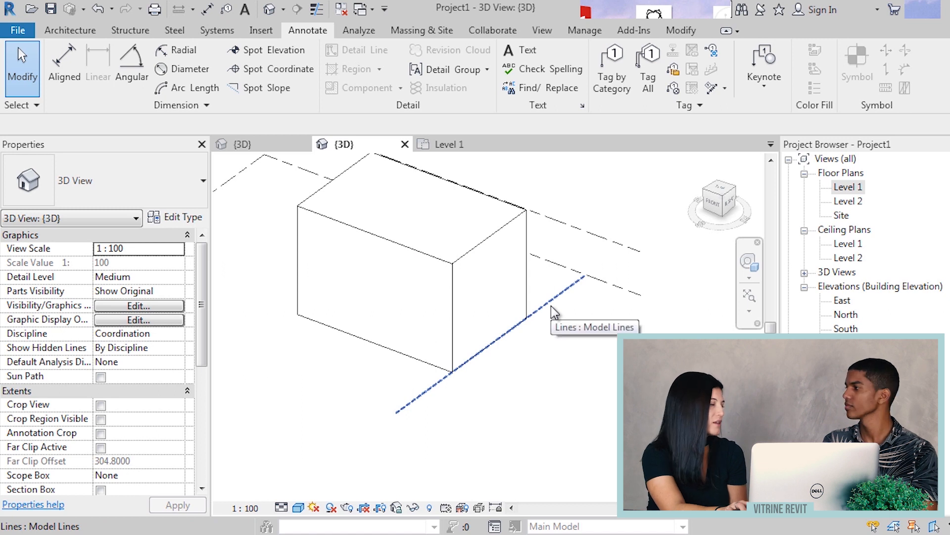
- Hide the level lines around the box in the 3D view
scroll(551, 305, "down", 3)
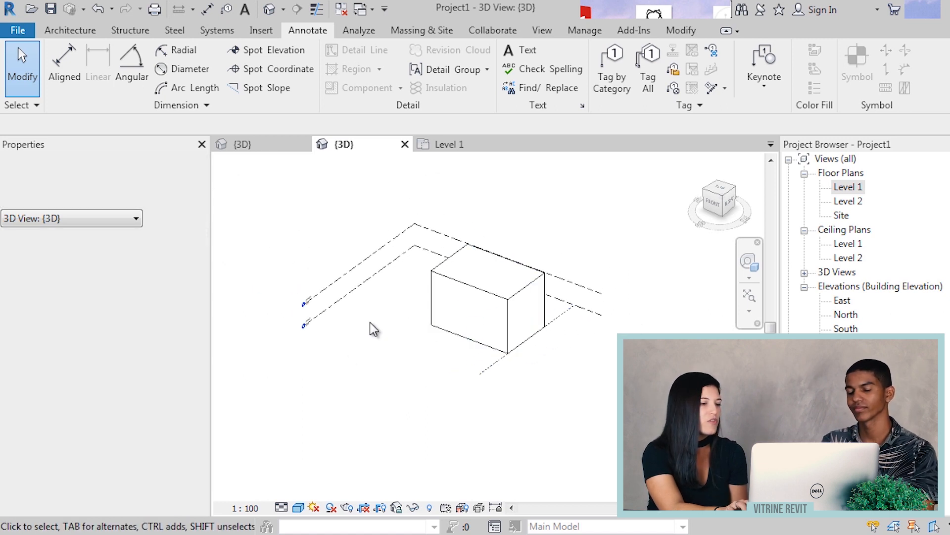
left_click(327, 309)
key("Escape")
scroll(569, 352, "up", 3)
scroll(556, 377, "up", 2)
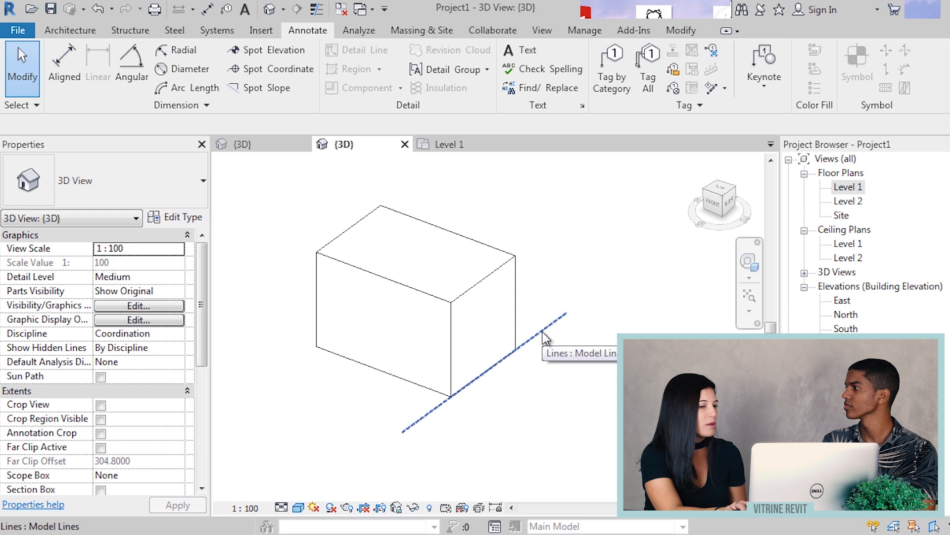
- Copy the vertical dashed line from the box outline's right edge to its left edge in the Level 1 plan
double_click(852, 187)
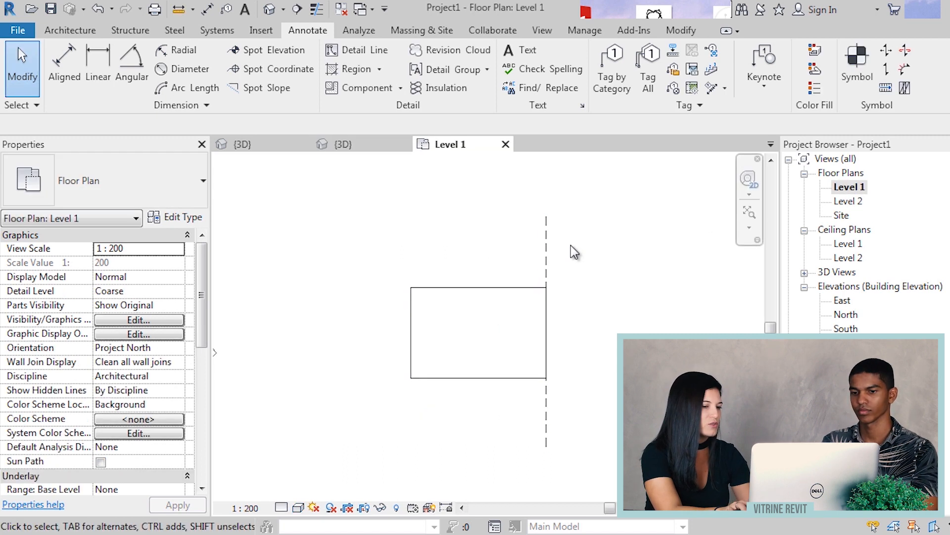
left_click(547, 255)
mouse_move(548, 271)
left_mouse_down()
mouse_move(547, 288)
mouse_move(416, 285)
left_mouse_up()
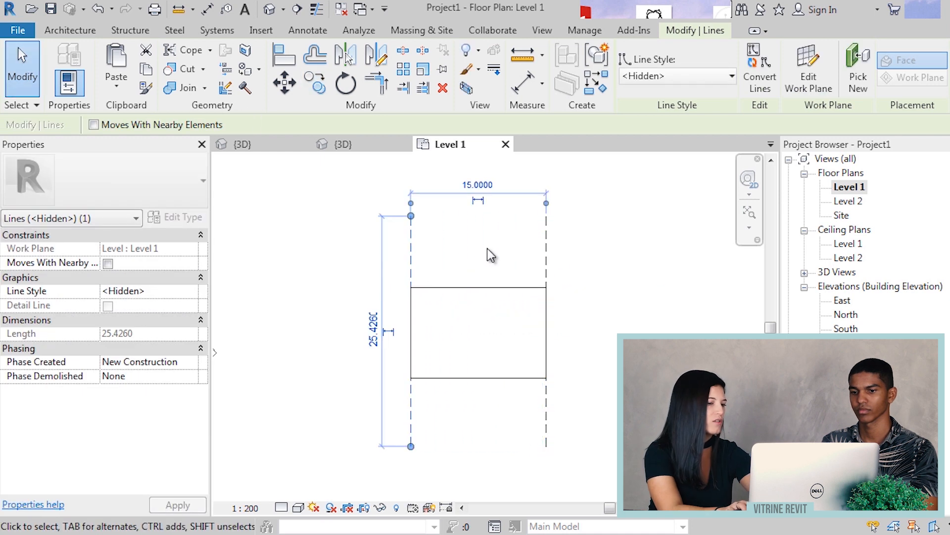
left_click(487, 254)
scroll(486, 253, "down", 2)
scroll(502, 296, "up", 1)
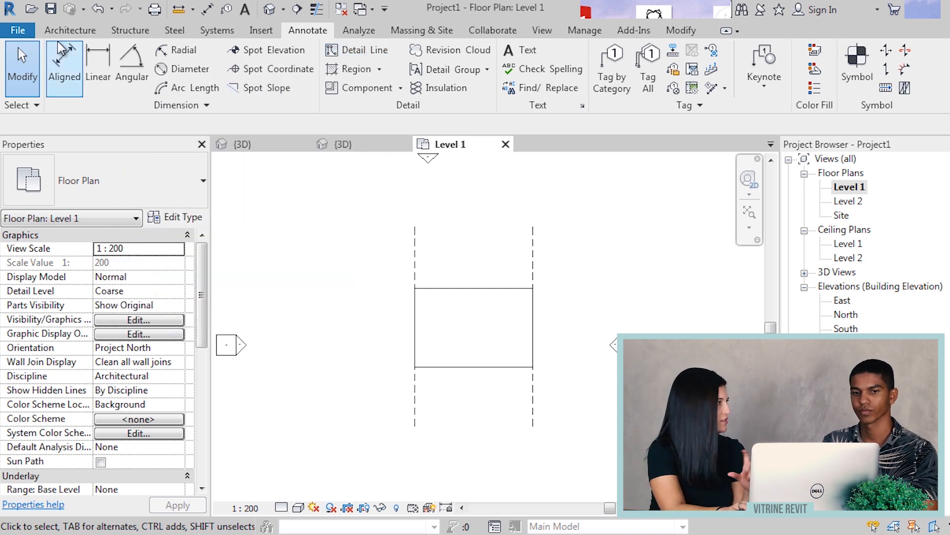
- Draw a horizontal model line in the Lines style leftward from the box outline's upper-left corner
left_click(89, 31)
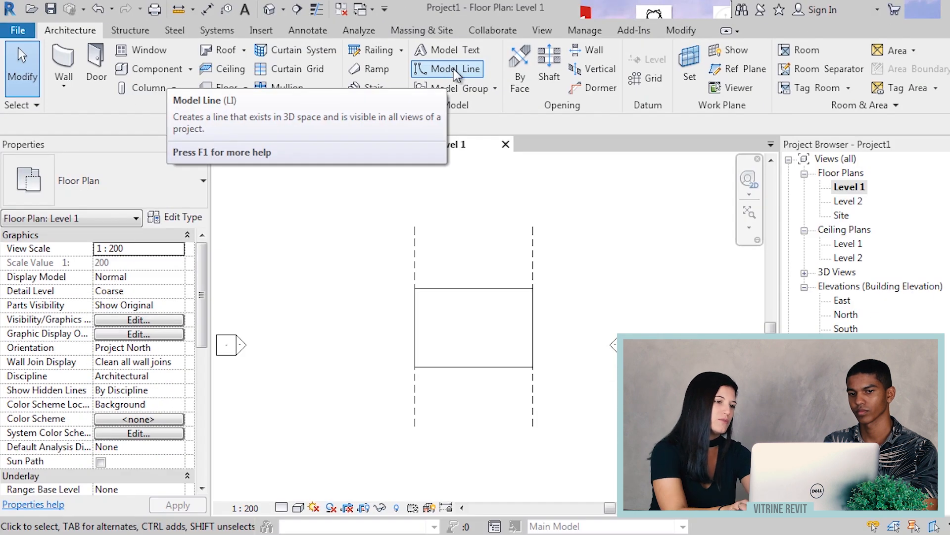
left_click(722, 166)
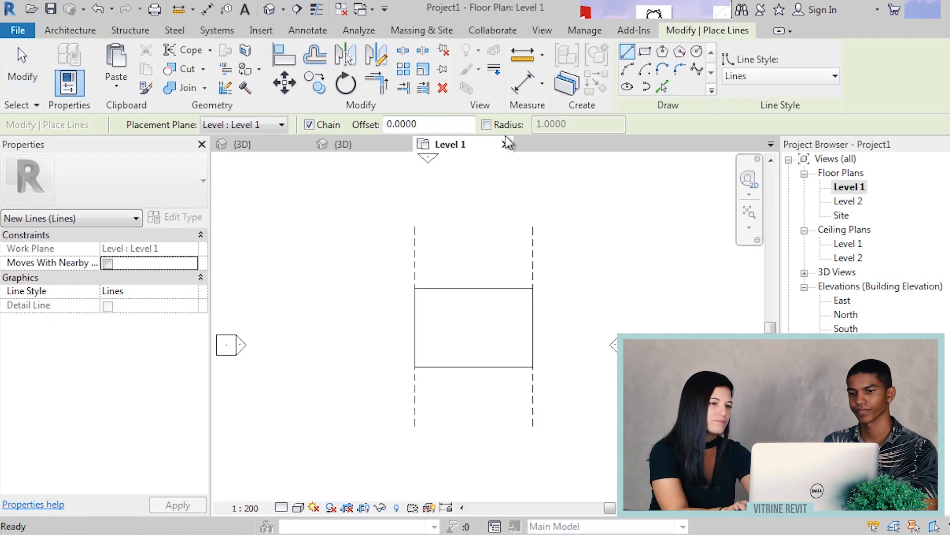
middle_click_drag(517, 247, 515, 237)
scroll(430, 287, "up", 2)
left_click(406, 275)
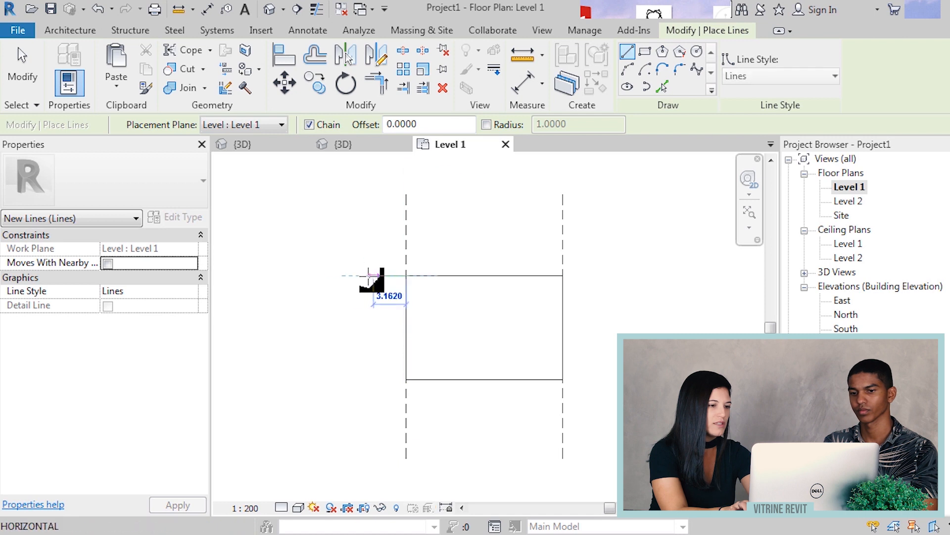
left_click(319, 275)
key("Escape")
key("Escape")
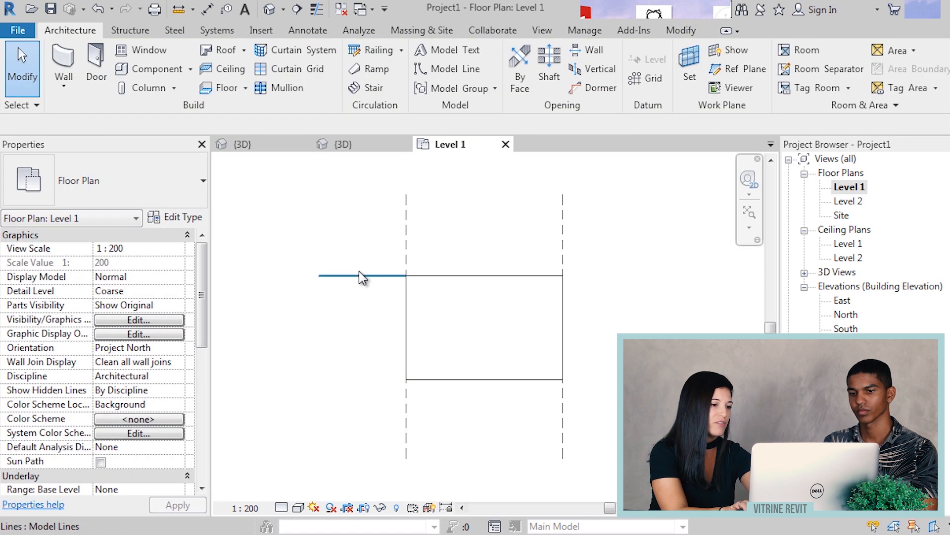
- Stretch the horizontal model line past the box's right edge to about 31.6 long and set its line style to <Hidden>
left_click(357, 275)
mouse_move(406, 275)
left_mouse_down()
mouse_move(644, 259)
mouse_move(647, 275)
left_mouse_up()
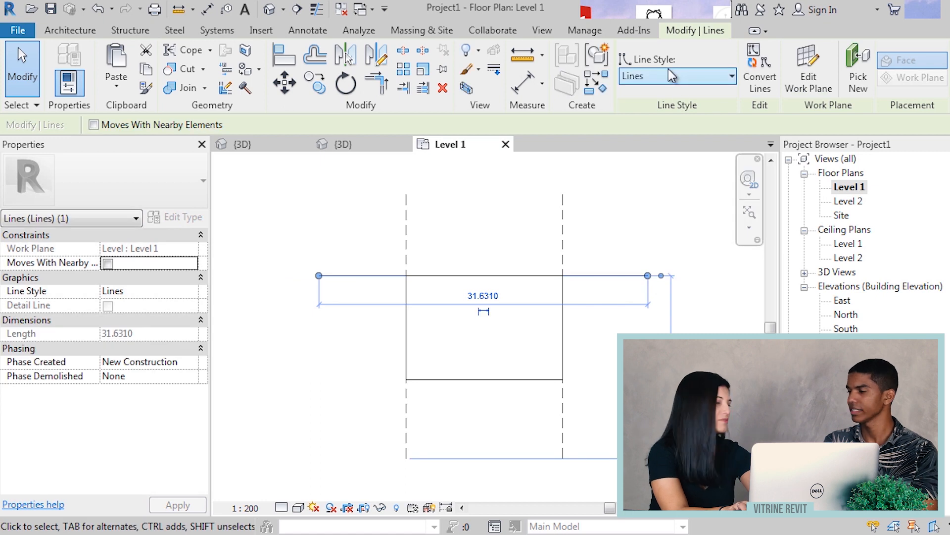
left_click(663, 72)
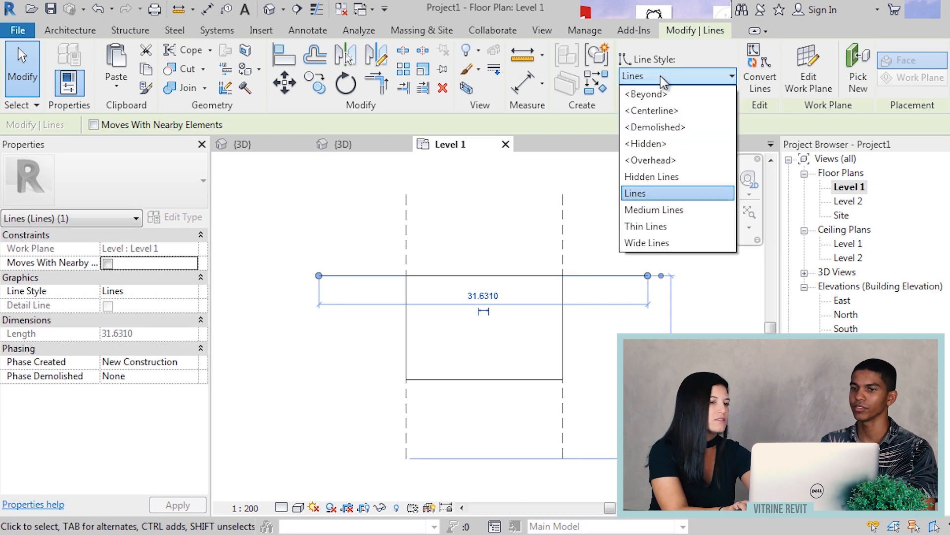
left_click(663, 143)
left_click(628, 233)
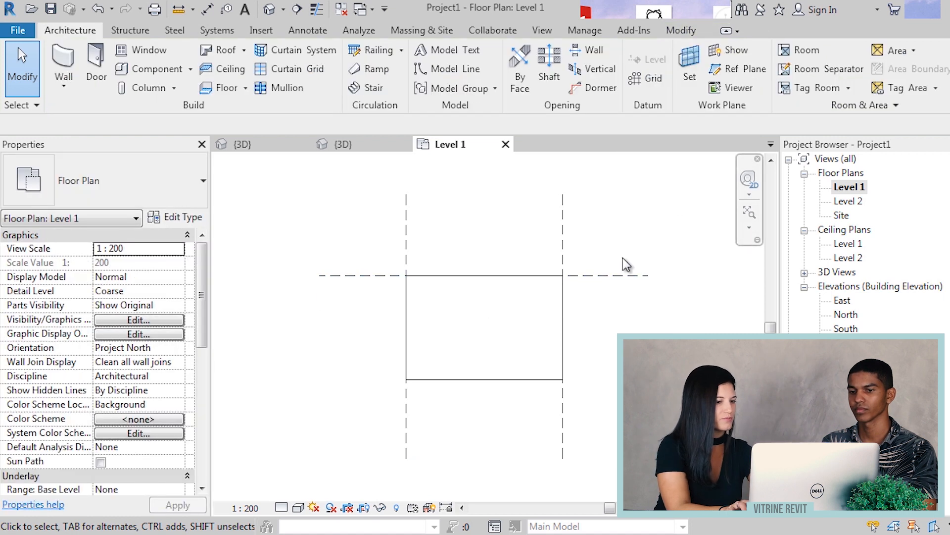
- Copy the horizontal dashed line from the box outline's upper edge to its lower edge, using the right-hand corners as reference points
left_click(615, 283)
key("c")
key("o")
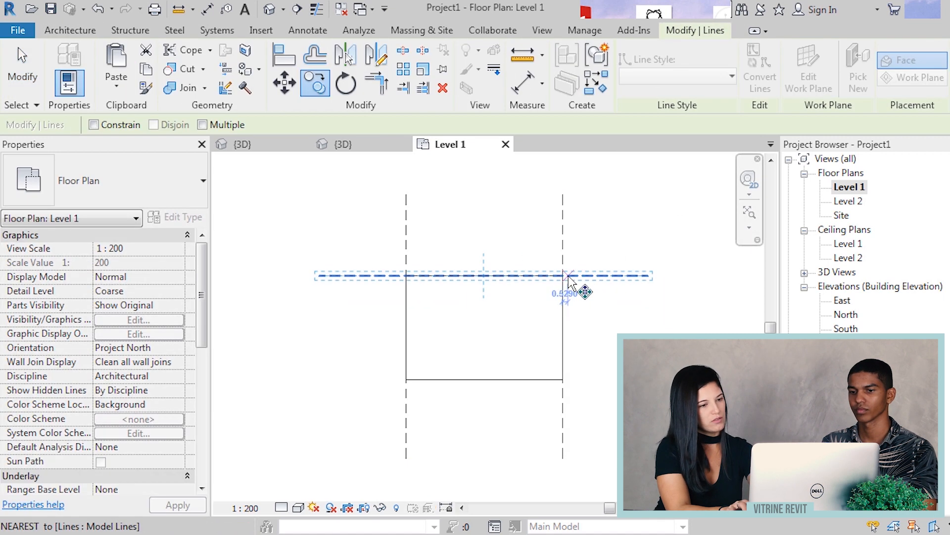
left_click(563, 275)
left_click(563, 379)
scroll(435, 280, "up", 1)
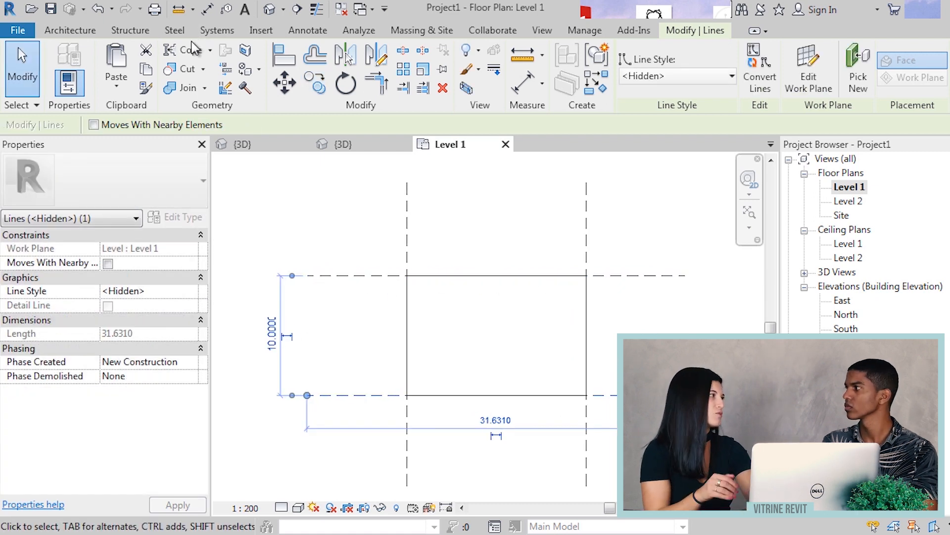
left_click(477, 243)
- Examine the four dashed guide lines around the box in plan and 3D and return to the Level 1 plan
scroll(478, 243, "down", 2)
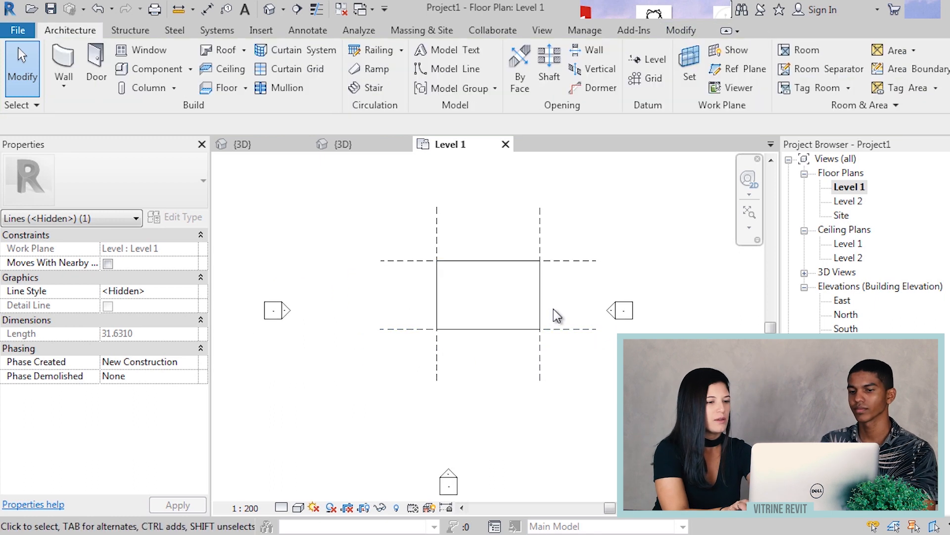
middle_click_drag(553, 309, 532, 321)
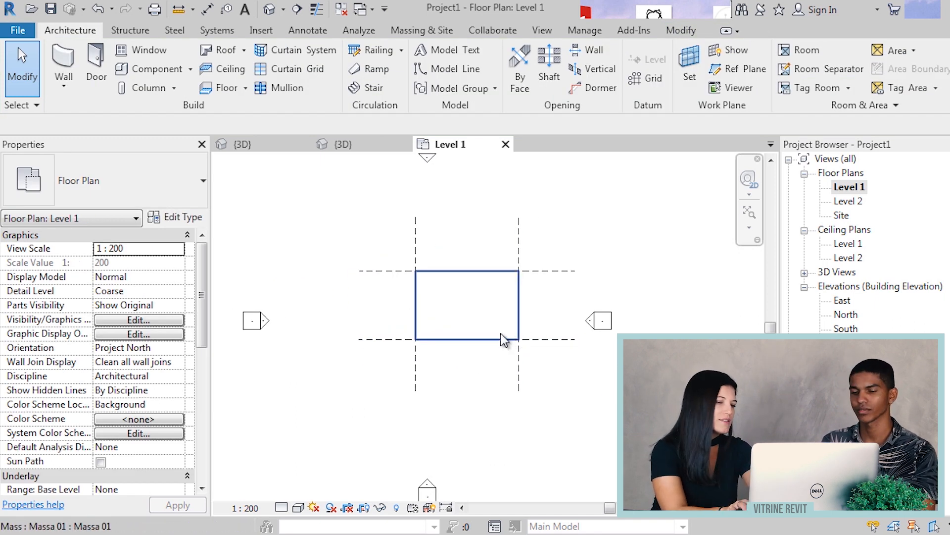
middle_click_drag(540, 271, 543, 278)
left_click(268, 11)
middle_click_drag(445, 347, 465, 413, "shift")
double_click(848, 187)
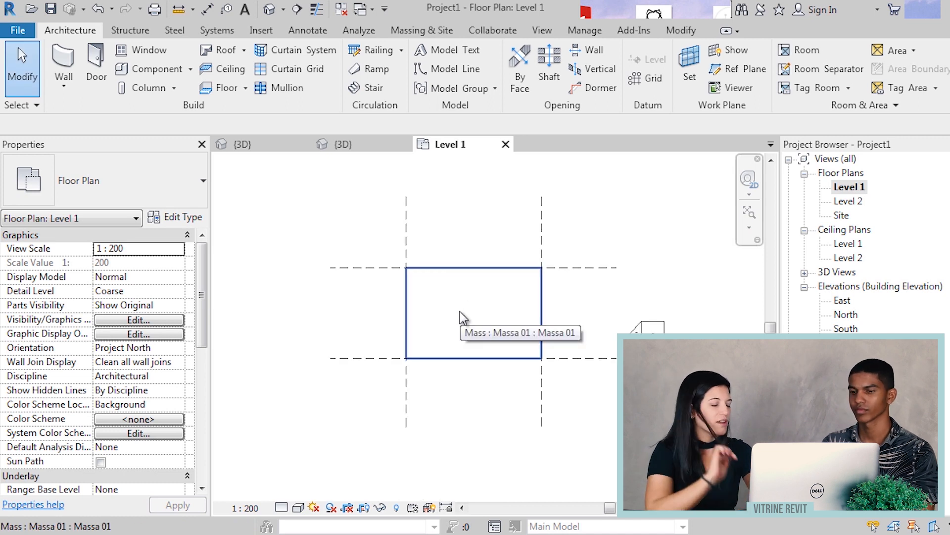
- Window-select the box and its guide lines and filter the selection to only Lines (<Hidden>)
scroll(469, 306, "down", 3)
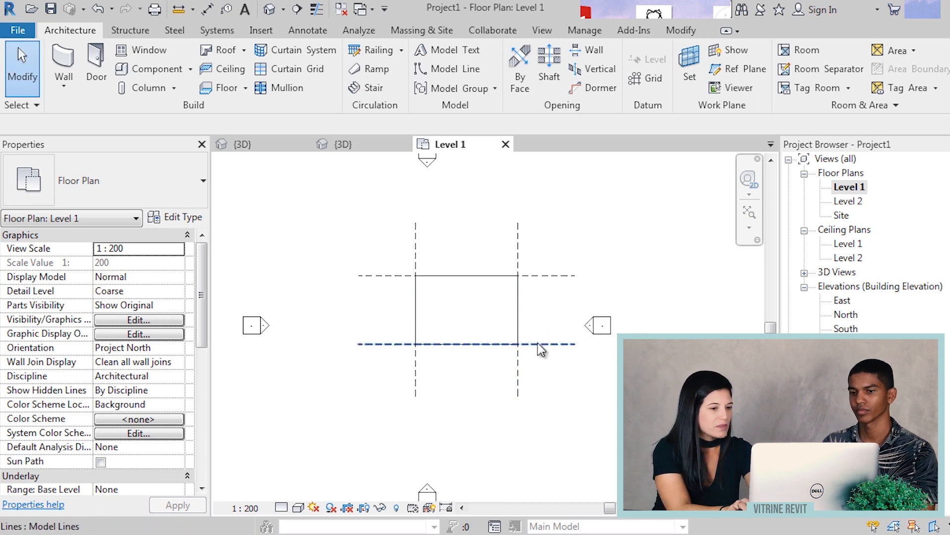
scroll(308, 192, "down", 1)
left_click_drag(316, 192, 533, 364)
scroll(519, 285, "up", 2)
left_click(631, 84)
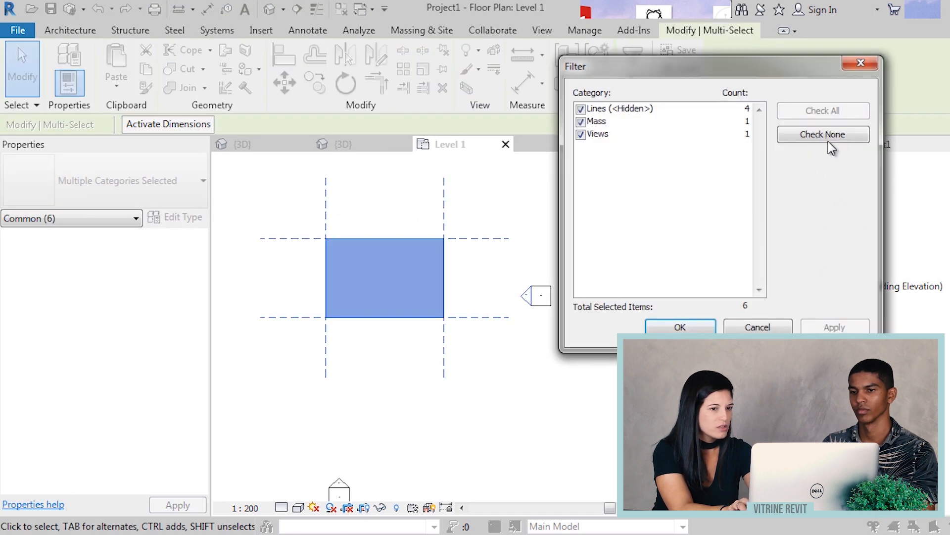
left_click(581, 109)
left_click(835, 327)
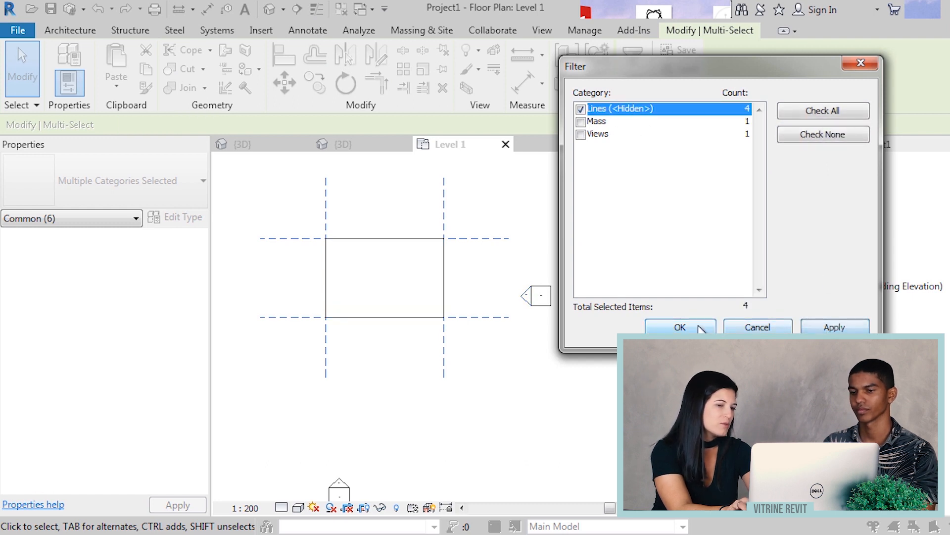
left_click(680, 327)
scroll(360, 255, "up", 1)
middle_click_drag(360, 256, 393, 242)
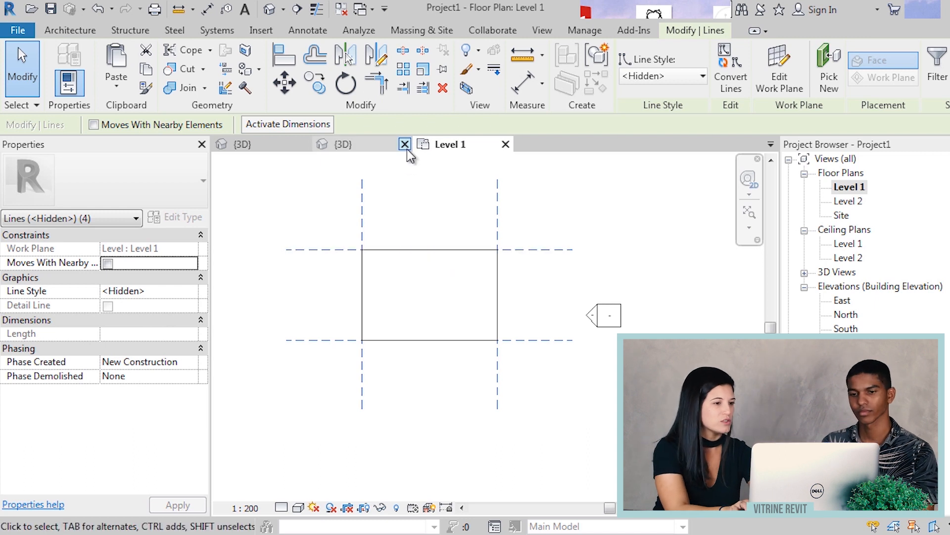
key("c")
key("c")
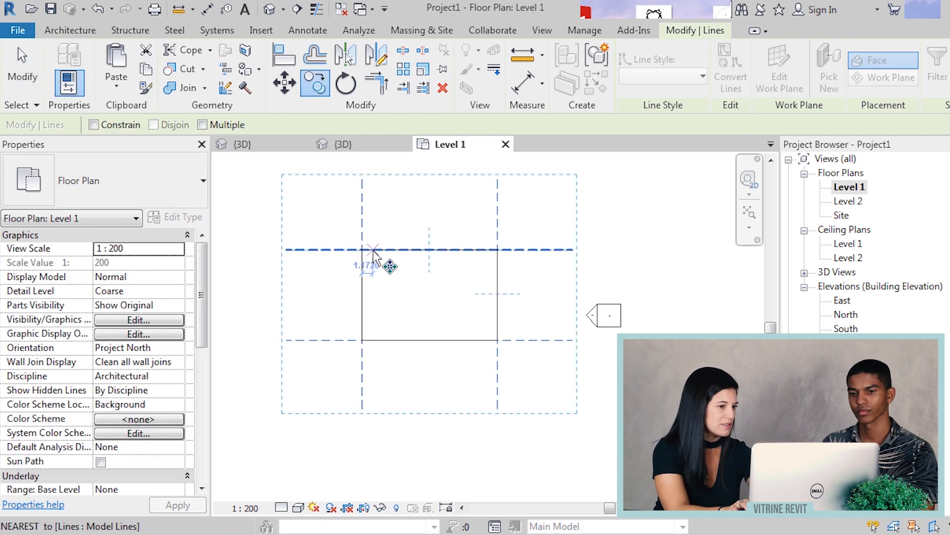
scroll(375, 260, "up", 1)
left_click(359, 249)
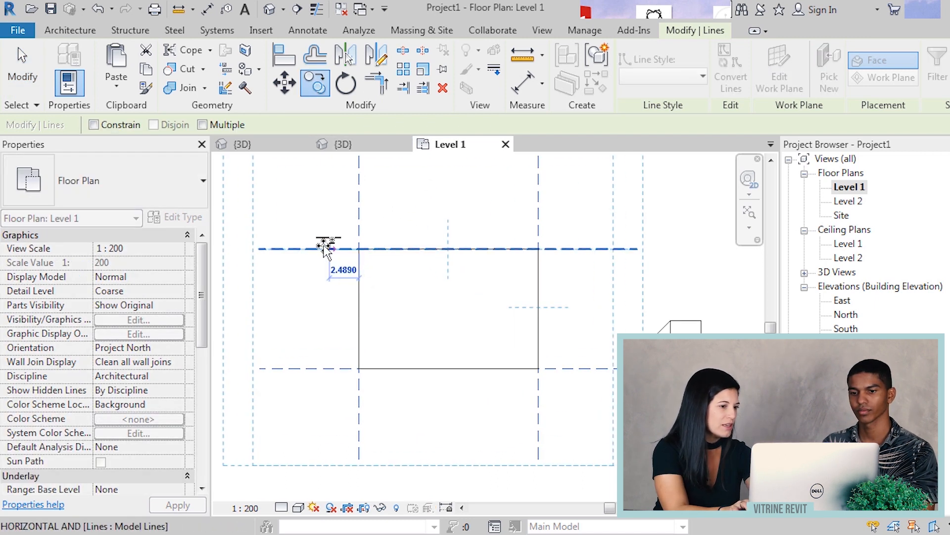
type("0")
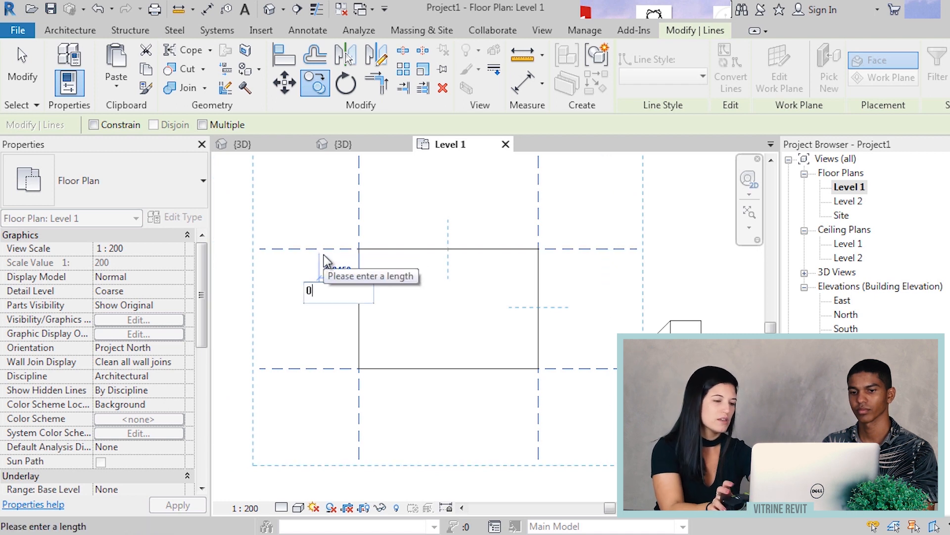
key("Escape")
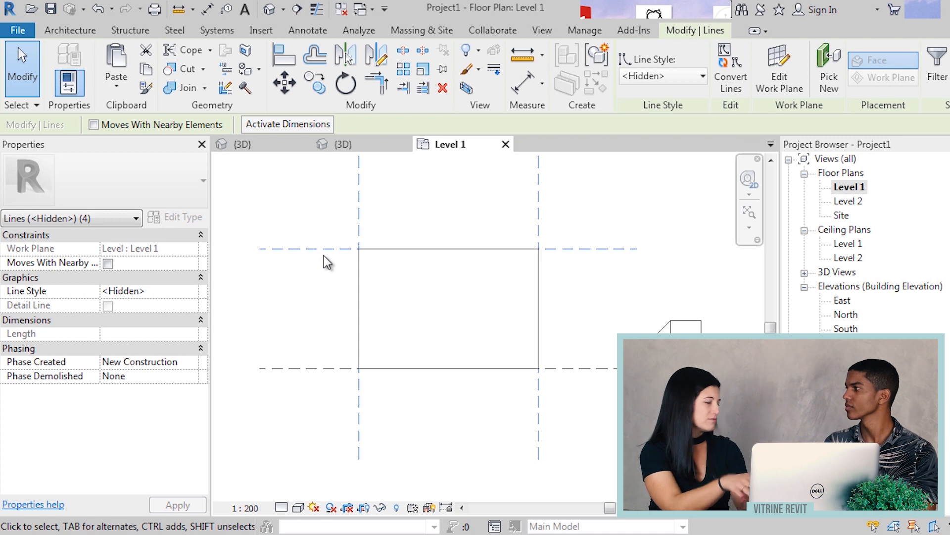
- Open the default 3D view of the box and its dashed guide lines
scroll(325, 258, "down", 2)
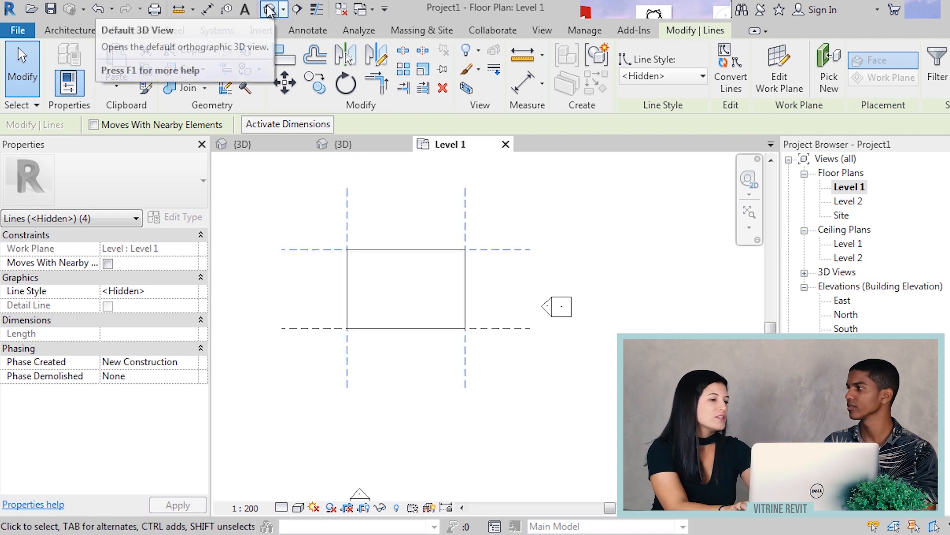
left_click(269, 10)
scroll(551, 419, "up", 3)
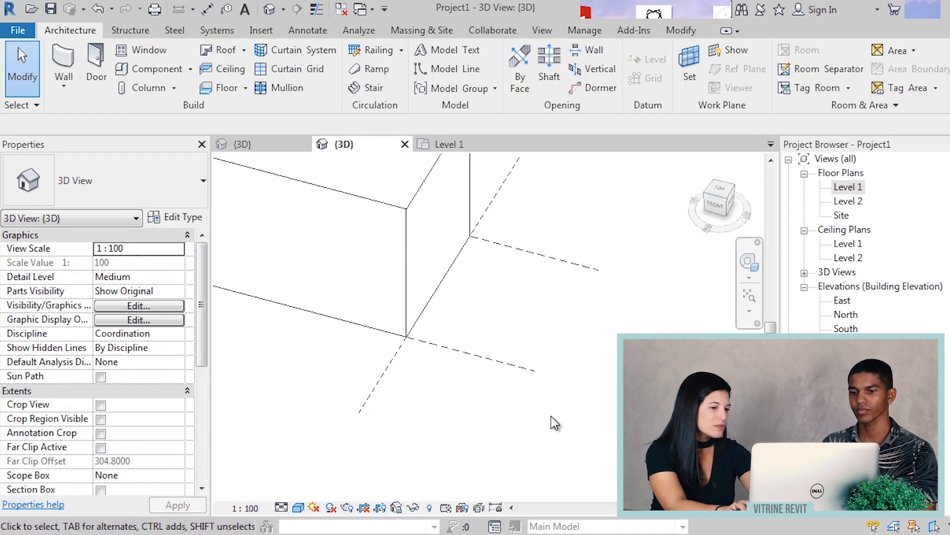
- Rehost the dashed line at the box's front base edge onto the top face, placing it along the front top edge
left_click(527, 367)
scroll(523, 369, "down", 4)
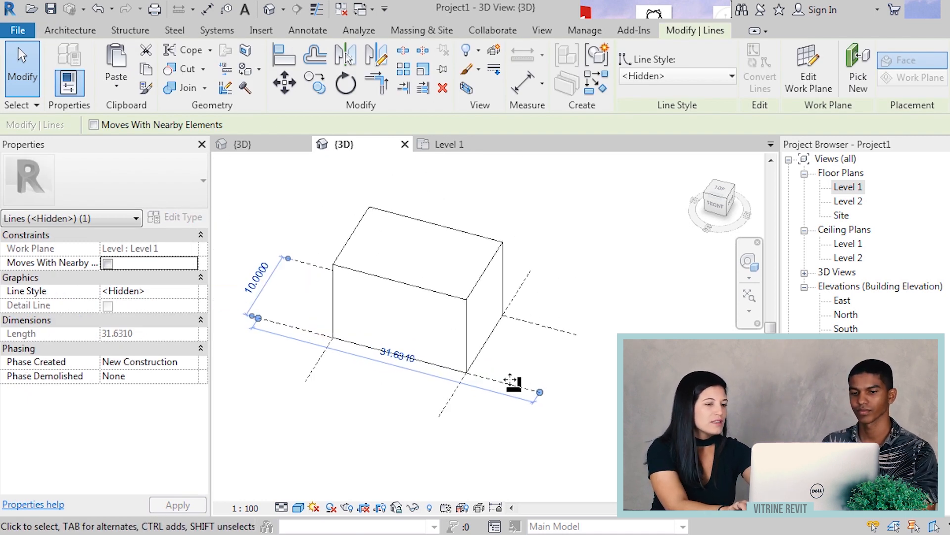
left_click(518, 386)
left_click(511, 385)
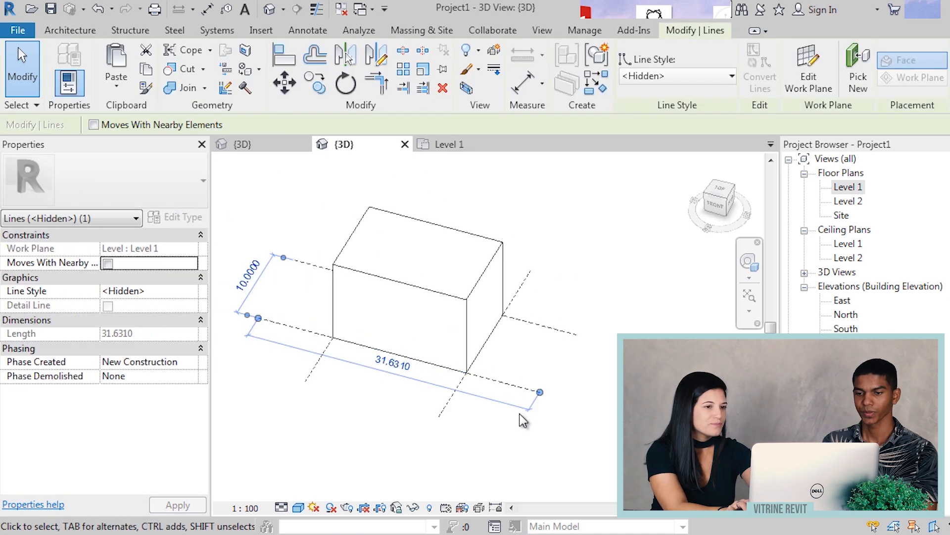
scroll(513, 357, "down", 1)
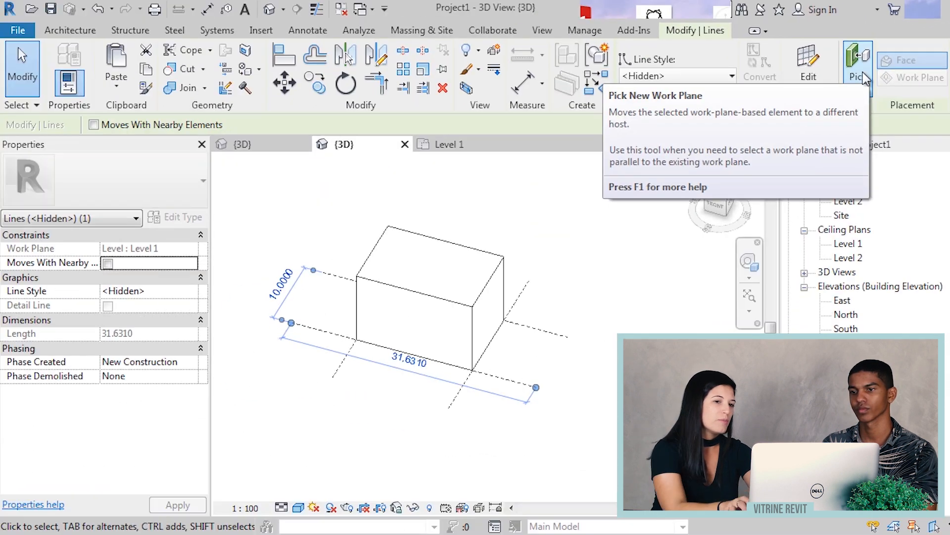
left_click(567, 184)
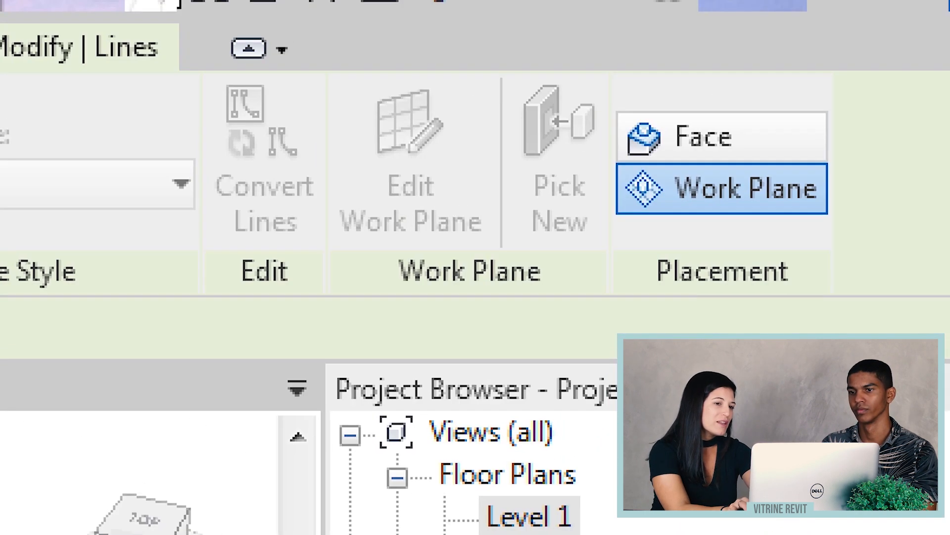
left_click(913, 67)
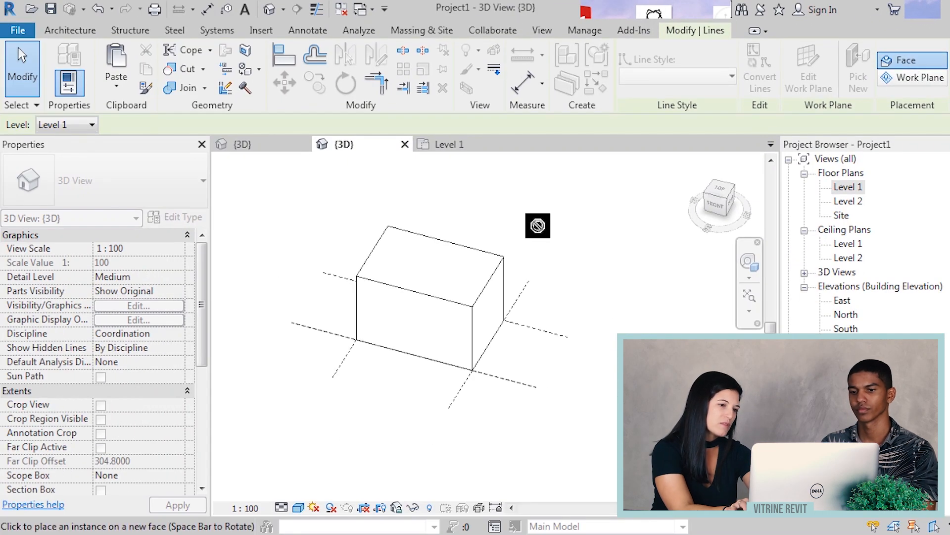
scroll(480, 284, "up", 1)
scroll(452, 308, "up", 2)
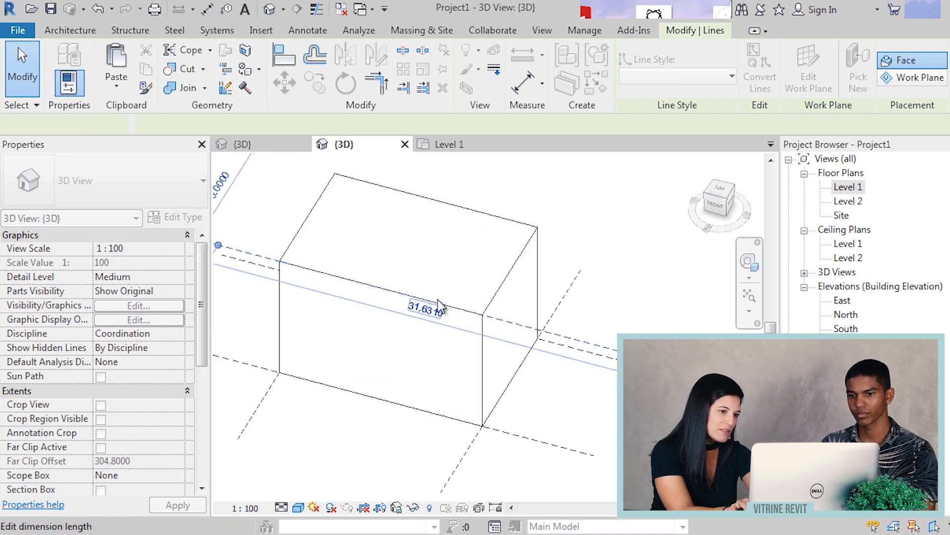
left_click(434, 301)
scroll(533, 261, "down", 3)
left_click(641, 260)
- Rehost the dashed line at the box's rear base edge onto the top face, placing it along the rear top edge
middle_click_drag(520, 274, 422, 260, "shift")
middle_click_drag(493, 348, 551, 308, "shift")
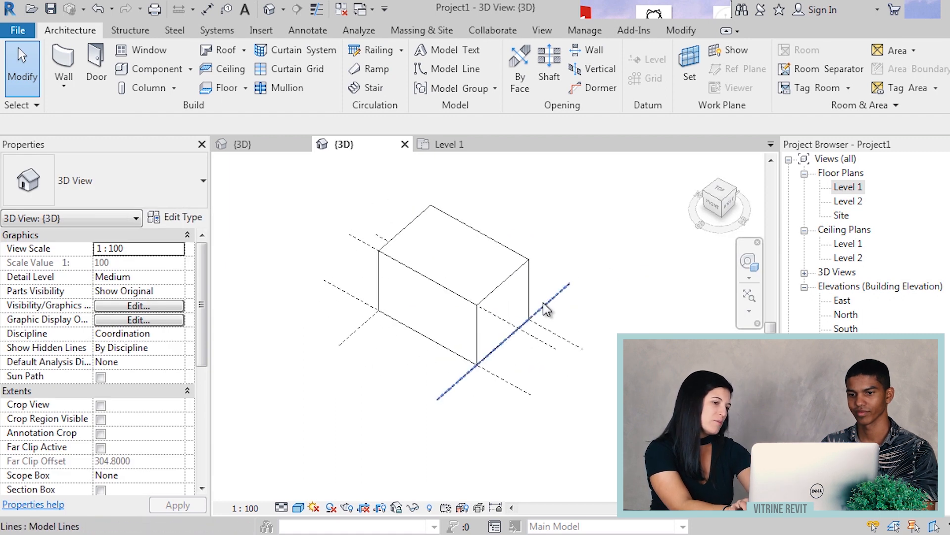
left_click(555, 336)
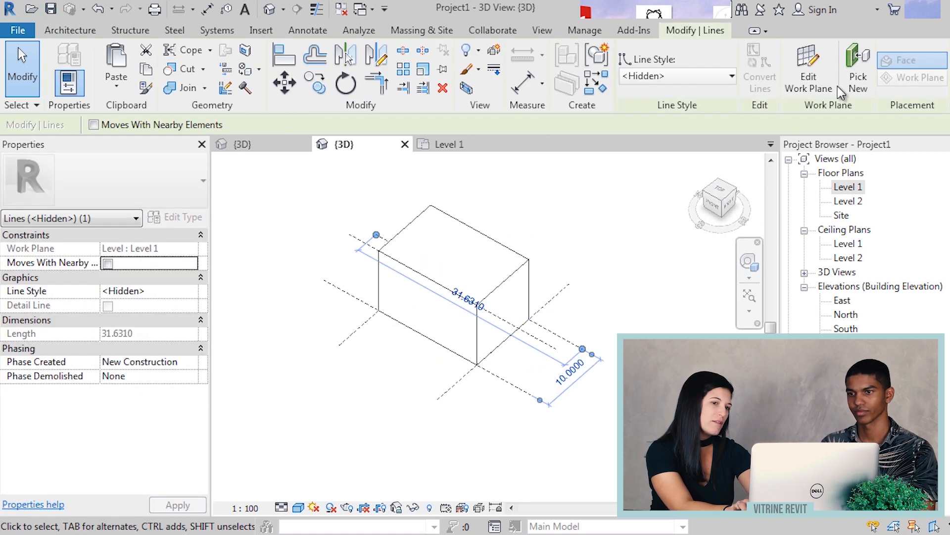
left_click(858, 75)
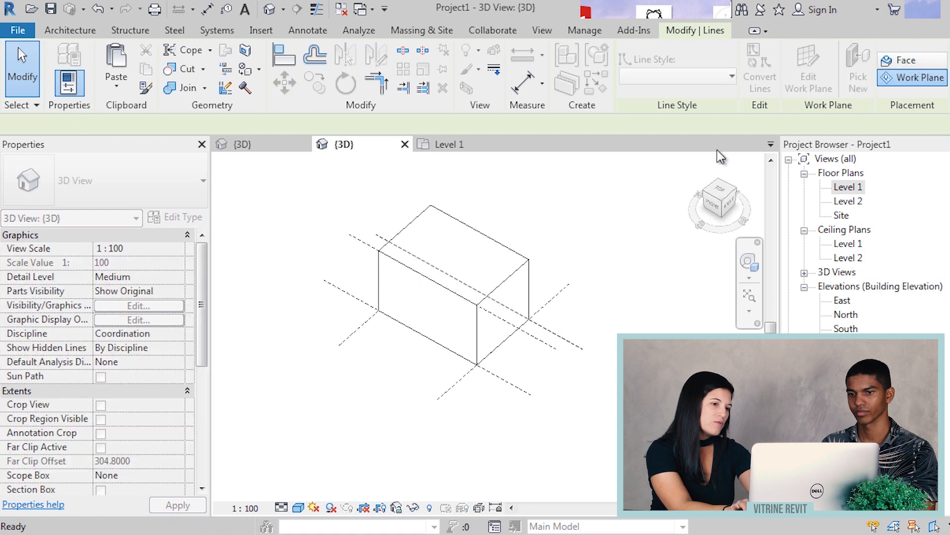
scroll(507, 253, "up", 2)
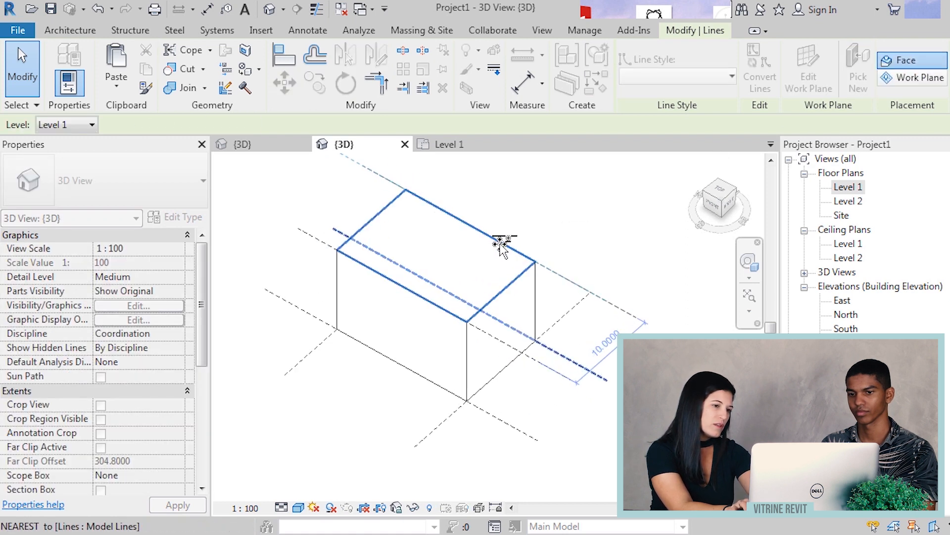
left_click(501, 244)
scroll(500, 244, "down", 3)
left_click(553, 293)
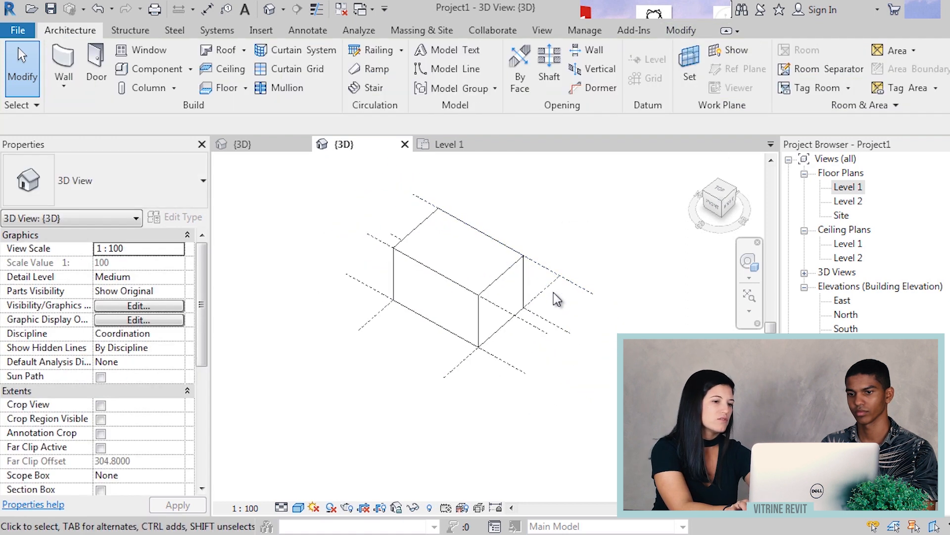
- Rehost the dashed line at the box's right base edge onto the top face, placing it along the right top edge
left_click(544, 293)
scroll(544, 293, "up", 1)
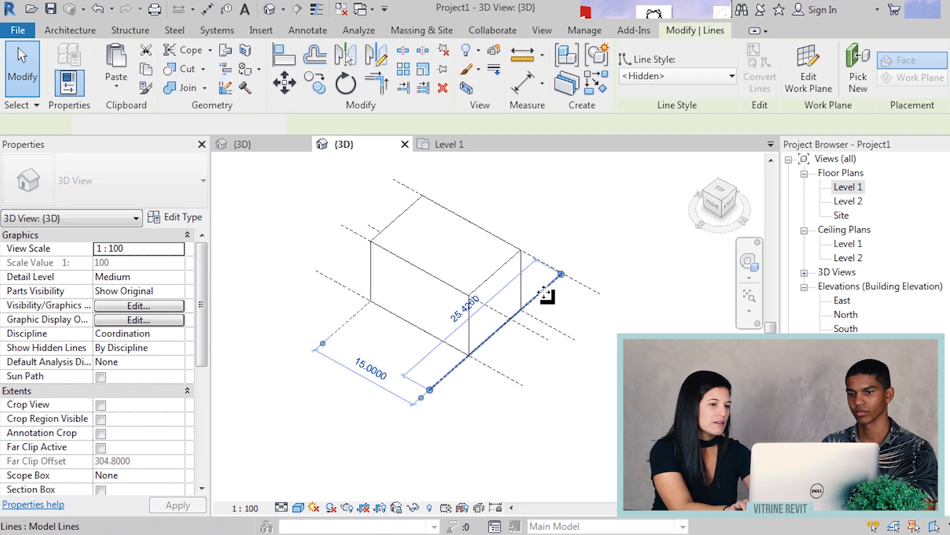
scroll(544, 293, "up", 1)
left_click(858, 69)
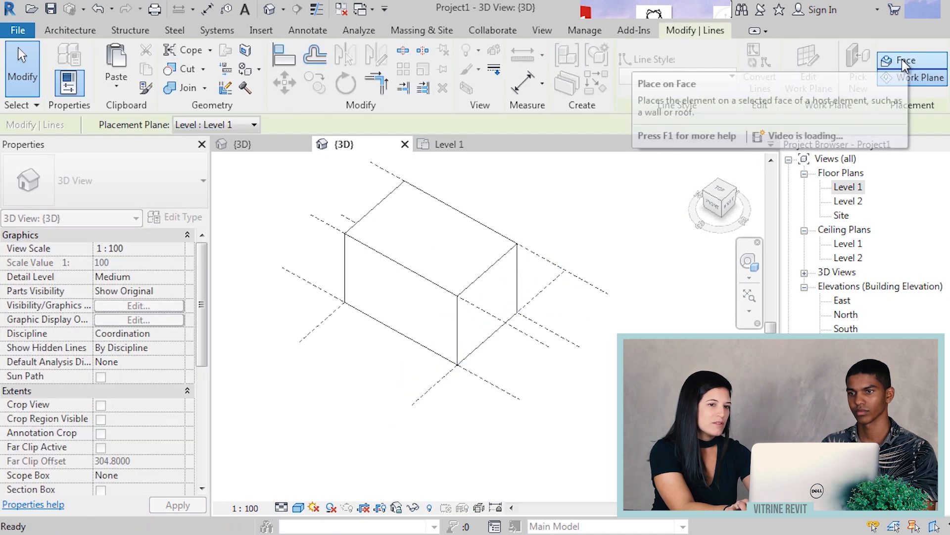
left_click(902, 59)
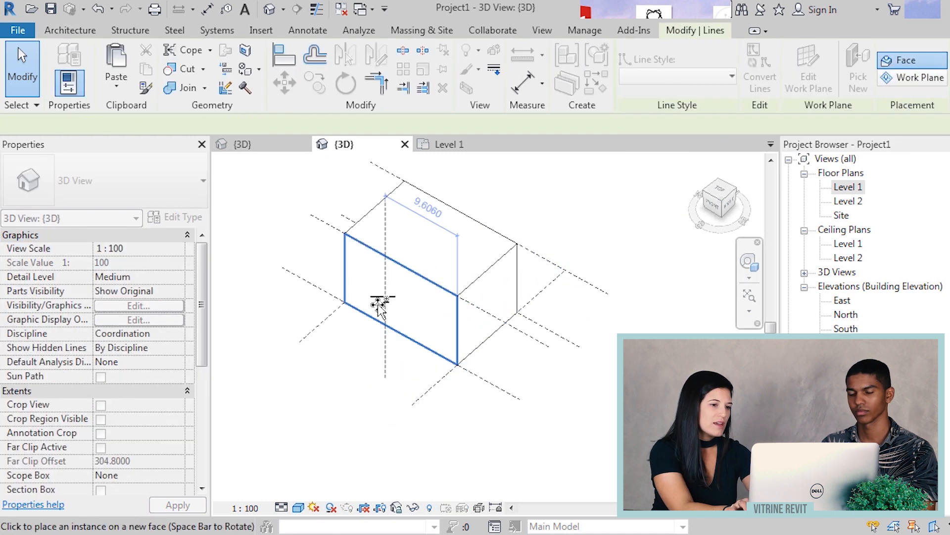
left_click(474, 282)
scroll(474, 281, "down", 1)
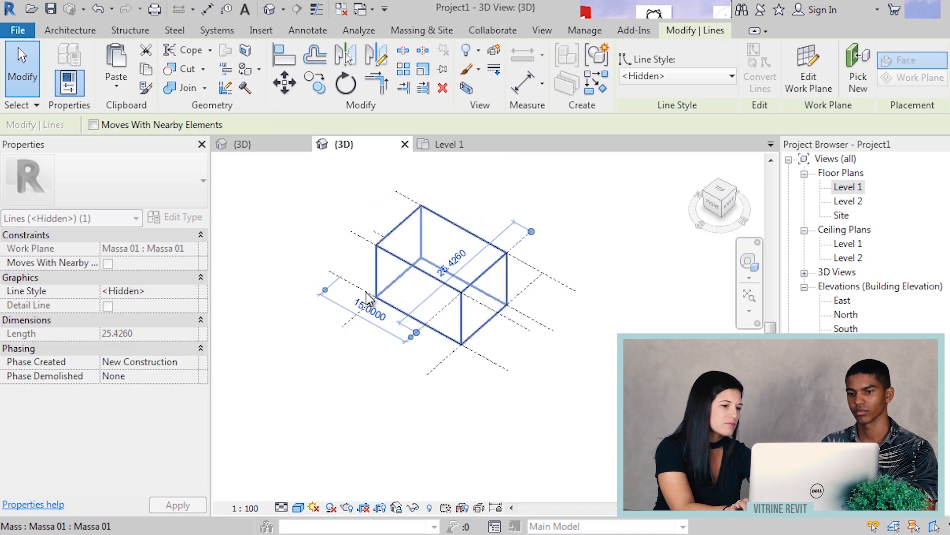
left_click(354, 311)
left_click(358, 319)
scroll(359, 319, "up", 2)
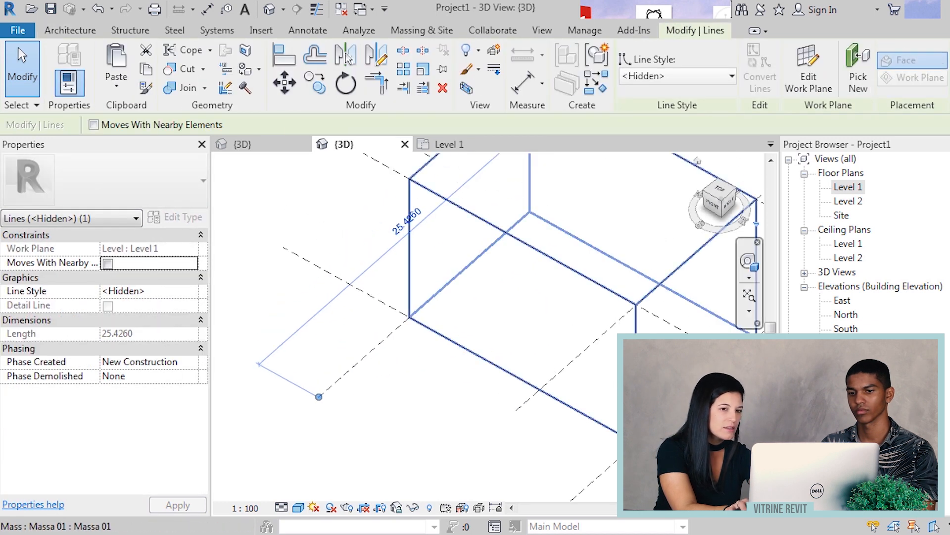
left_click(859, 79)
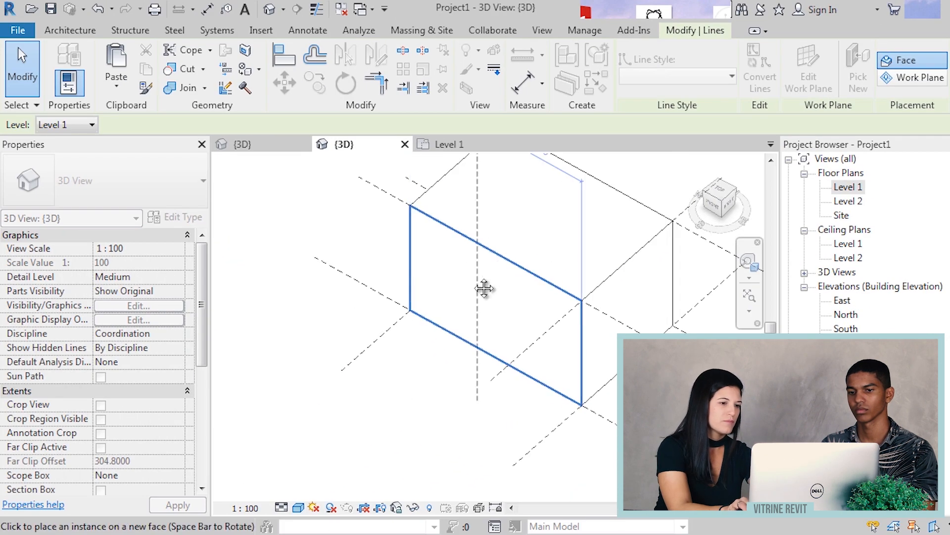
middle_click_drag(484, 288, 429, 390)
scroll(401, 273, "up", 2)
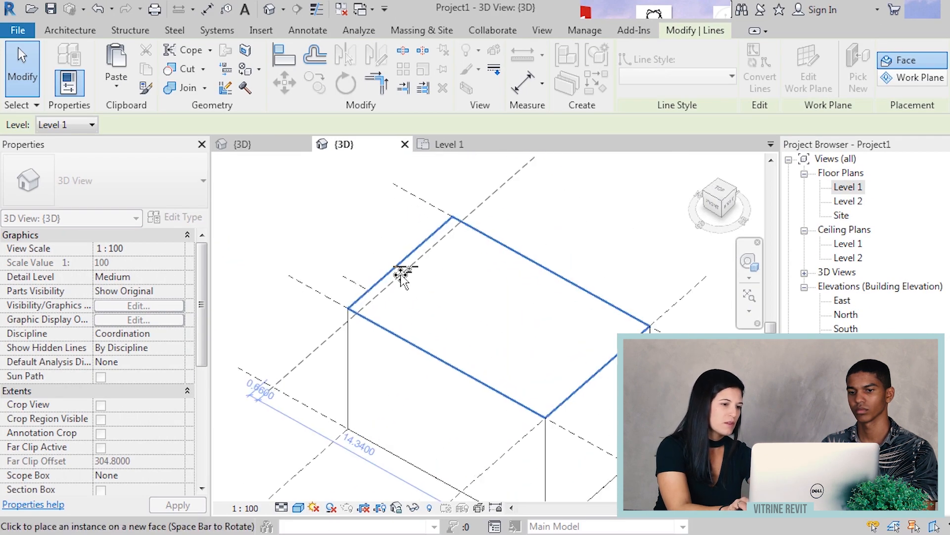
scroll(393, 262, "down", 1)
scroll(393, 262, "down", 1)
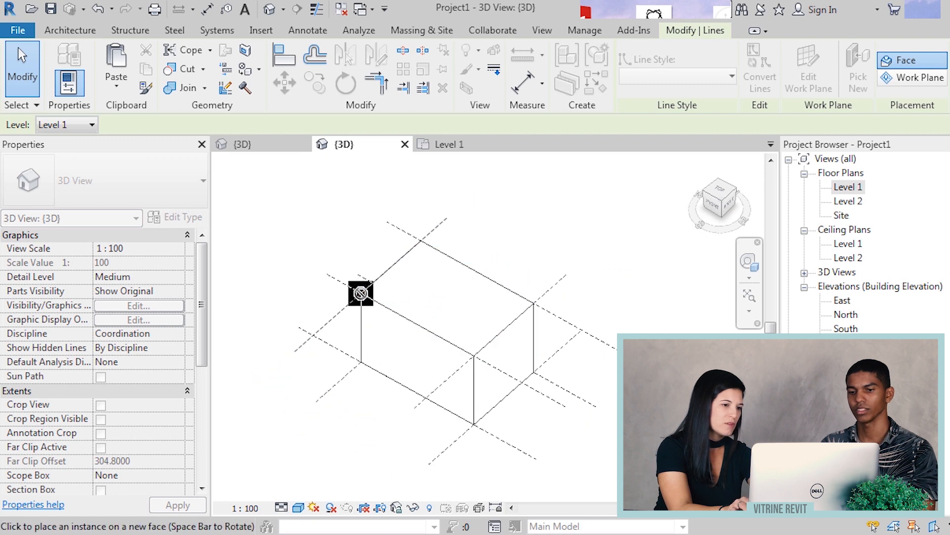
scroll(371, 282, "down", 1)
scroll(376, 278, "up", 2)
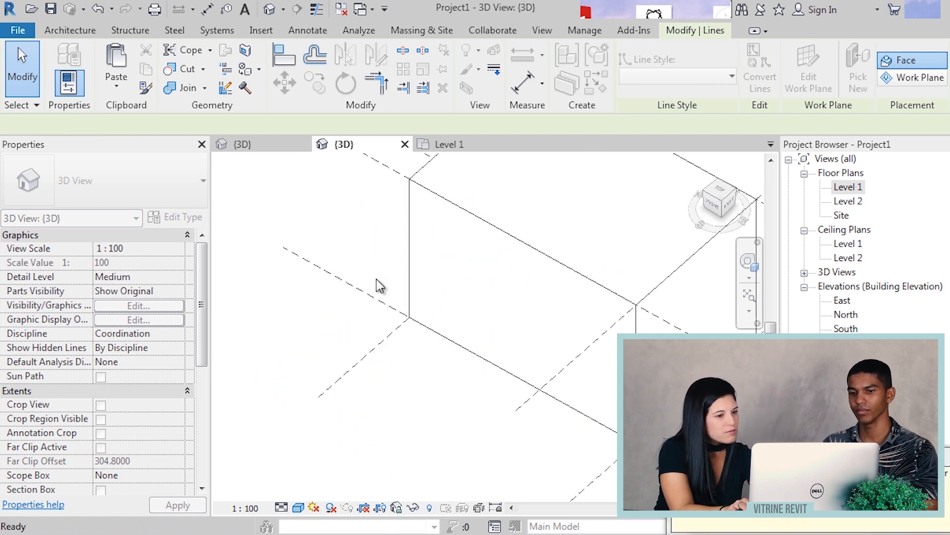
key("Escape")
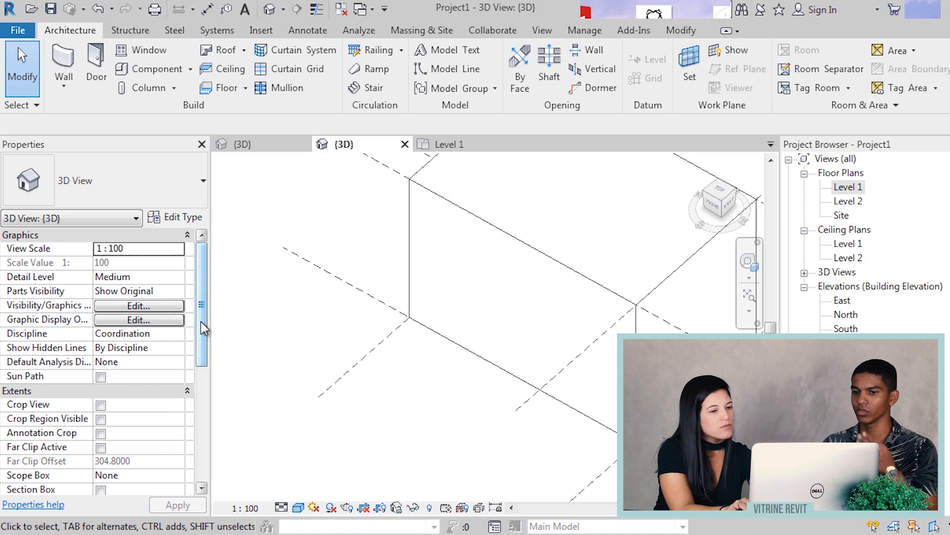
- Rehost the dashed line at the box's left base edge onto the top face, placing it along the left top edge
scroll(336, 317, "down", 3)
left_click(362, 357)
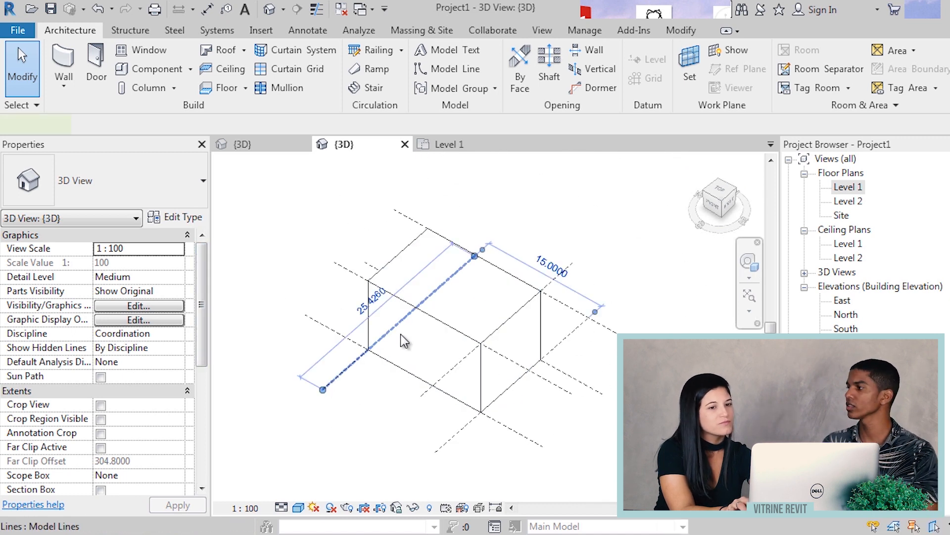
left_click(893, 63)
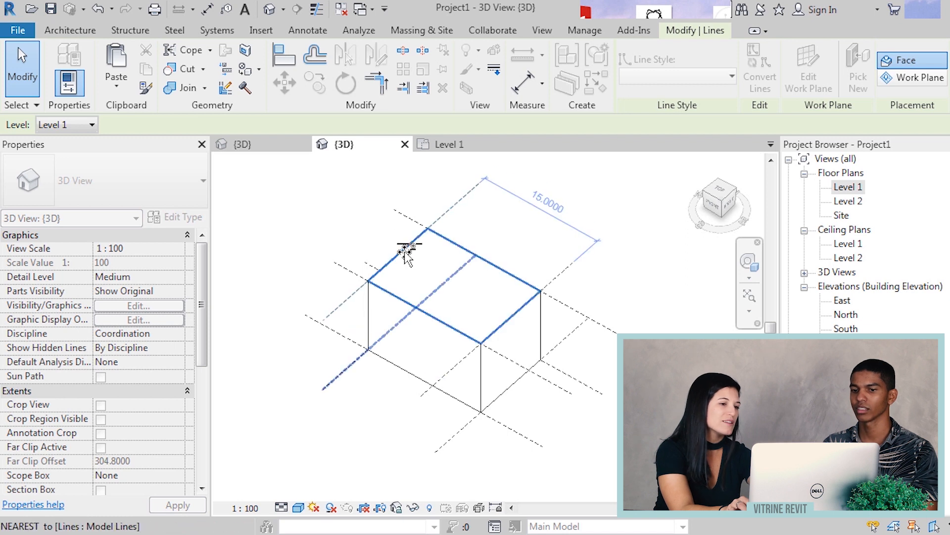
left_click(405, 253)
left_click(514, 252)
- Extend the left ends of the front and rear guide lines on the box's top face, making the front one about 35.5 long
scroll(513, 253, "down", 2)
middle_click_drag(537, 356, 430, 286, "shift")
left_click(442, 298)
left_click_drag(419, 293, 381, 291)
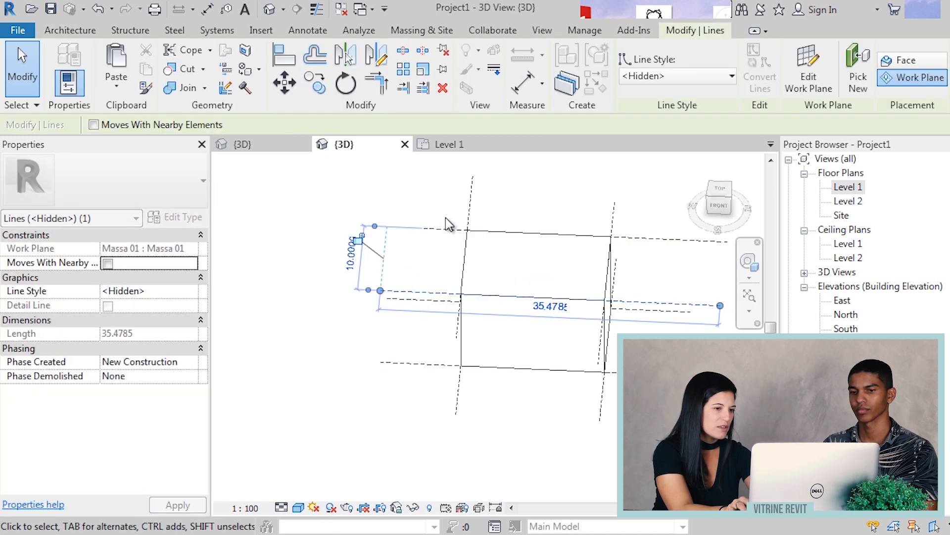
left_click(436, 229)
left_click_drag(424, 229, 386, 227)
- Extend the front end of the left guide line on the box's top face, making the line about 26.0 long
middle_click_drag(516, 278, 403, 276, "shift")
left_click(402, 284)
left_click_drag(399, 291, 396, 293)
scroll(398, 295, "down", 1)
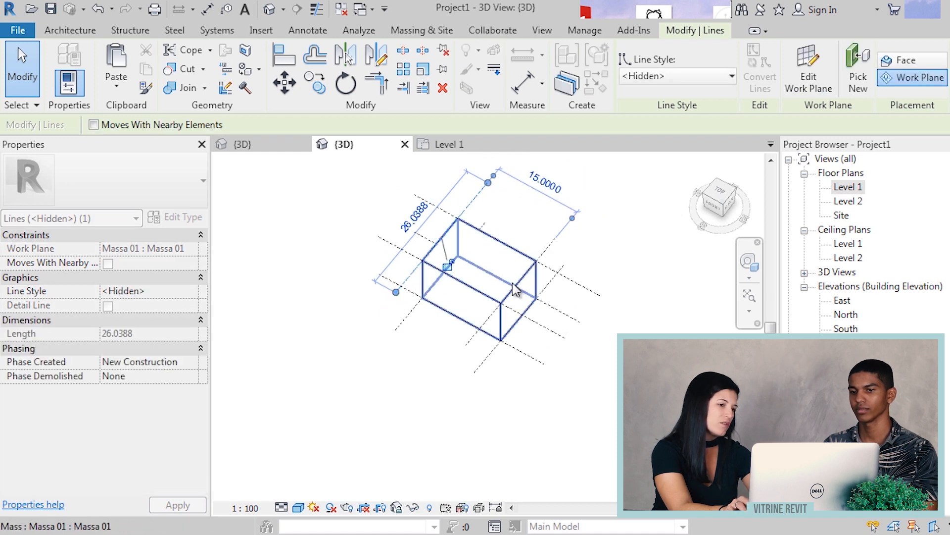
- Shorten the right ends of the rear and front guide lines on the box's top face, making each line about 31.6 long
scroll(550, 278, "up", 3)
left_click(610, 276)
left_click(592, 295)
left_click_drag(613, 305, 580, 288)
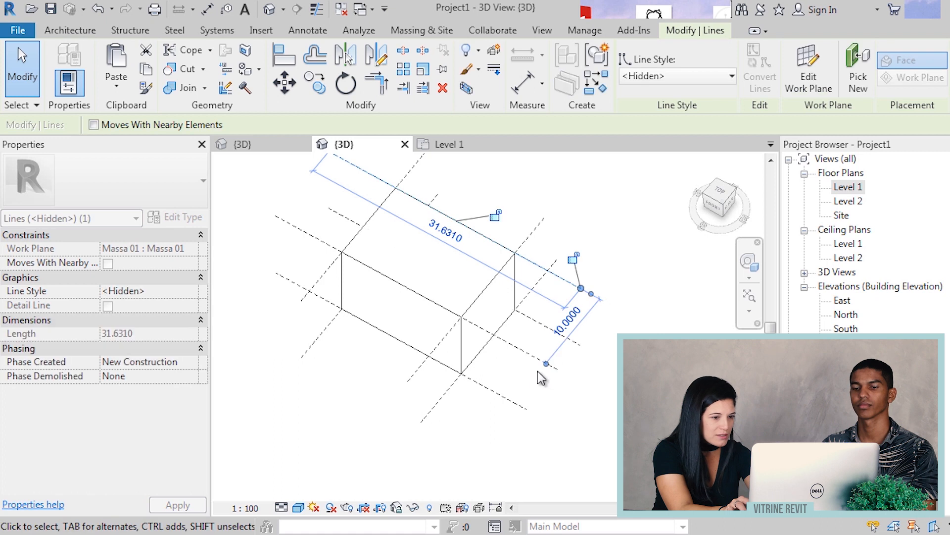
left_click(524, 354)
left_click_drag(559, 372, 529, 354)
scroll(547, 367, "down", 2)
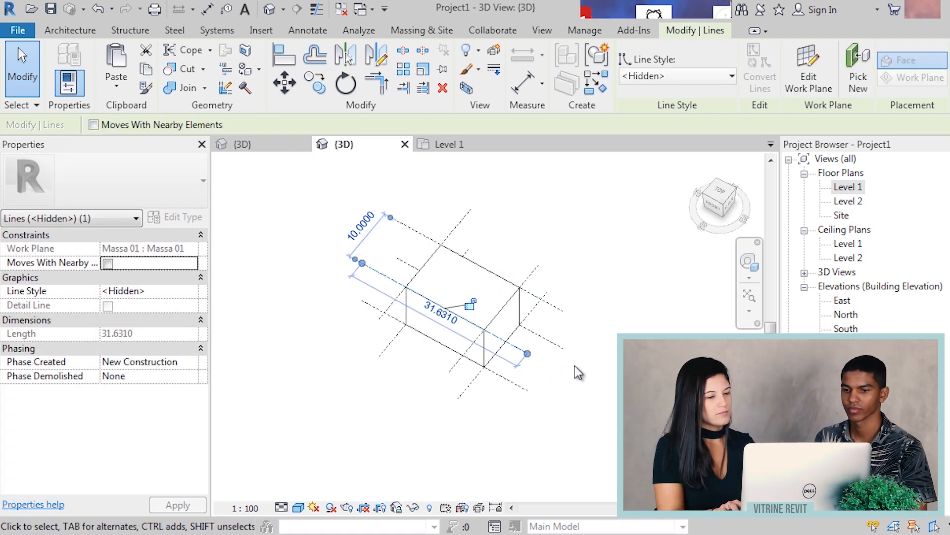
- Adjust how far the rear ends of the right and left guide lines project beyond the box's top face
left_click(537, 267)
left_click_drag(542, 266, 549, 255)
left_click(470, 212)
scroll(473, 208, "up", 1)
left_click_drag(472, 209, 460, 218)
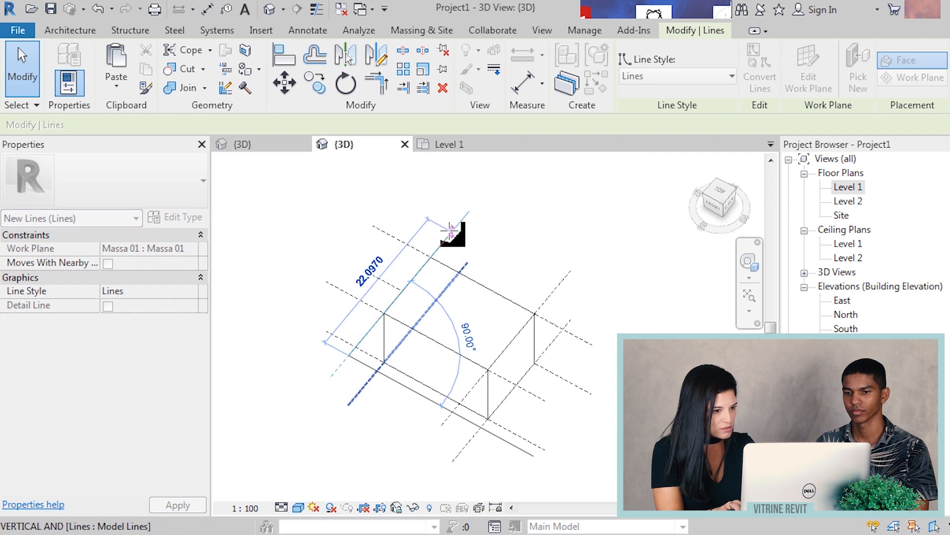
left_click_drag(447, 238, 468, 214)
scroll(468, 214, "down", 2)
left_click(538, 442)
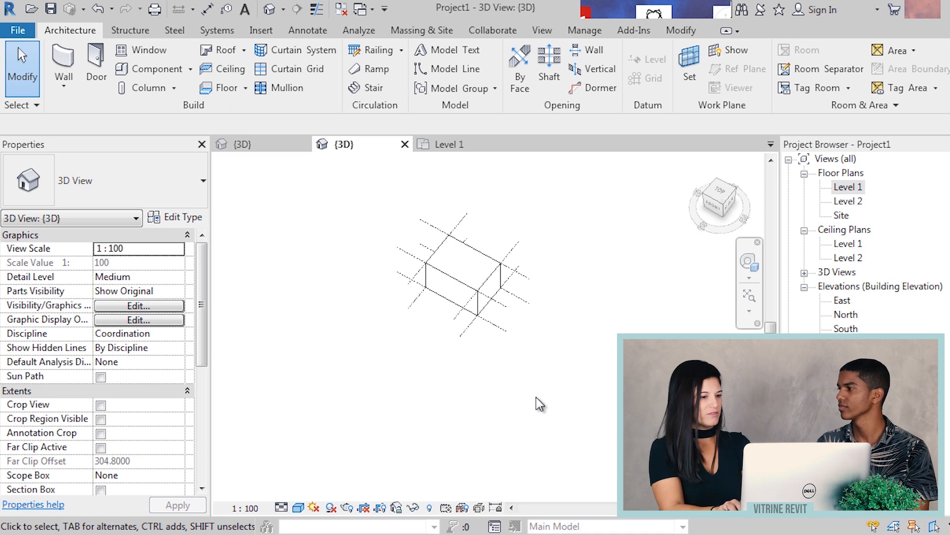
- Set the 3D view's scale to 1:200
scroll(536, 397, "down", 1)
middle_click_drag(535, 399, 509, 370, "shift")
scroll(523, 311, "up", 3)
middle_click_drag(440, 379, 455, 381, "shift")
scroll(433, 320, "up", 2)
left_click(245, 508)
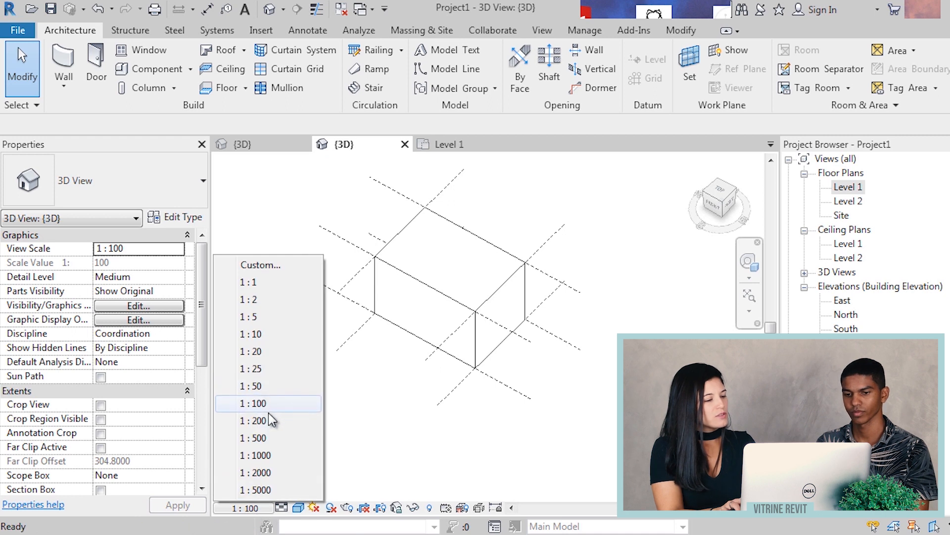
left_click(271, 419)
mouse_move(587, 394)
middle_mouse_down("shift")
mouse_move(591, 411)
mouse_move(598, 401)
middle_mouse_up("shift")
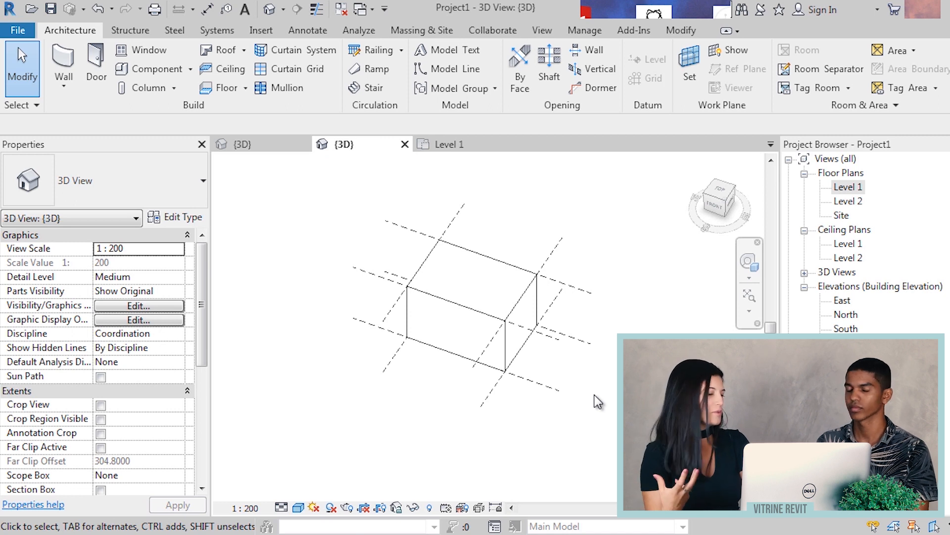
- Copy the box mass together with all its dashed guide lines about 49.1 to the left, parallel to the front edge
scroll(667, 276, "down", 2)
middle_click_drag(667, 275, 648, 298)
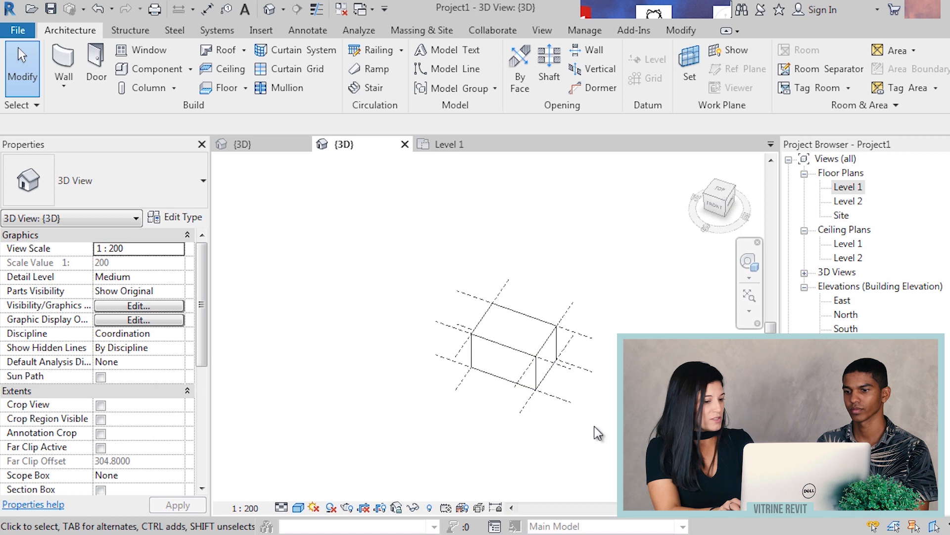
left_click_drag(615, 445, 442, 315)
left_click_drag(402, 273, 403, 273)
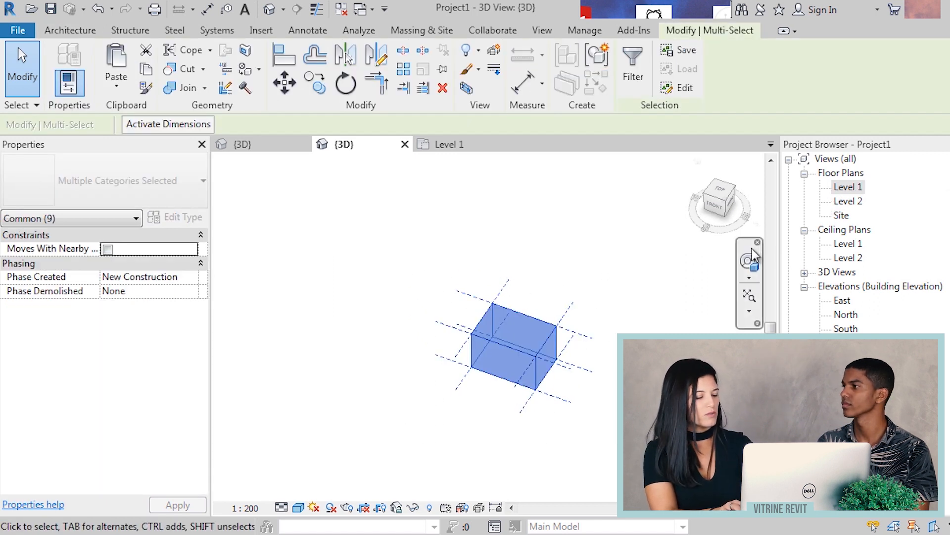
key("c")
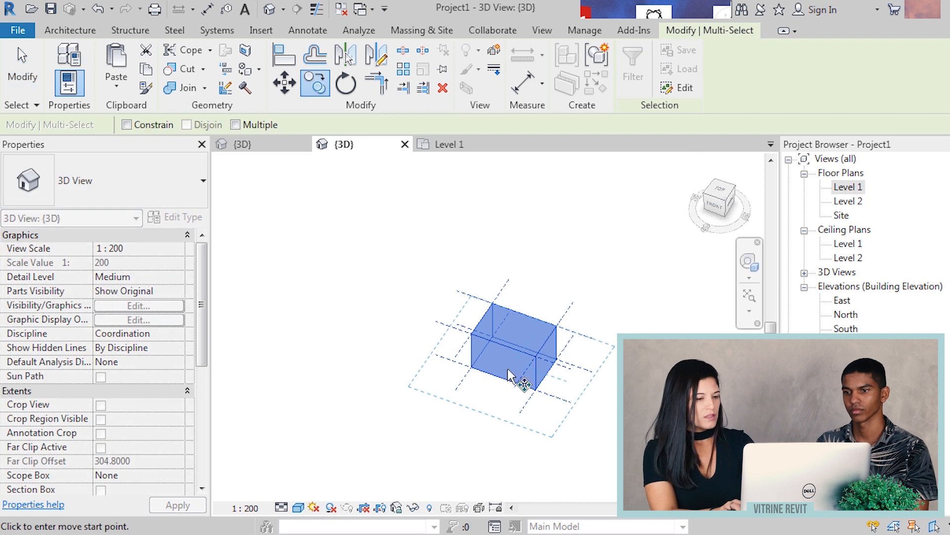
left_click(531, 394)
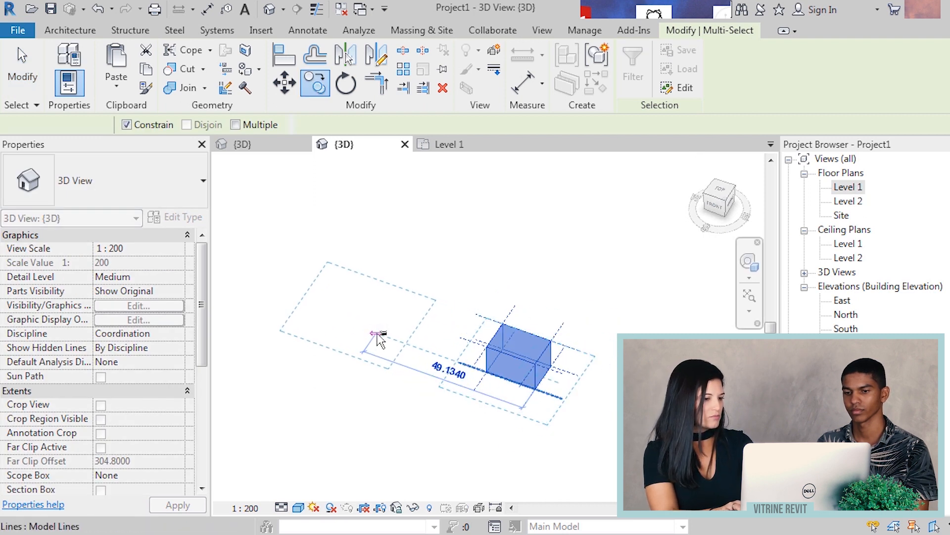
left_click(378, 338)
left_click(399, 422)
scroll(430, 363, "up", 5)
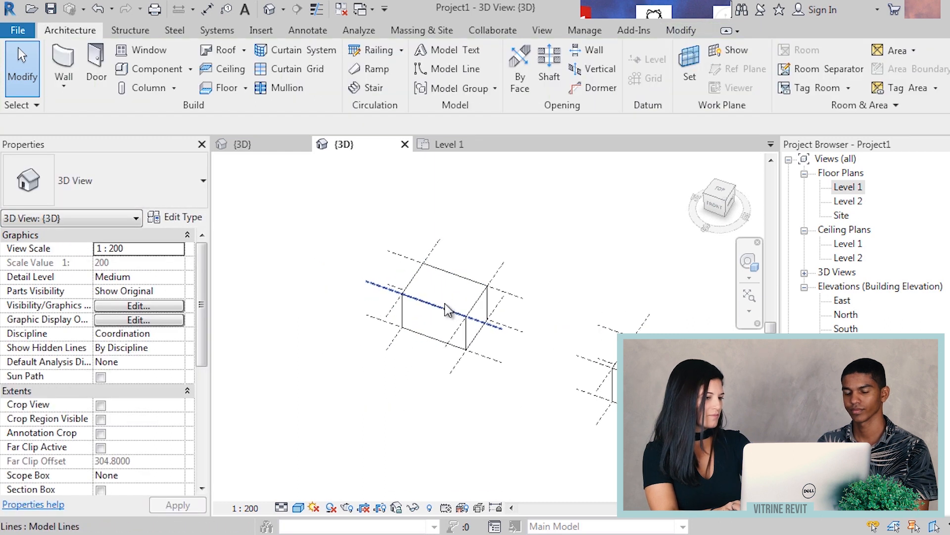
middle_click_drag(418, 382, 441, 345)
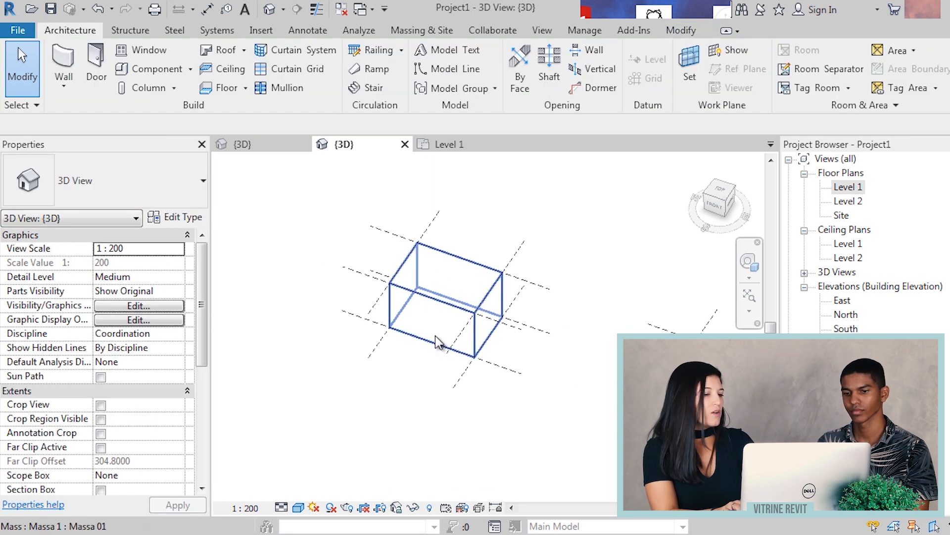
- Examine the cut masses, coloured faces and arrows in the story board_2019 3D view as a reference for the storyboard stages
left_click(249, 140)
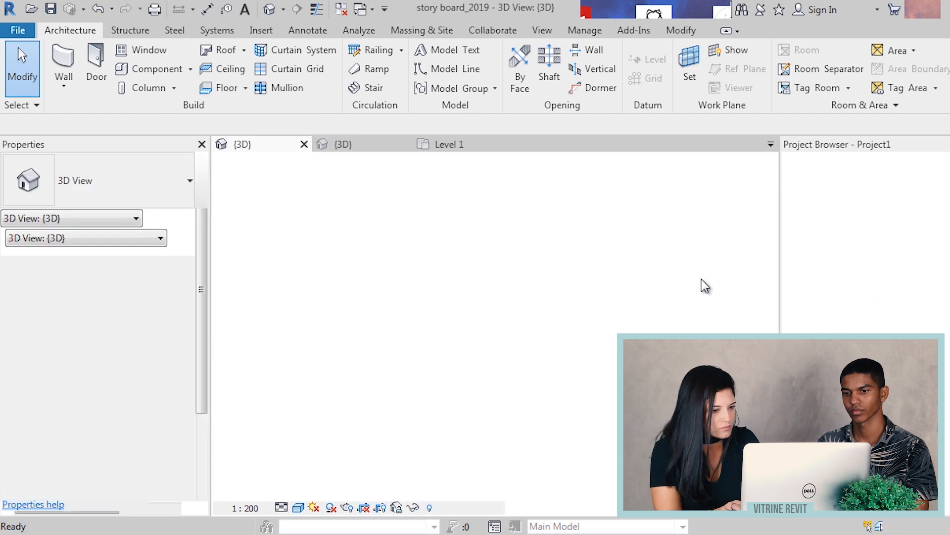
scroll(447, 287, "up", 3)
left_click(447, 281)
middle_click_drag(447, 293, 468, 245, "shift")
middle_click_drag(468, 245, 489, 326)
scroll(473, 260, "up", 2)
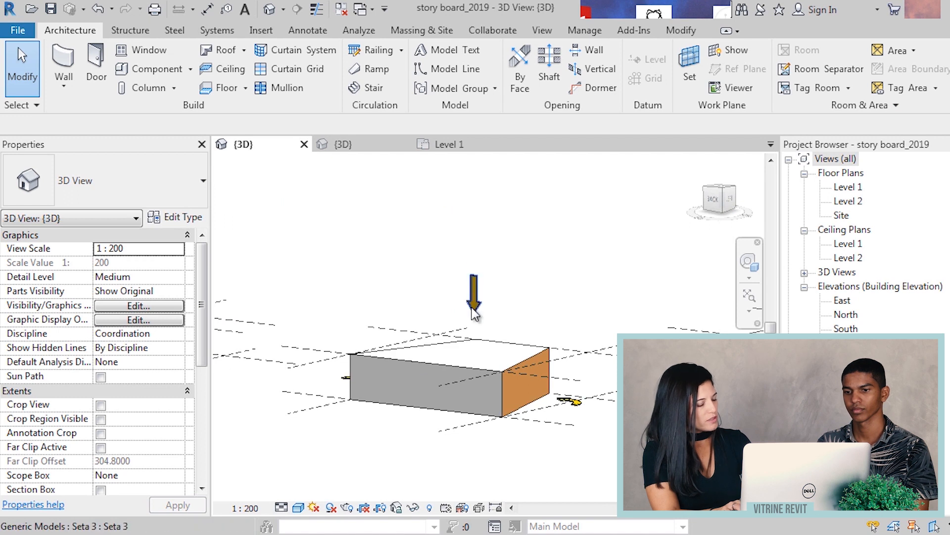
middle_click_drag(461, 341, 515, 323, "shift")
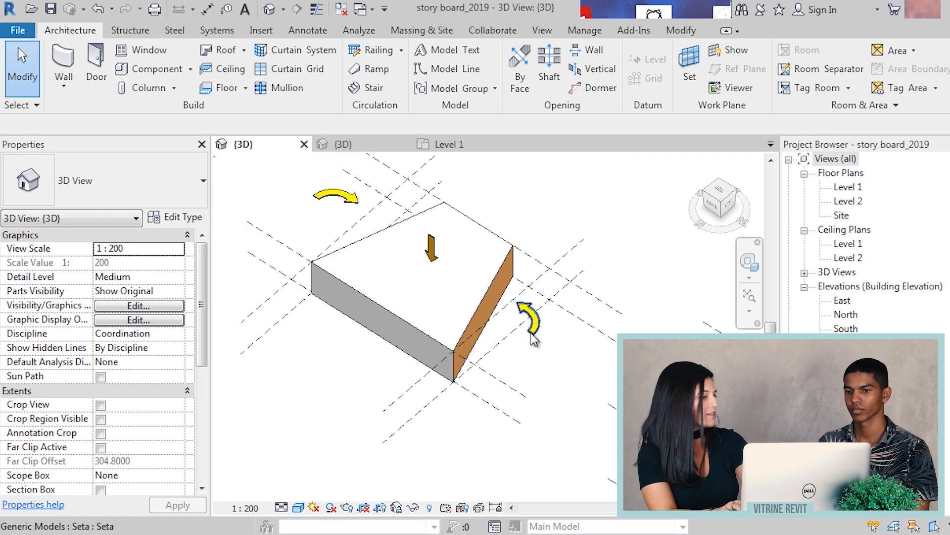
scroll(534, 282, "up", 2)
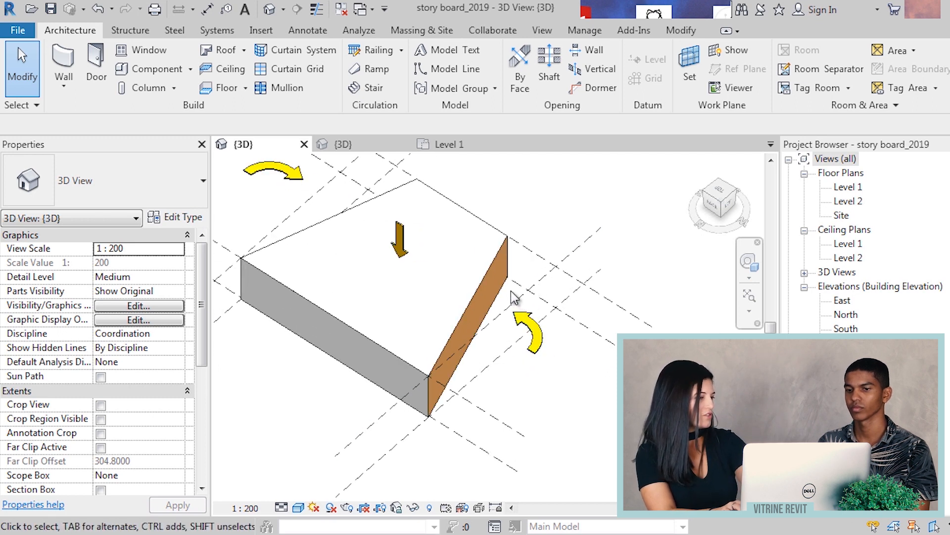
middle_click_drag(290, 349, 432, 339, "shift")
scroll(430, 303, "up", 2)
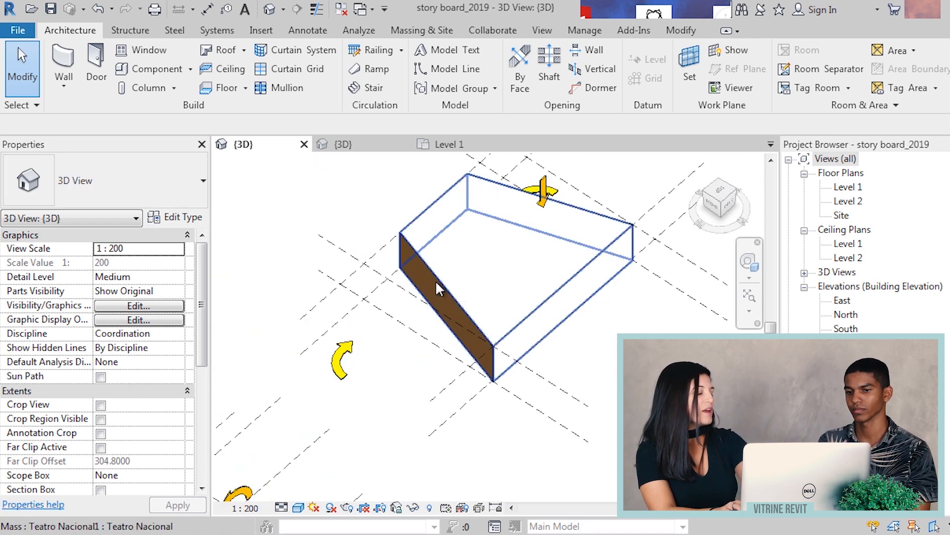
scroll(435, 281, "down", 2)
middle_click_drag(519, 369, 409, 342, "shift")
middle_click_drag(409, 341, 345, 157)
scroll(345, 157, "down", 1)
middle_click_drag(471, 276, 429, 223, "shift")
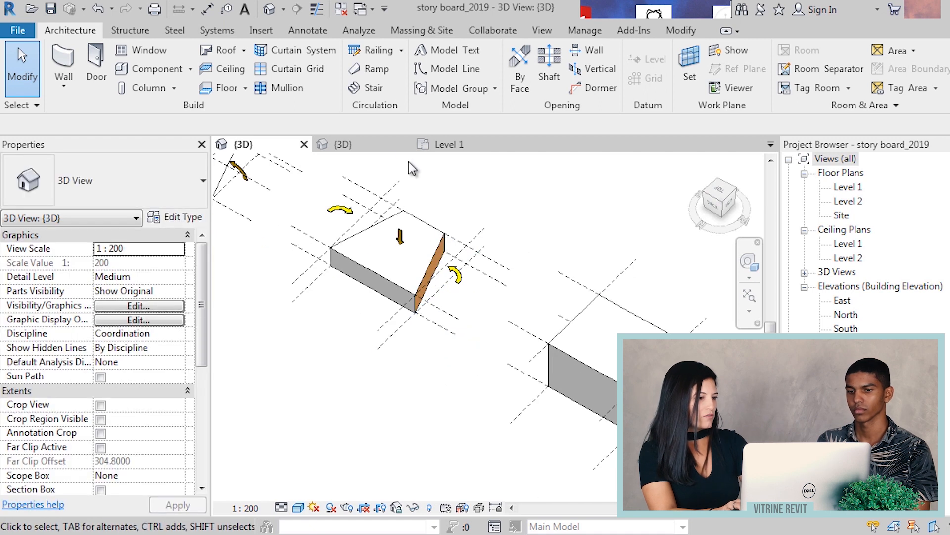
- Close the inactive views and return to the 3D view of Project1
left_click(340, 10)
left_click(357, 147)
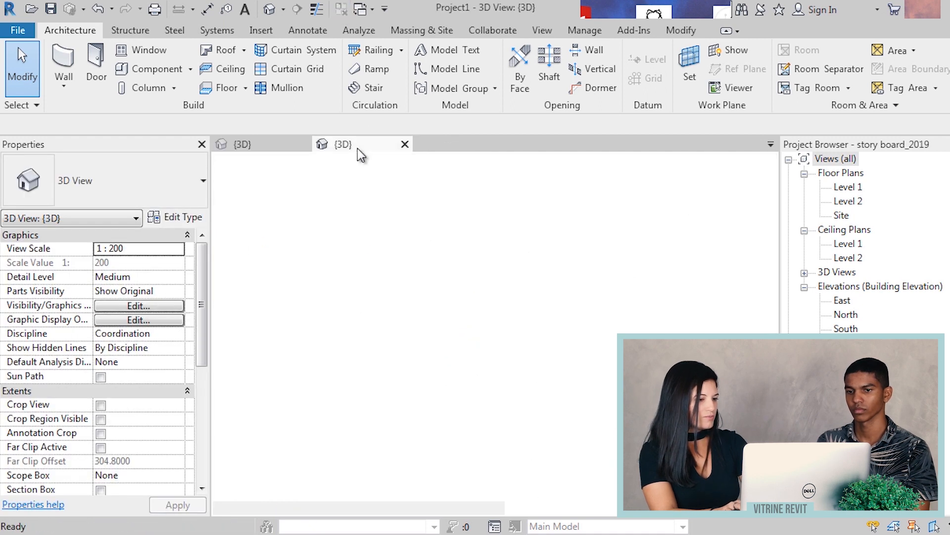
scroll(497, 288, "down", 1)
middle_click_drag(494, 368, 468, 302, "shift")
scroll(454, 299, "up", 1)
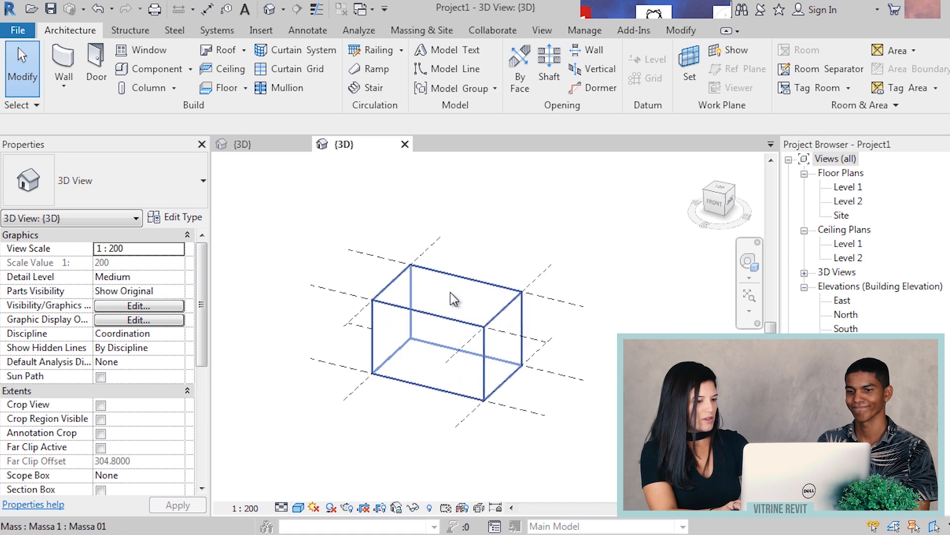
- Edit the copied box mass in place, lowering its top face to a height of 5, and finish the mass
left_click(455, 298)
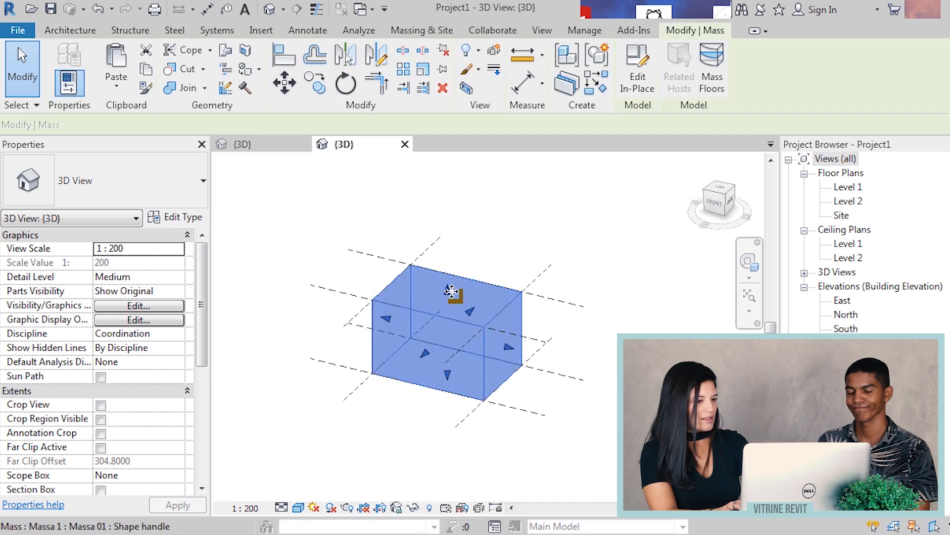
left_click(635, 81)
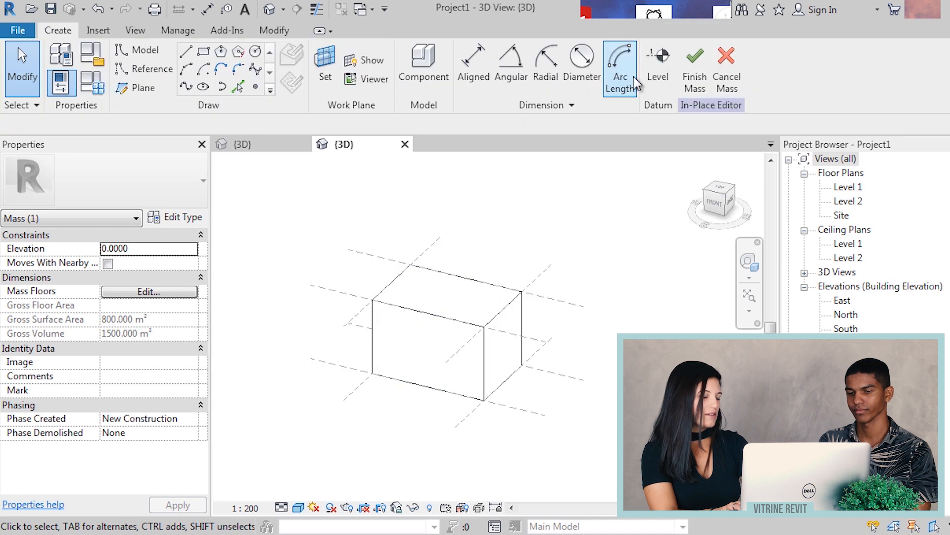
left_click(472, 311)
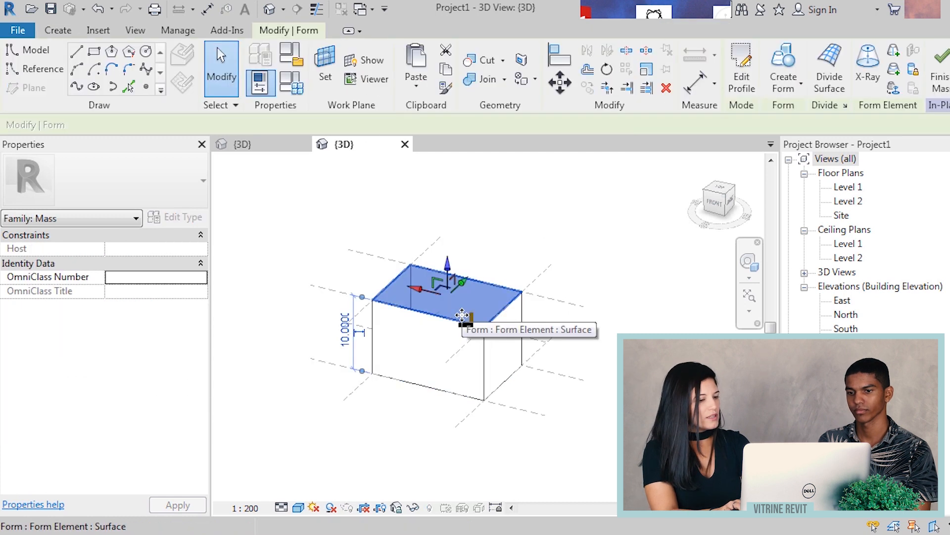
scroll(395, 443, "up", 2)
left_click_drag(465, 228, 463, 281)
scroll(334, 333, "up", 1)
left_click(344, 313)
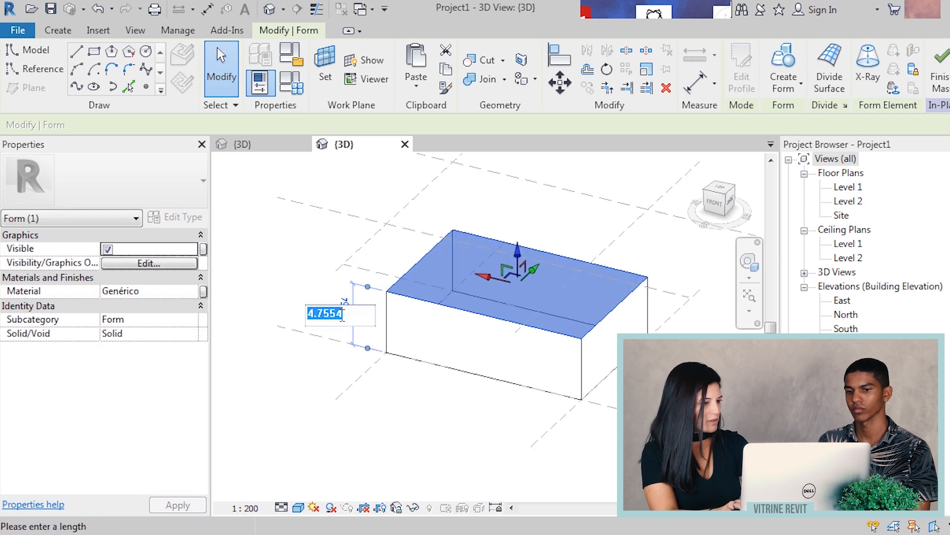
type("5")
key("Return")
scroll(425, 401, "down", 3)
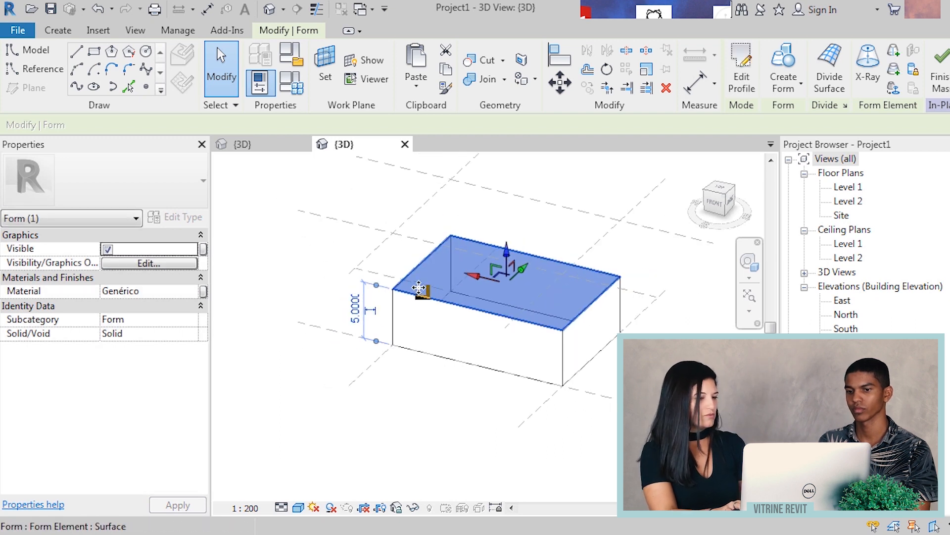
key("Escape")
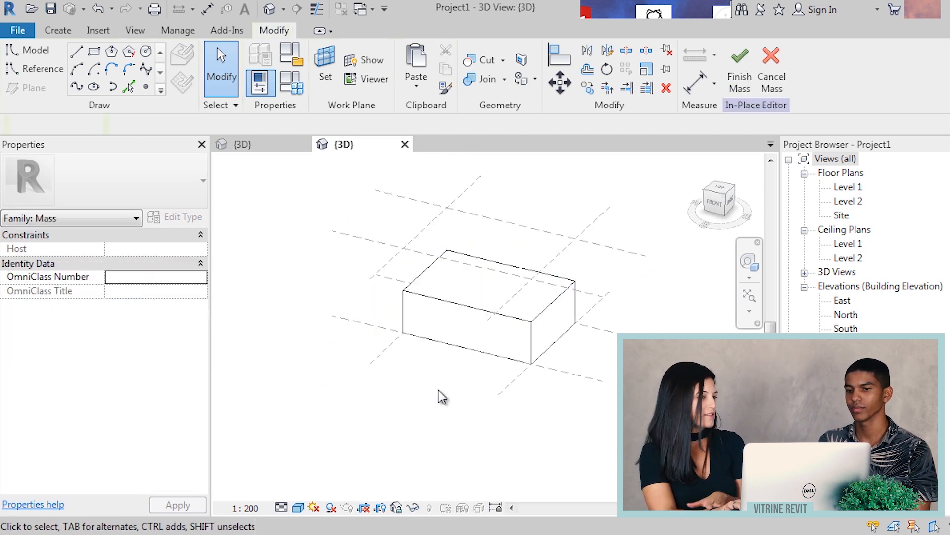
left_click(733, 88)
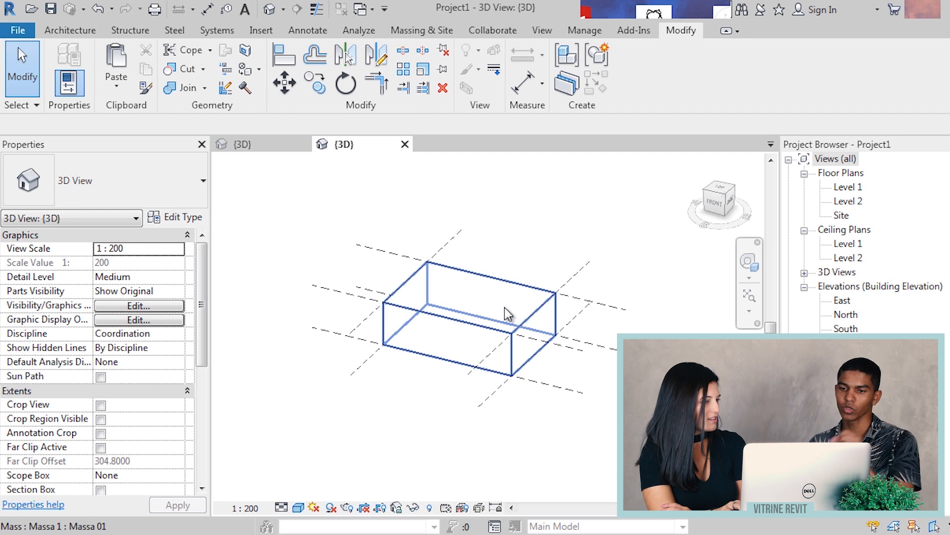
- Compare the original box with the lowered copy and check how the guide lines frame each mass
scroll(505, 308, "down", 4)
middle_click_drag(537, 318, 422, 310)
scroll(585, 330, "up", 2)
scroll(669, 363, "up", 1)
middle_click_drag(669, 363, 575, 357)
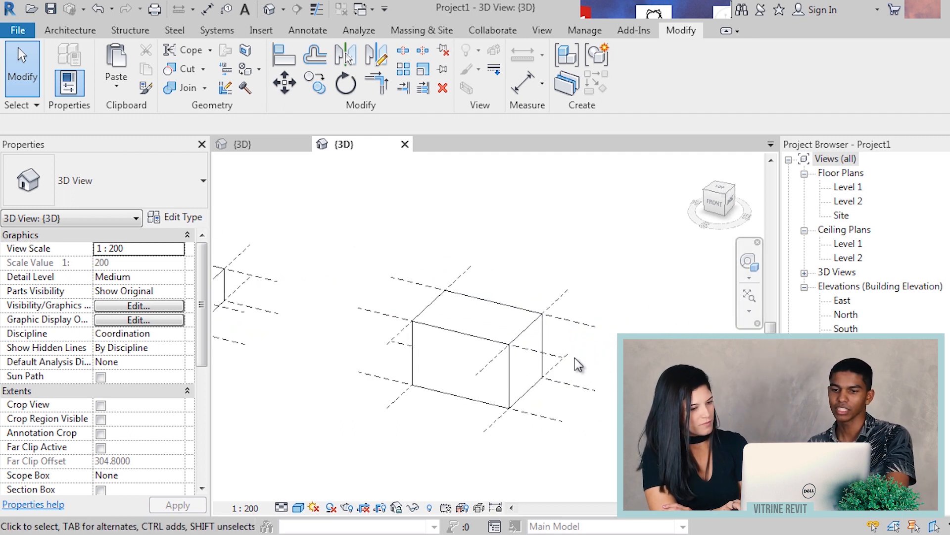
scroll(574, 363, "up", 1)
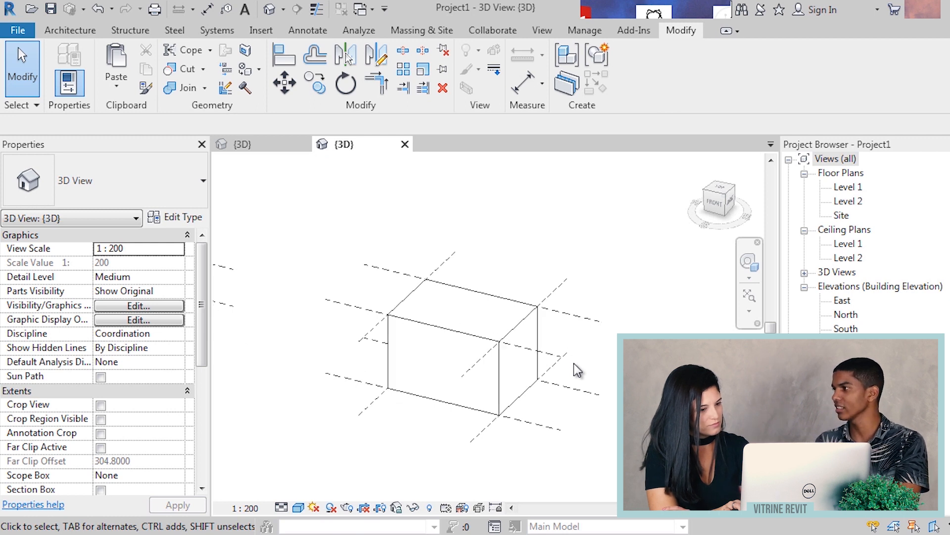
left_click(447, 303)
scroll(448, 304, "up", 1)
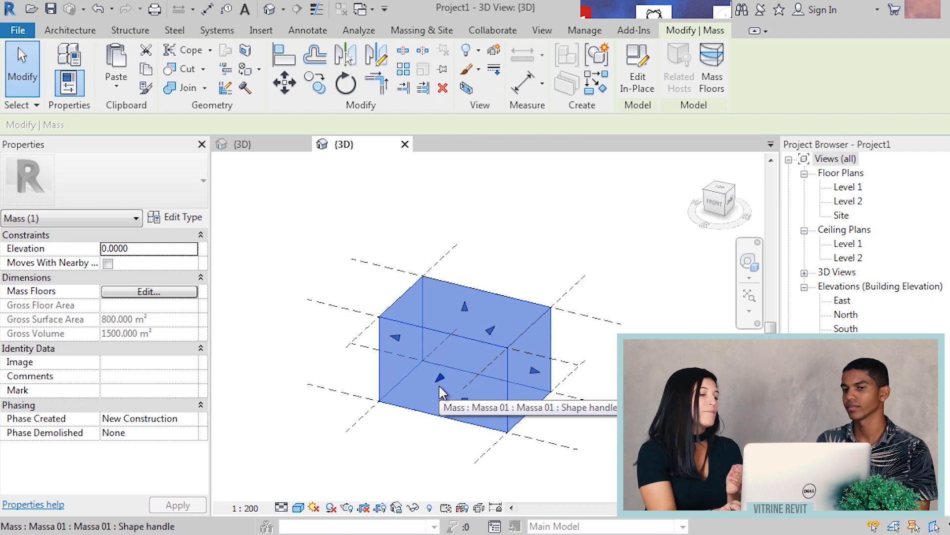
scroll(439, 385, "down", 5)
middle_click_drag(448, 379, 636, 375)
scroll(411, 327, "up", 3)
scroll(411, 330, "up", 2)
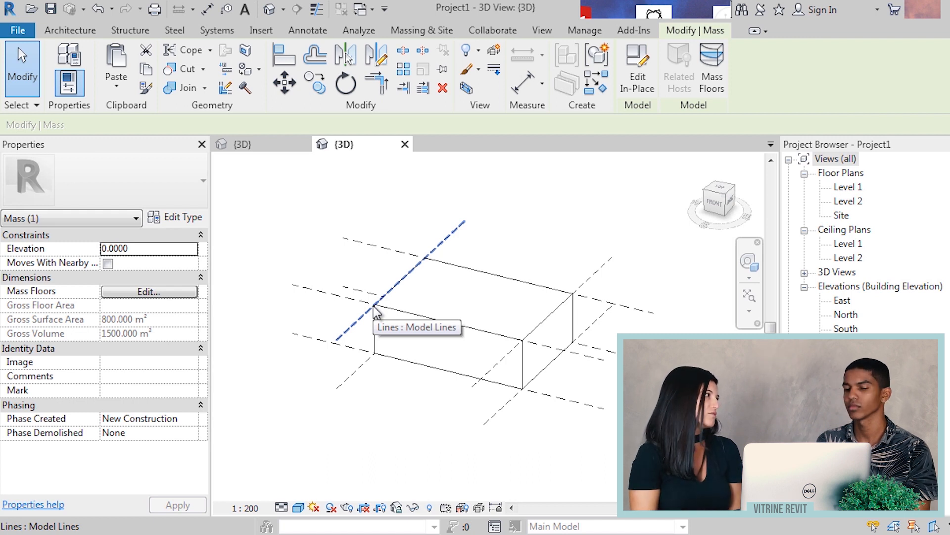
scroll(375, 306, "down", 2)
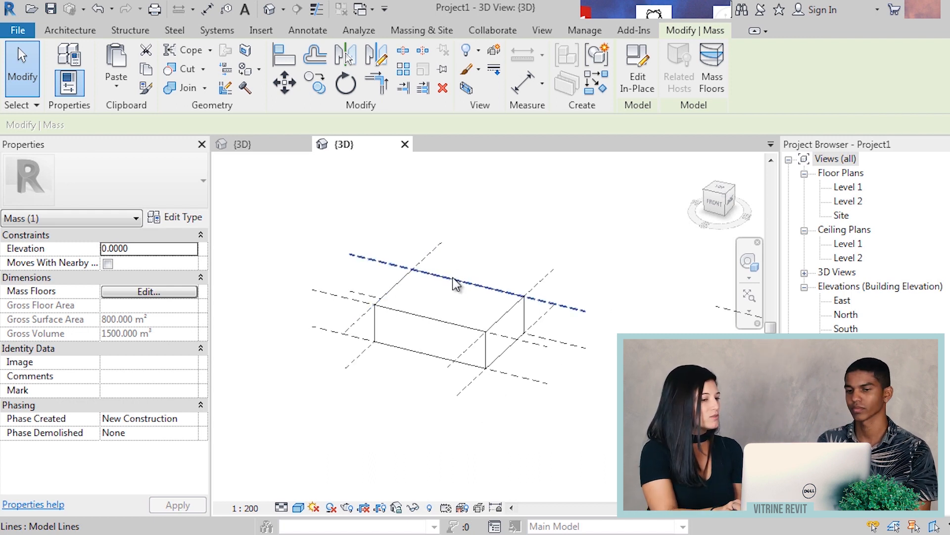
scroll(454, 289, "up", 3)
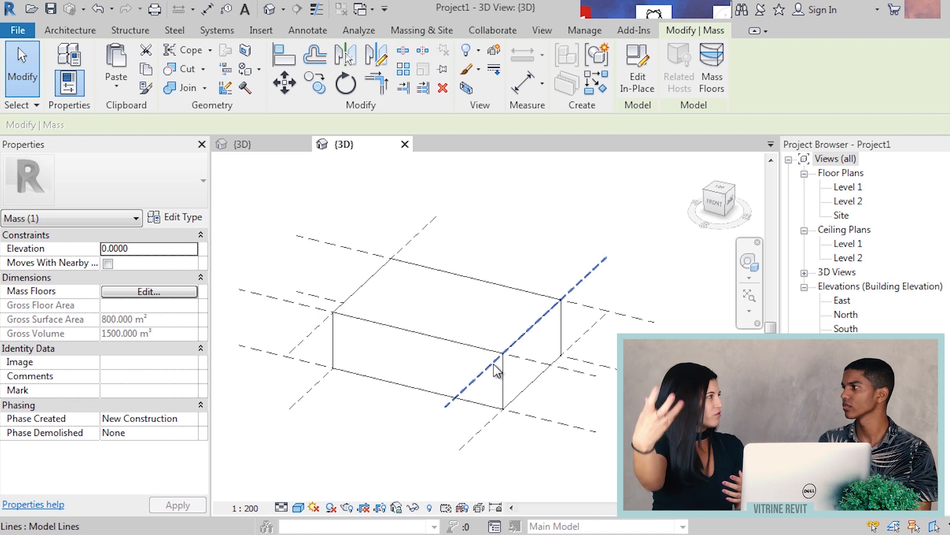
scroll(498, 371, "down", 2)
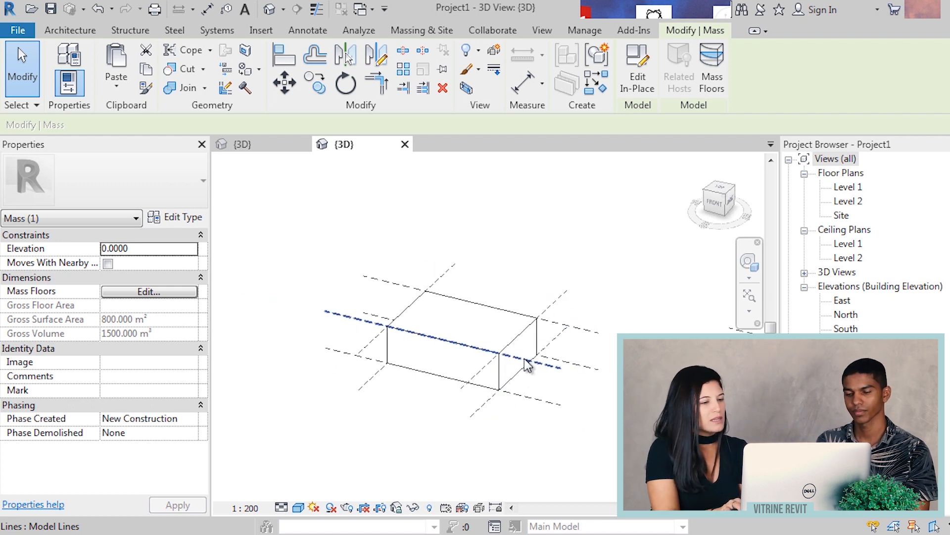
- Open the lowered copy of the box mass for in-place editing
middle_click_drag(492, 350, 492, 327, "shift")
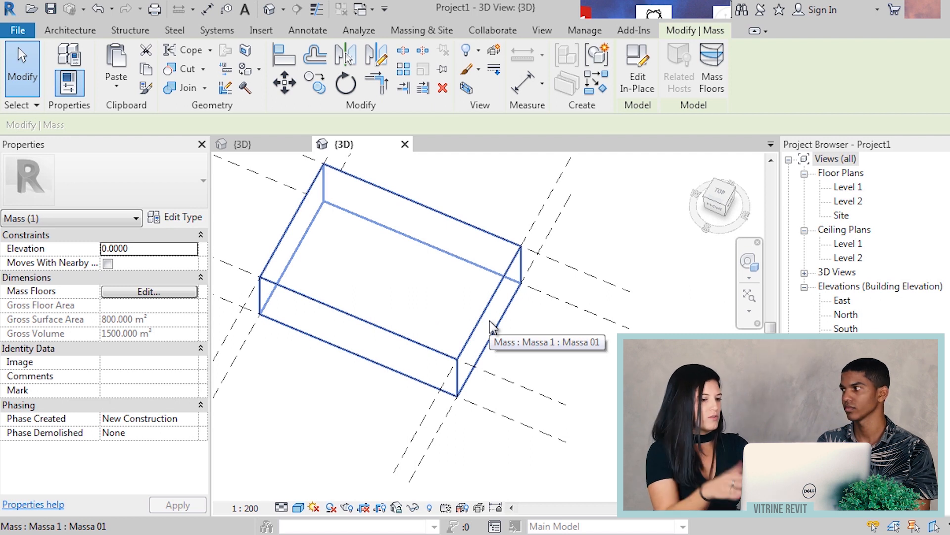
middle_click_drag(491, 327, 495, 314, "shift")
left_click(494, 316)
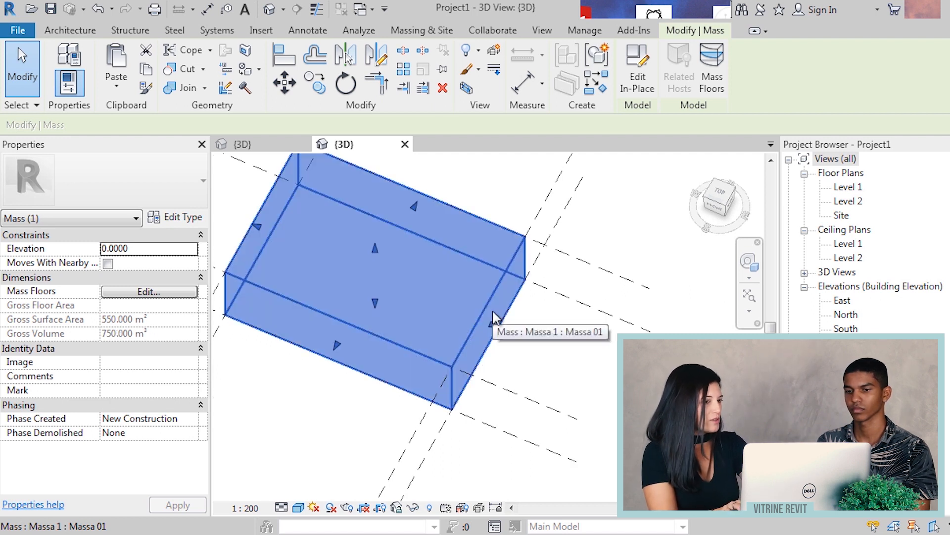
left_click(637, 82)
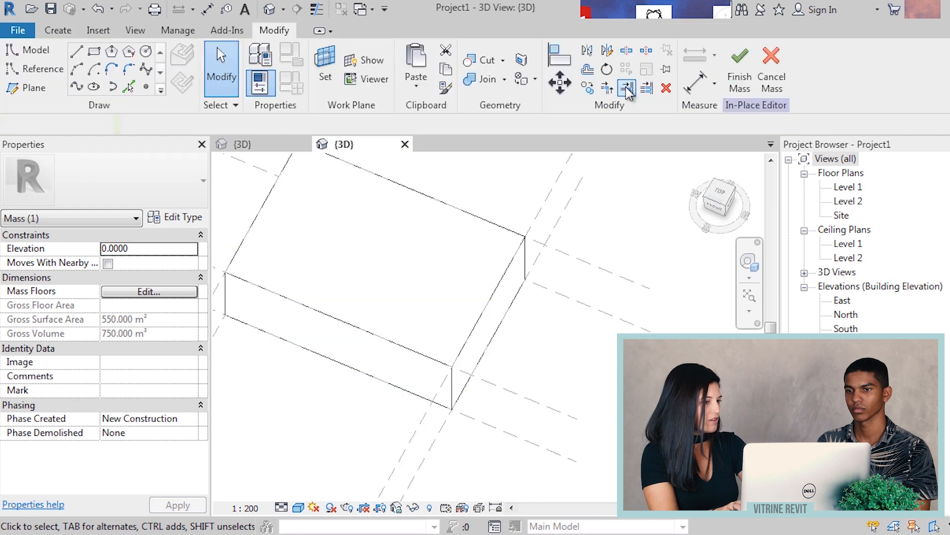
left_click(475, 347)
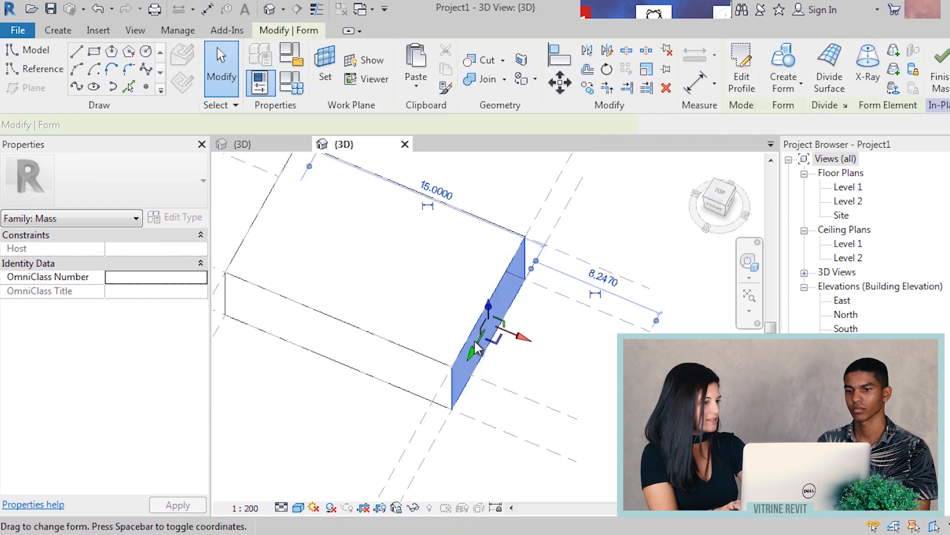
middle_click_drag(485, 391, 469, 362, "shift")
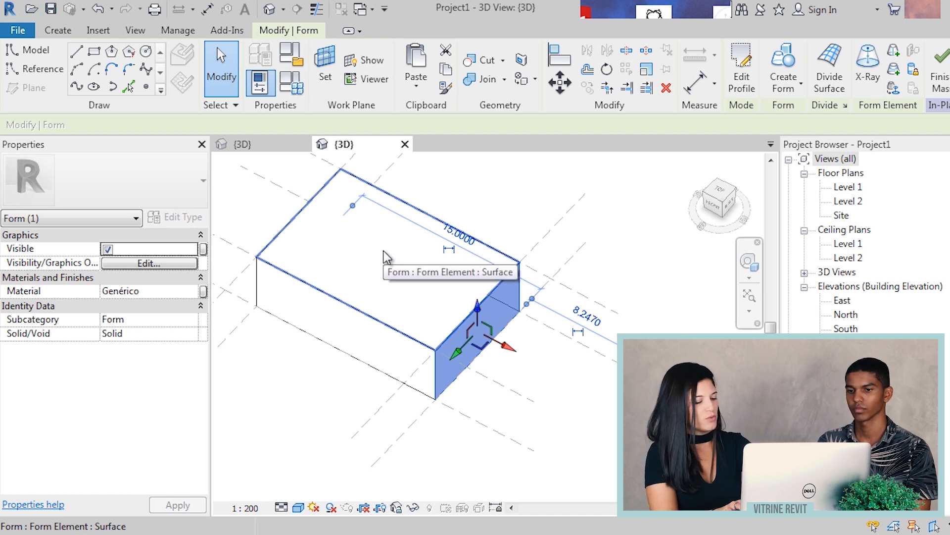
key("r")
key("o")
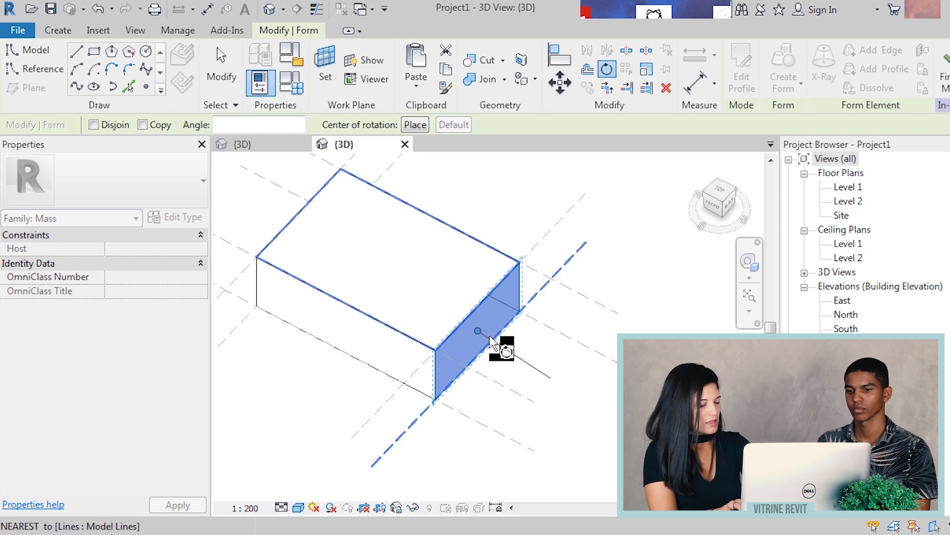
scroll(490, 338, "up", 2)
middle_click_drag(489, 361, 485, 318)
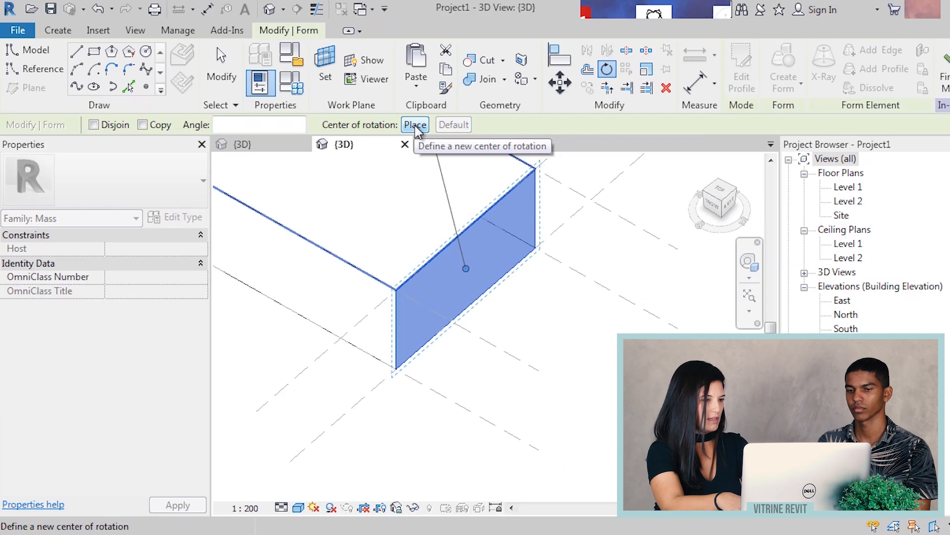
left_click(415, 126)
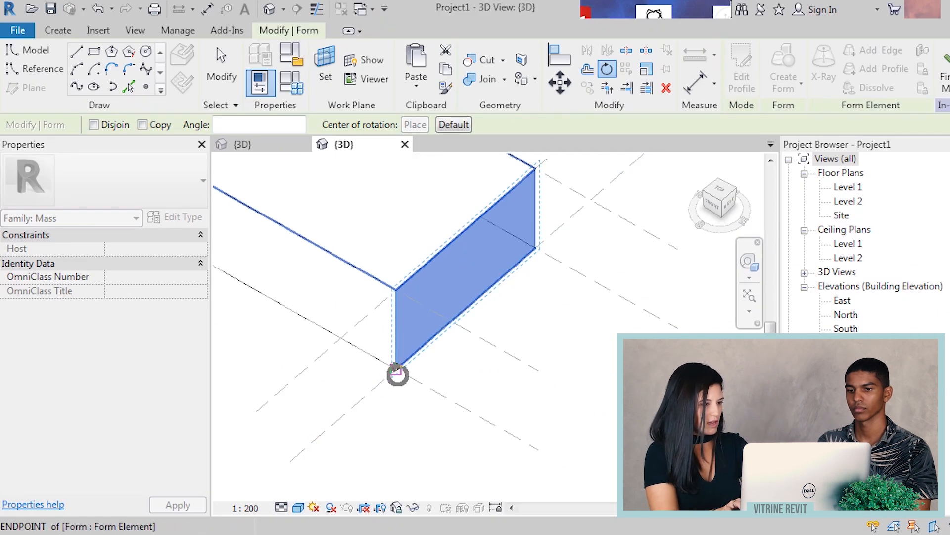
left_click(396, 371)
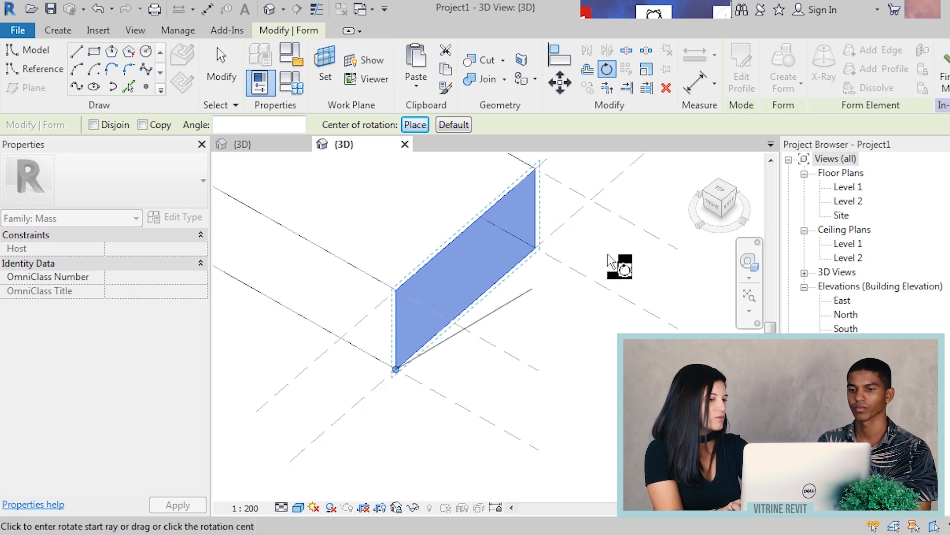
left_click(607, 188)
scroll(607, 188, "down", 2)
middle_click_drag(587, 245, 513, 352)
scroll(512, 351, "down", 2)
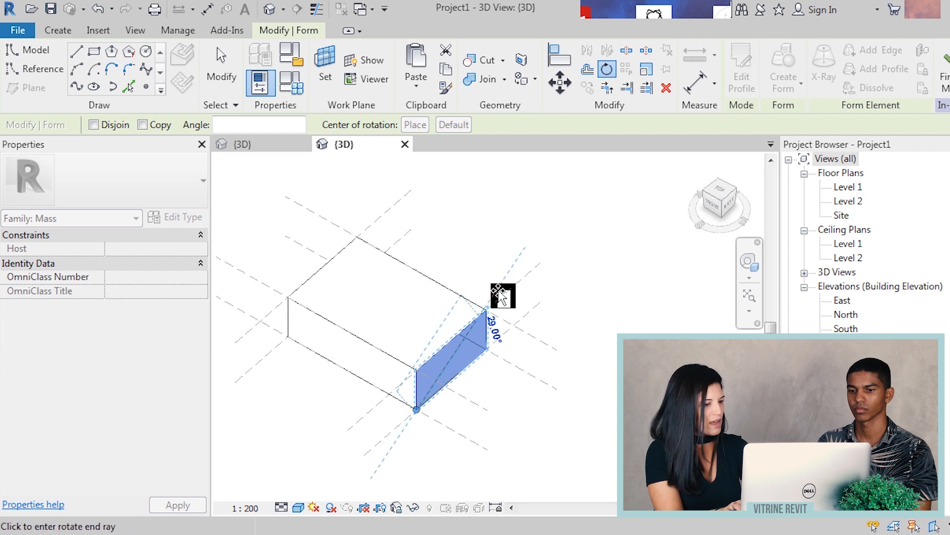
middle_click_drag(490, 333, 458, 384, "shift")
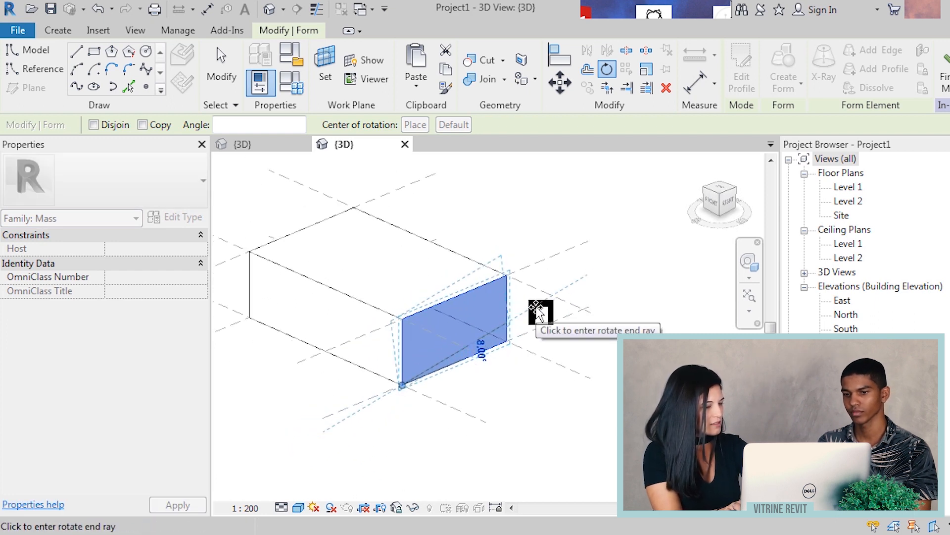
key("Escape")
key("Escape")
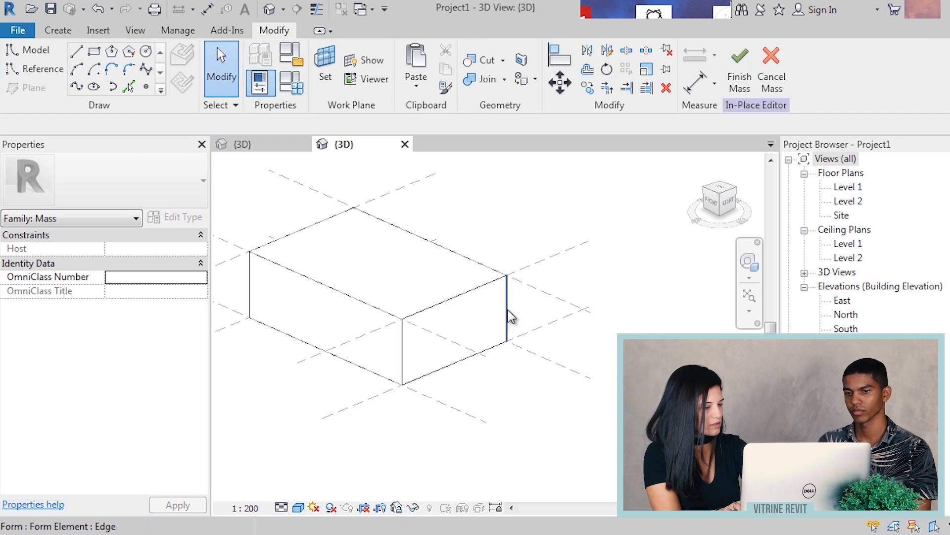
- Move the far vertical edge of the mass's end face inward, shortening that side to about 11.47 so the face slants
mouse_move(507, 322)
middle_mouse_down("shift")
mouse_move(514, 361)
mouse_move(505, 335)
middle_mouse_up("shift")
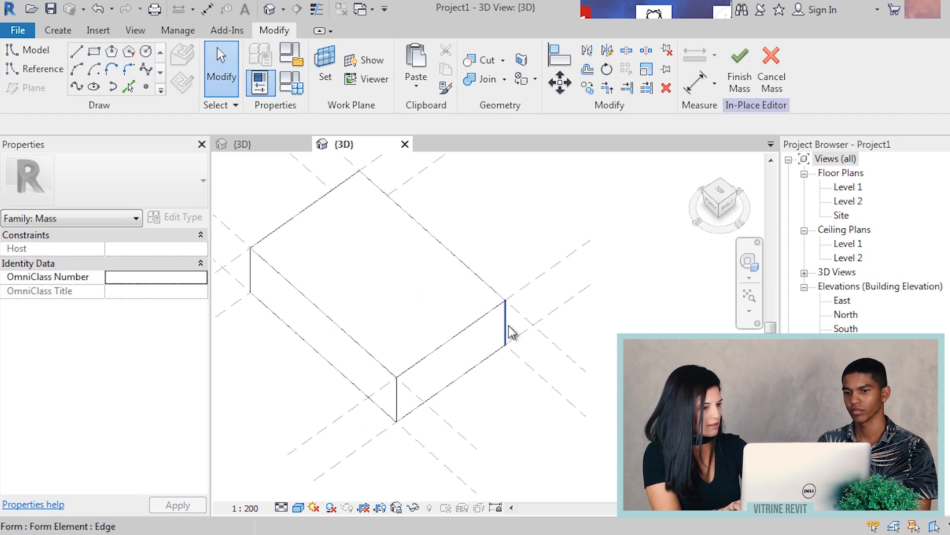
left_click(510, 330)
left_click_drag(529, 342, 477, 339)
middle_click_drag(496, 317, 492, 287, "shift")
left_click(488, 424)
scroll(460, 349, "up", 1)
middle_click_drag(477, 355, 484, 419, "shift")
left_click(482, 266)
left_click_drag(483, 412, 478, 400)
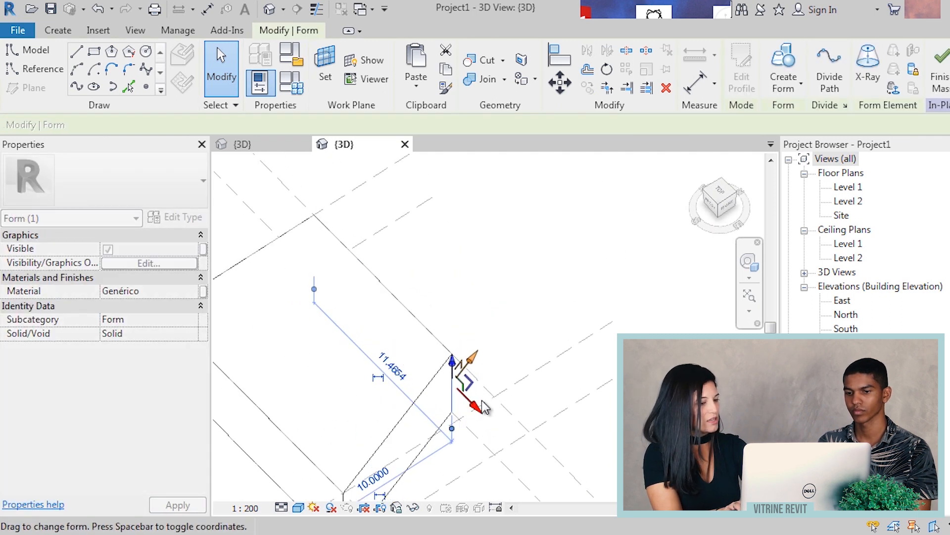
scroll(490, 420, "down", 2)
left_click(589, 403)
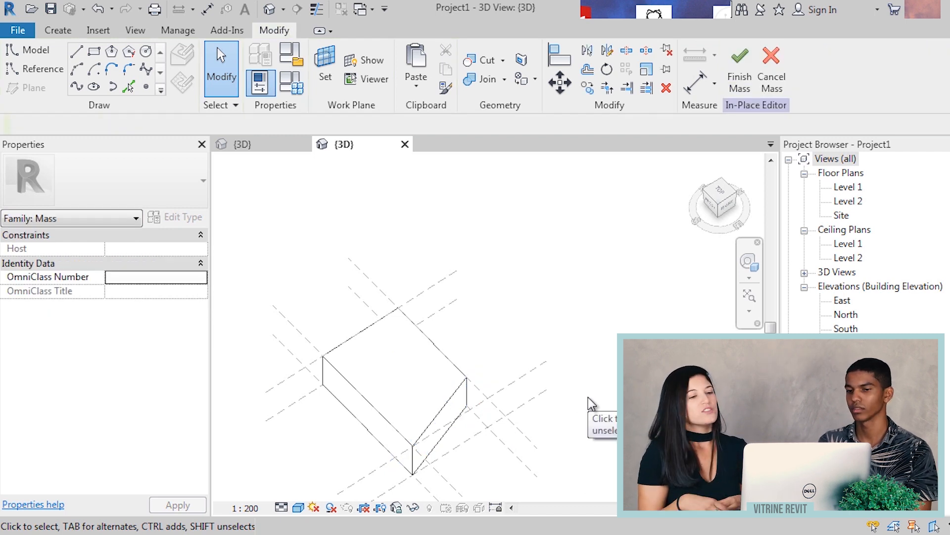
- Move the diagonally opposite vertical edge of the mass inward along its long side so the other end face slants too
scroll(484, 403, "up", 3)
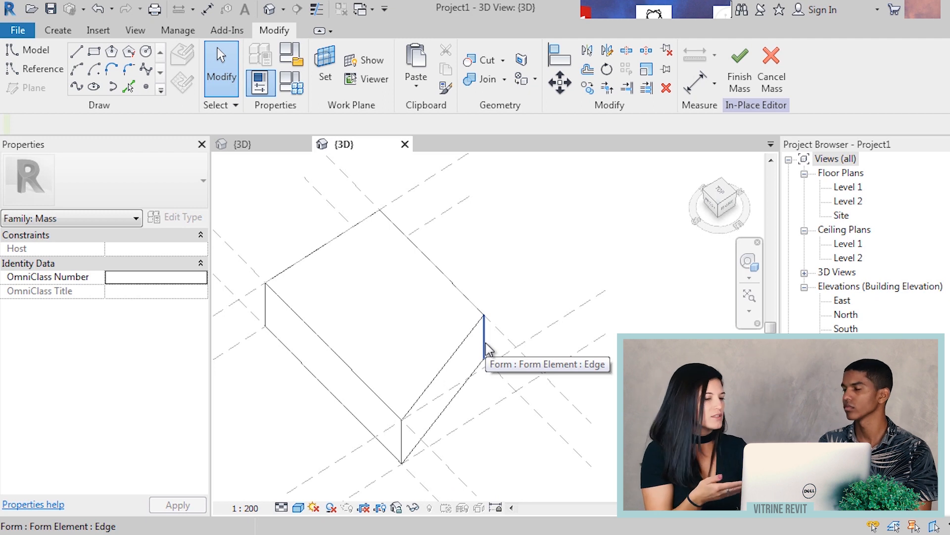
scroll(485, 346, "down", 4)
middle_click_drag(458, 345, 490, 333, "shift")
scroll(486, 310, "up", 2)
middle_click_drag(482, 286, 456, 361, "shift")
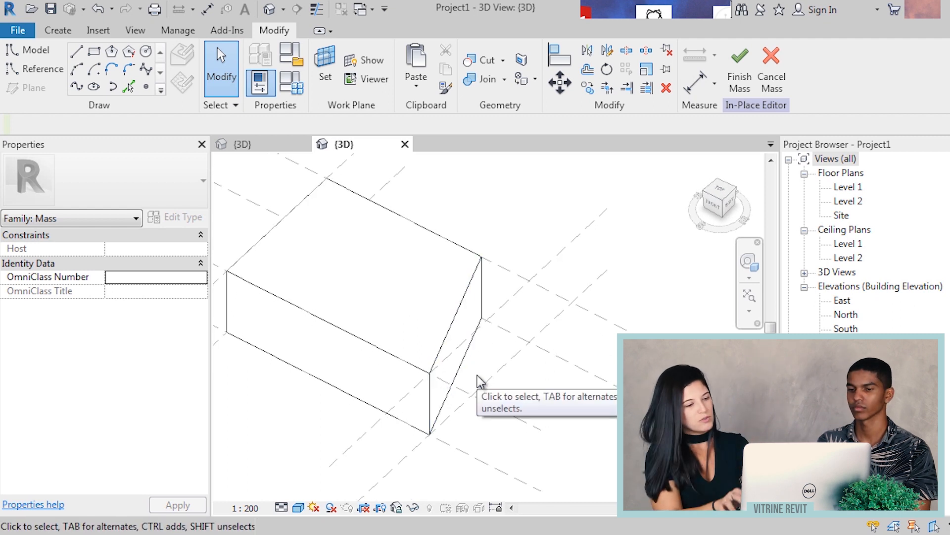
middle_click_drag(446, 384, 589, 367, "shift")
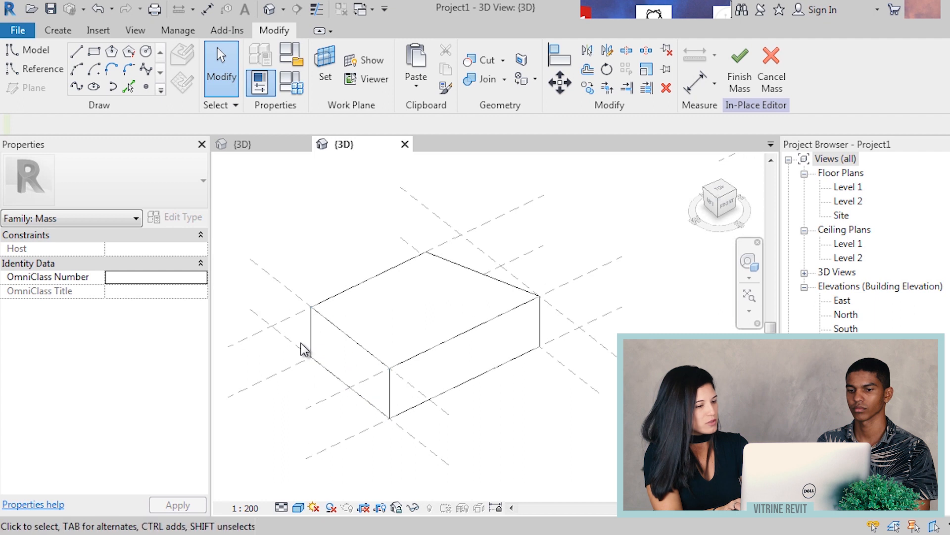
left_click(314, 337)
middle_click_drag(314, 337, 326, 301, "shift")
scroll(317, 391, "up", 5)
scroll(325, 301, "up", 4)
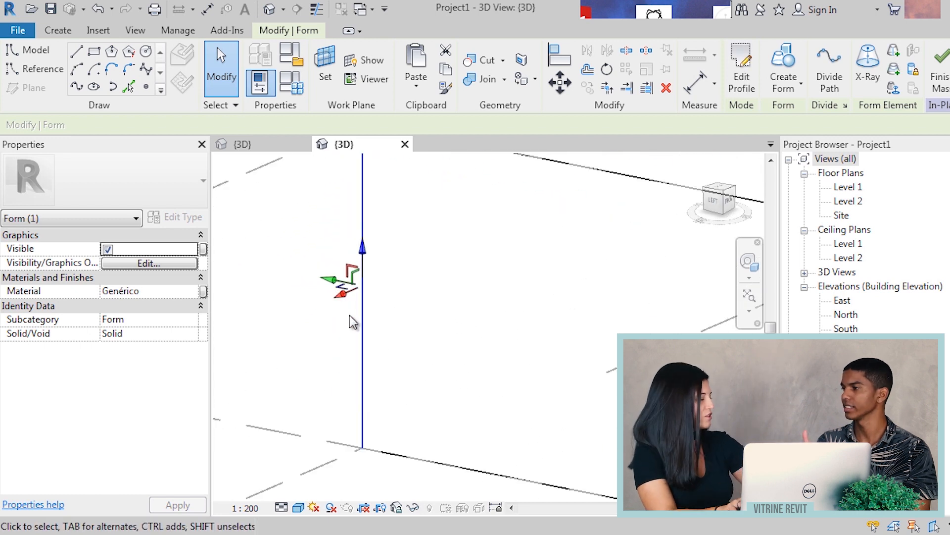
scroll(353, 321, "down", 5)
mouse_move(337, 316)
middle_mouse_down("shift")
mouse_move(364, 346)
mouse_move(332, 325)
middle_mouse_up("shift")
left_click_drag(331, 326, 376, 294)
middle_click_drag(376, 294, 537, 333, "shift")
left_click(493, 426)
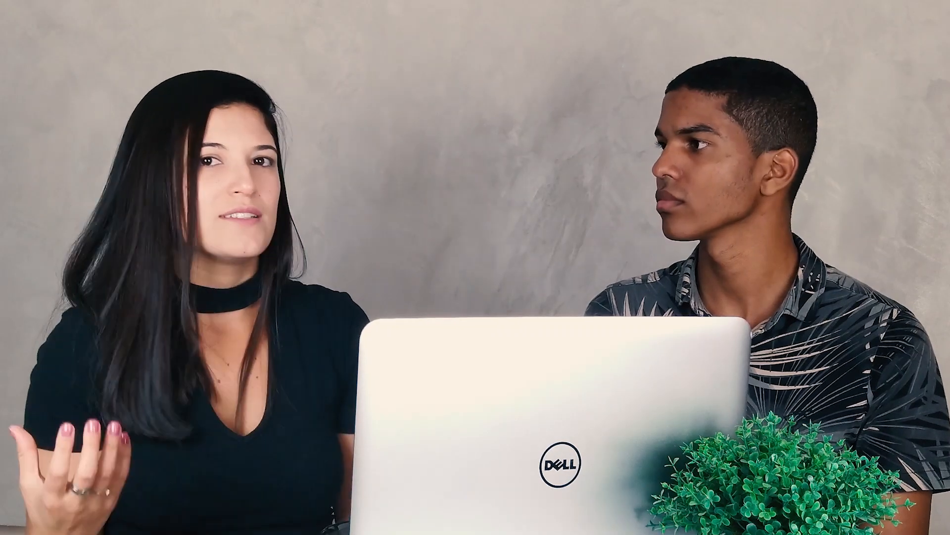
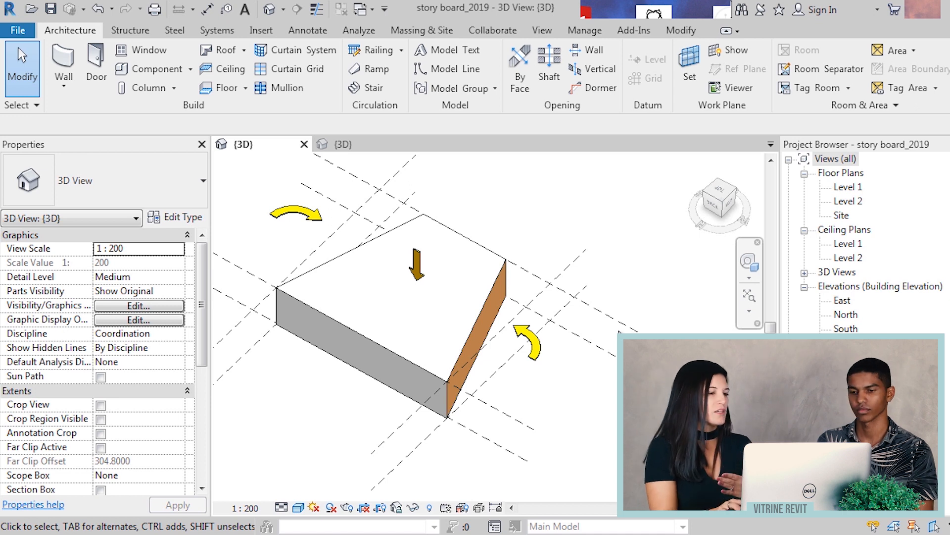
- Return from the story board_2019 reference to the 3D view of Project1 with the reshaped mass
left_click(343, 144)
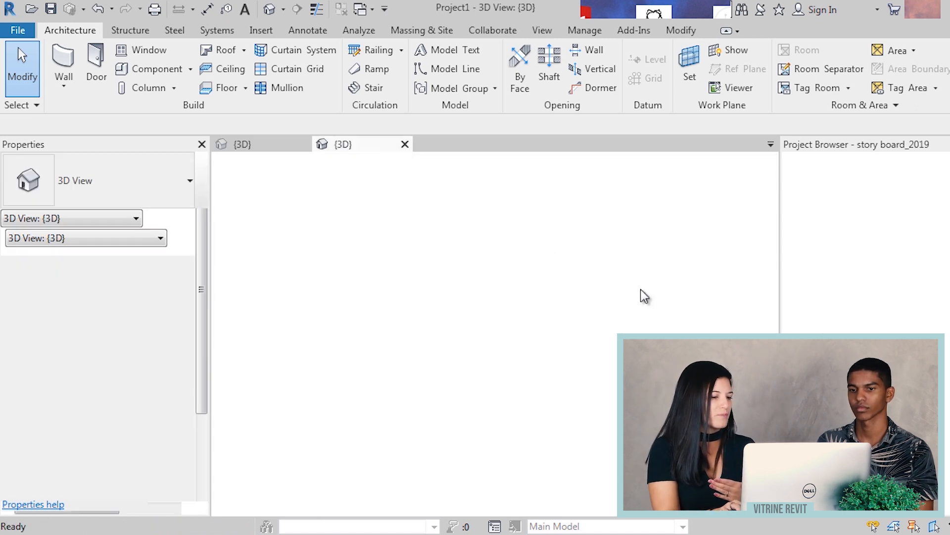
middle_click_drag(552, 370, 522, 387, "shift")
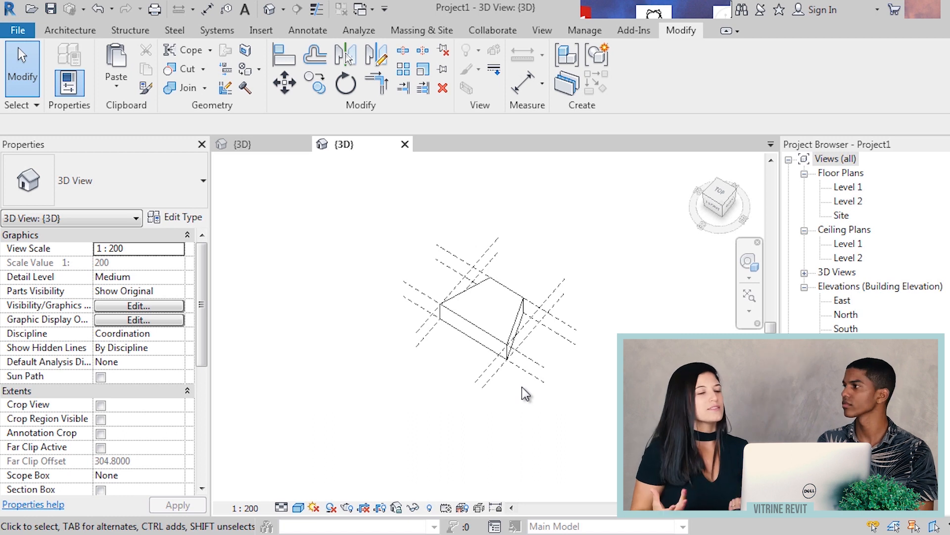
middle_click_drag(522, 387, 466, 375)
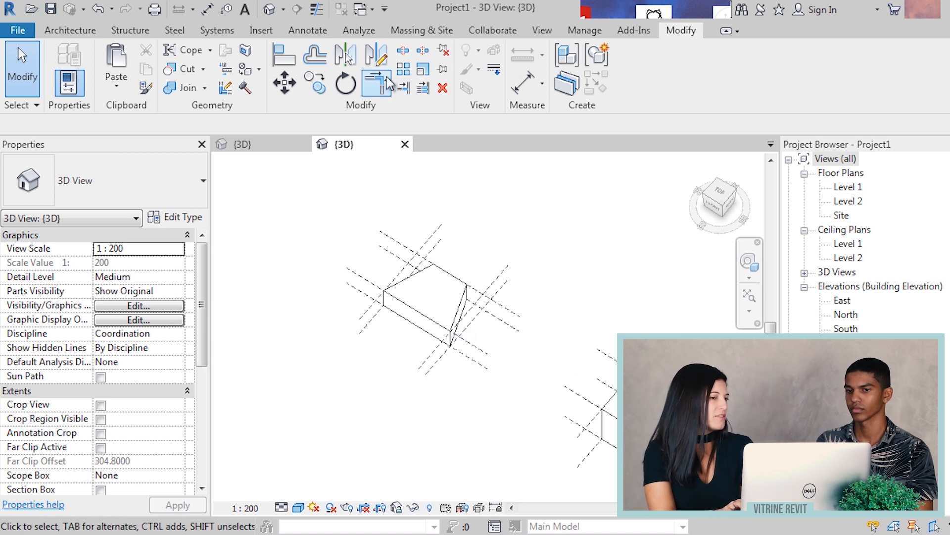
- Start loading families and open the setas folder on the desktop
left_click(261, 29)
left_click(563, 69)
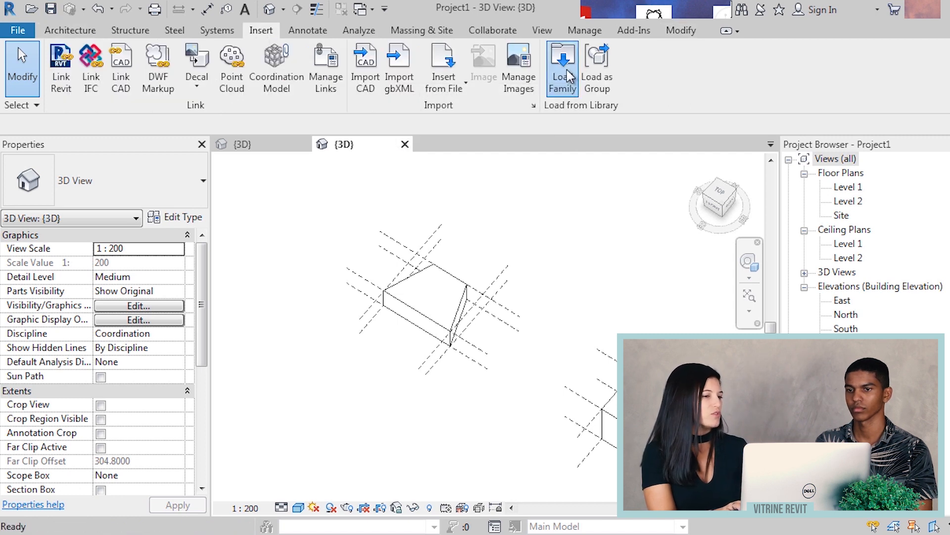
left_click(295, 394)
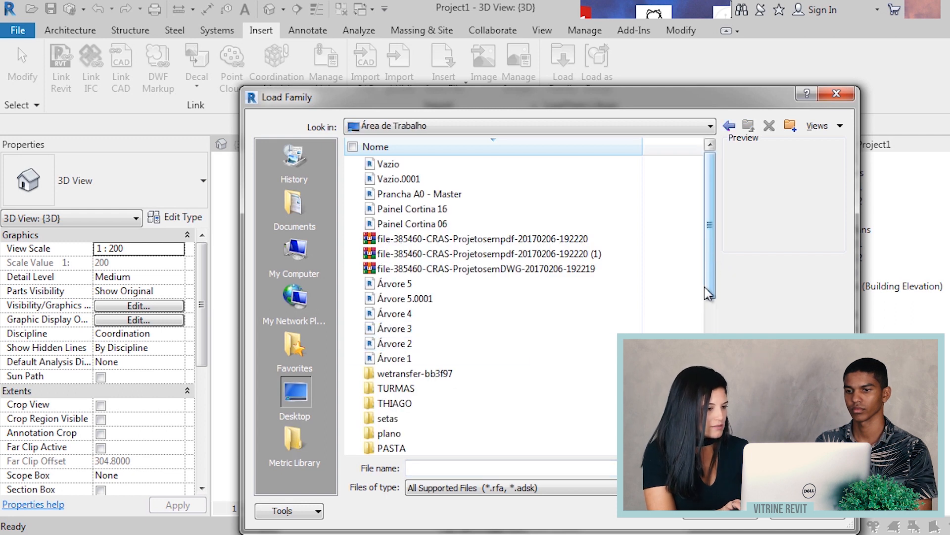
left_click_drag(709, 287, 709, 430)
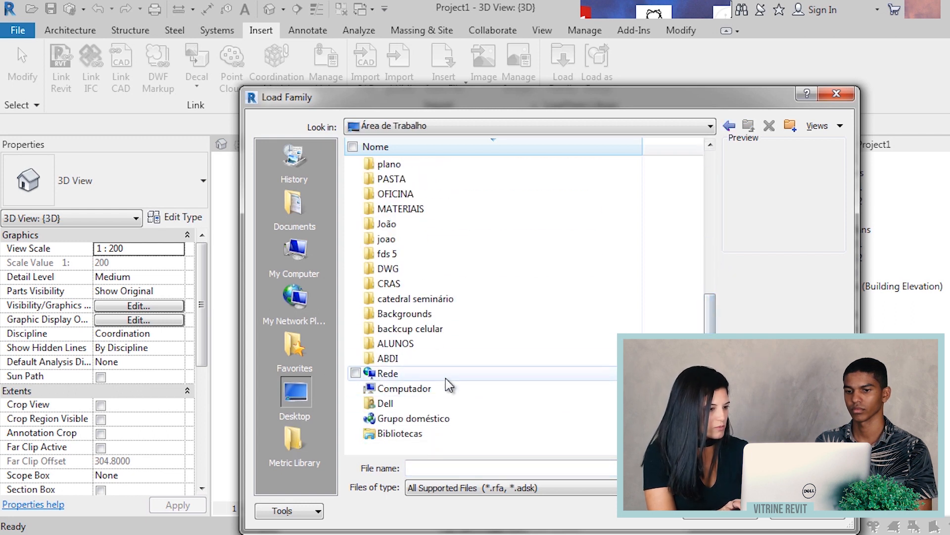
left_click(411, 243)
key("s")
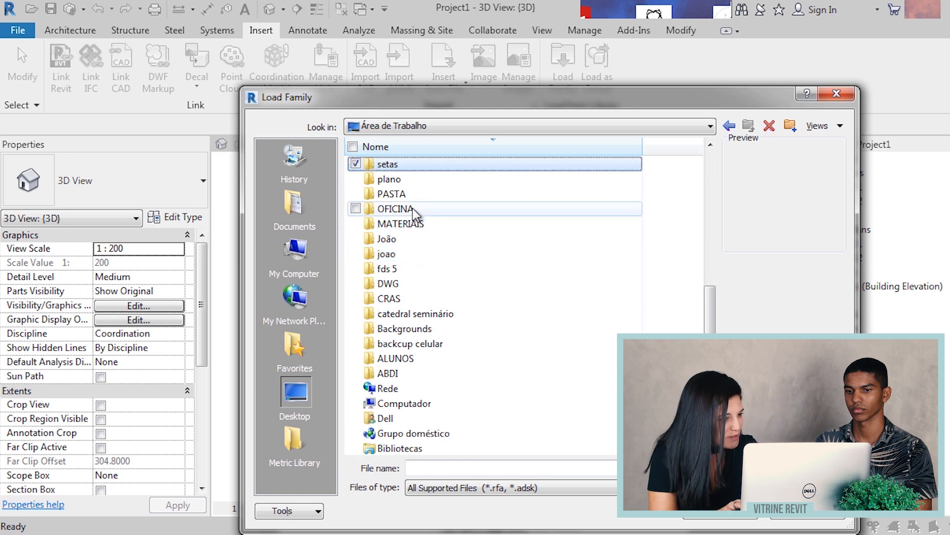
double_click(409, 169)
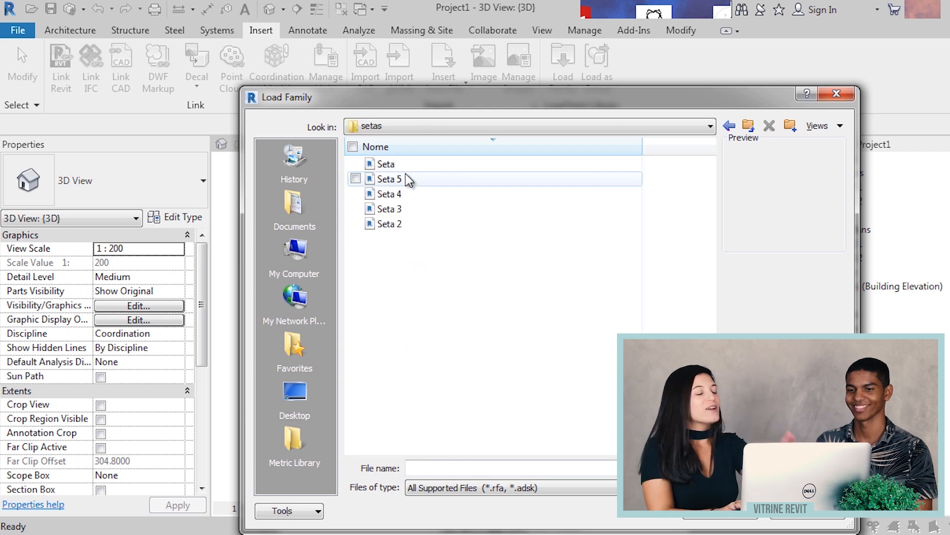
- Load the five arrow families Seta, Seta 2, Seta 3, Seta 4 and Seta 5 into the project
left_click(407, 167)
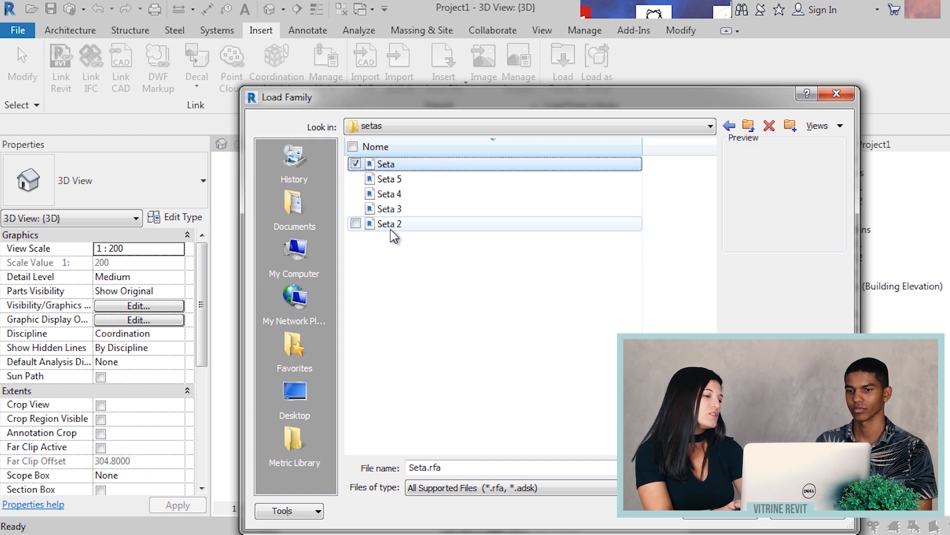
left_click(394, 229, "shift")
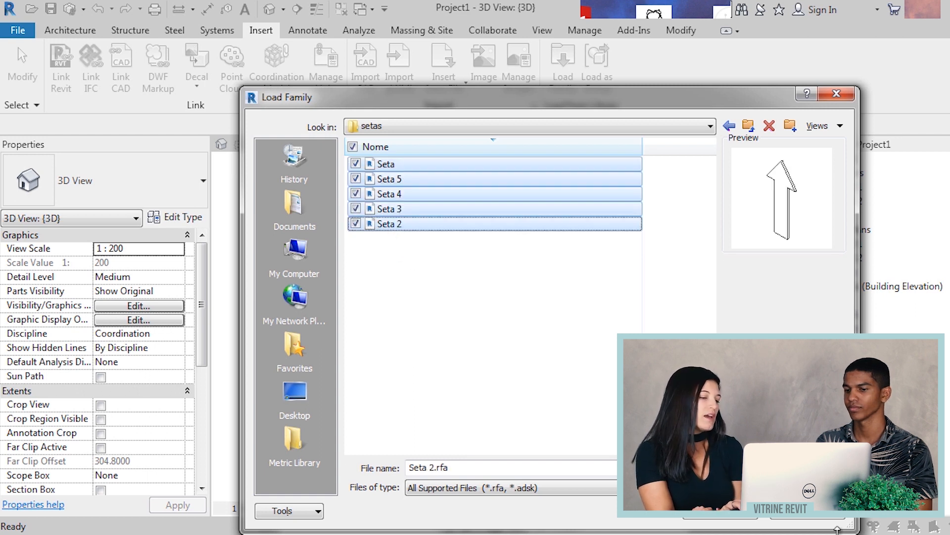
left_click(494, 144)
left_click(735, 517)
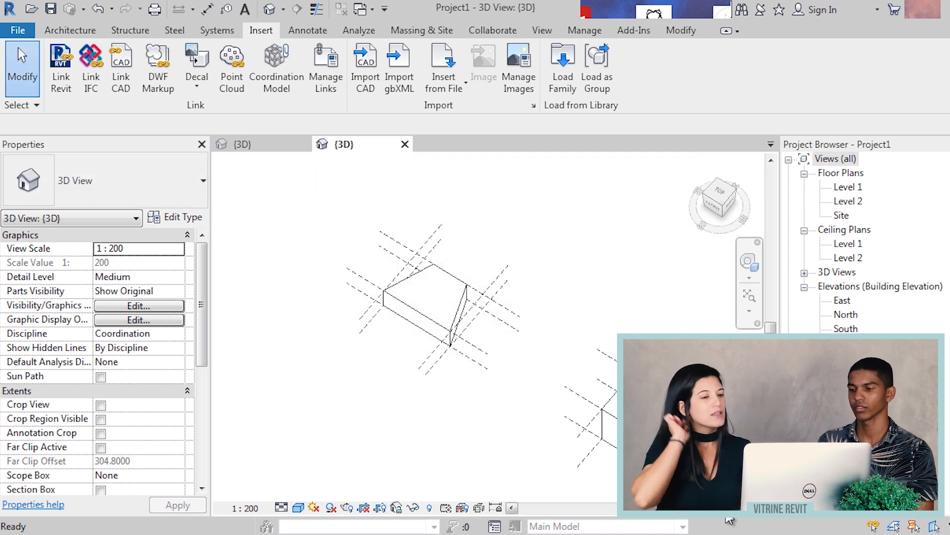
- Place one curved arrow component of type Seta on Level 1 beside the slanted end face of the reshaped mass
middle_click_drag(526, 299, 405, 250)
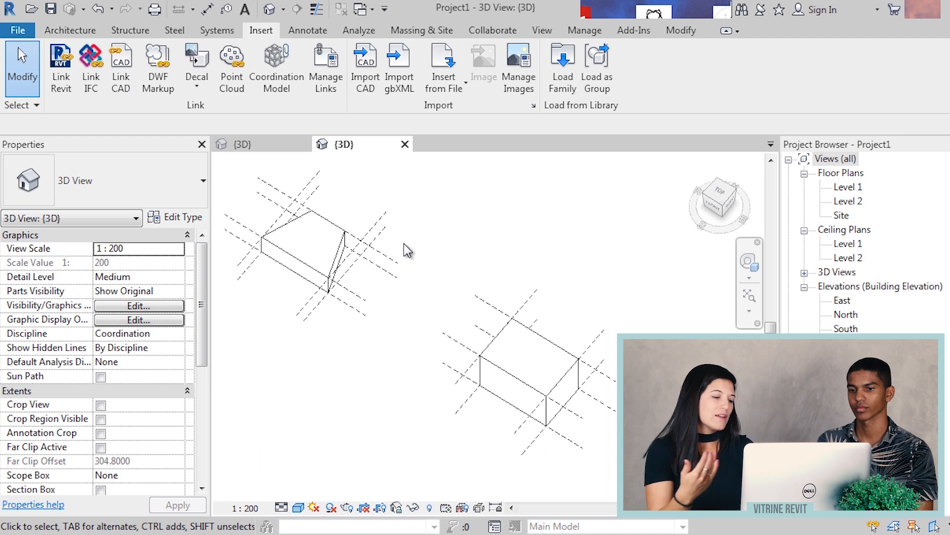
left_click(68, 30)
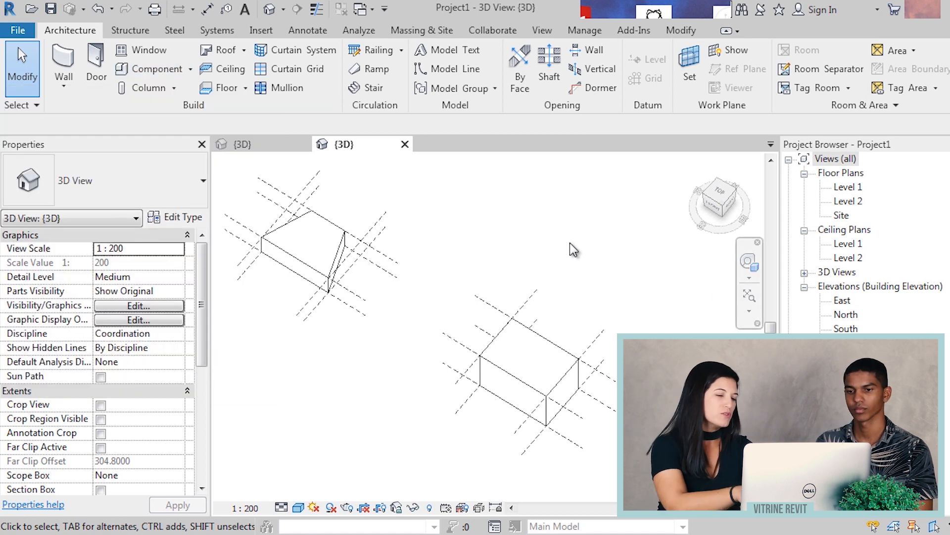
key("c")
key("m")
scroll(338, 302, "up", 2)
scroll(322, 277, "up", 2)
middle_click_drag(334, 274, 424, 380)
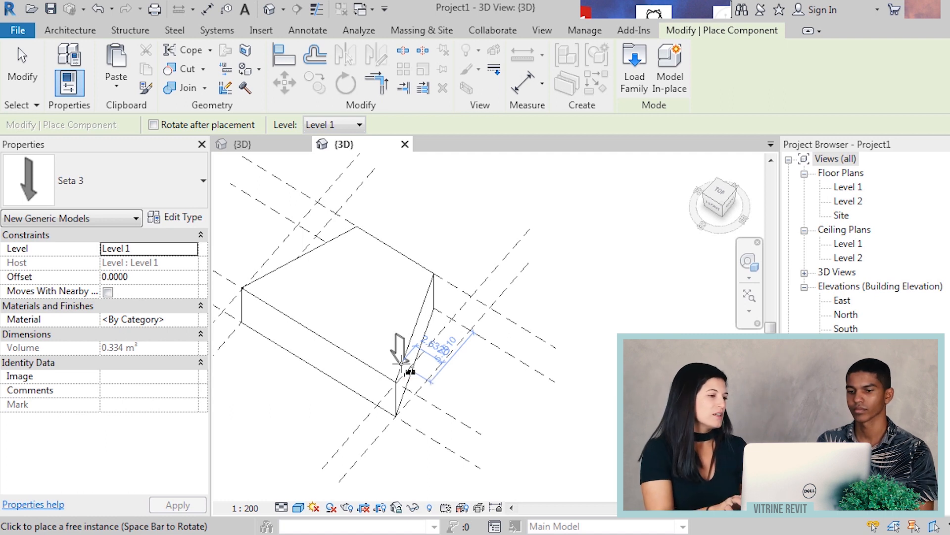
left_click(177, 167)
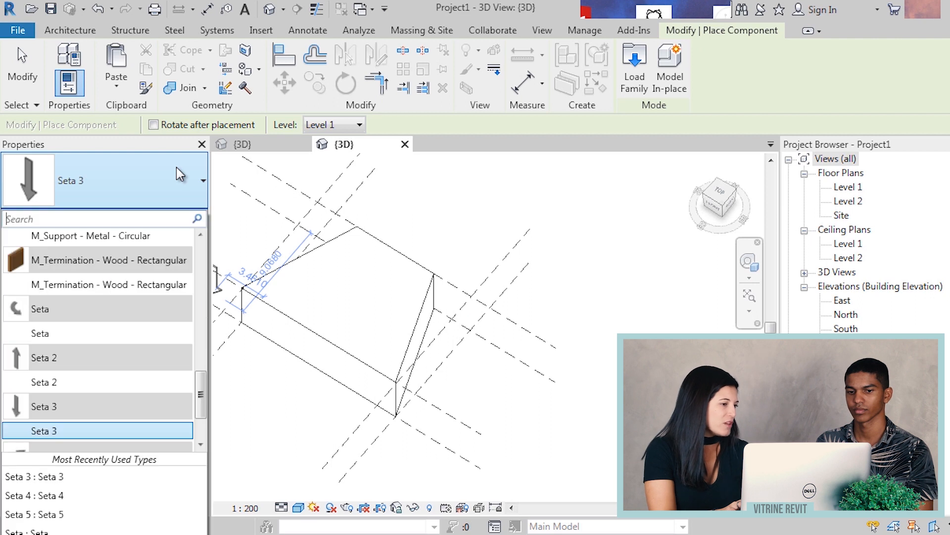
left_click(110, 334)
scroll(494, 387, "up", 2)
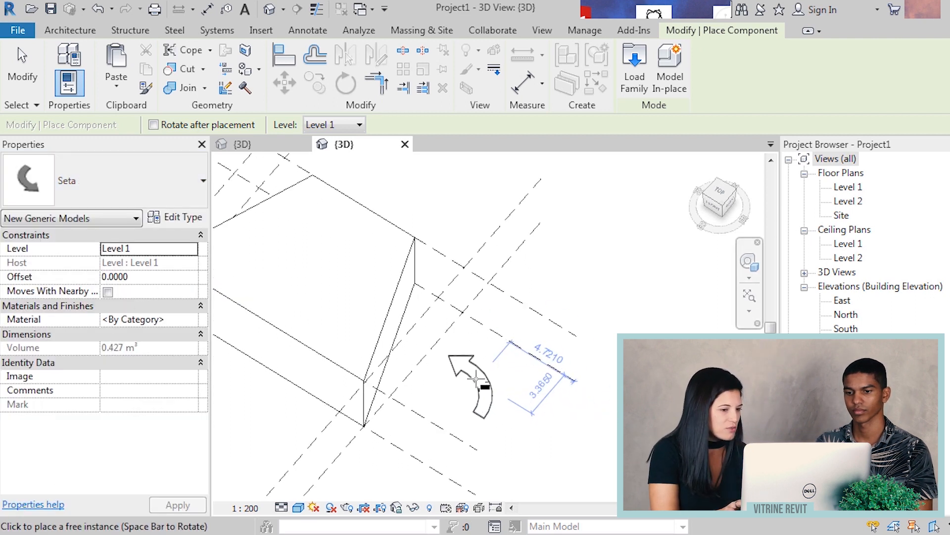
left_click(482, 323)
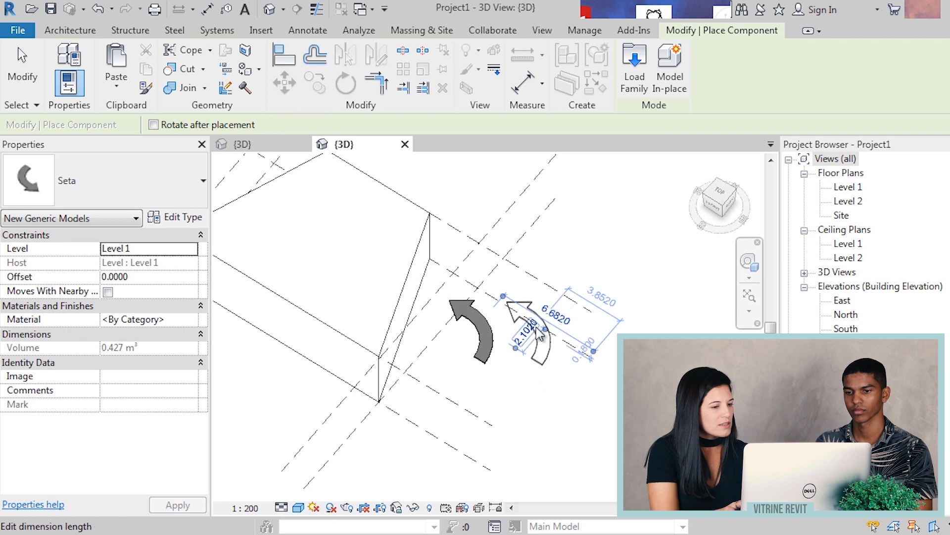
scroll(490, 326, "down", 2)
key("Escape")
key("Escape")
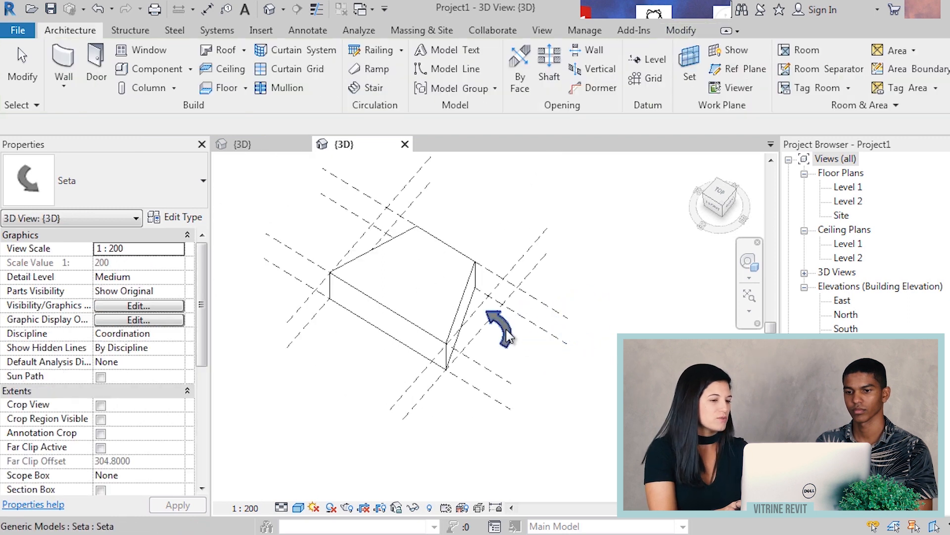
- Create a new material for the curved arrow's Material parameter and rename it Amarelo
left_click(500, 328)
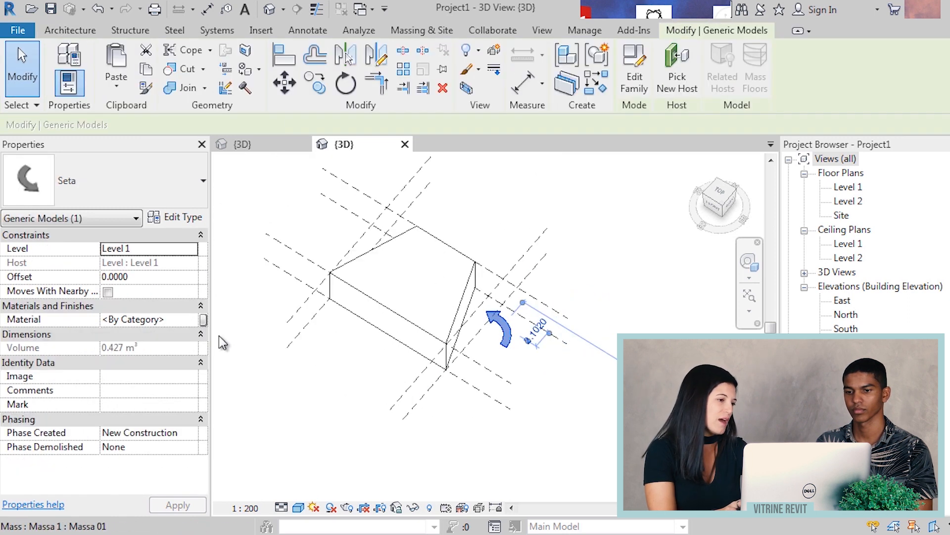
left_click(194, 319)
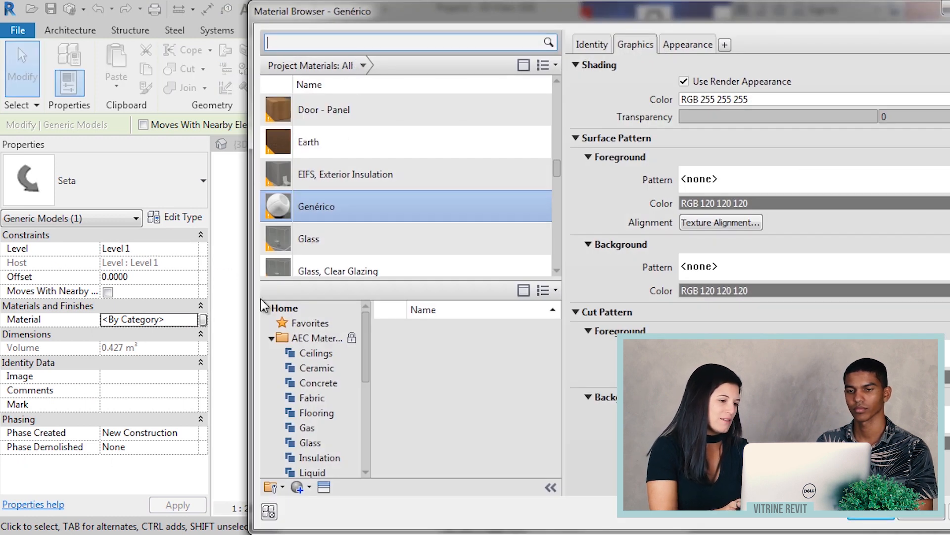
left_click(309, 487)
left_click(324, 502)
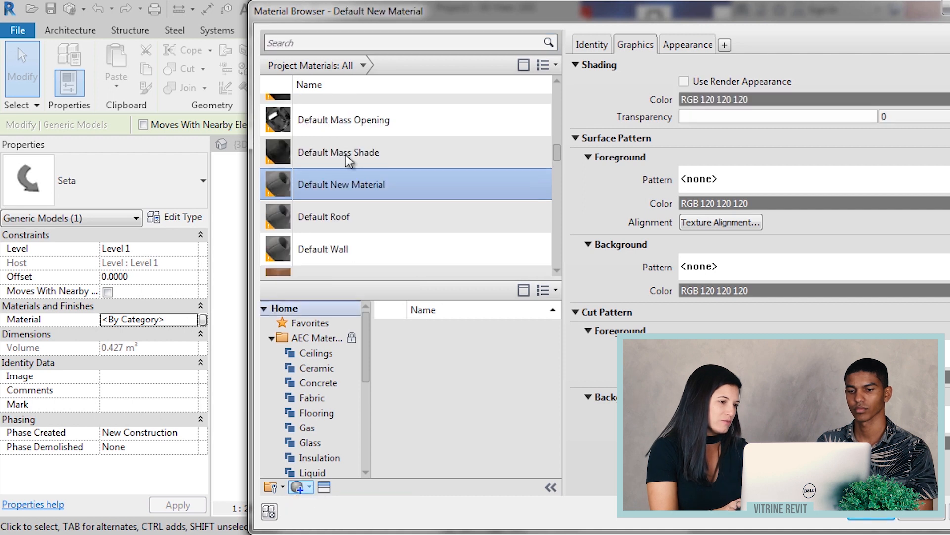
right_click(332, 215)
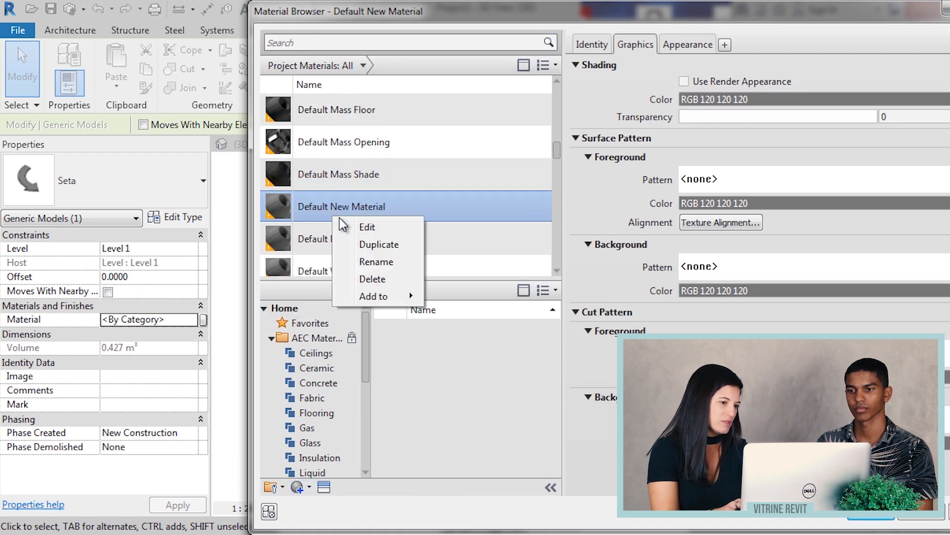
left_click(375, 263)
type("Amarelo")
left_click(429, 248)
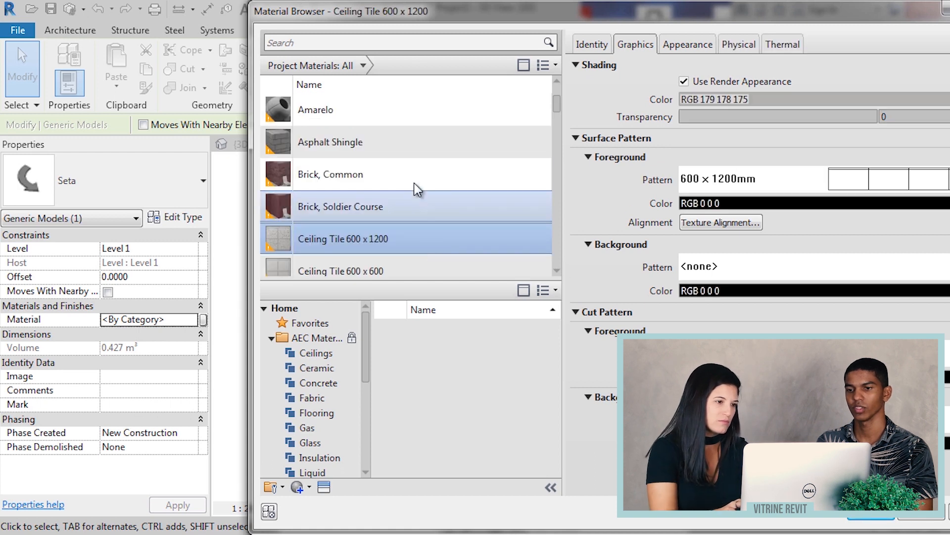
- Set the Amarelo material's appearance color to orange-yellow RGB 253-189-57
left_click(406, 110)
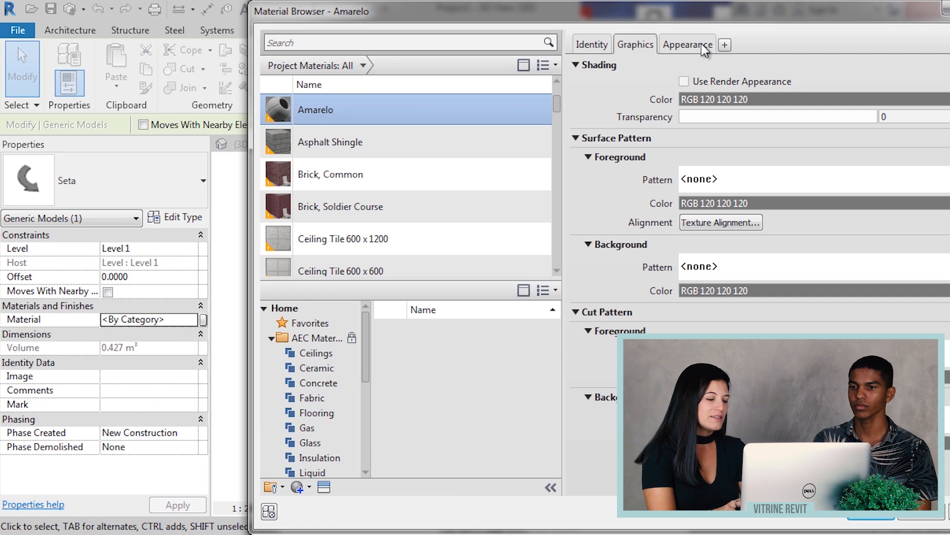
left_click(698, 45)
left_click(659, 216)
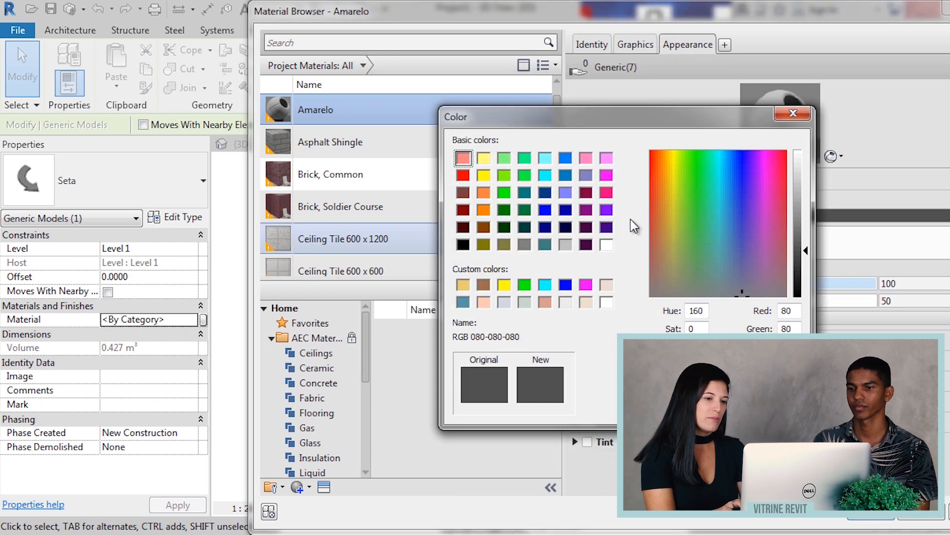
left_click(484, 174)
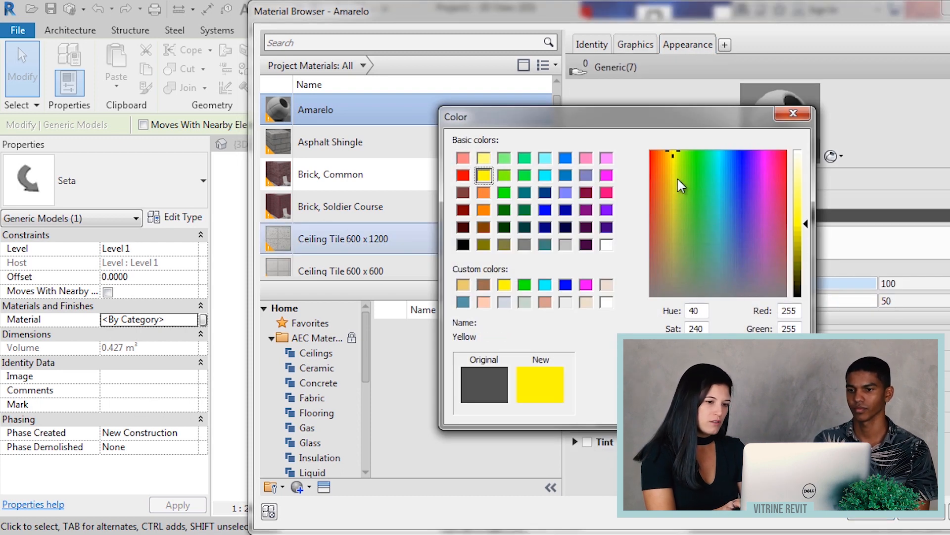
left_click_drag(667, 154, 664, 159)
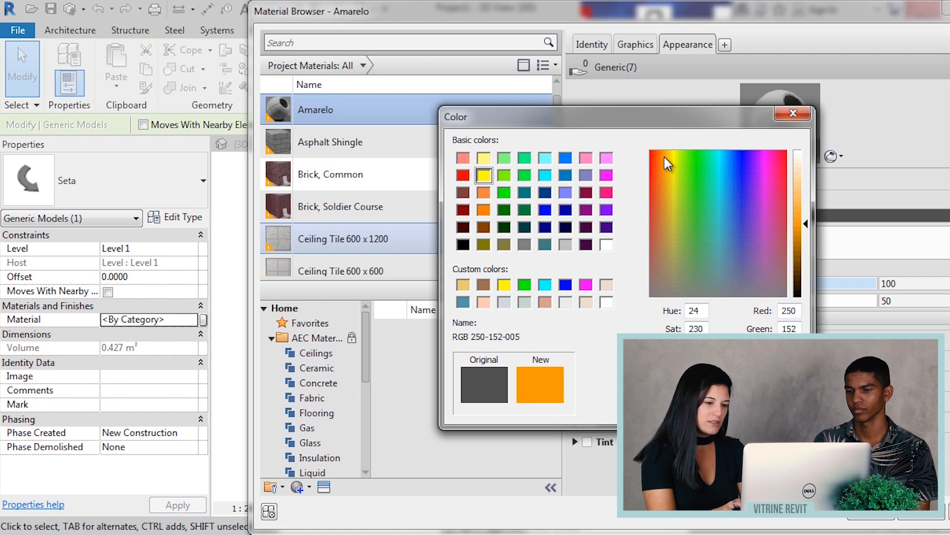
left_click_drag(806, 223, 807, 207)
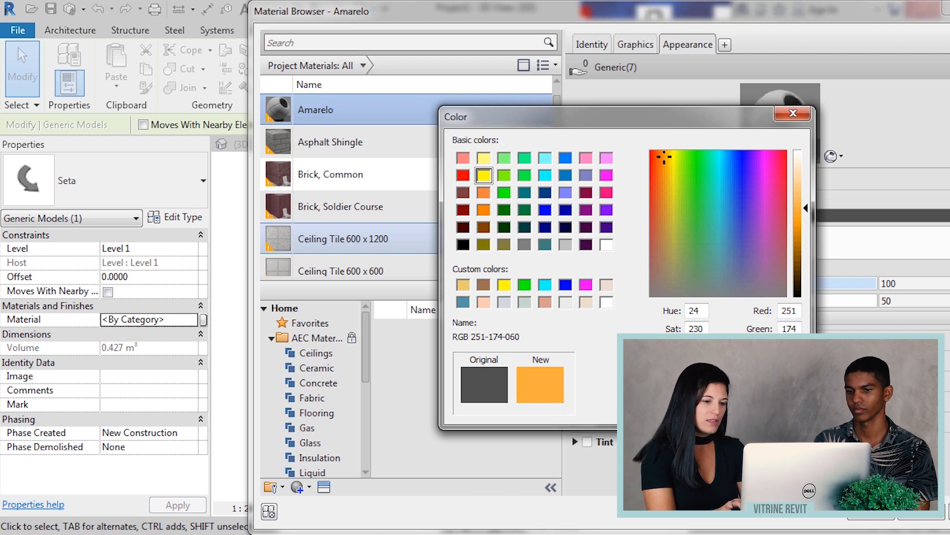
left_click_drag(664, 153, 667, 155)
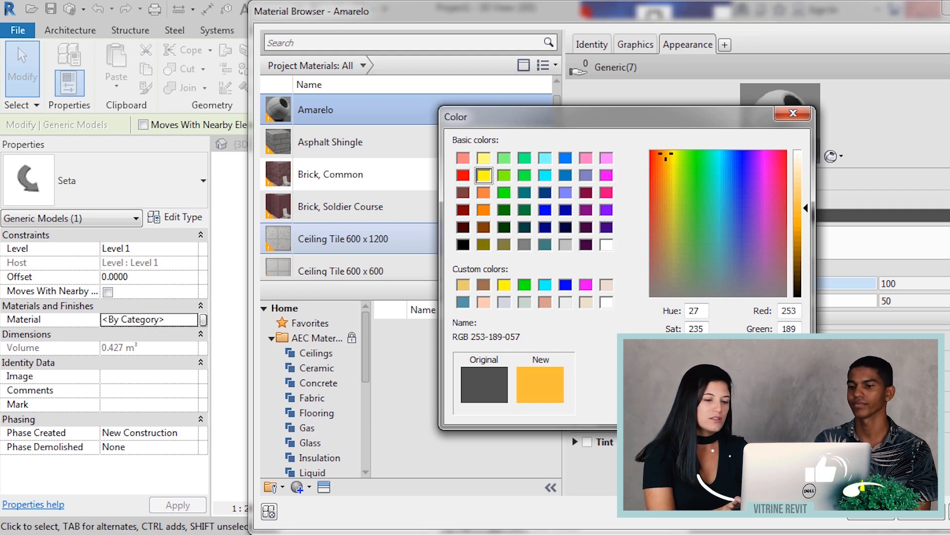
left_click(709, 407)
- Make Amarelo's shading use the render appearance and apply the material to the curved arrow
left_click(635, 45)
left_click(684, 81)
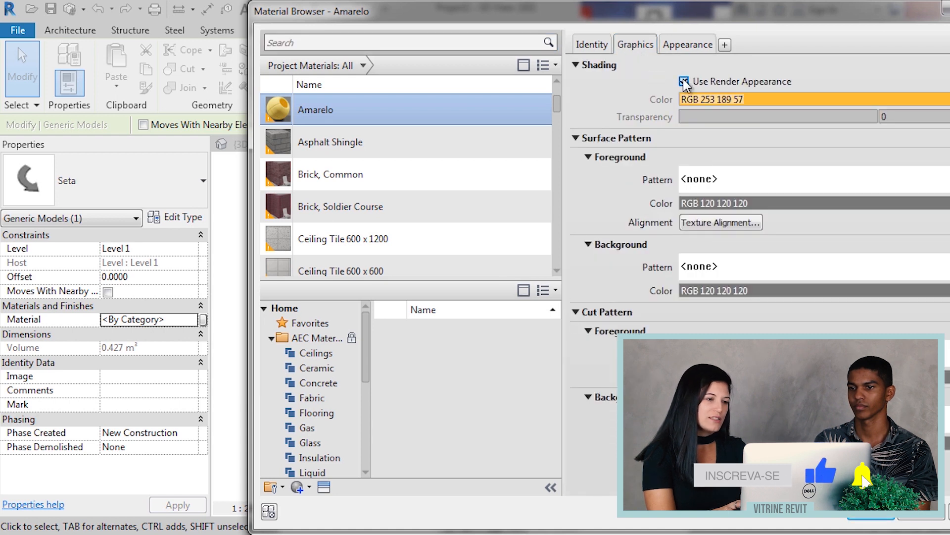
left_click(871, 512)
left_click(561, 435)
- Change the 3D view's visual style to display shaded surfaces, dismissing the save reminder without saving
scroll(516, 414, "up", 1)
middle_click_drag(500, 409, 523, 426)
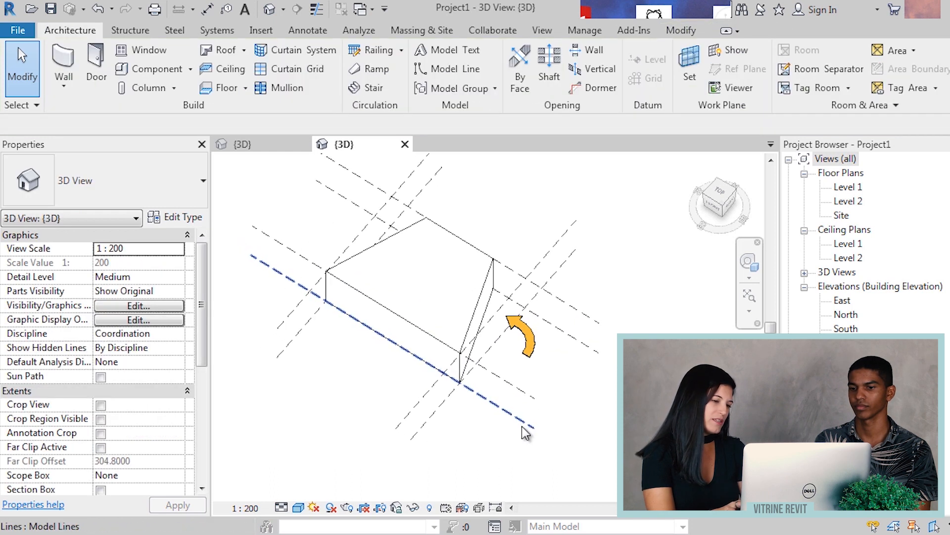
left_click(299, 507)
left_click(326, 476)
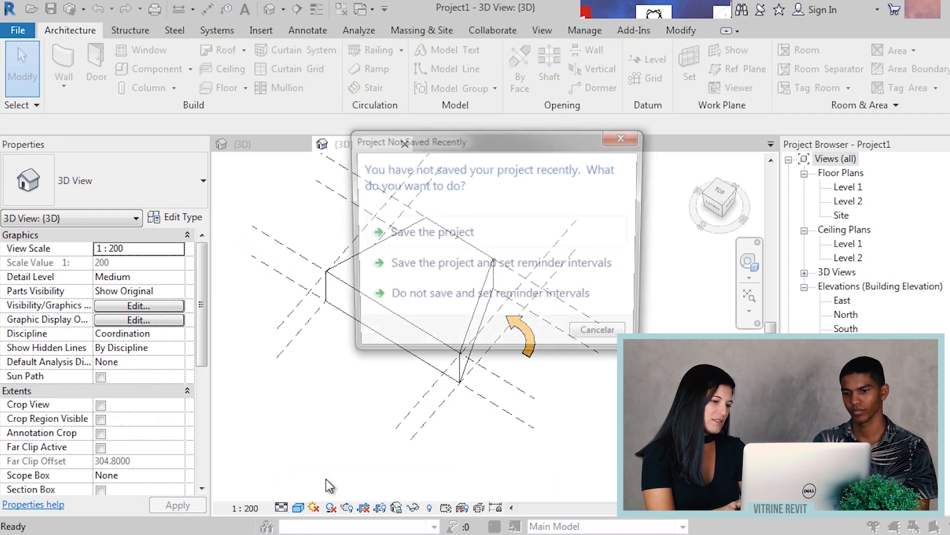
left_click(596, 343)
- Move the yellow curved arrow closer to the slanted side of the trapezoidal mass
scroll(596, 343, "down", 1)
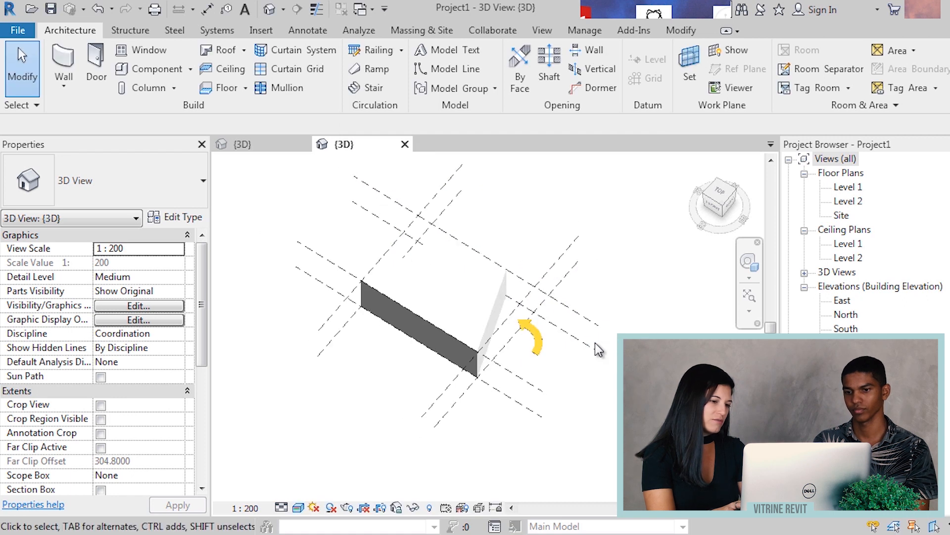
scroll(590, 345, "up", 2)
middle_click_drag(589, 346, 595, 368)
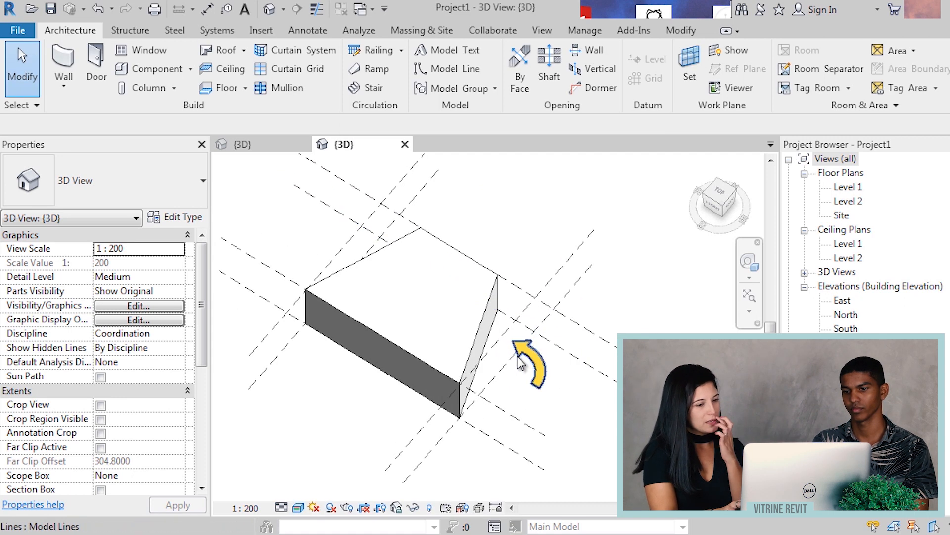
scroll(540, 366, "up", 2)
left_click(540, 366)
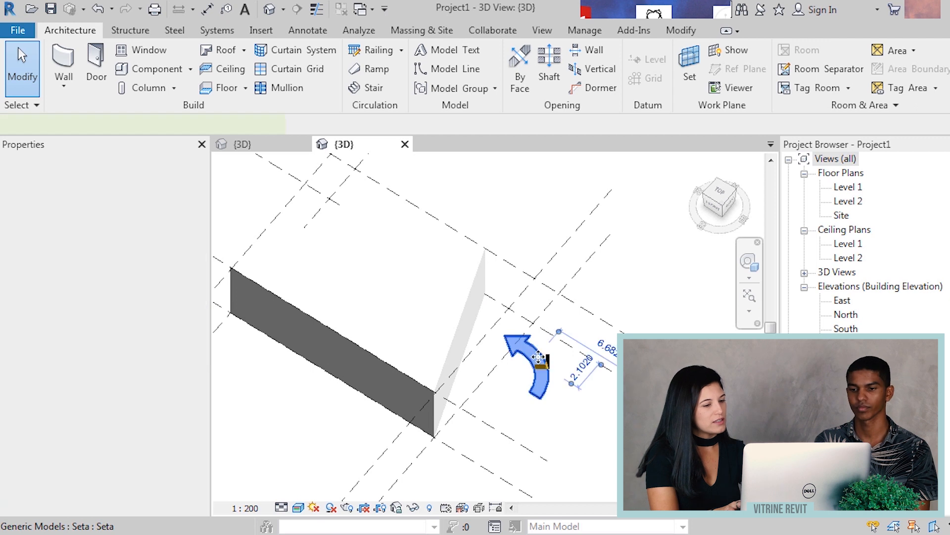
scroll(544, 354, "up", 1)
left_click_drag(546, 352, 524, 334)
scroll(524, 335, "down", 3)
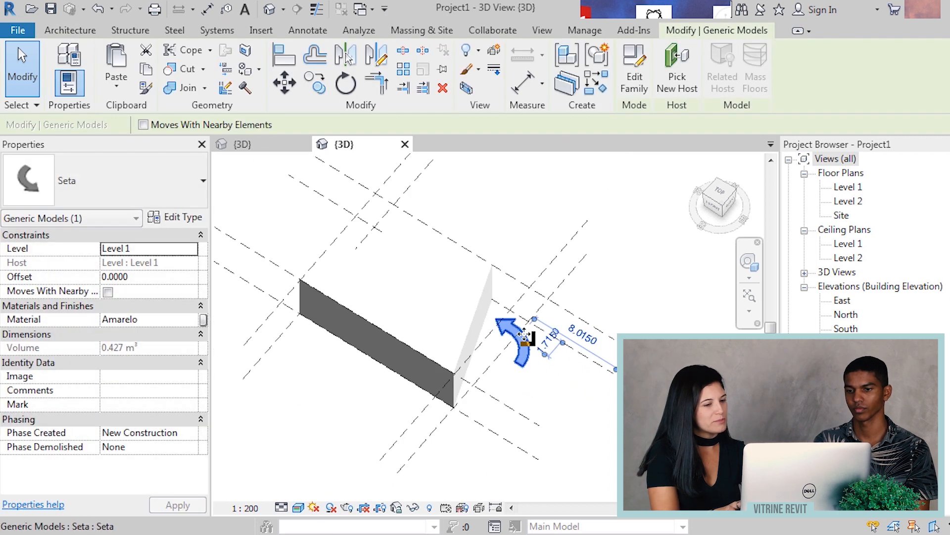
left_click(578, 384)
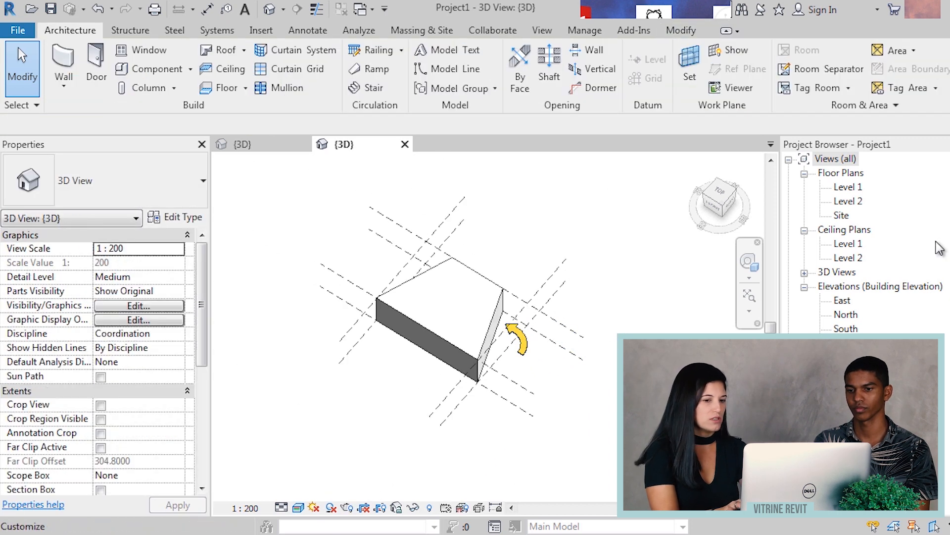
- In the Level 1 floor plan, mirror the curved arrow across a drawn vertical axis through the middle of the trapezoidal mass
double_click(851, 189)
left_click(440, 292)
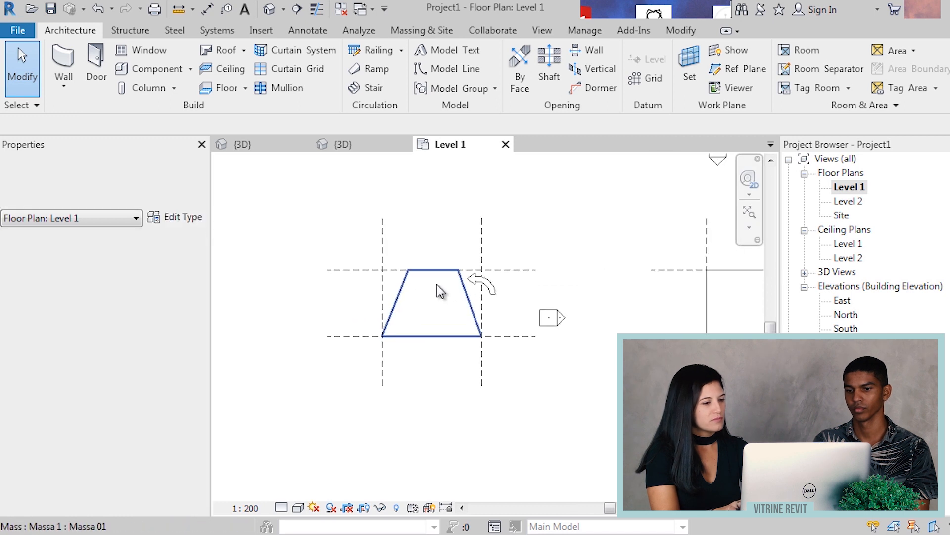
scroll(445, 282, "up", 2)
left_click(502, 292)
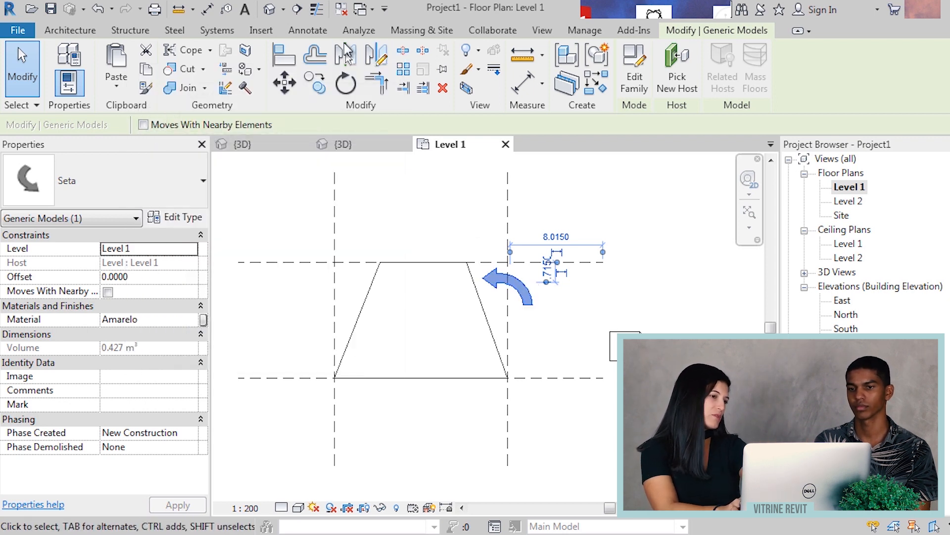
left_click(380, 61)
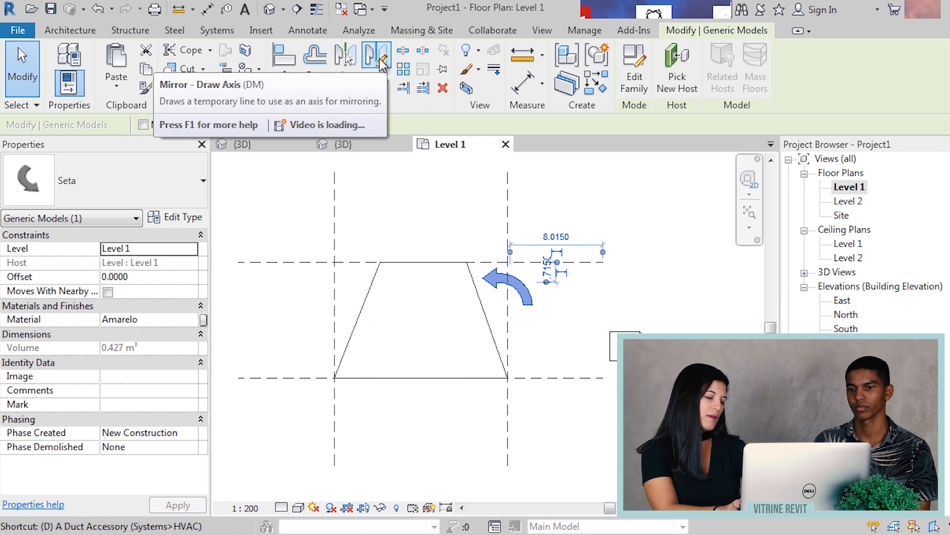
left_click(421, 262)
left_click(421, 298)
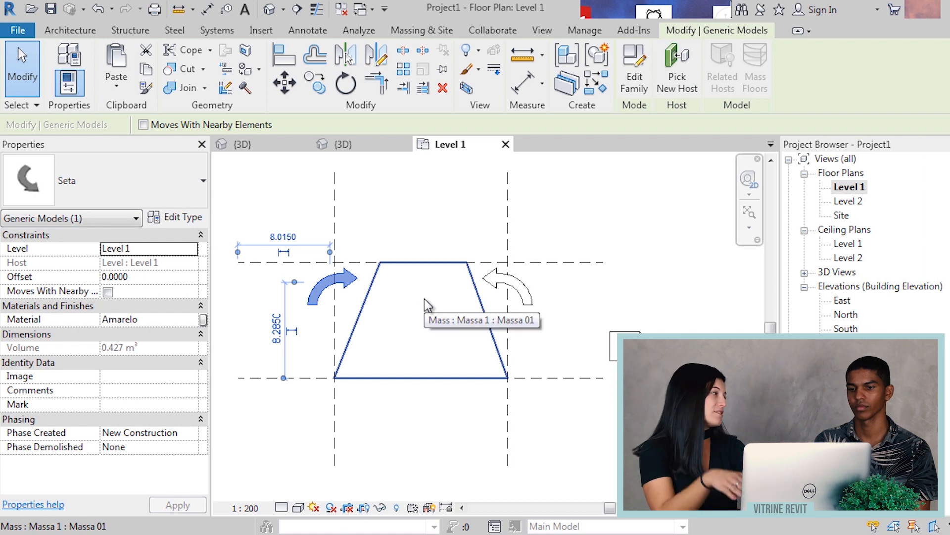
key("Escape")
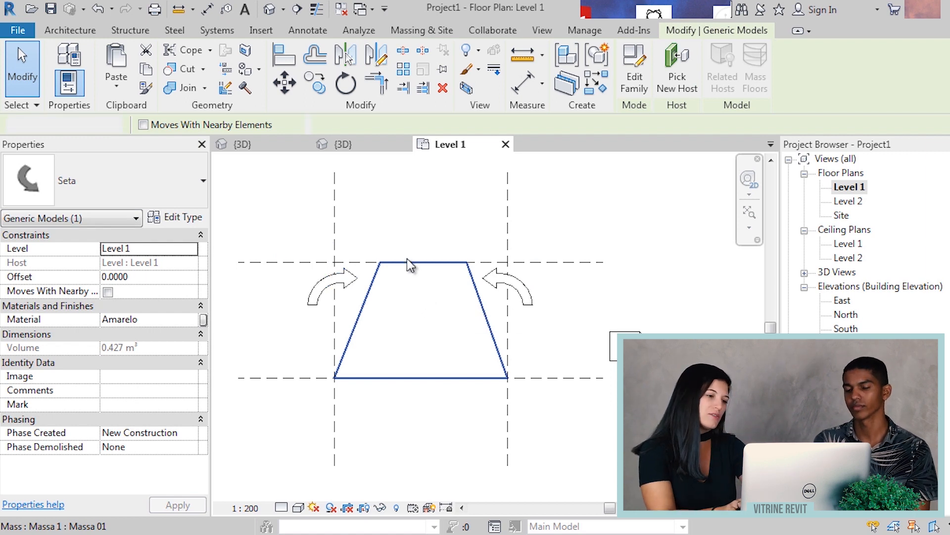
- Return to the 3D view and move the mirrored arrow outward, farther from the mass's opposite slanted side
scroll(396, 260, "down", 3)
scroll(370, 264, "up", 1)
left_click(269, 8)
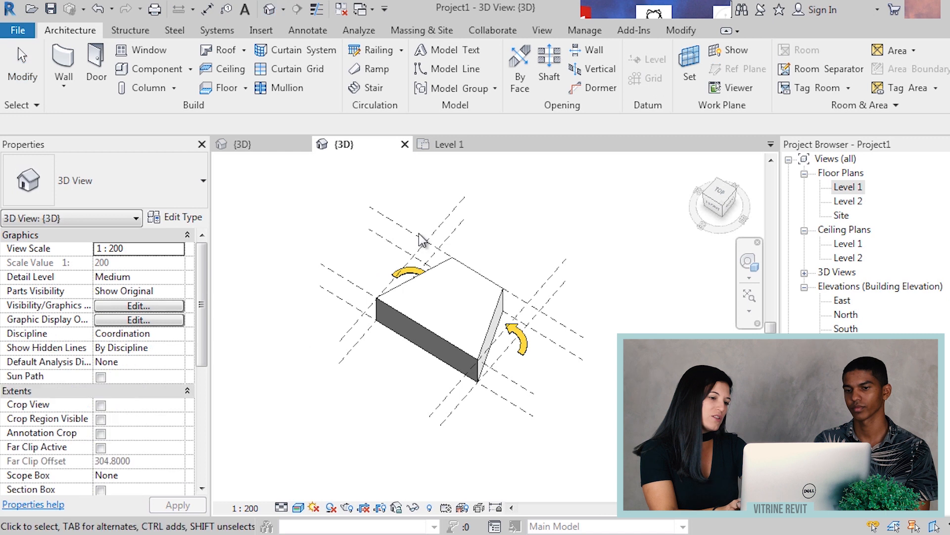
scroll(507, 305, "down", 4)
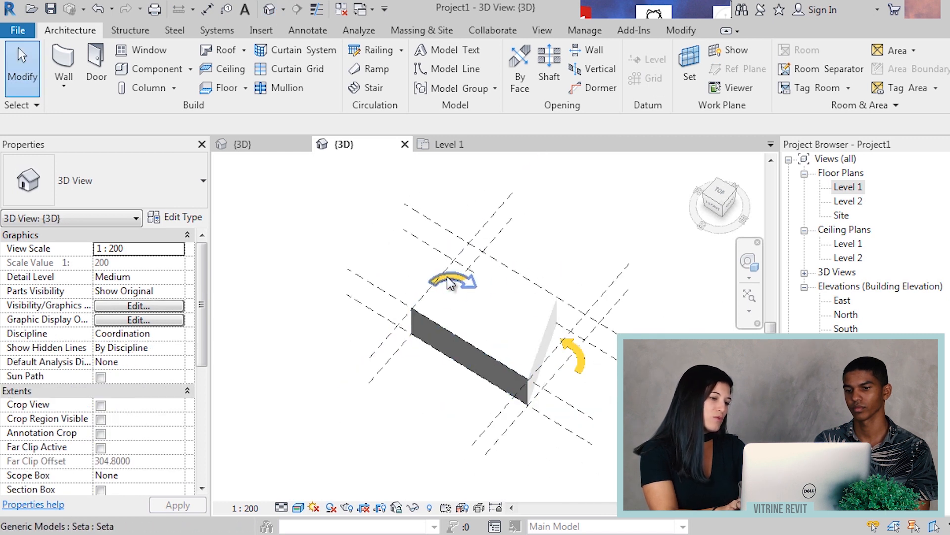
scroll(467, 285, "up", 5)
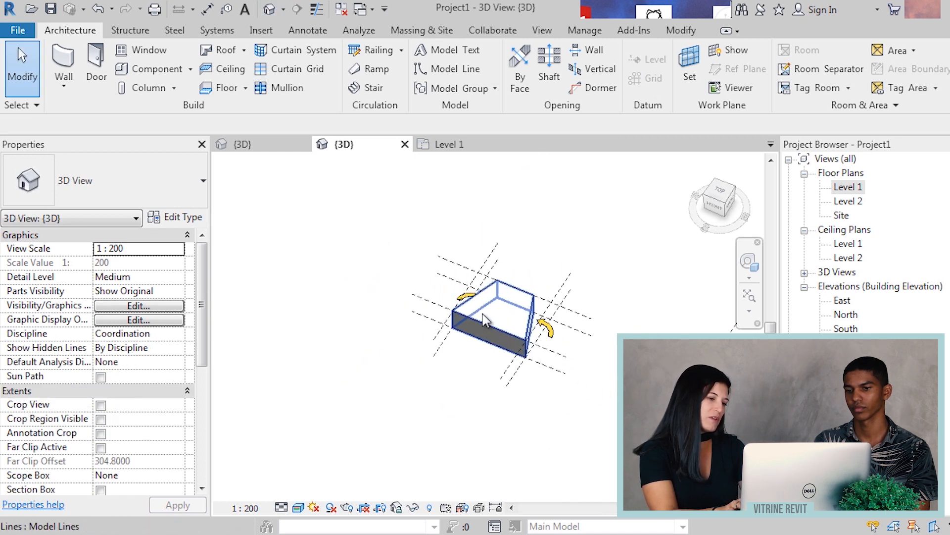
scroll(463, 287, "up", 1)
left_click(463, 286)
left_click_drag(463, 287, 409, 265)
left_click_drag(406, 266, 406, 266)
scroll(406, 266, "down", 4)
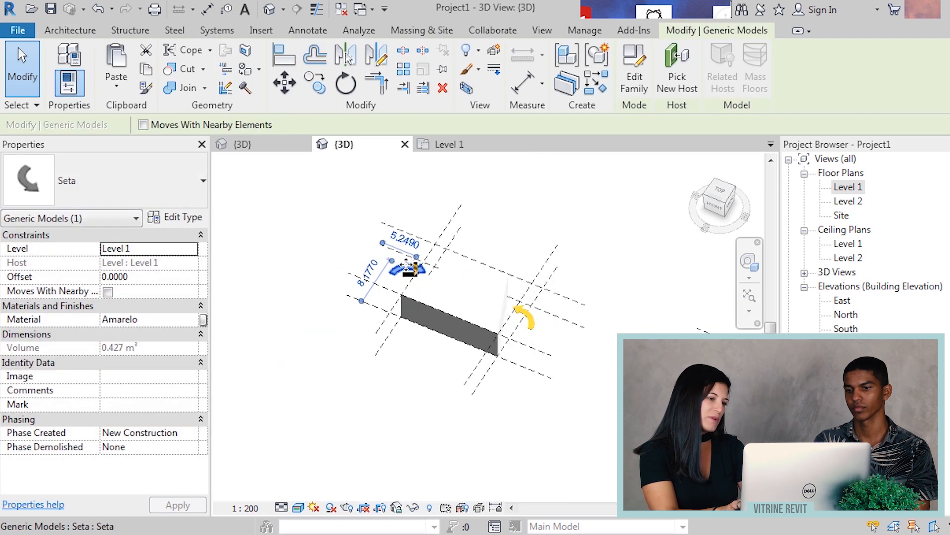
left_click(529, 216)
- Place a Seta 3 straight arrow component on Level 1 behind the mass's rear edge
middle_click_drag(574, 262, 566, 268)
middle_click_drag(522, 382, 446, 238, "shift")
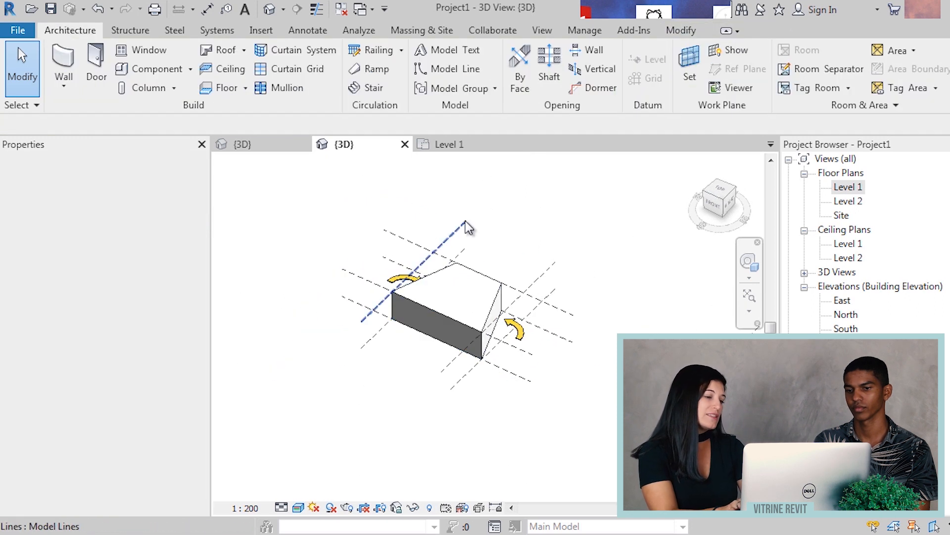
middle_click_drag(478, 270, 413, 243, "shift")
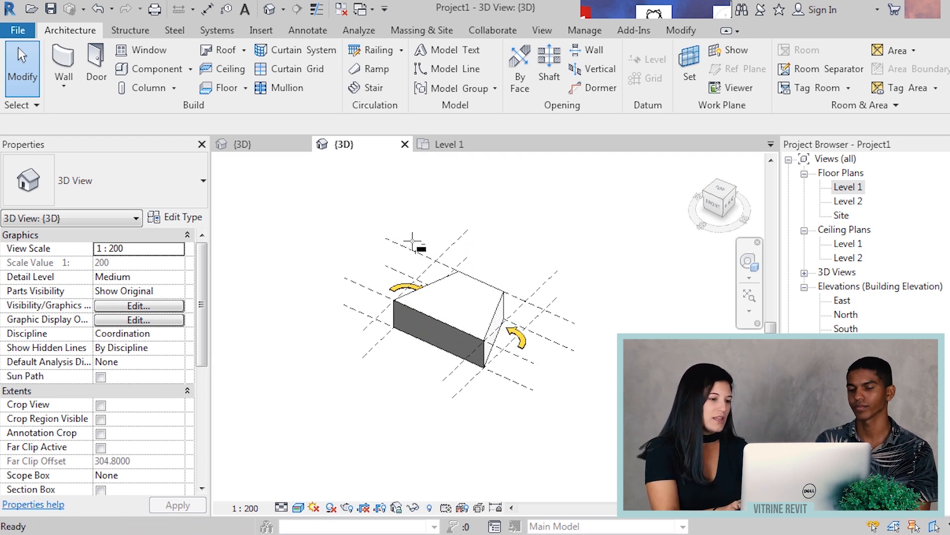
key("c")
key("m")
left_click(128, 197)
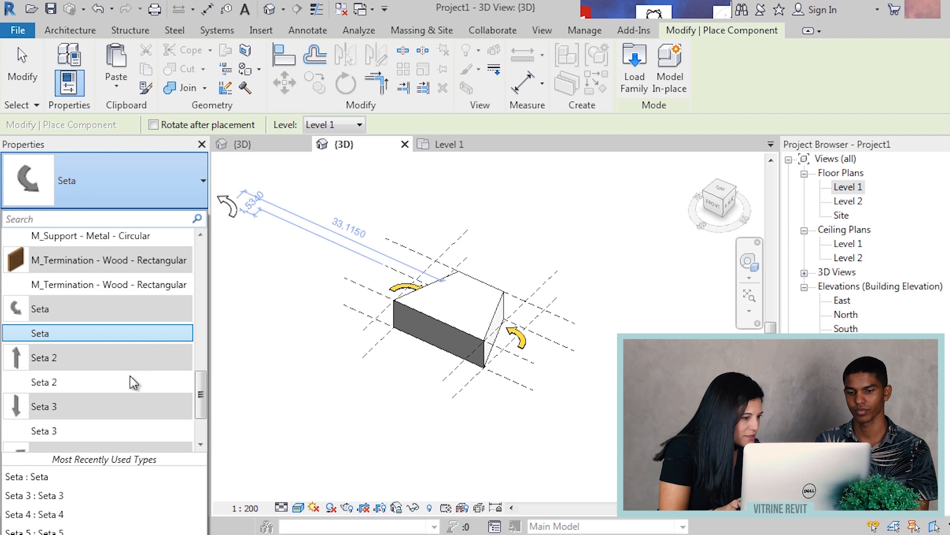
left_click(103, 431)
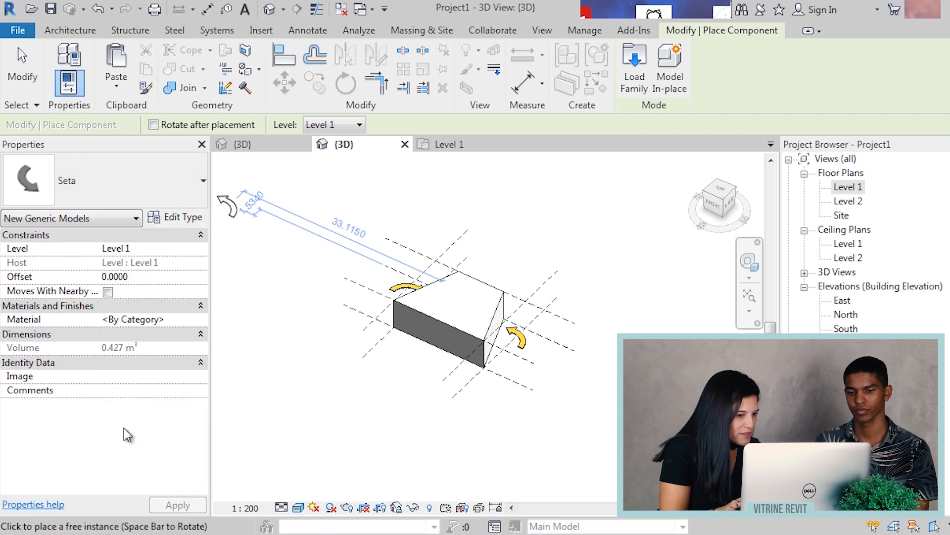
left_click(472, 270)
key("Escape")
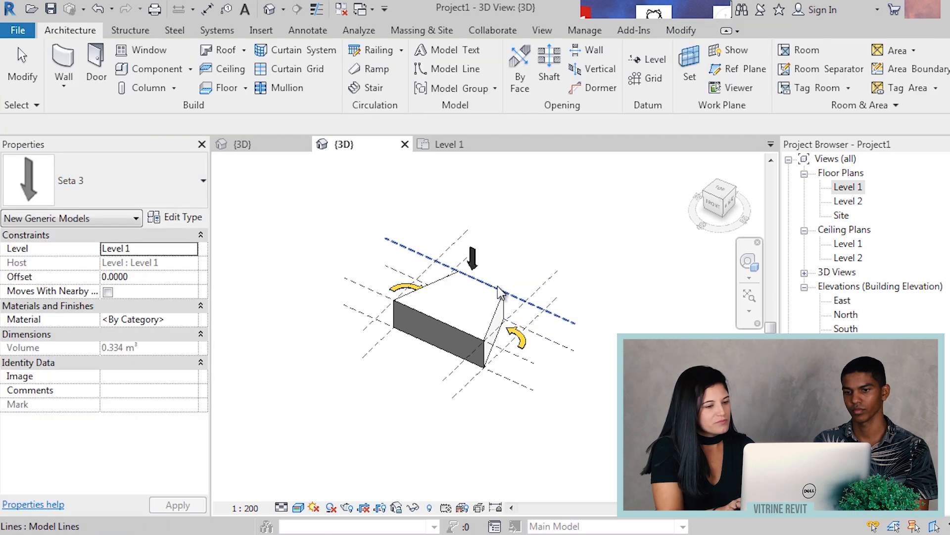
key("Escape")
- Set the straight Seta 3 arrow's offset from Level 1 to 10
mouse_move(515, 353)
middle_mouse_down("shift")
mouse_move(466, 371)
mouse_move(505, 307)
mouse_move(531, 345)
middle_mouse_up("shift")
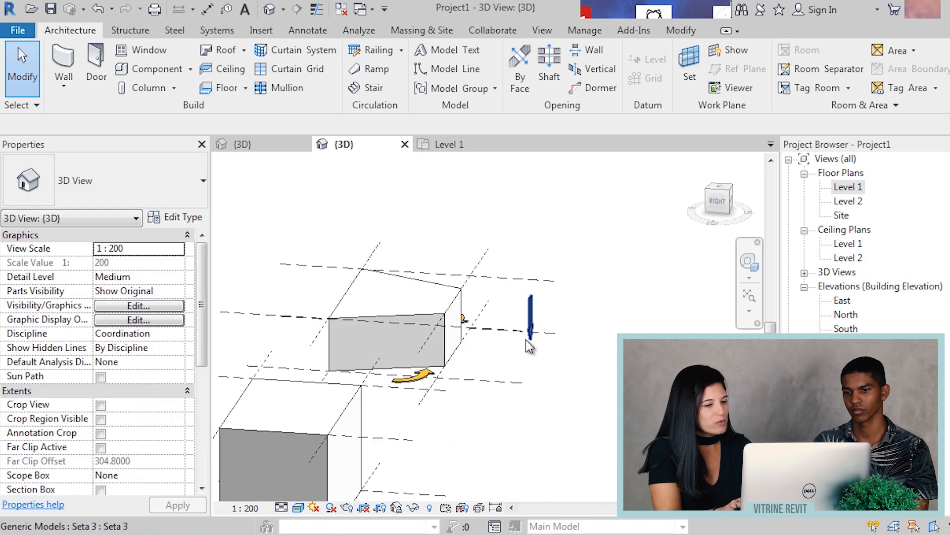
left_click(529, 337)
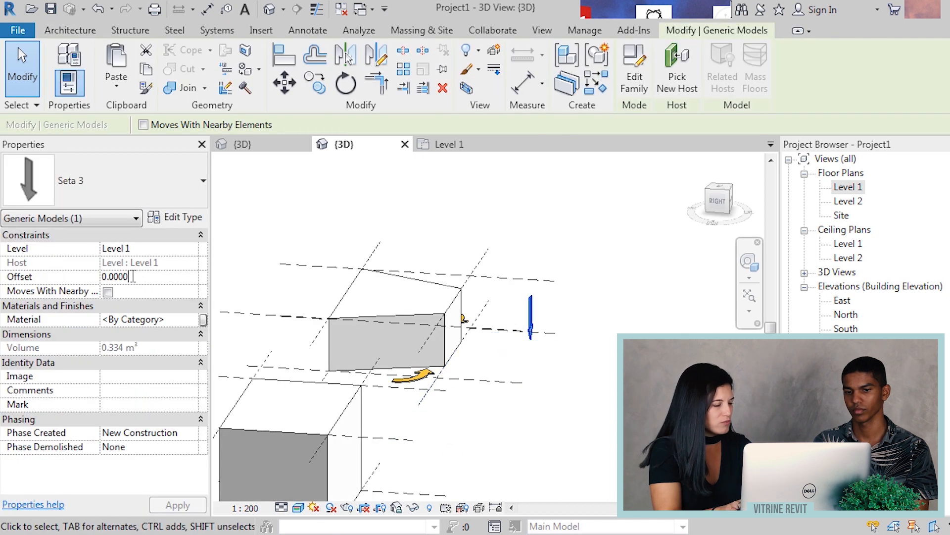
key("BackSpace")
key("BackSpace")
key("BackSpace")
key("BackSpace")
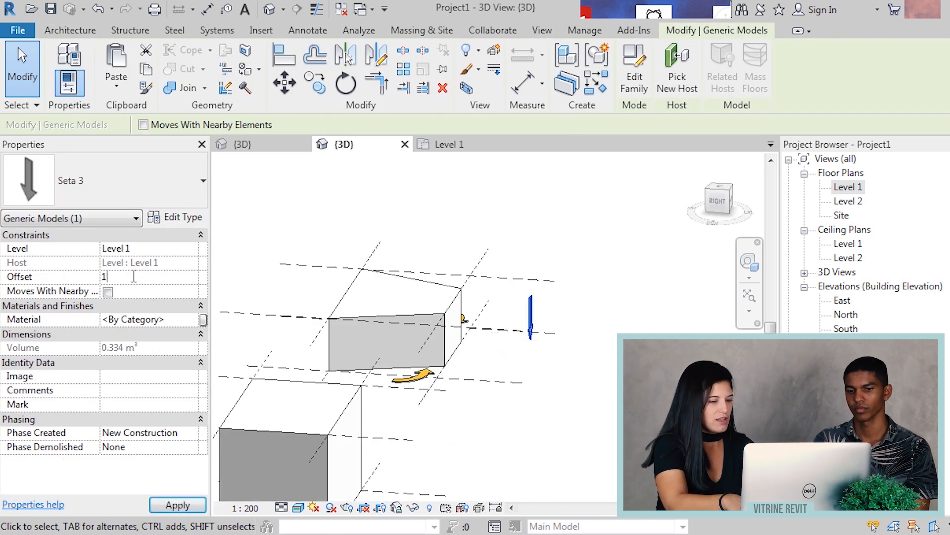
left_click(591, 341)
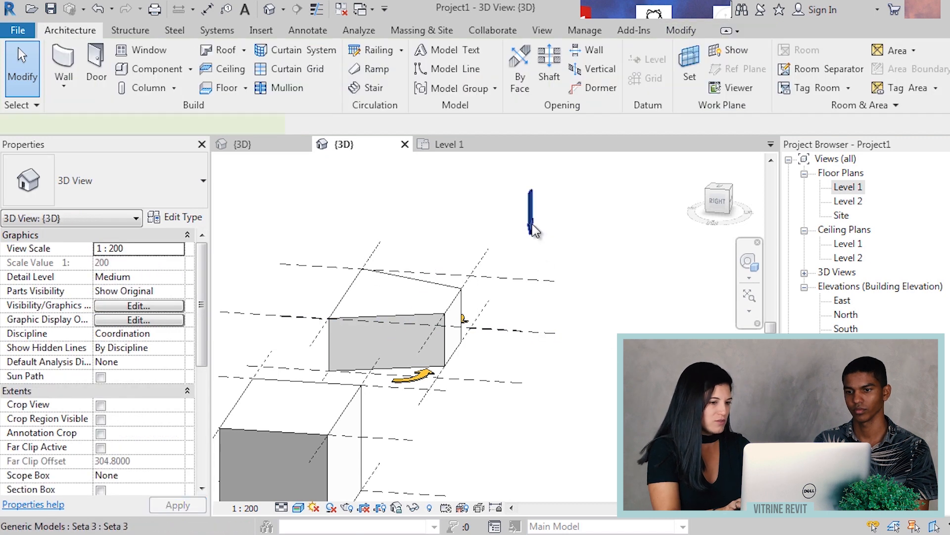
- Set the straight Seta 3 arrow's offset from Level 1 to 7
left_click(531, 226)
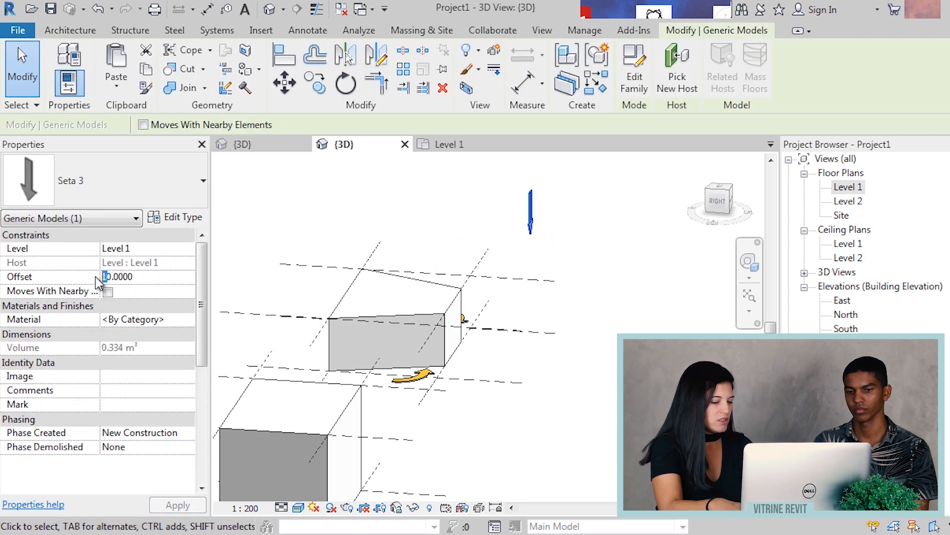
key("Delete")
type("7")
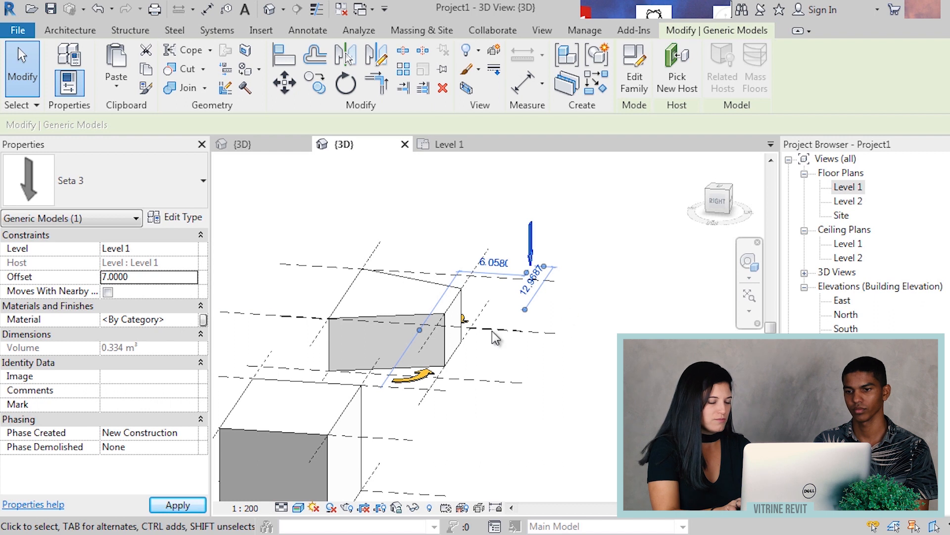
- Assign the Amarelo material to the straight arrow and deselect it
middle_click_drag(515, 325, 639, 342, "shift")
middle_click_drag(603, 298, 569, 364, "shift")
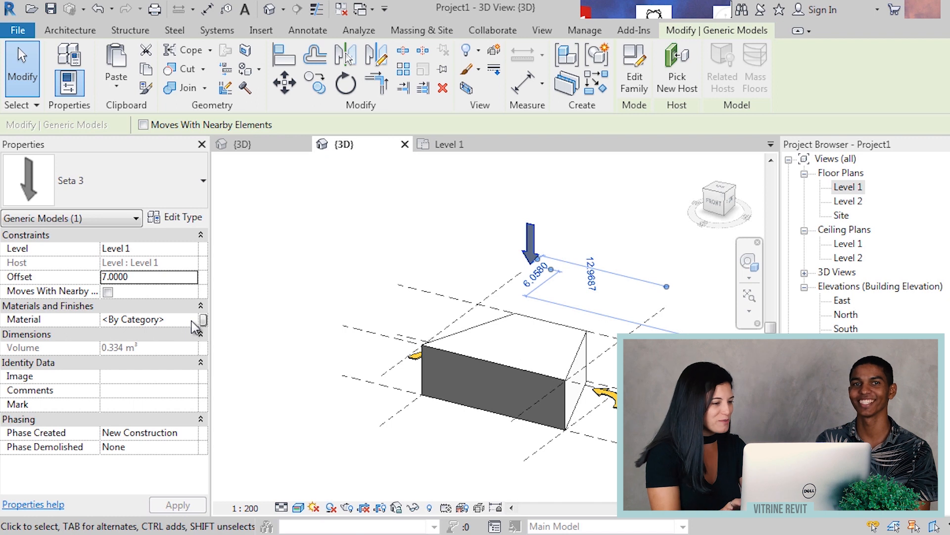
left_click(177, 319)
type("Amarelo")
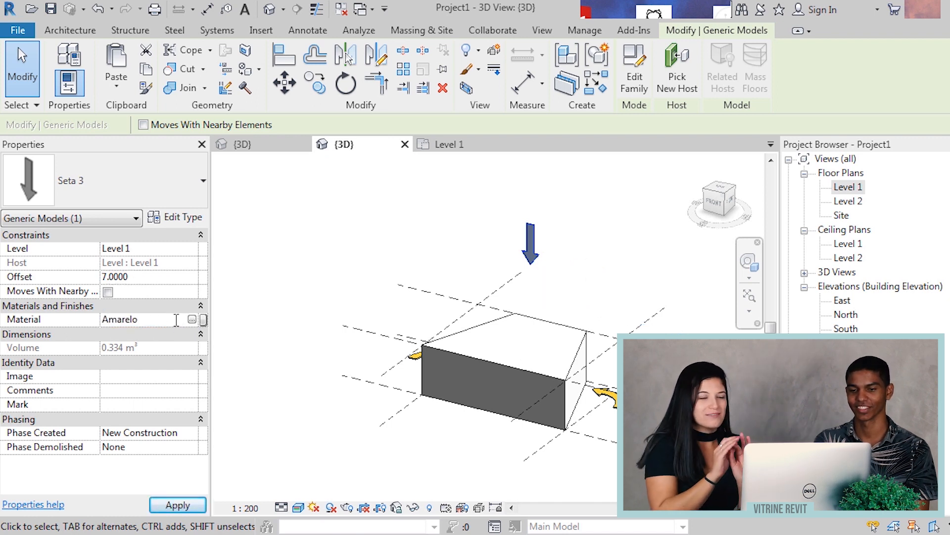
left_click(178, 505)
left_click(339, 317)
- Move the straight arrow forward so it points down onto the top of the trapezoidal mass
middle_click_drag(558, 261, 452, 277)
left_click(453, 293)
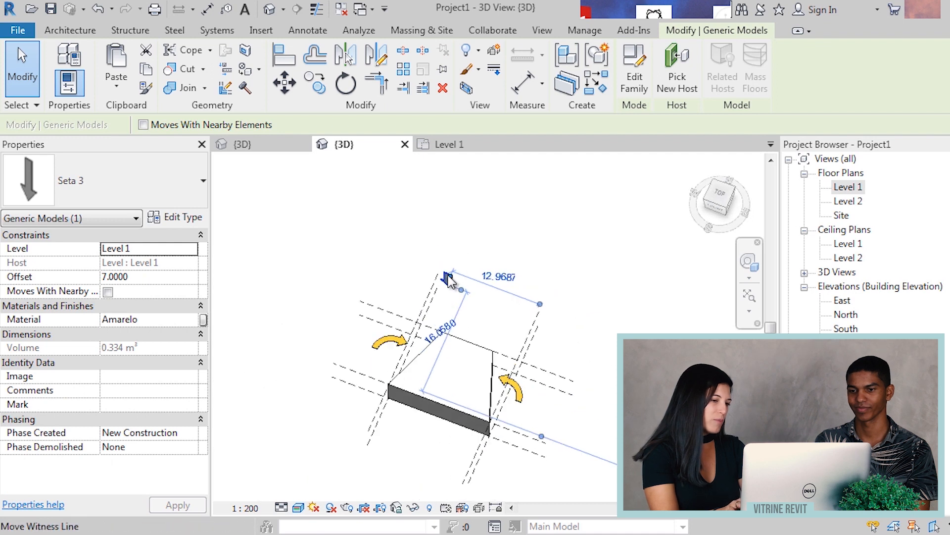
scroll(449, 280, "up", 2)
left_click_drag(452, 291, 467, 413)
scroll(468, 410, "down", 4)
left_click(539, 409)
middle_click_drag(540, 408, 532, 267, "shift")
scroll(488, 407, "up", 3)
middle_click_drag(500, 429, 495, 396, "shift")
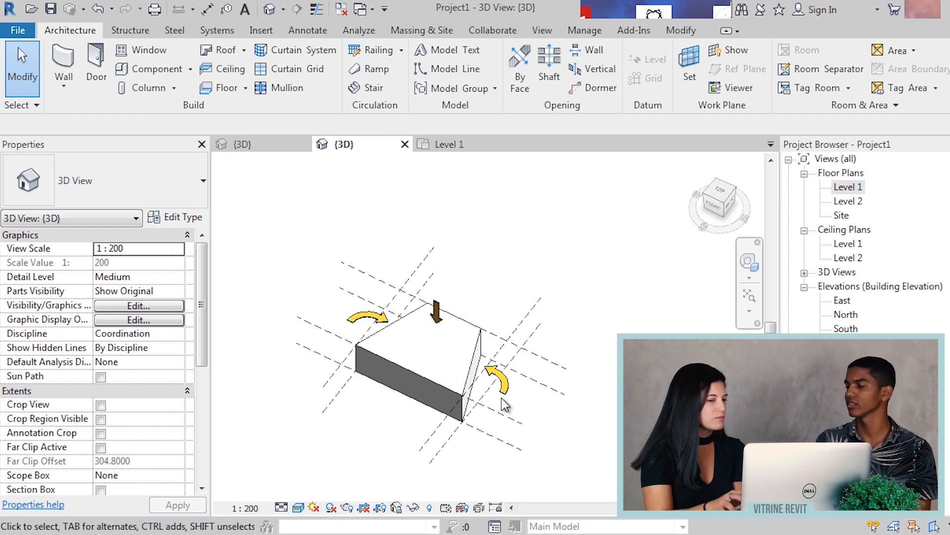
- Check the arrows' placement around the trapezoidal mass in the Level 1 floor plan and in the 3D view
double_click(855, 186)
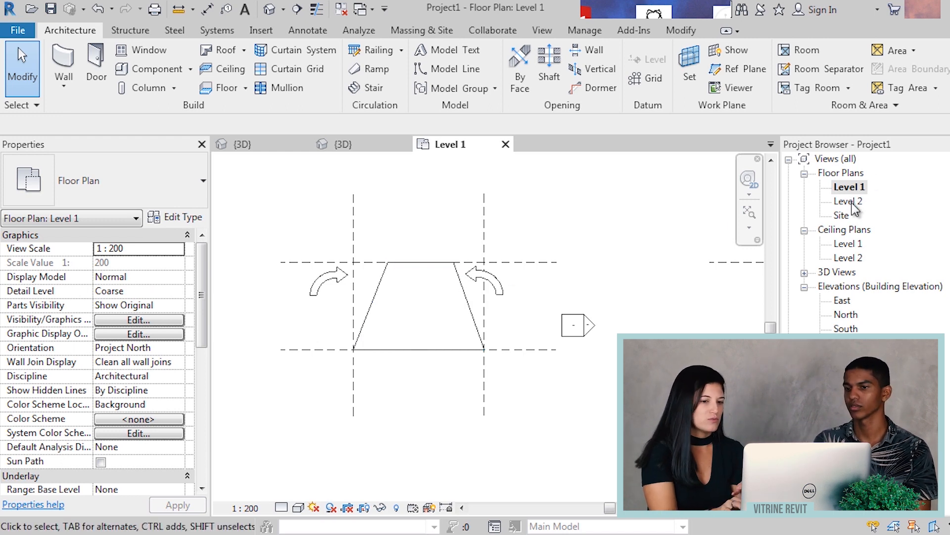
left_click(268, 8)
mouse_move(524, 346)
middle_mouse_down("shift")
mouse_move(535, 314)
mouse_move(537, 352)
middle_mouse_up("shift")
scroll(346, 349, "up", 1)
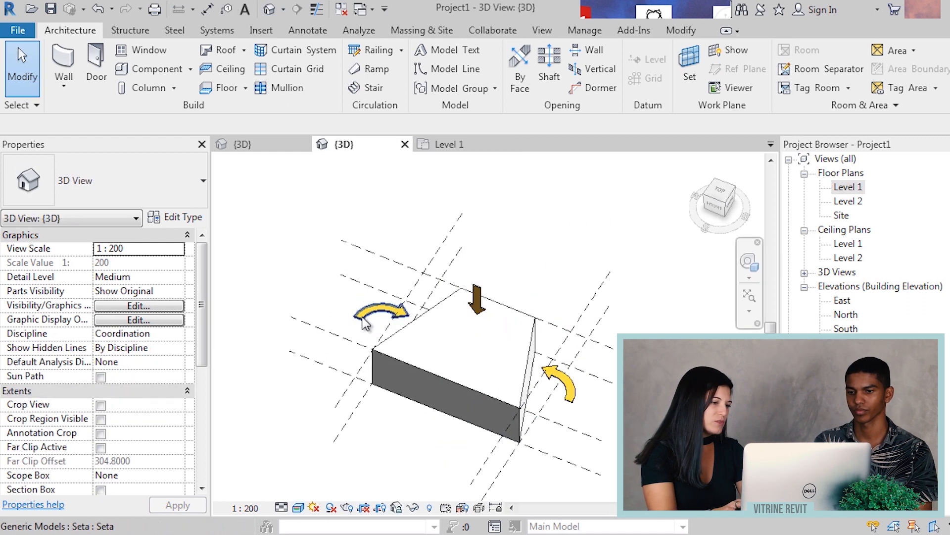
left_click(364, 322)
scroll(347, 311, "down", 2)
left_click(557, 226)
middle_click_drag(526, 284, 530, 263, "shift")
scroll(518, 347, "up", 1)
scroll(523, 429, "down", 1)
middle_click_drag(528, 420, 491, 388)
scroll(491, 388, "down", 2)
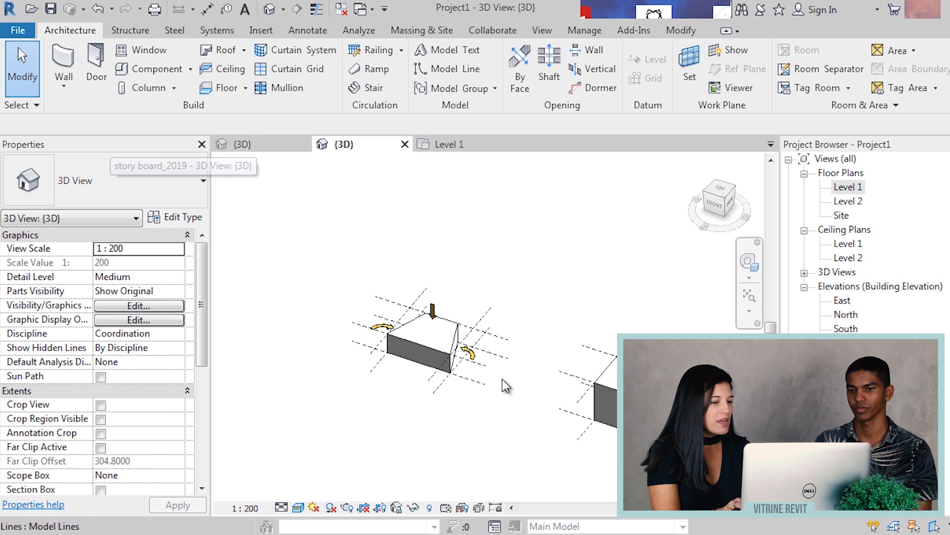
- Compare with the finished trapezoidal mass in the story board_2019 3D view and return to the Project1 3D view
left_click(278, 144)
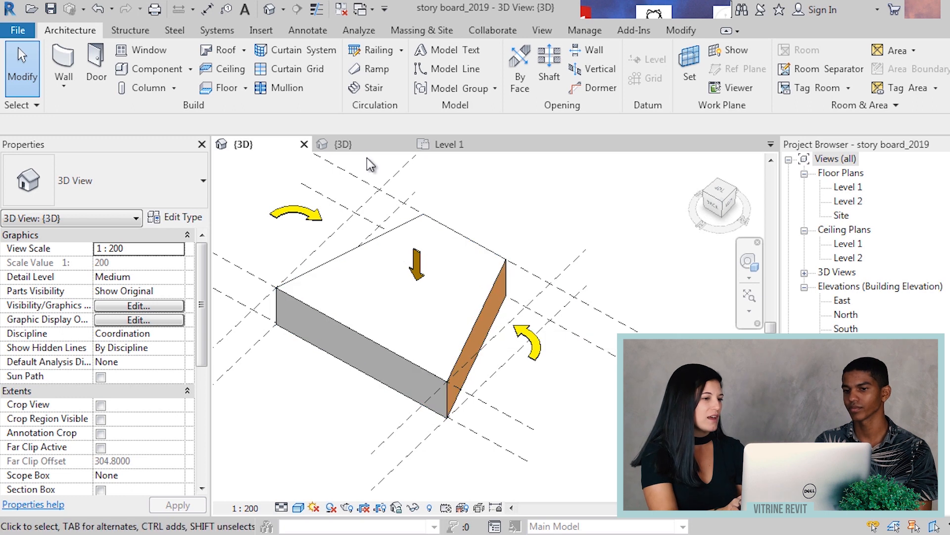
left_click(366, 144)
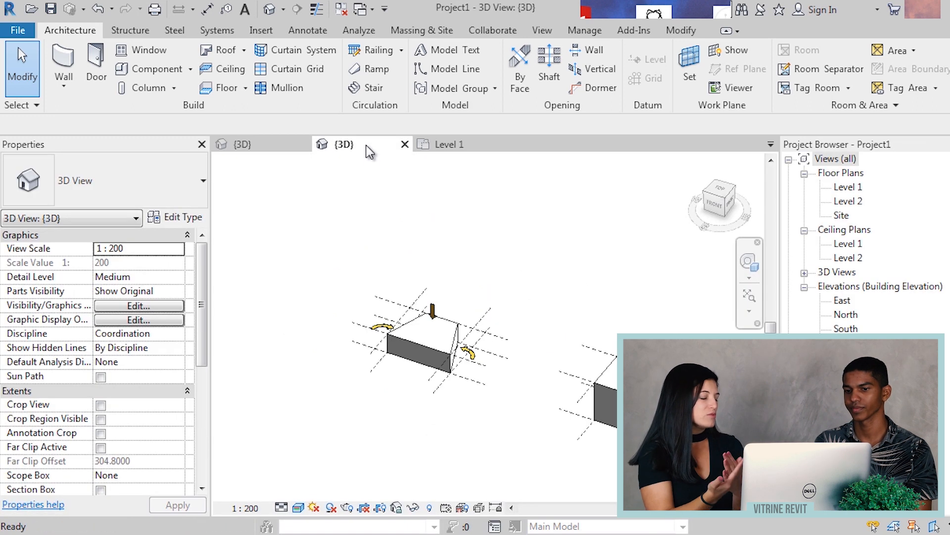
- Start the Paint tool and choose the Cherry material
scroll(500, 329, "up", 3)
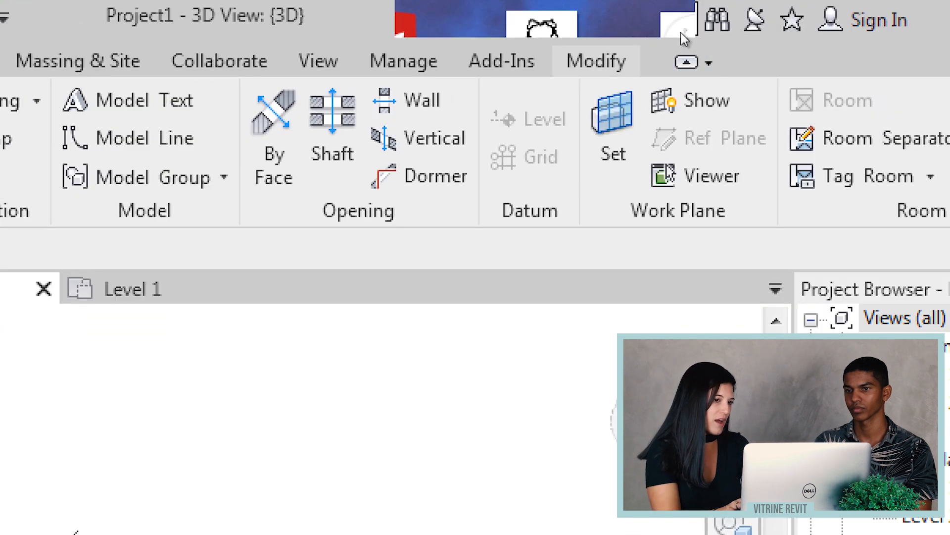
left_click(598, 61)
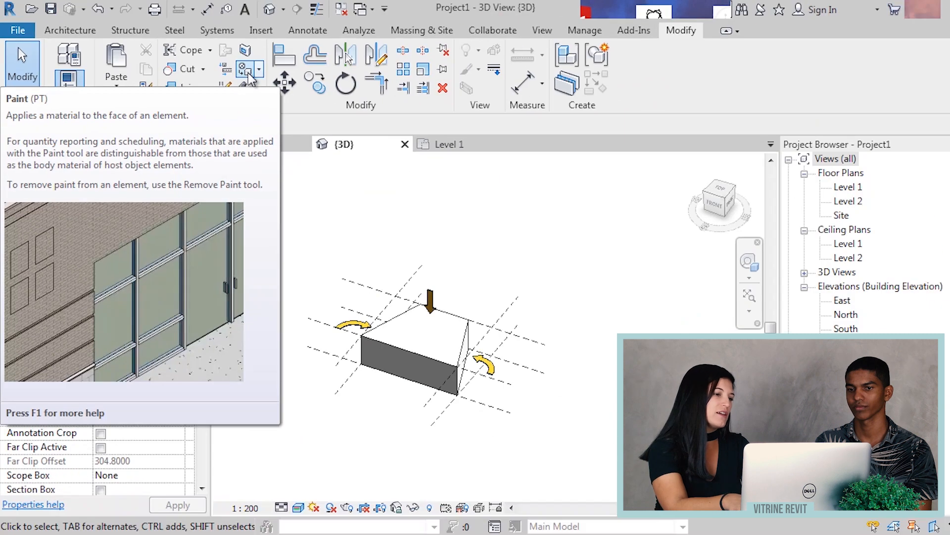
left_click(246, 71)
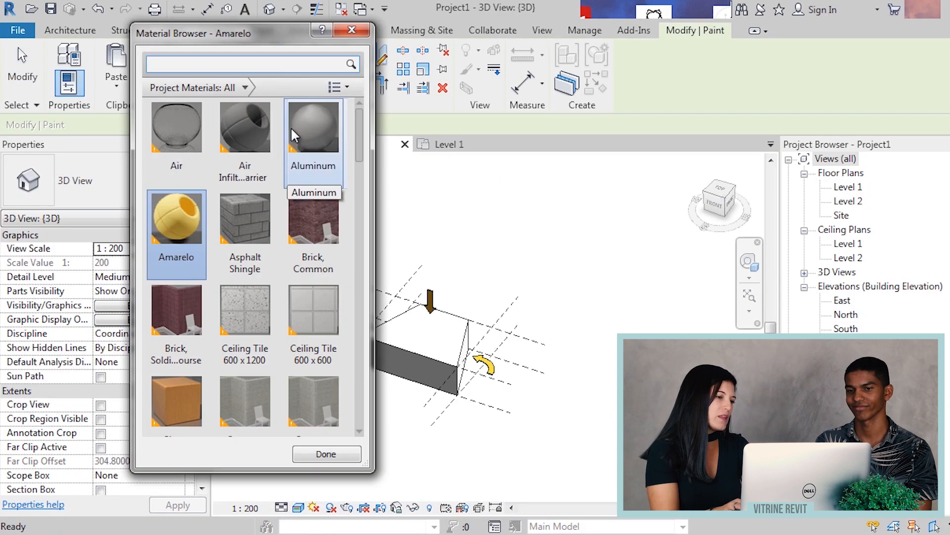
scroll(245, 387, "down", 1)
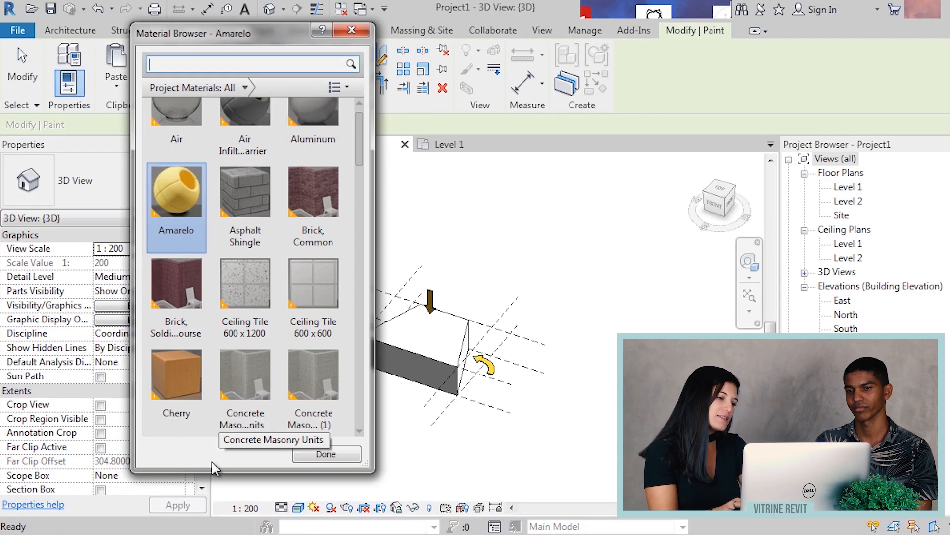
left_click(176, 367)
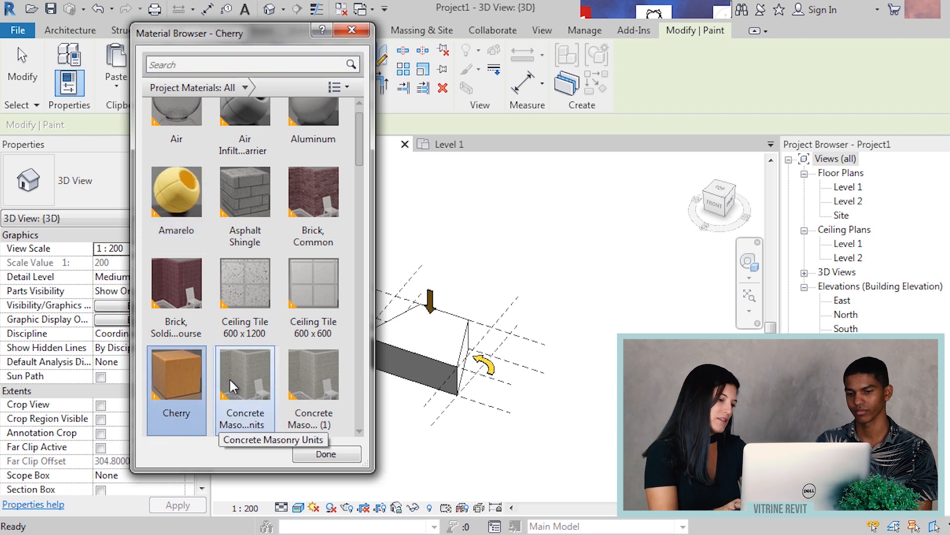
- Paint both slanted side faces of the trapezoidal mass with Cherry and finish painting
middle_click_drag(479, 396, 481, 381)
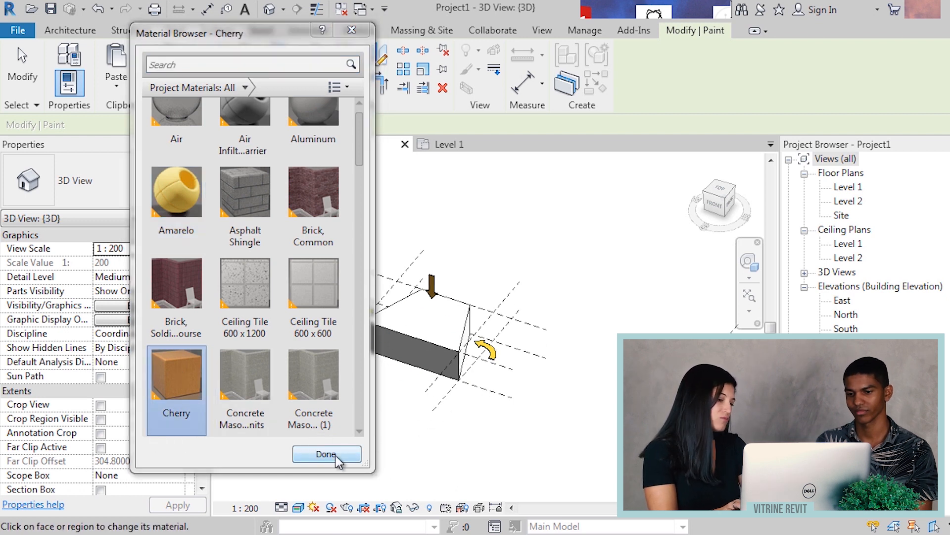
mouse_move(494, 366)
middle_mouse_down("shift")
mouse_move(452, 385)
mouse_move(505, 358)
mouse_move(454, 358)
mouse_move(571, 307)
middle_mouse_up("shift")
scroll(502, 353, "up", 1)
left_click(480, 310)
scroll(456, 350, "down", 1)
scroll(519, 278, "up", 2)
left_click(519, 276)
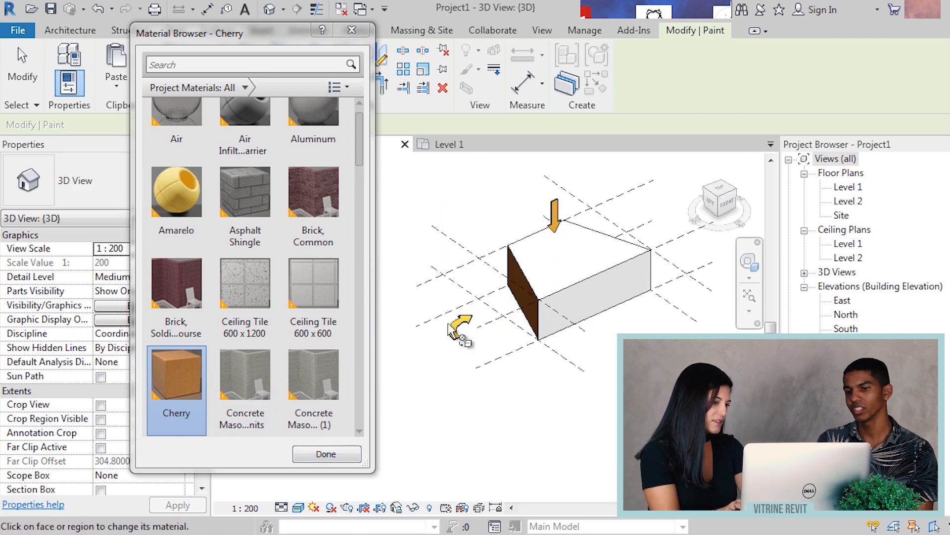
scroll(431, 303, "down", 1)
mouse_move(431, 309)
middle_mouse_down("shift")
mouse_move(451, 297)
mouse_move(490, 316)
mouse_move(560, 376)
middle_mouse_up("shift")
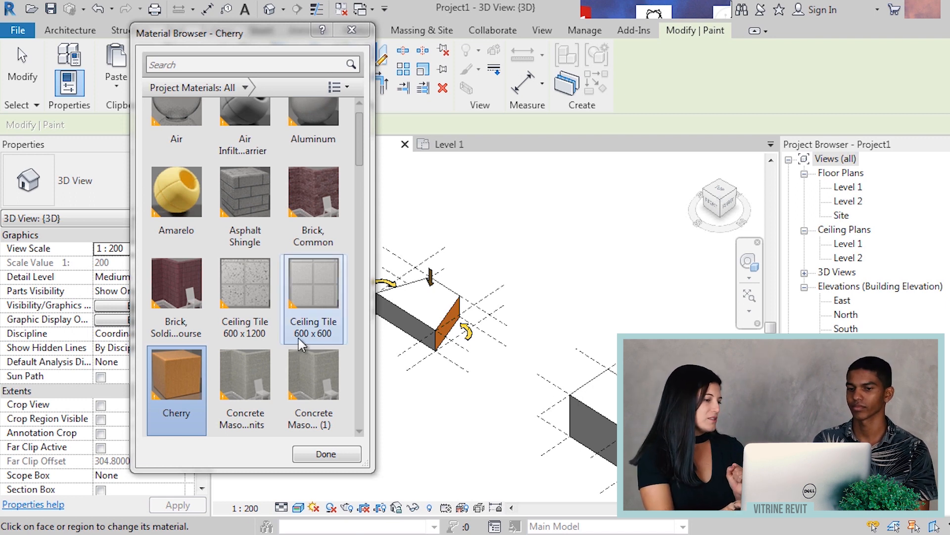
left_click(325, 454)
- Use Remove Paint to strip the Cherry material from the mass's right slanted face
scroll(435, 281, "up", 2)
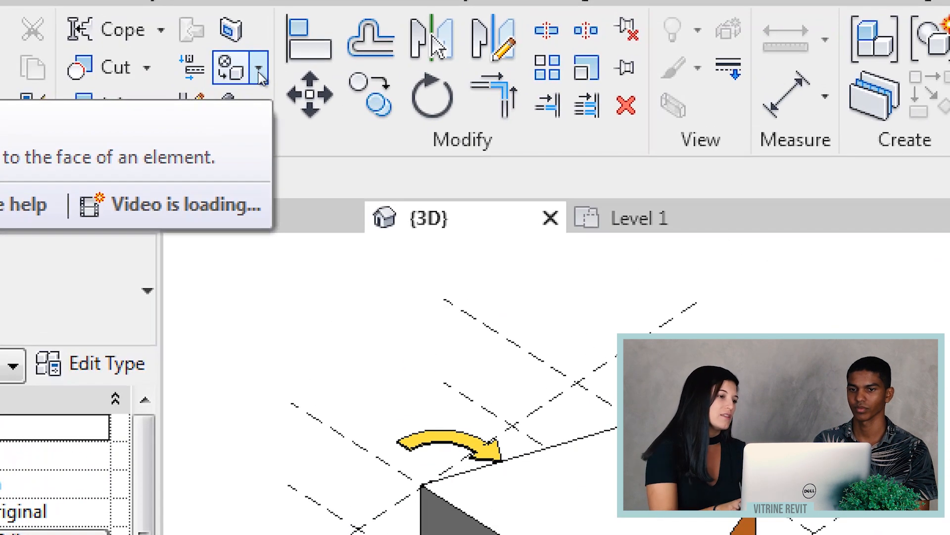
left_click(259, 69)
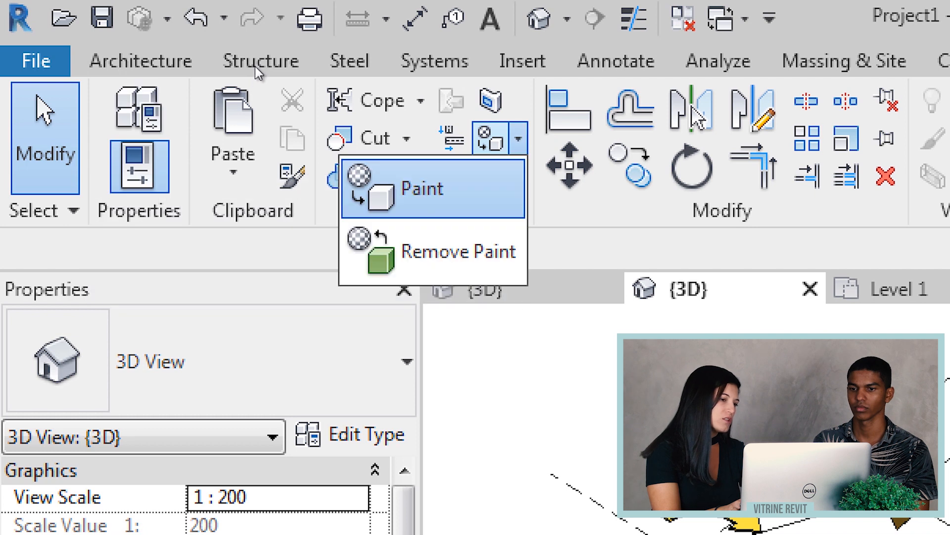
left_click(396, 251)
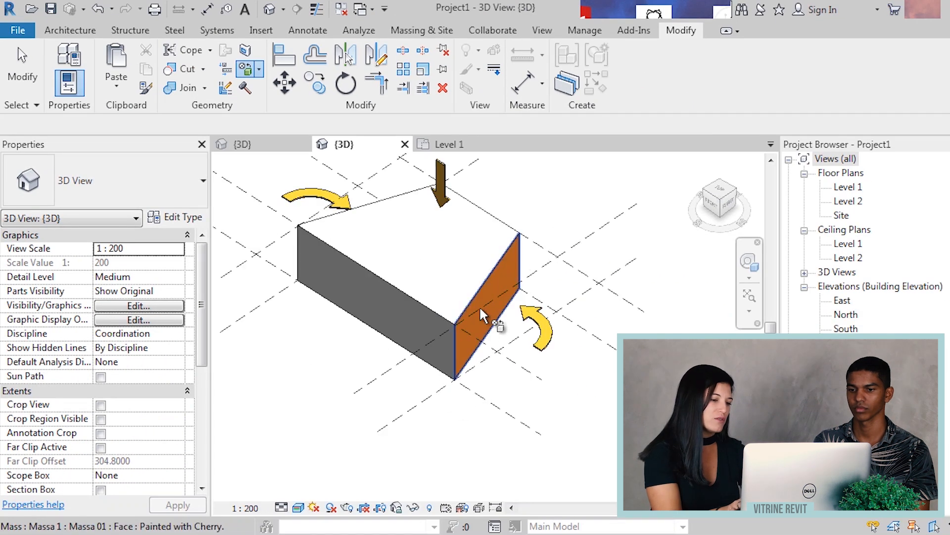
left_click(483, 301)
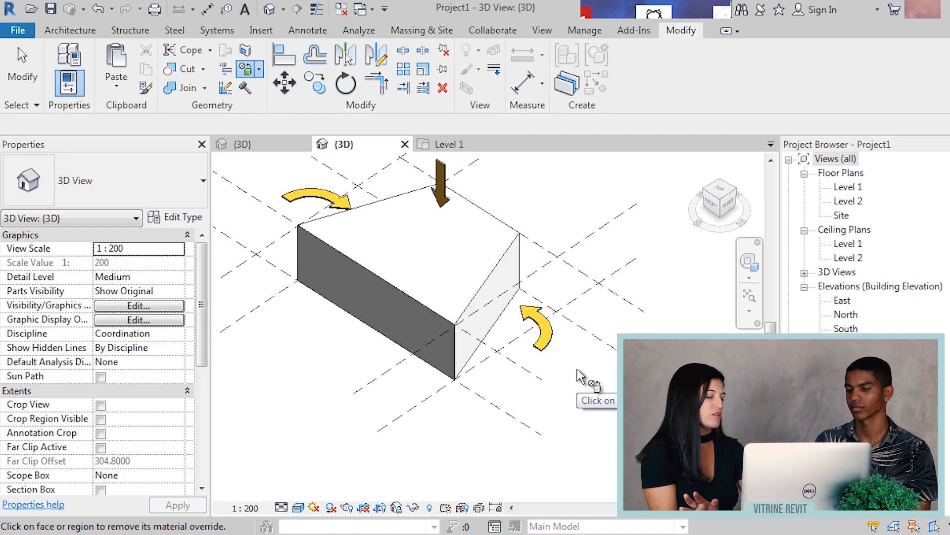
- Undo the paint removal on the slanted face and exit the Remove Paint tool
key("ctrl+z")
scroll(577, 368, "down", 3)
middle_click_drag(568, 365, 600, 376, "shift")
key("Escape")
- Examine the next volume stage, with its tapered painted faces and surrounding arrows, in the story board_2019 3D view
middle_click_drag(508, 376, 417, 363)
scroll(397, 378, "down", 2)
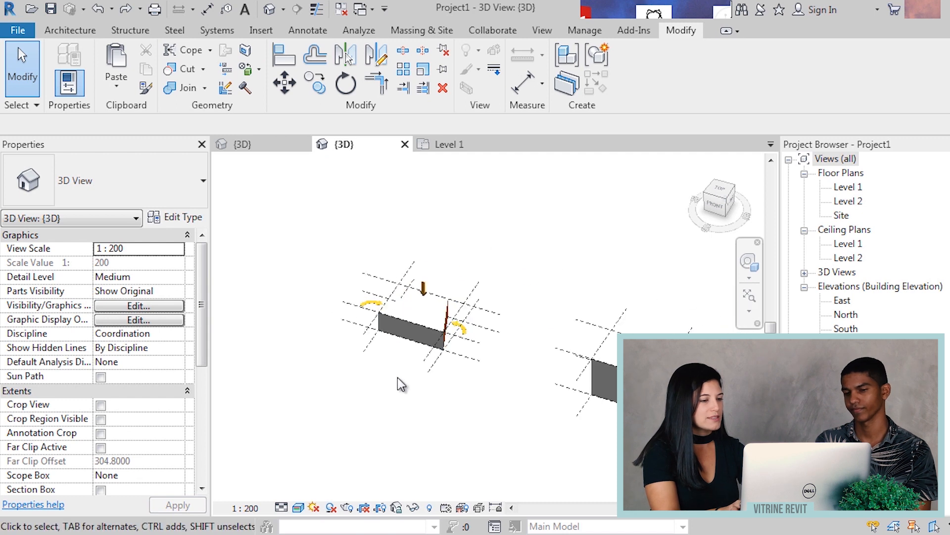
left_click(274, 151)
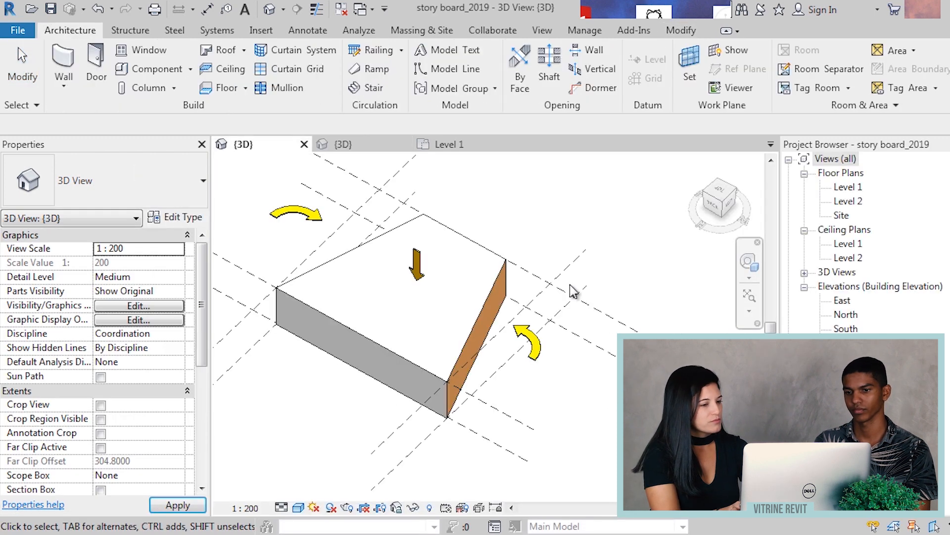
middle_click_drag(558, 311, 547, 336, "shift")
middle_click_drag(258, 228, 378, 317)
middle_click_drag(428, 319, 555, 398, "shift")
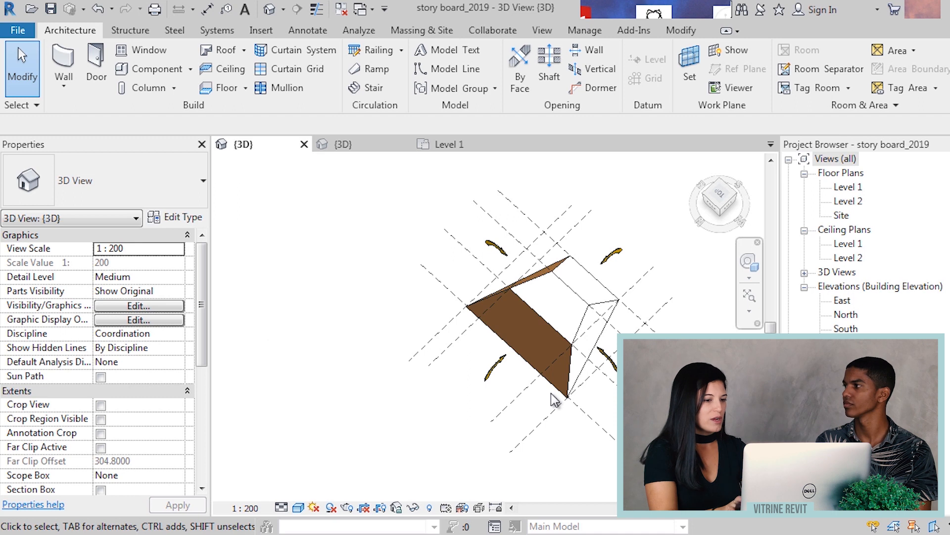
scroll(521, 336, "down", 1)
middle_click_drag(534, 297, 479, 249)
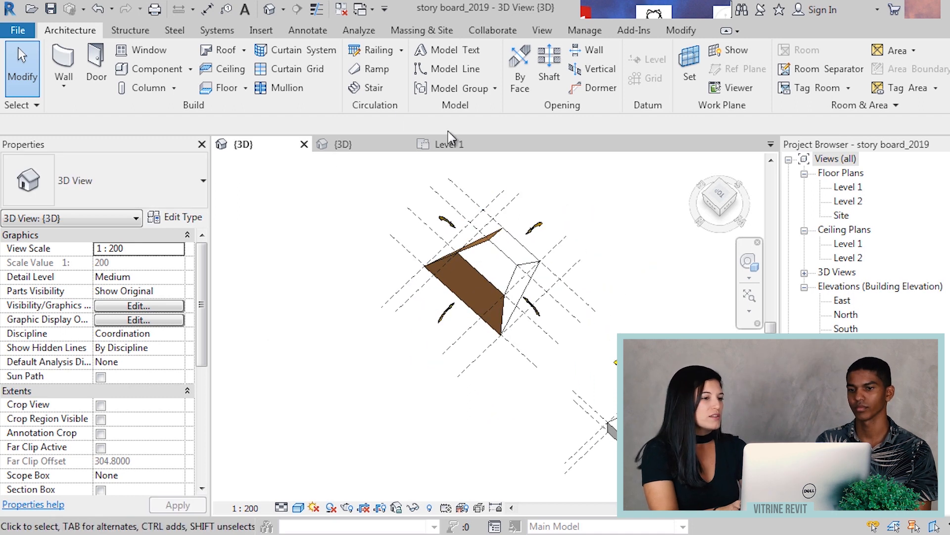
- Close the inactive views and return to the Project1 3D view
left_click(341, 8)
left_click(343, 146)
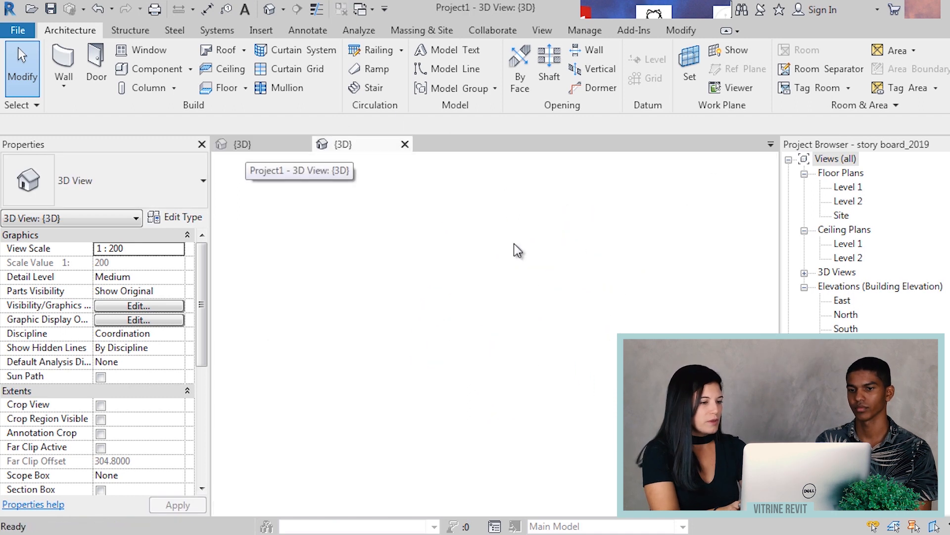
- Copy the trapezoidal mass with its arrows and guide lines about 47 m along the row, constrained, as the next stage
left_click_drag(497, 415, 340, 197)
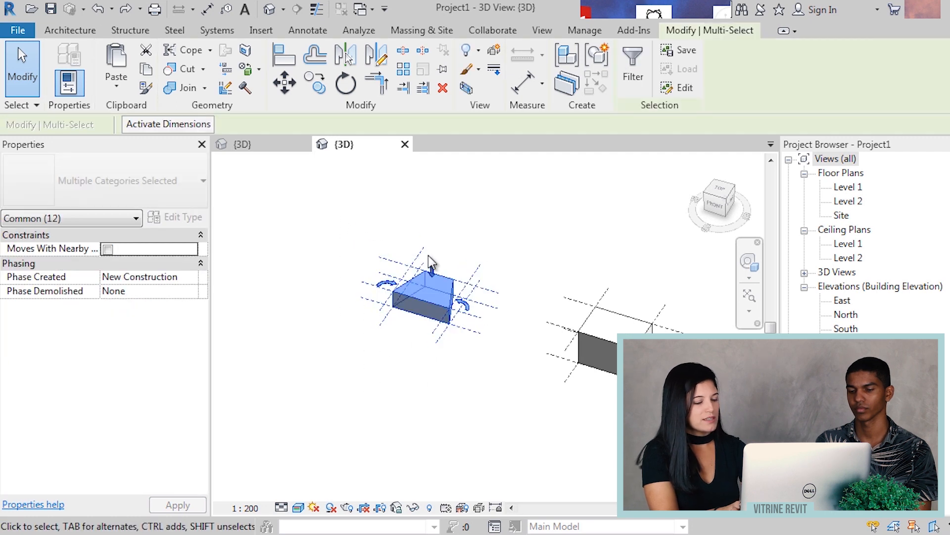
key("c")
key("o")
scroll(450, 335, "up", 2)
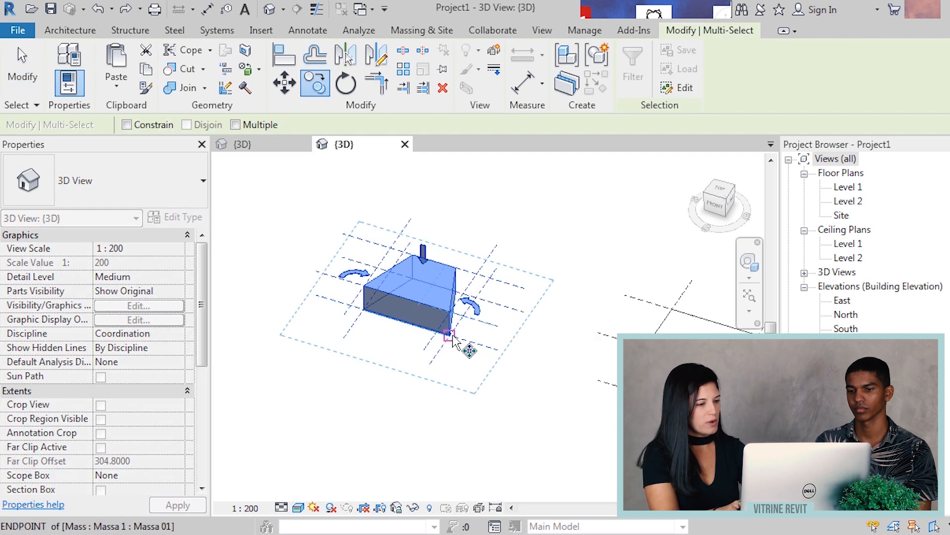
left_click(449, 335)
scroll(449, 335, "down", 2)
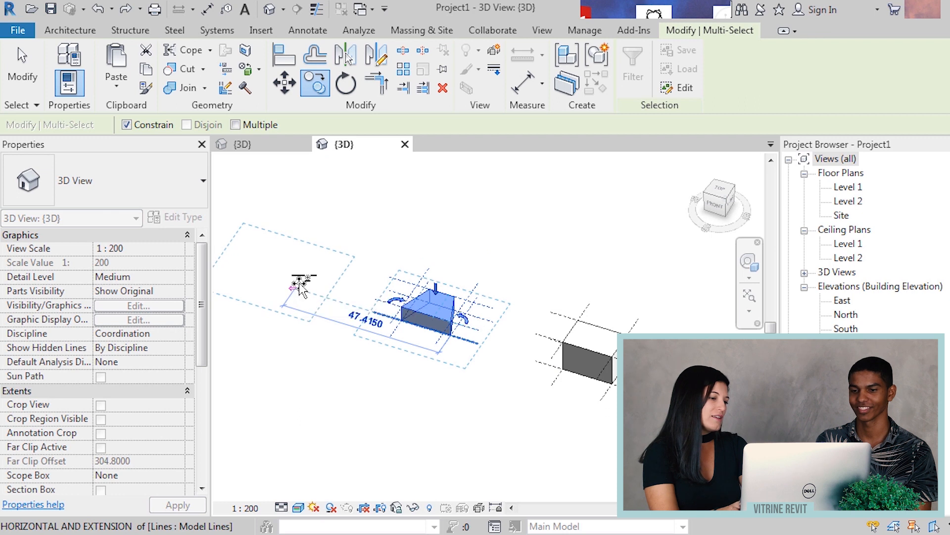
left_click(299, 284)
middle_click_drag(334, 307, 427, 313)
left_click(345, 348)
- Open the newly copied trapezoidal mass for in-place editing
scroll(365, 274, "up", 5)
middle_click_drag(383, 285, 422, 331)
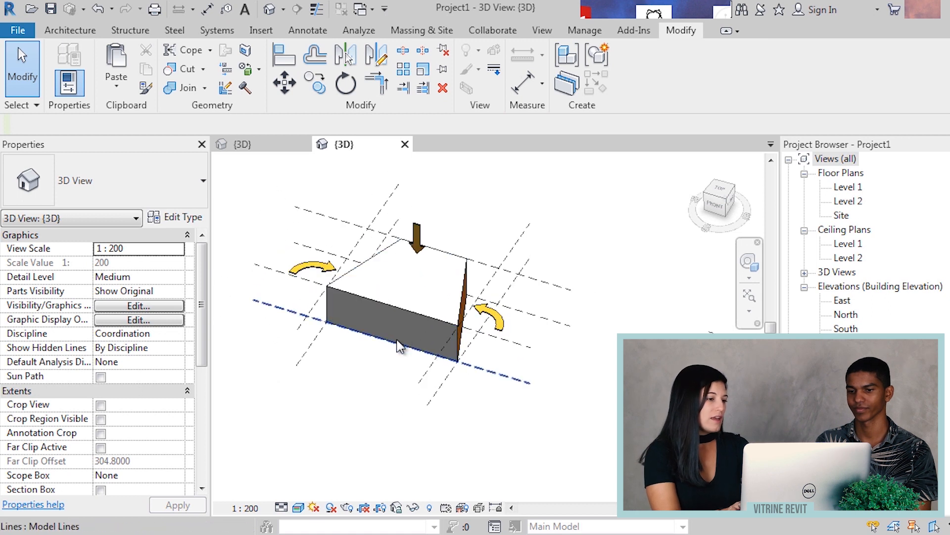
scroll(400, 322, "up", 2)
left_click(399, 319)
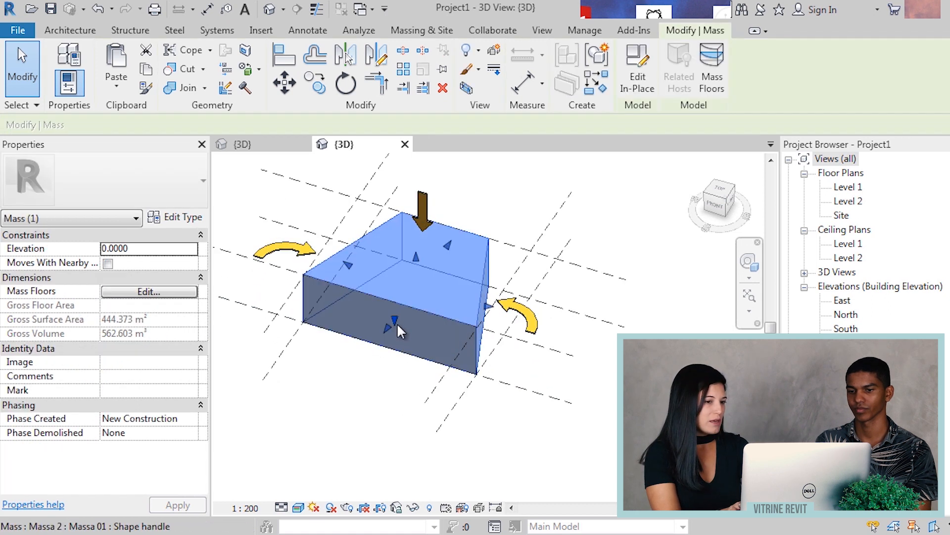
left_click(641, 74)
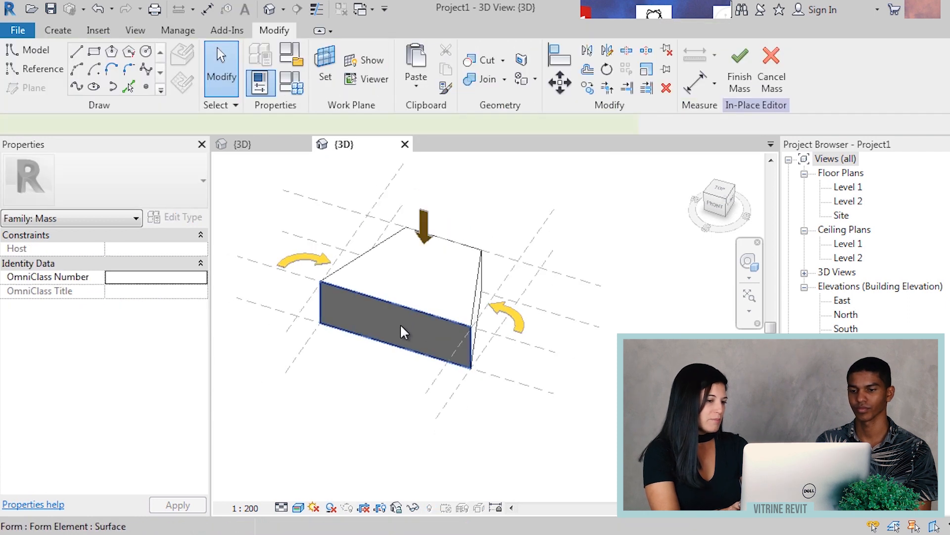
left_click(403, 323)
middle_click_drag(415, 361, 399, 350, "shift")
scroll(406, 297, "up", 3)
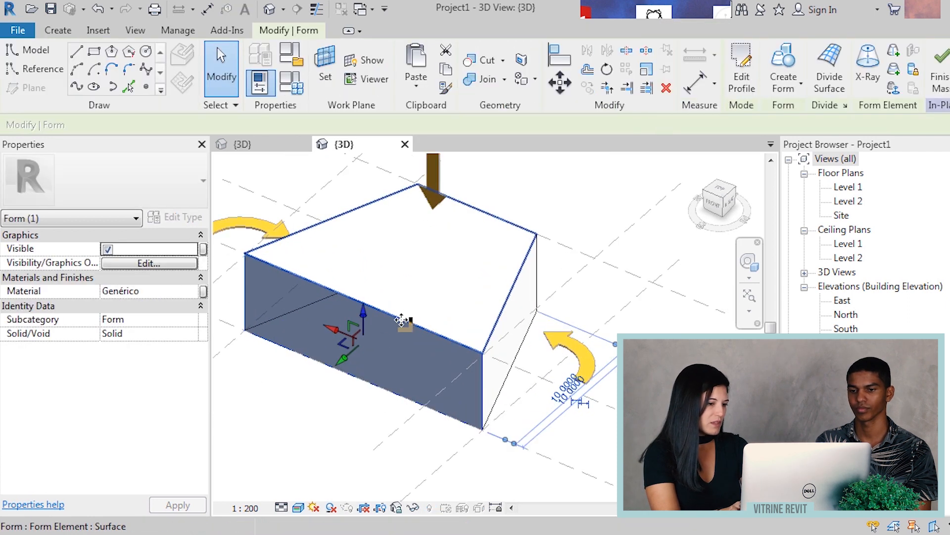
key("Escape")
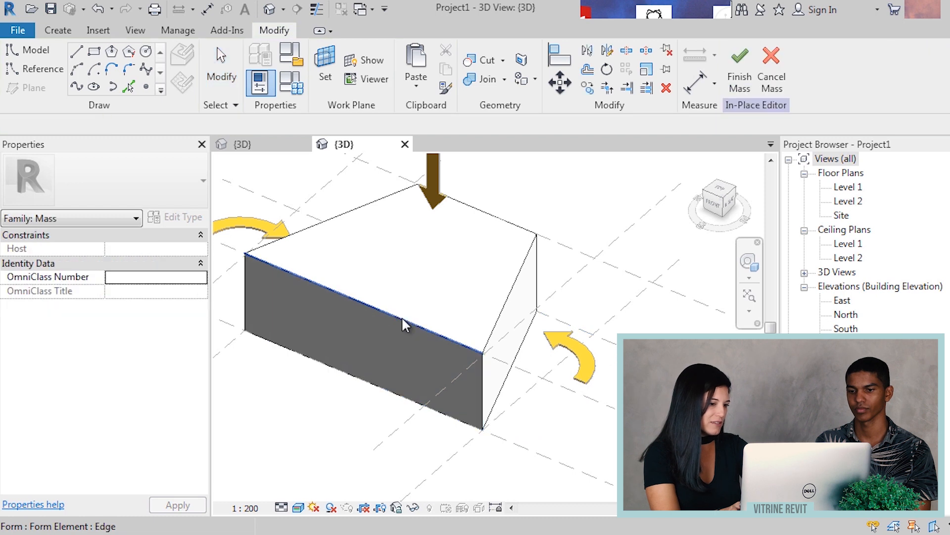
- Move the front face's top edge inward so the face slopes and the top is about 6.7 m deep
left_click(400, 320)
scroll(400, 320, "down", 1)
middle_click_drag(392, 319, 374, 289, "shift")
scroll(373, 289, "up", 4)
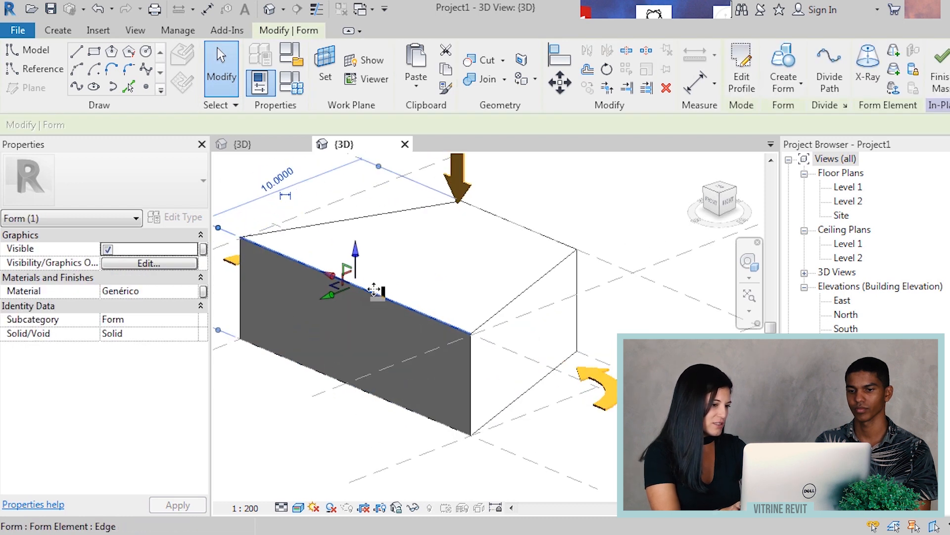
scroll(398, 304, "down", 2)
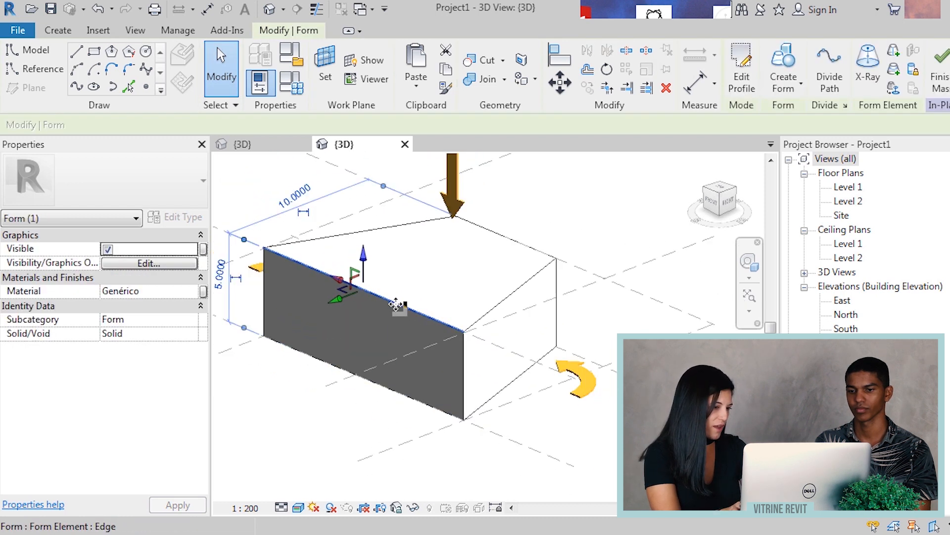
left_click_drag(347, 304, 395, 286)
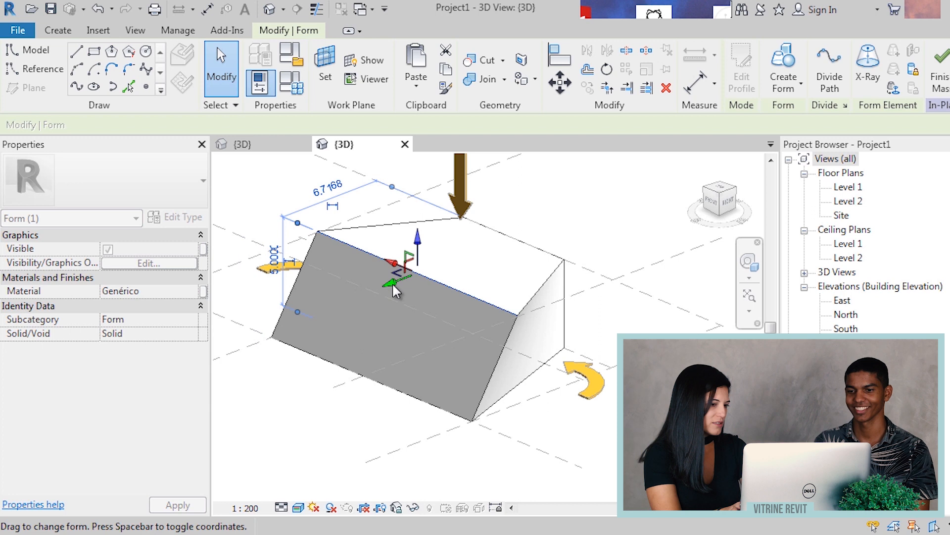
scroll(395, 288, "down", 2)
left_click(331, 454)
- Move the back face's top edge inward, reducing the top's depth to about 4.7 m
middle_click_drag(434, 297, 528, 335, "shift")
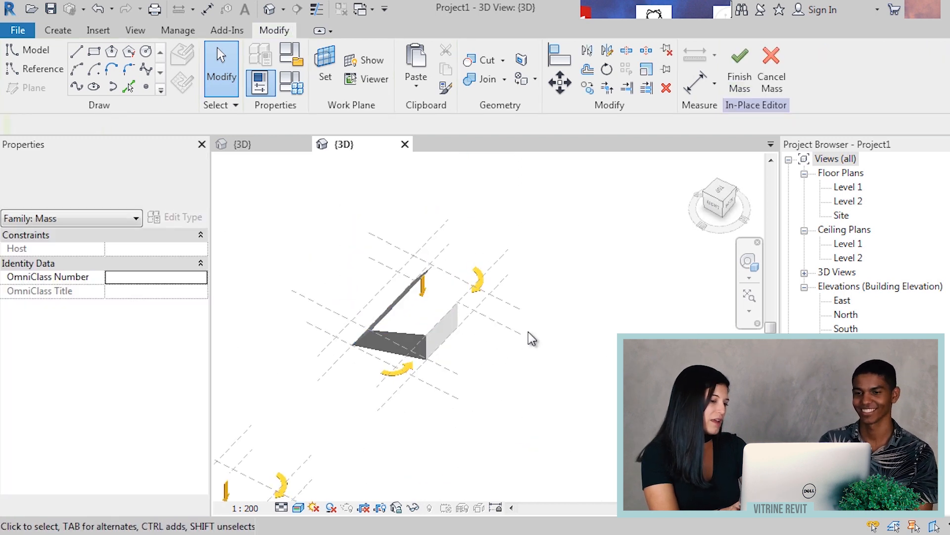
scroll(412, 310, "up", 3)
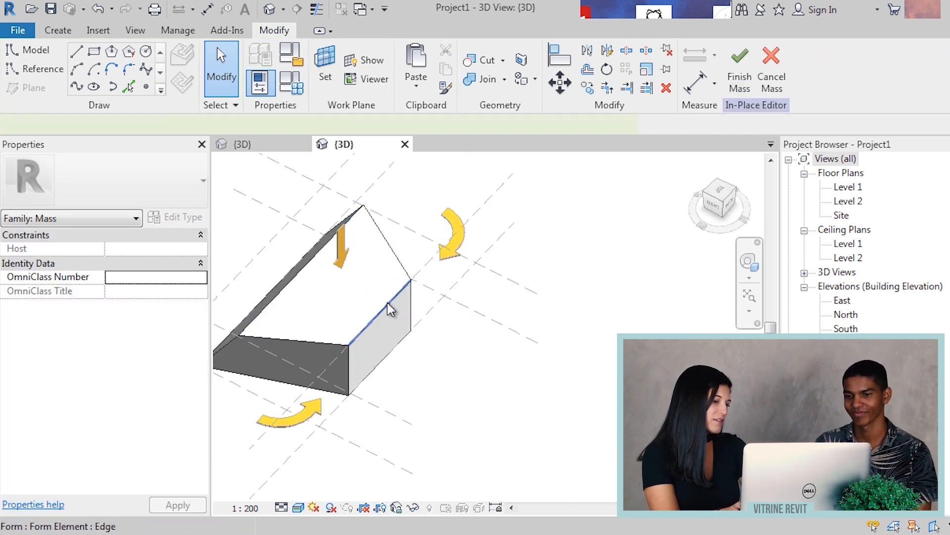
left_click(390, 303)
scroll(391, 304, "up", 2)
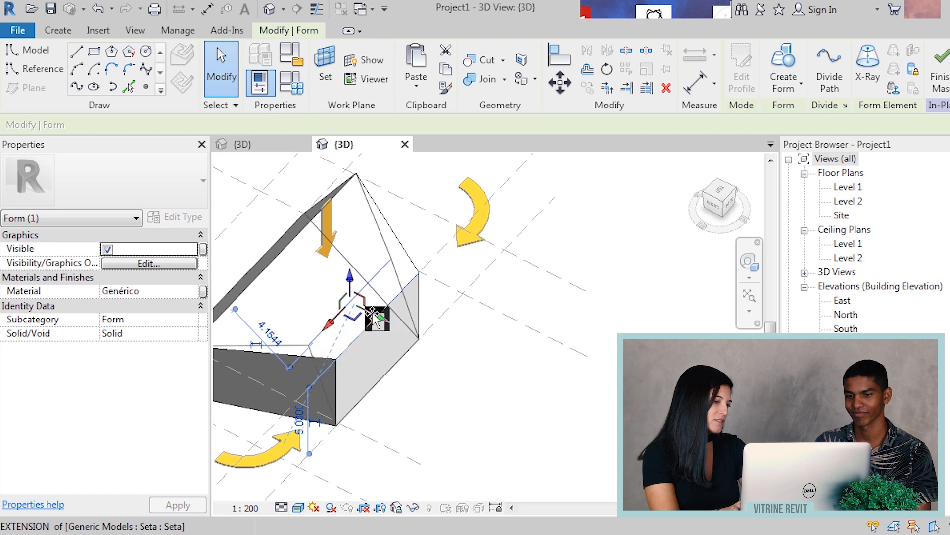
left_click_drag(374, 317, 372, 316)
scroll(376, 317, "down", 2)
left_click(490, 363)
scroll(492, 369, "down", 2)
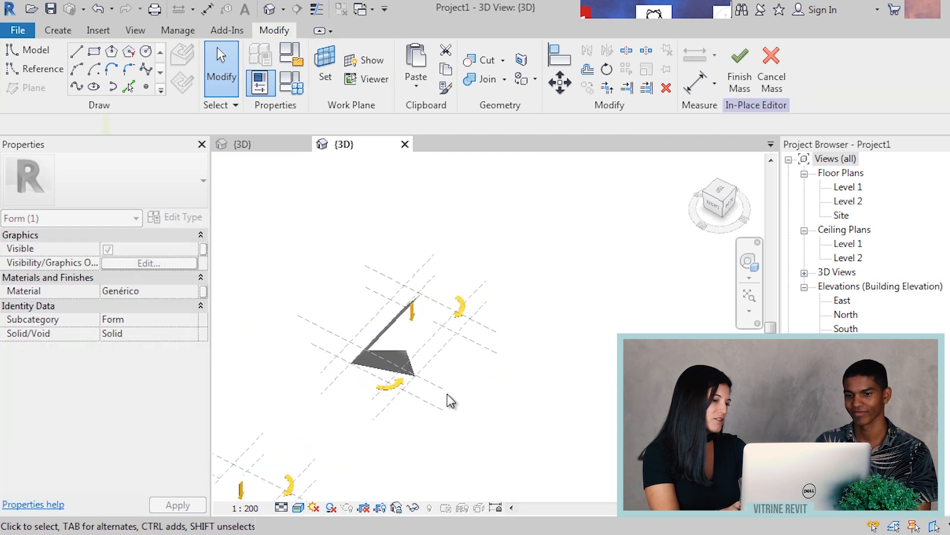
- Pull the right front top corner of the form inward to taper the adjoining side face
middle_click_drag(449, 396, 593, 426, "shift")
middle_click_drag(426, 355, 448, 347, "shift")
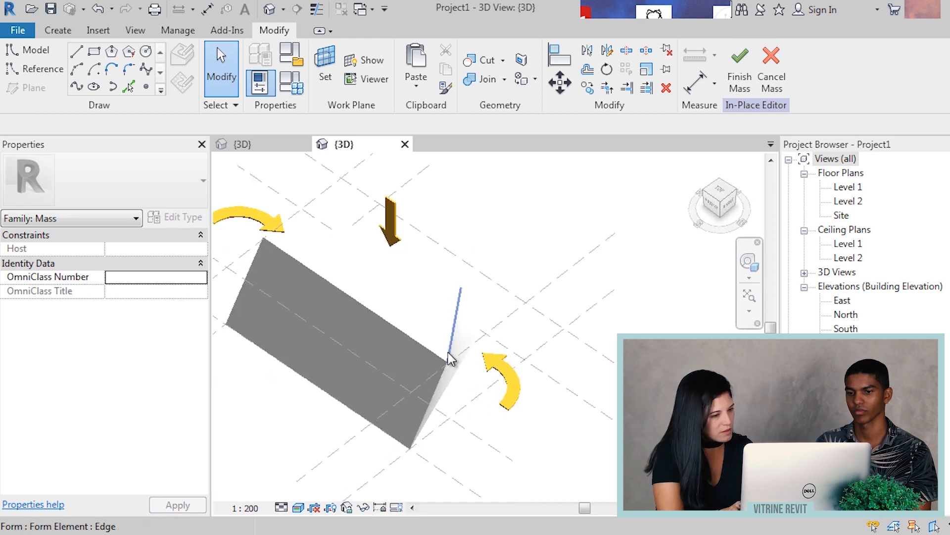
scroll(448, 369, "up", 3)
left_click(448, 367)
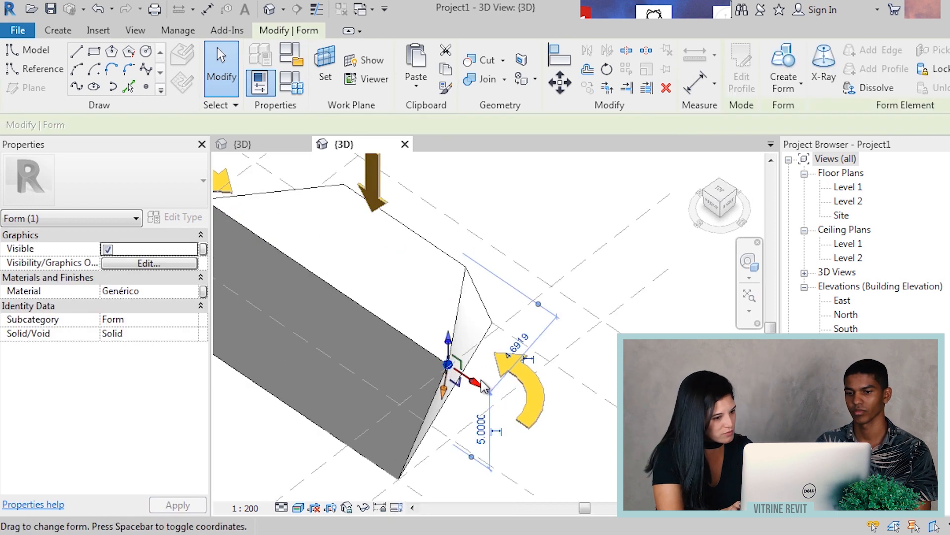
left_click_drag(471, 383, 422, 362)
scroll(420, 357, "down", 2)
left_click(564, 300)
- Pull the left front top corner of the form inward to taper the opposite side face
middle_click_drag(541, 310, 578, 488, "shift")
scroll(286, 346, "up", 3)
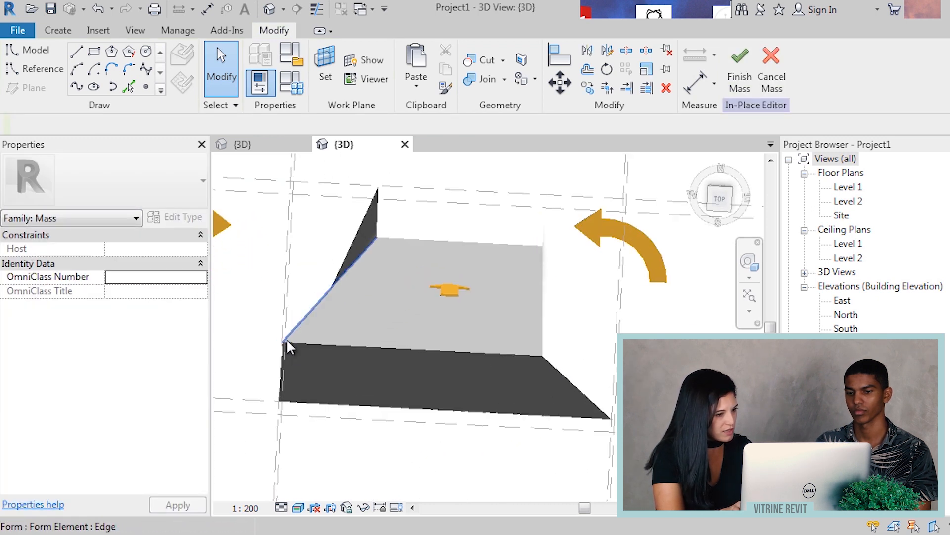
left_click(283, 343)
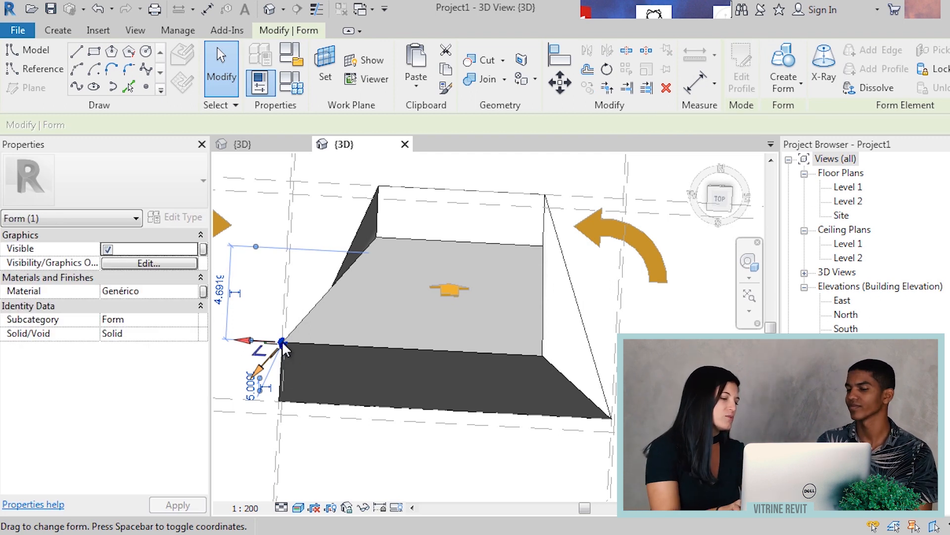
middle_click_drag(282, 347, 396, 247, "shift")
scroll(413, 262, "down", 2)
left_click_drag(413, 262, 442, 248)
mouse_move(492, 267)
middle_mouse_down("shift")
mouse_move(447, 304)
mouse_move(472, 330)
mouse_move(450, 409)
middle_mouse_up("shift")
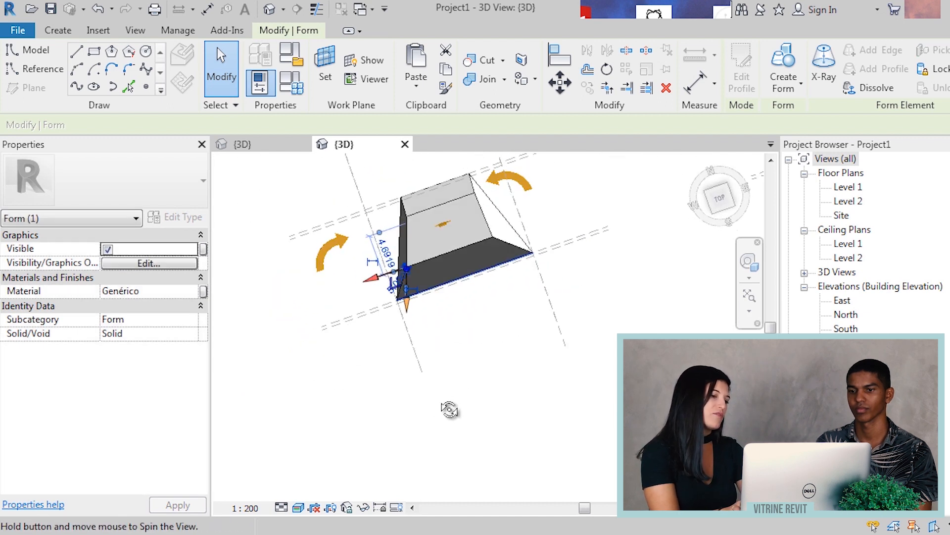
scroll(381, 280, "up", 4)
middle_click_drag(371, 285, 367, 281, "shift")
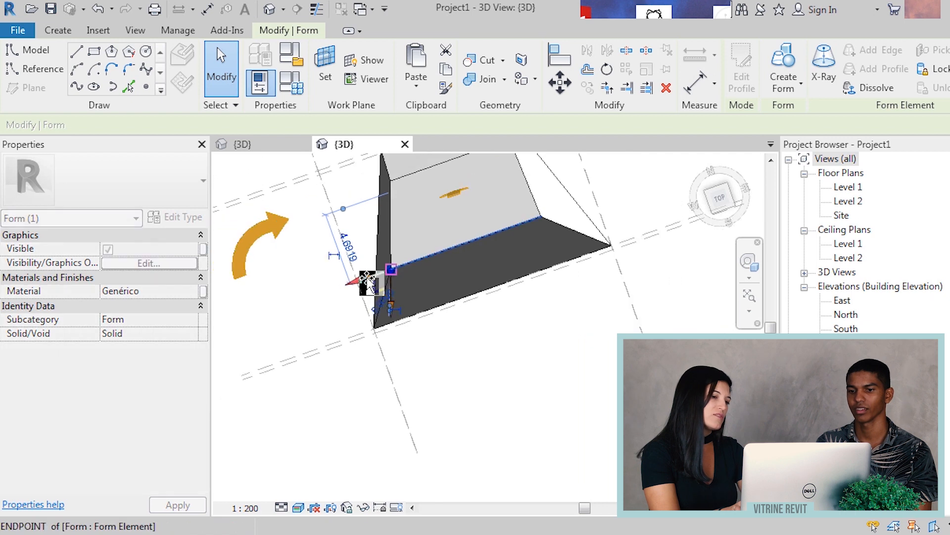
left_click_drag(385, 277, 383, 274)
scroll(383, 275, "down", 1)
left_click(513, 337)
middle_click_drag(528, 298, 551, 376)
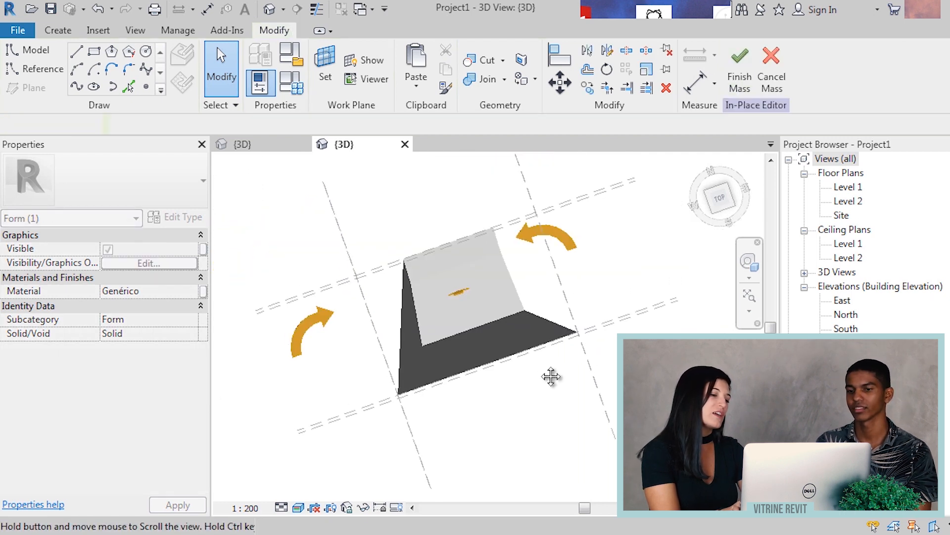
- Check the form's tapered top from several angles and finish the in-place mass edit
middle_click_drag(509, 262, 436, 354, "shift")
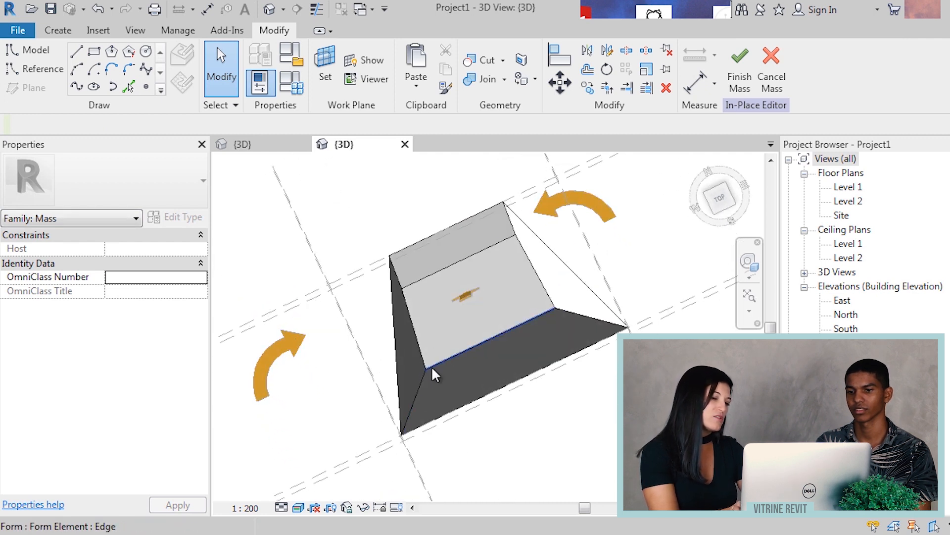
left_click(426, 370)
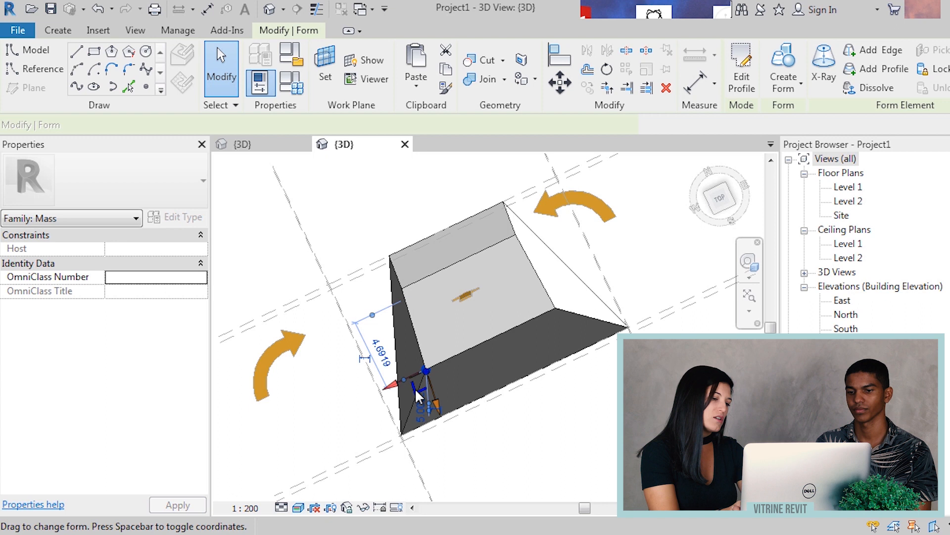
left_click(531, 403)
middle_click_drag(531, 403, 471, 399, "shift")
middle_click_drag(505, 456, 594, 385, "shift")
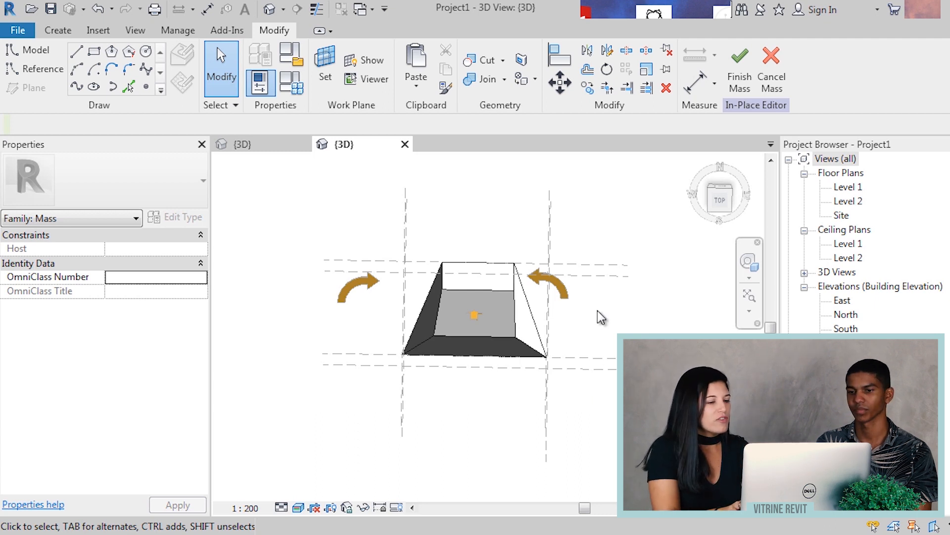
scroll(601, 317, "down", 1)
left_click(750, 92)
middle_click_drag(549, 459, 495, 313, "shift")
scroll(494, 309, "up", 2)
middle_click_drag(548, 388, 563, 371, "shift")
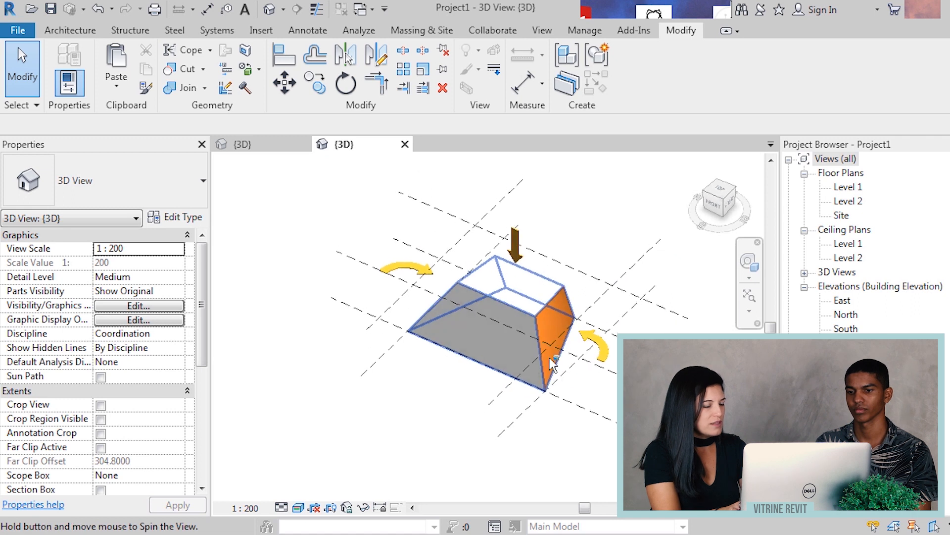
- Examine the arrows around the tapered mass in the story board_2019 3D view and return to the Project1 3D view
left_click(253, 142)
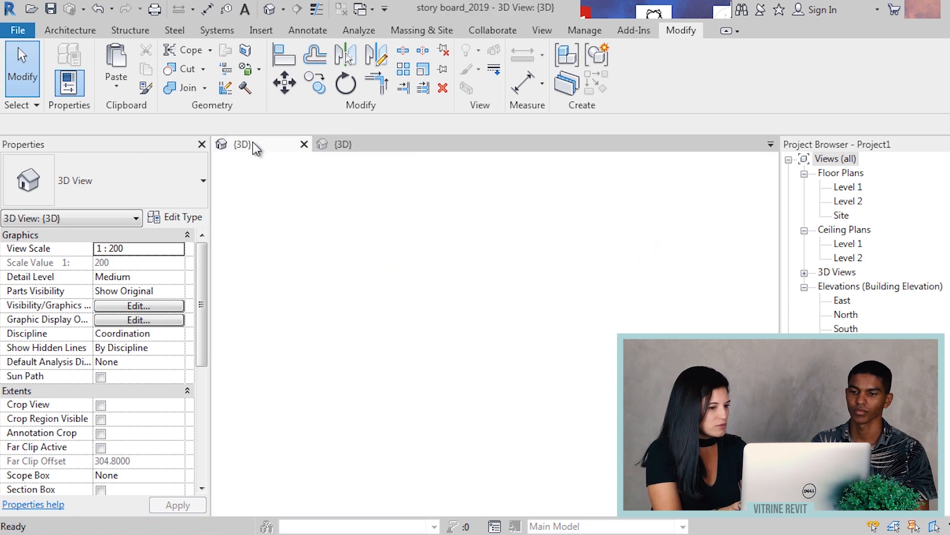
middle_click_drag(520, 328, 537, 351, "shift")
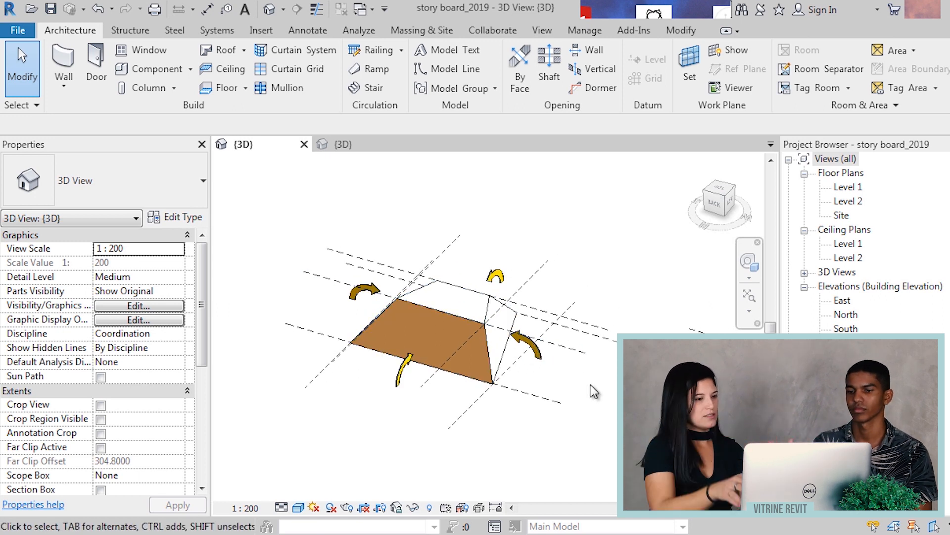
left_click(361, 149)
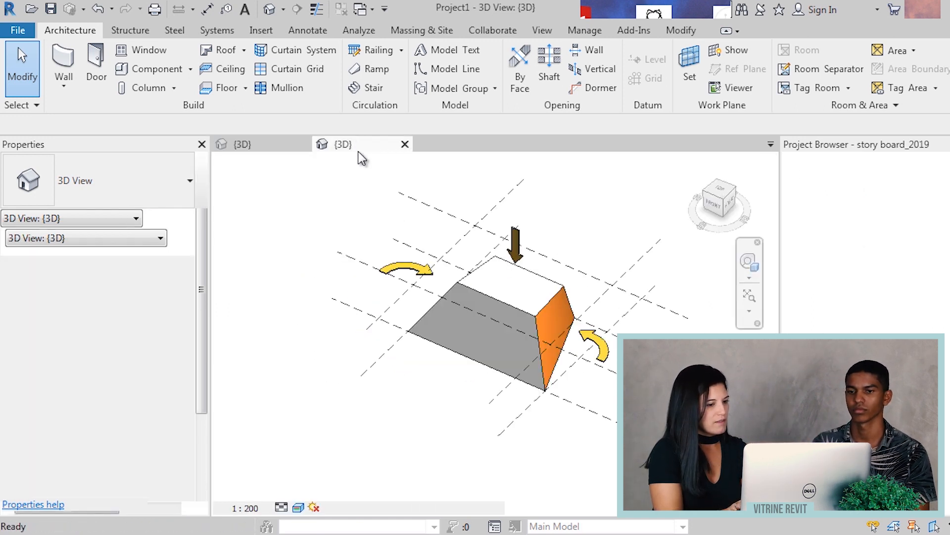
- Delete the vertical arrow and the two curved arrows around the newly tapered mass
left_click(463, 255)
middle_click_drag(494, 224, 501, 249)
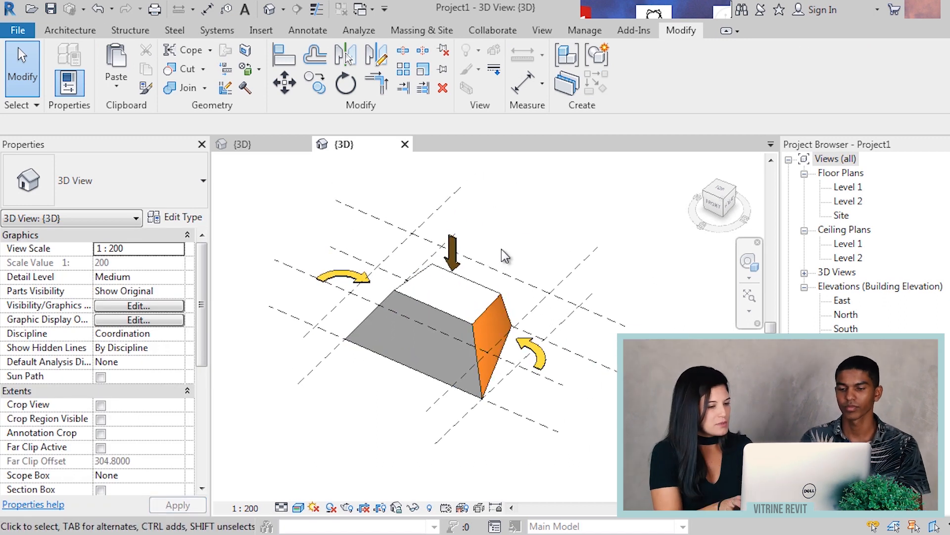
left_click(459, 257)
key("Delete")
left_click(539, 370)
key("Delete")
left_click(347, 276)
key("Delete")
- Place a Seta 5 curved arrow component beside the orange face of the tapered mass
key("c")
key("m")
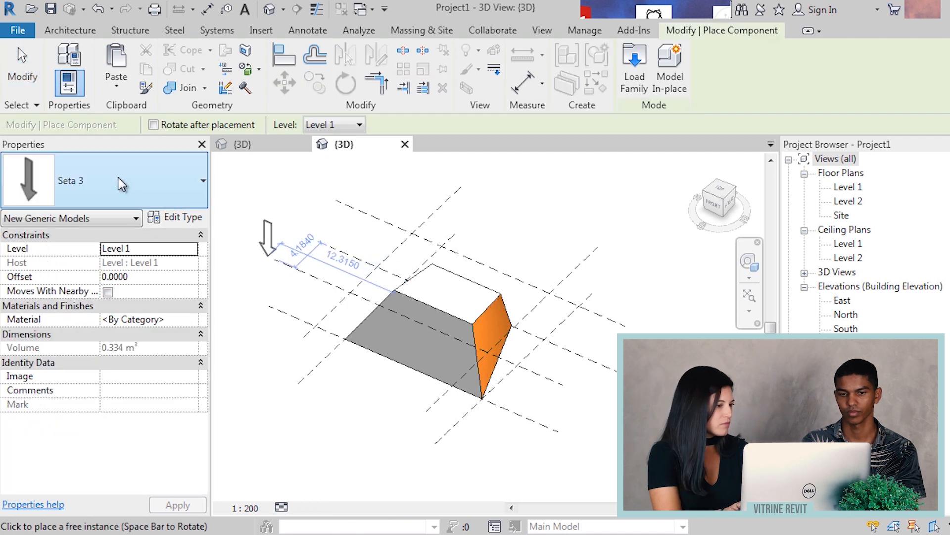
left_click(121, 184)
left_click_drag(203, 390, 204, 418)
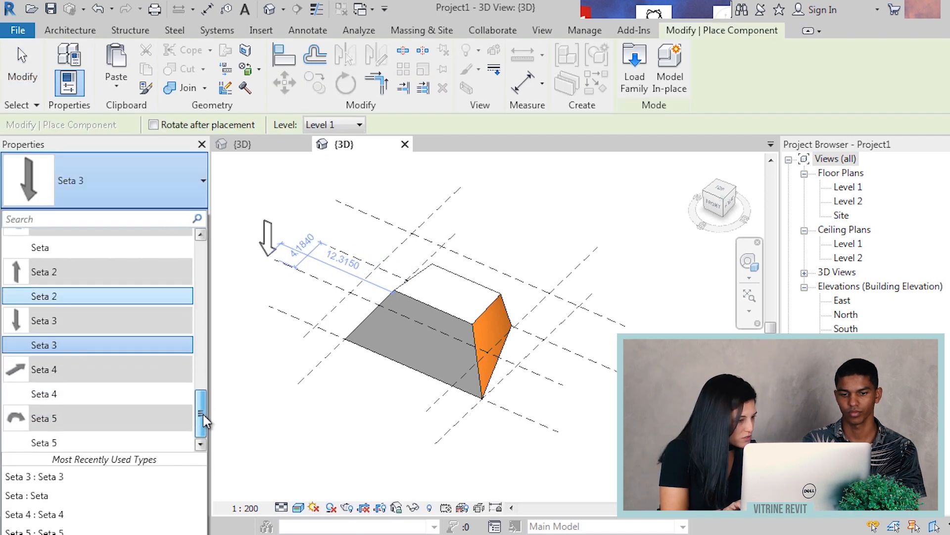
left_click(85, 443)
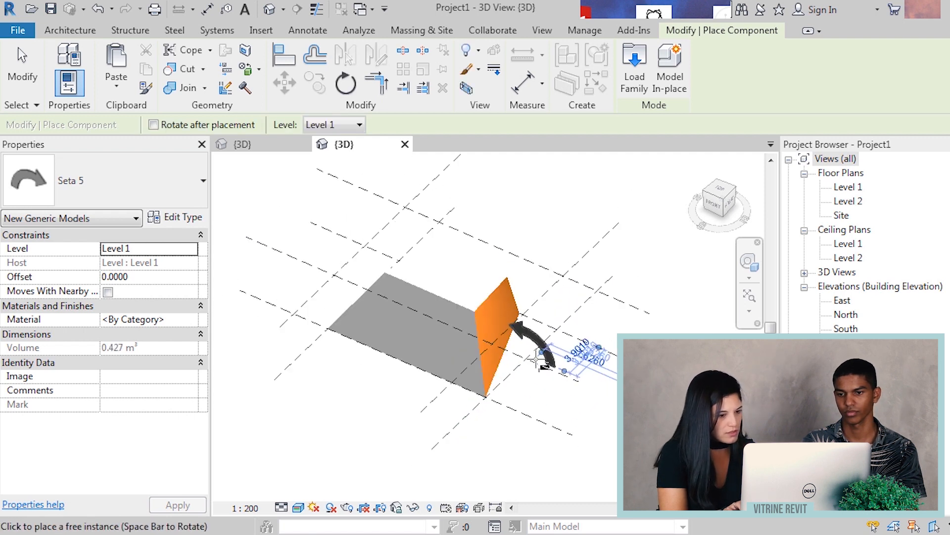
left_click(543, 365)
key("Escape")
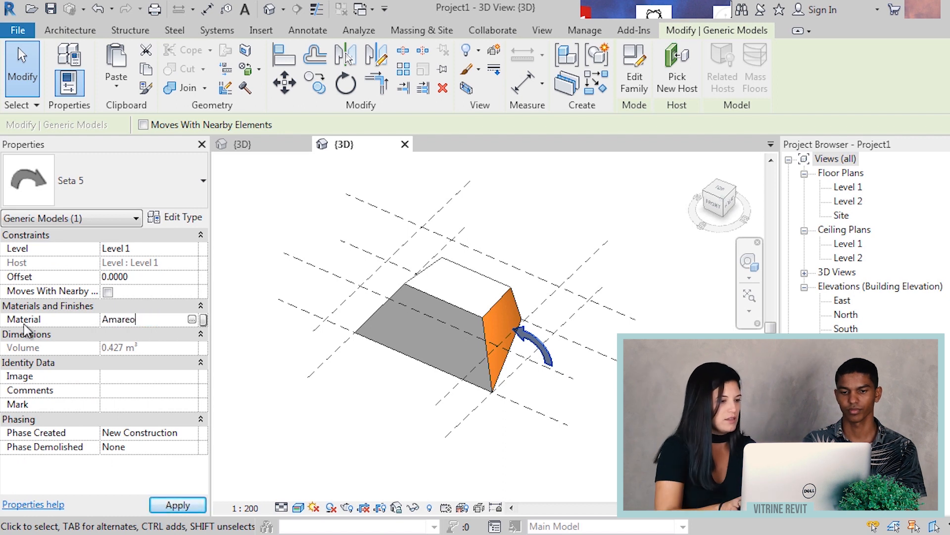
- Set the curved arrow's material to Amarelo and shift the arrow slightly closer to the orange face
left_click(248, 353)
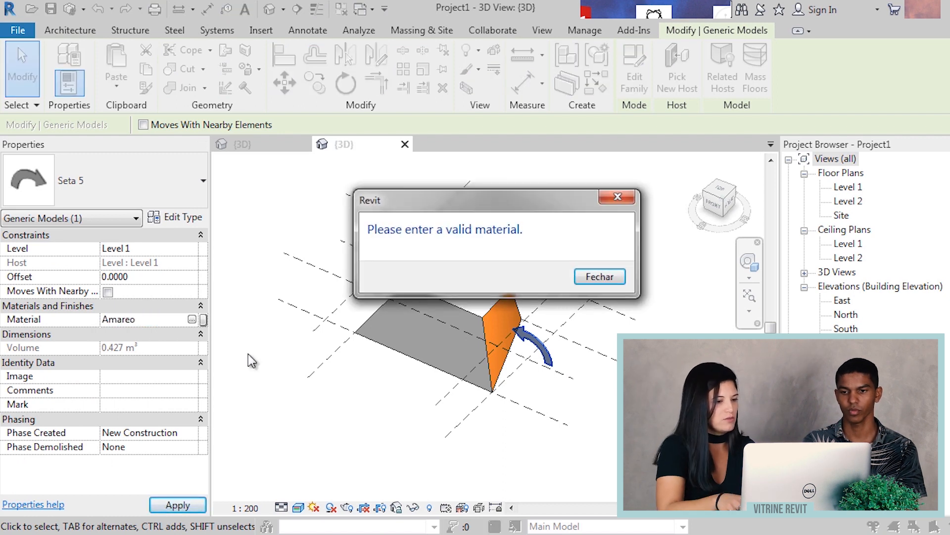
left_click(599, 278)
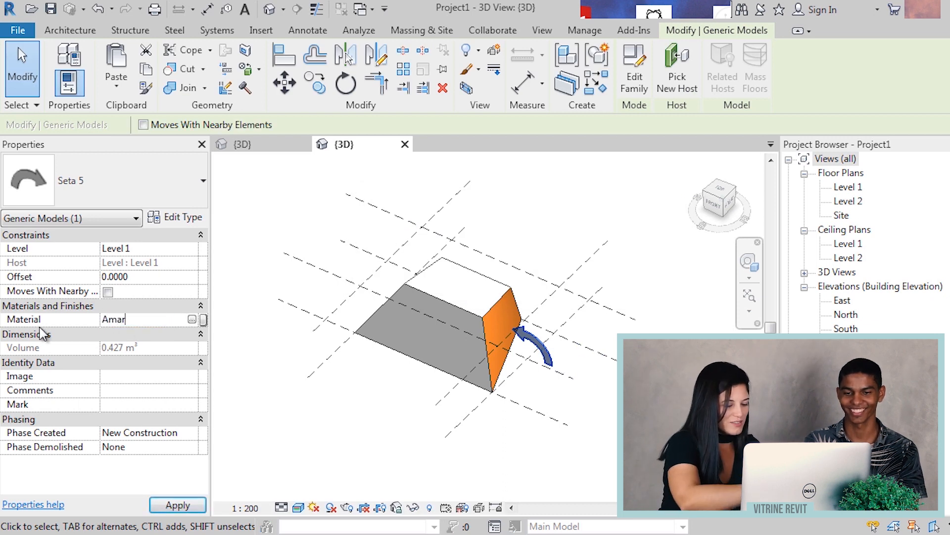
left_click(328, 420)
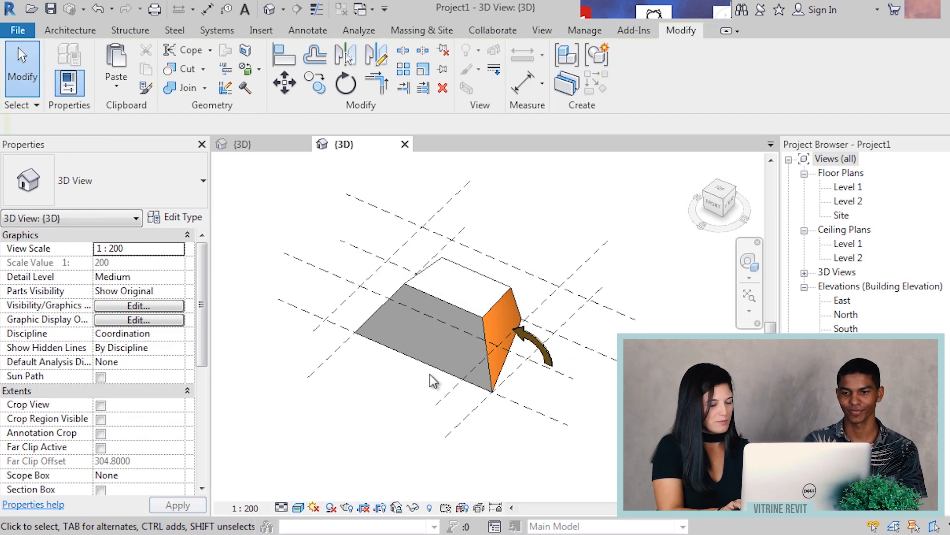
scroll(524, 354, "up", 3)
left_click(532, 352)
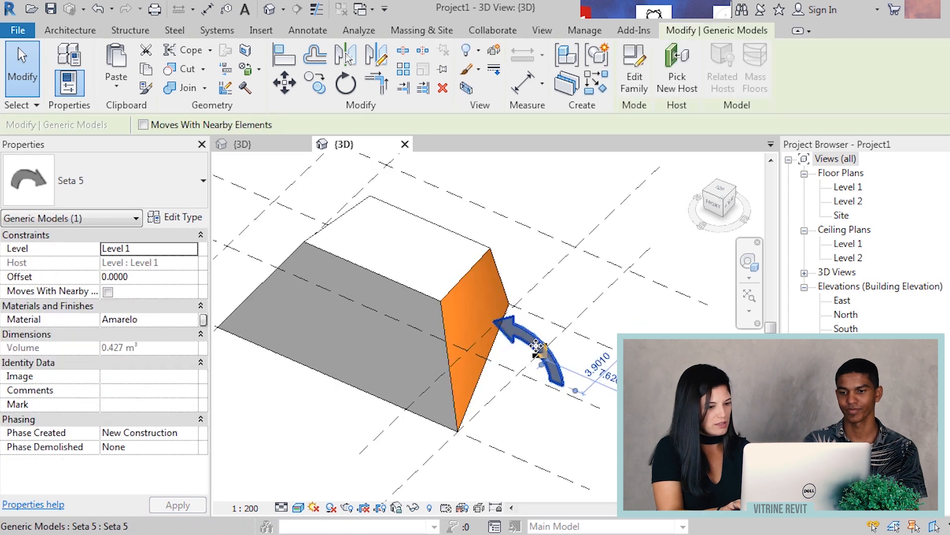
scroll(552, 345, "down", 3)
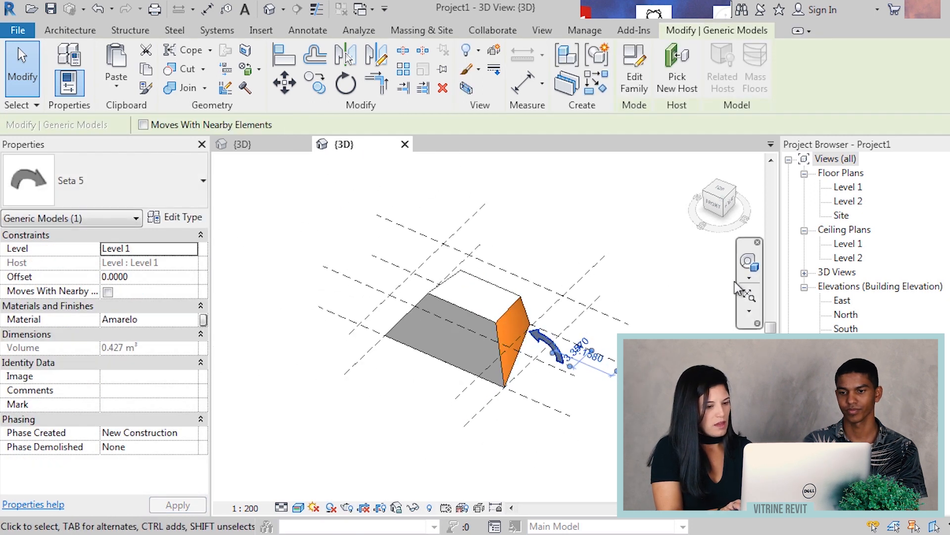
- Mirror a copy of the curved arrow across the mass's vertical centre axis in the Level 1 floor plan
double_click(868, 187)
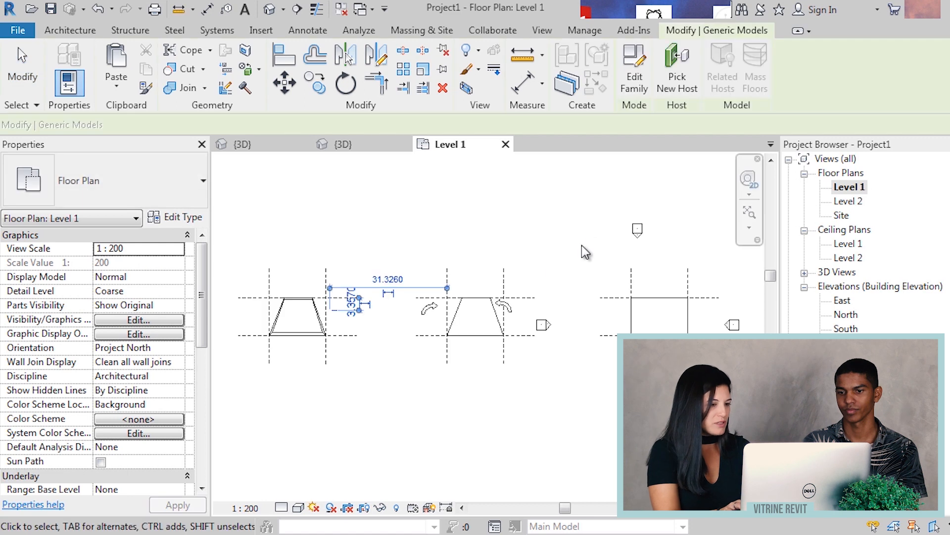
scroll(327, 319, "up", 5)
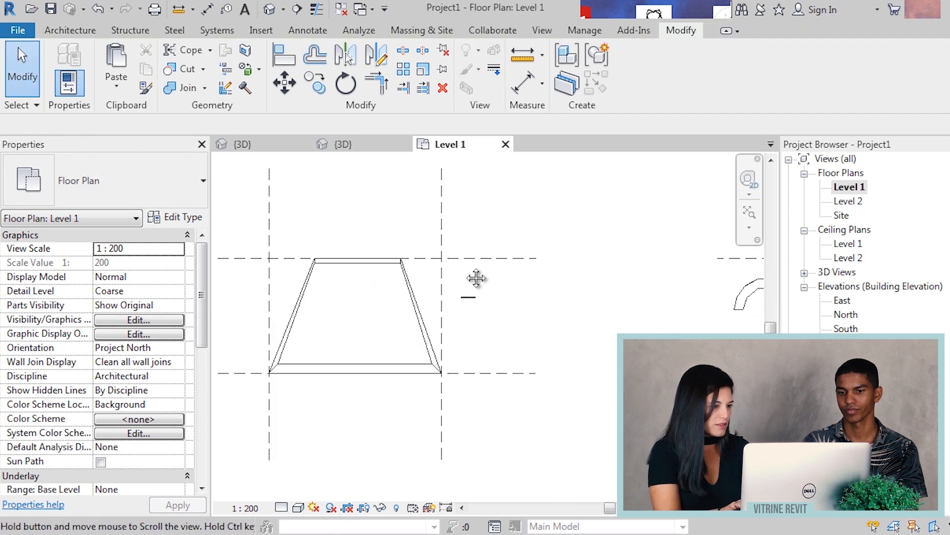
left_click(535, 305)
scroll(534, 306, "down", 4)
middle_click_drag(547, 316, 563, 315)
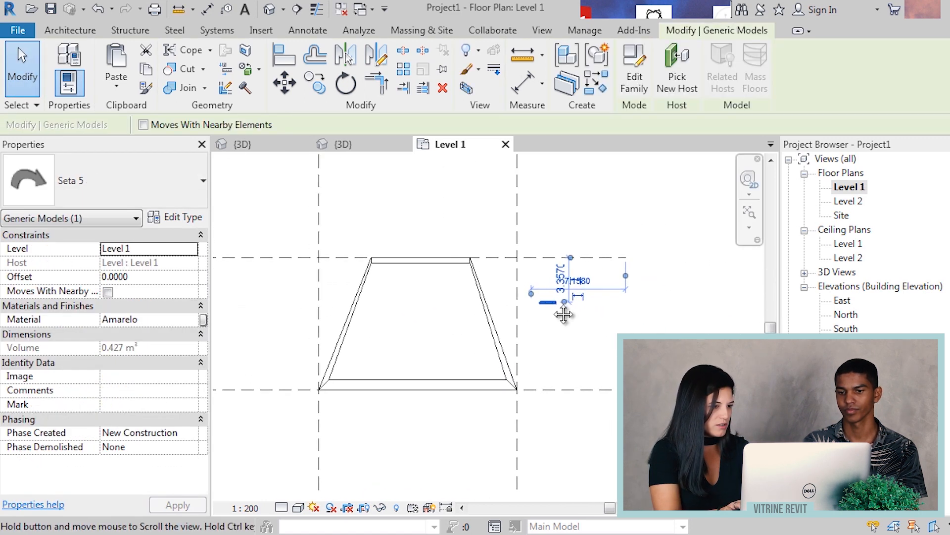
key("d")
key("m")
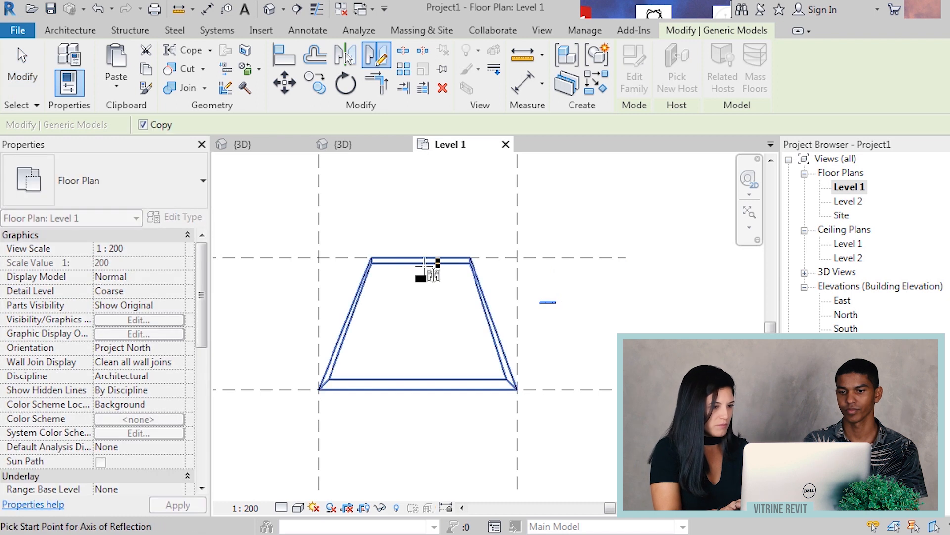
left_click(420, 261)
left_click(421, 299)
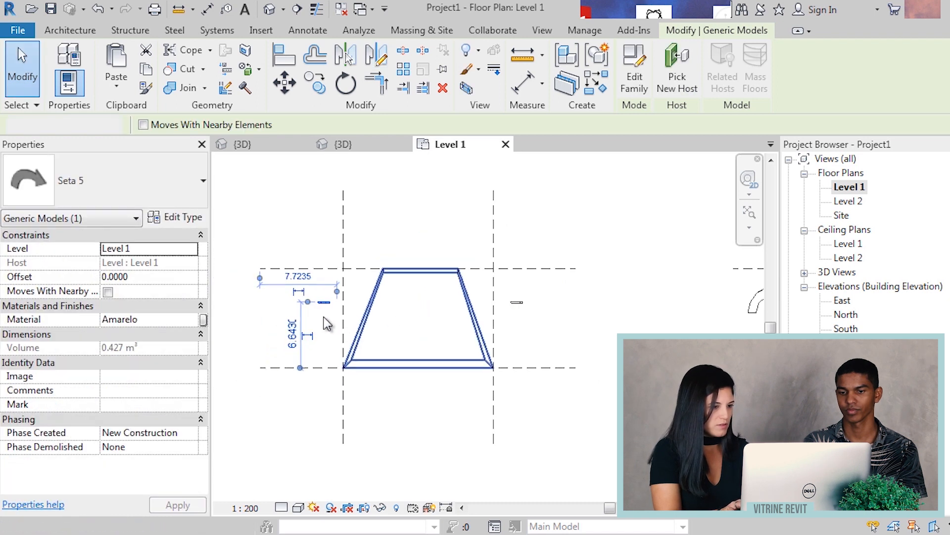
scroll(421, 299, "down", 2)
key("Escape")
- Shift the mirrored arrow slightly outward from the mass's opposite side in the 3D view
left_click(269, 10)
scroll(404, 302, "up", 5)
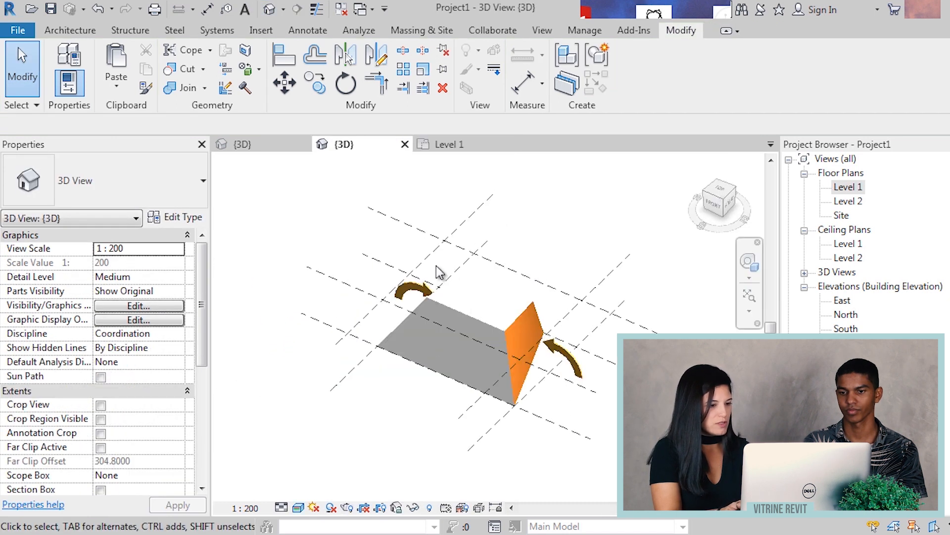
left_click(403, 302)
left_click_drag(404, 302, 375, 286)
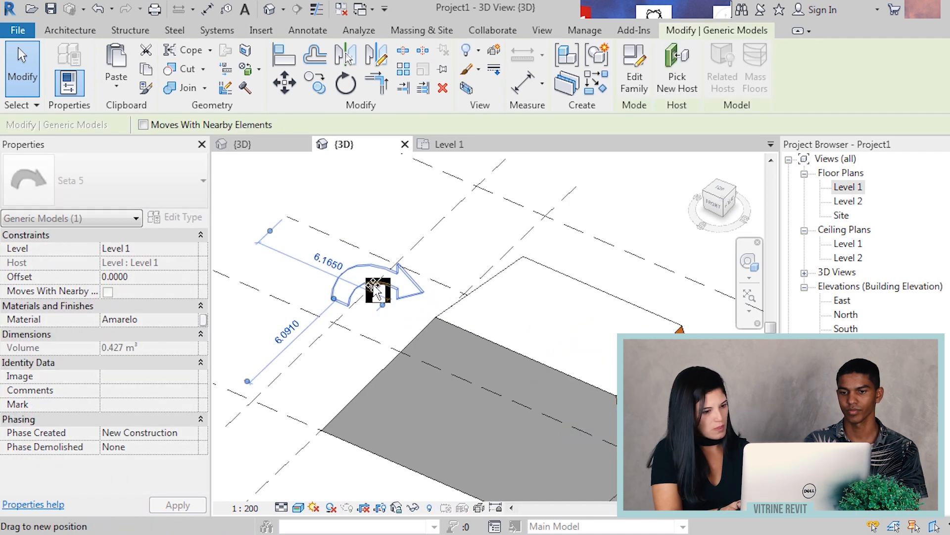
scroll(373, 284, "down", 2)
left_click(584, 403)
scroll(391, 295, "down", 2)
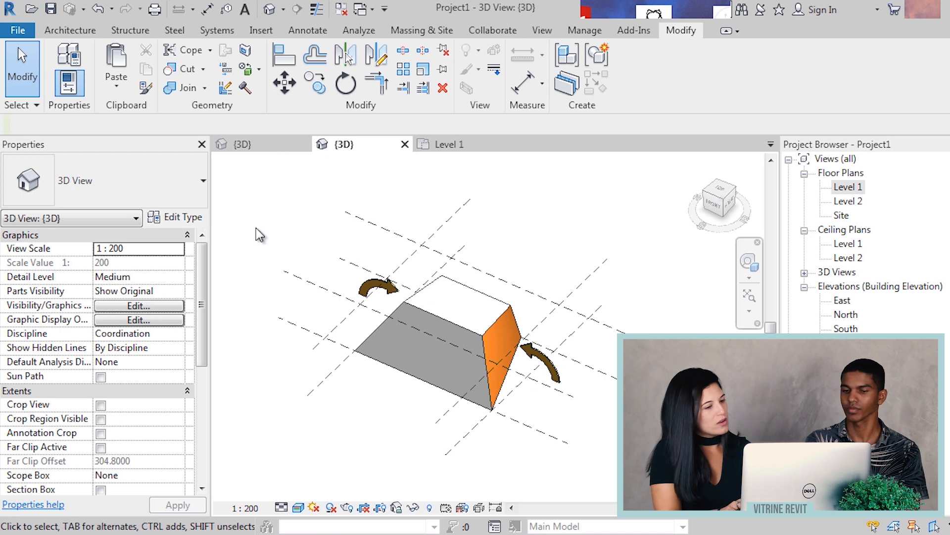
key("c")
key("m")
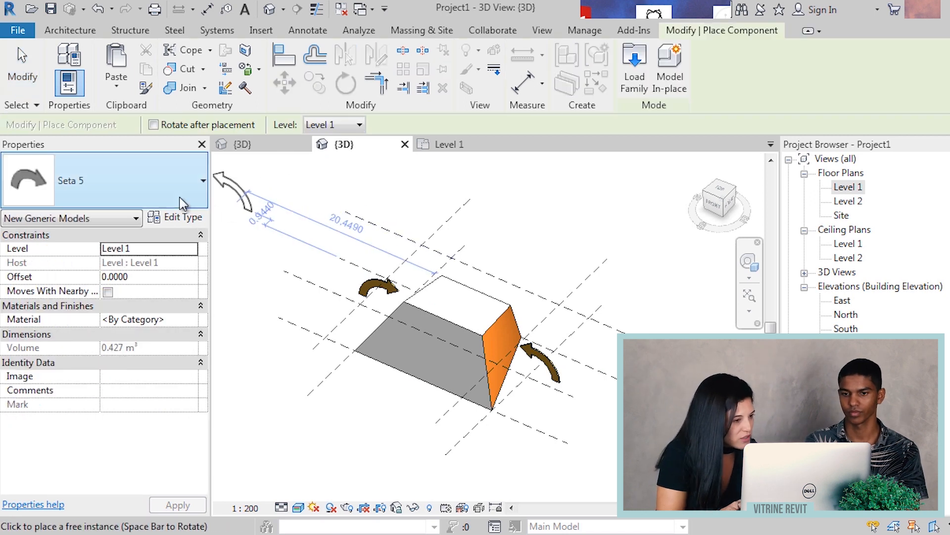
left_click(133, 184)
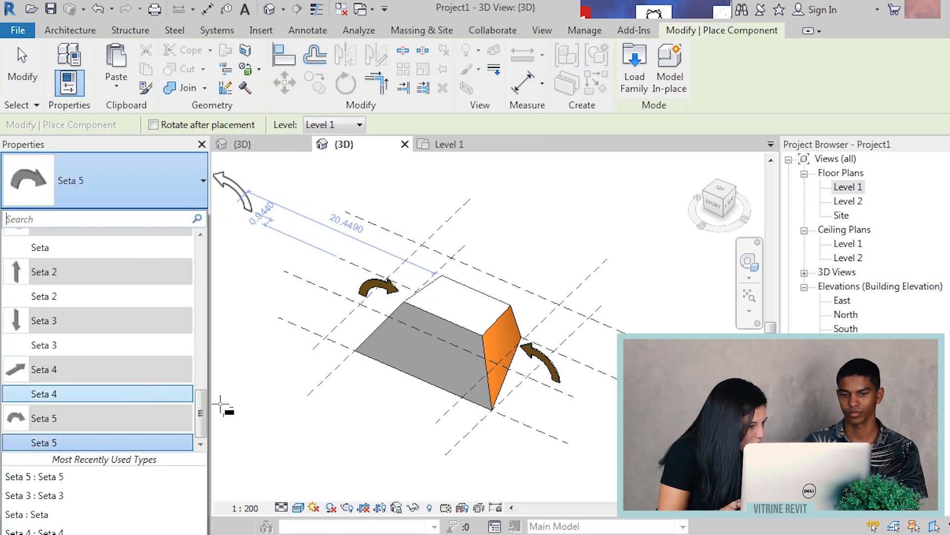
left_click_drag(202, 429, 200, 390)
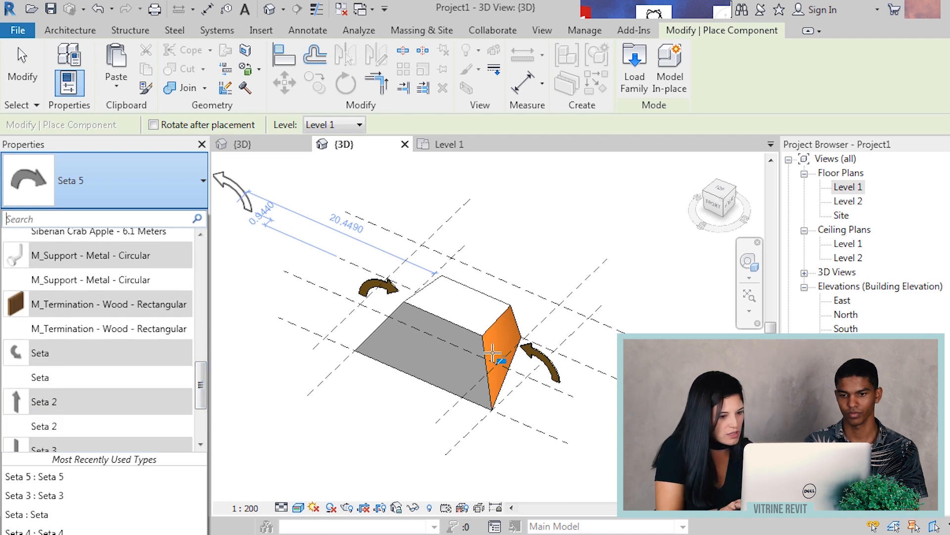
key("Escape")
key("Escape")
- Copy the arrow beside the orange face, turn the copy toward the mass's rear side, and place it behind the mass
left_click(554, 372)
middle_click_drag(554, 372, 553, 336)
left_click_drag(553, 345, 614, 325, "ctrl")
middle_click_drag(601, 324, 572, 353)
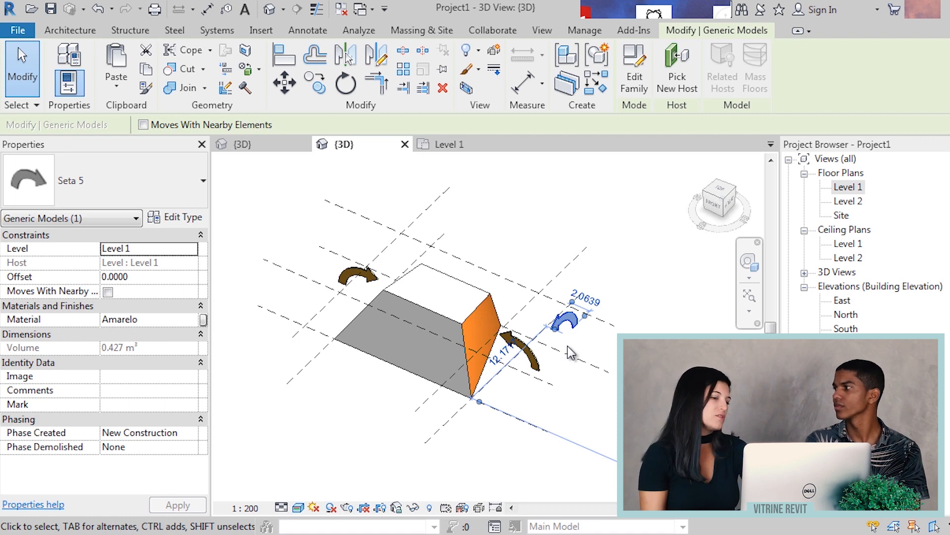
middle_click_drag(572, 350, 586, 358, "shift")
left_click_drag(566, 324, 478, 262)
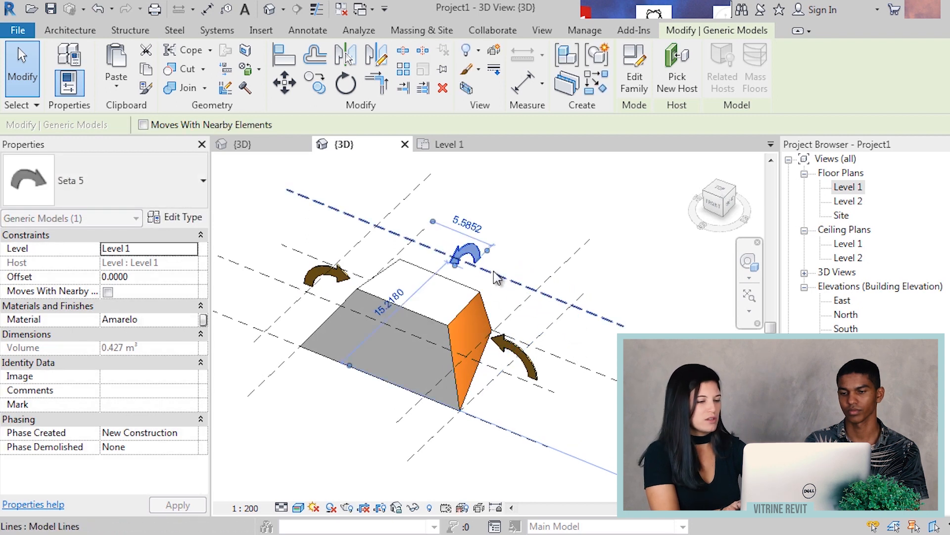
key("Escape")
left_click(481, 252)
scroll(481, 251, "down", 1)
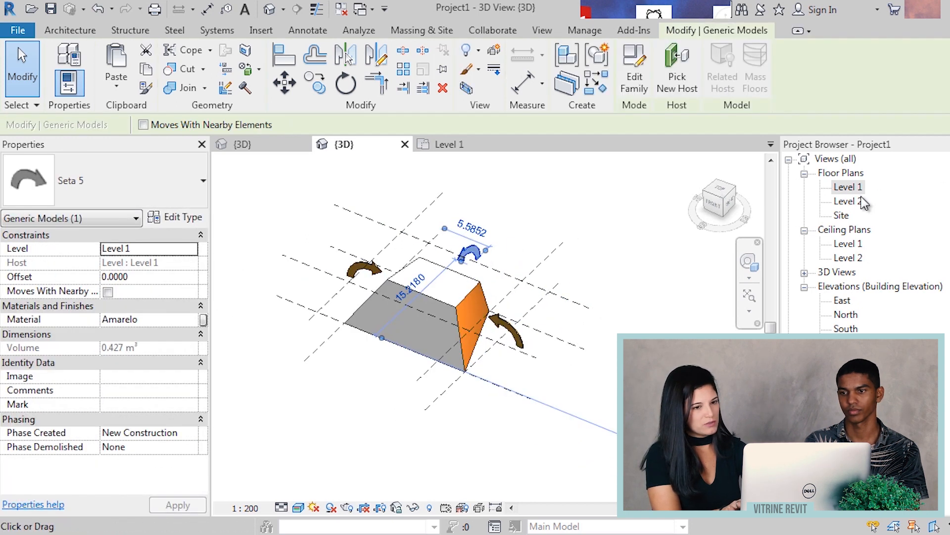
- Mirror a copy of the rear arrow to the mass's front side across a horizontal axis in the Level 1 plan
double_click(850, 187)
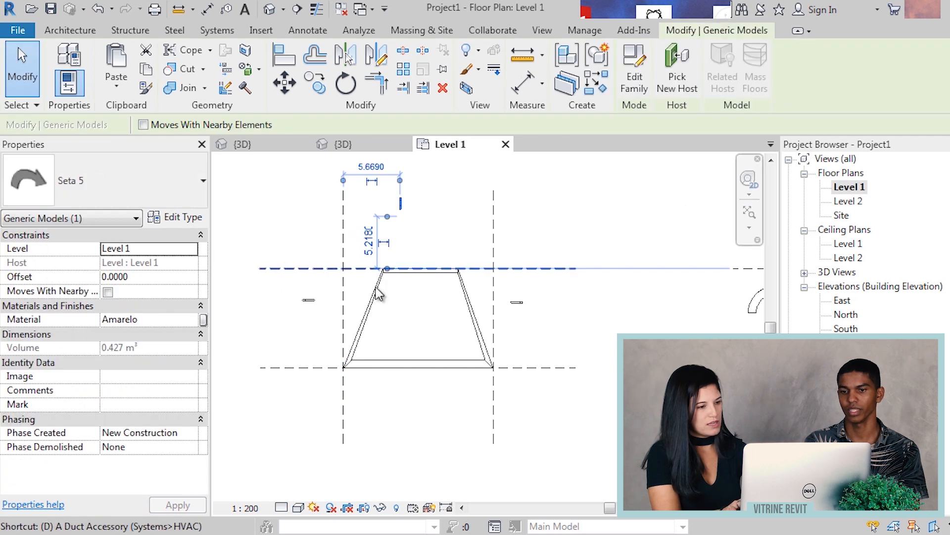
key("m")
key("Escape")
left_click(400, 200)
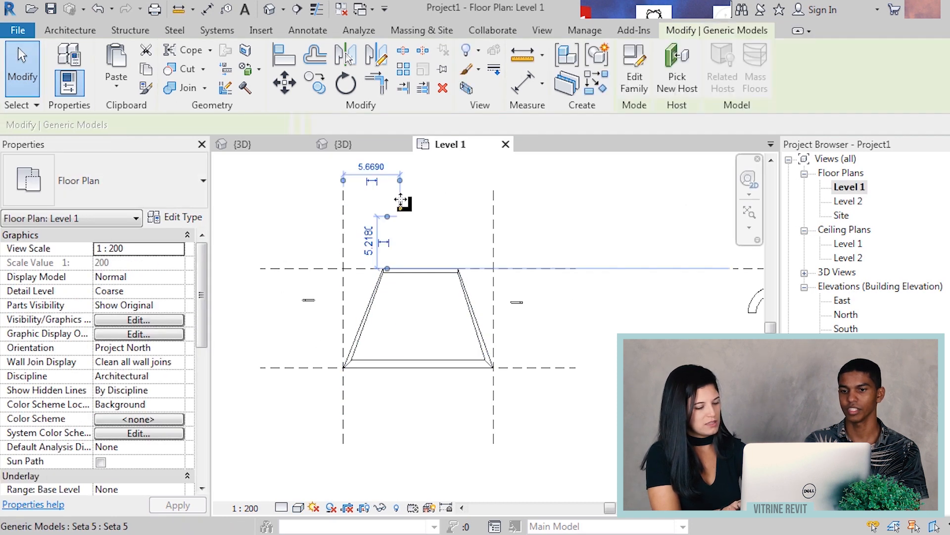
key("d")
key("m")
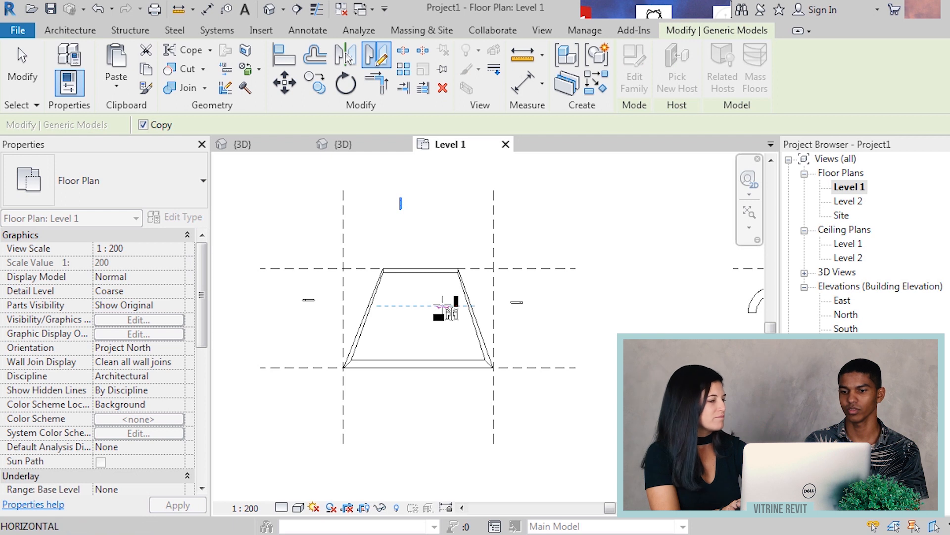
left_click(444, 305)
- Move the rear and front arrows sideways onto the mass's vertical centreline in plan
left_click(401, 197)
left_click_drag(401, 196, 422, 204)
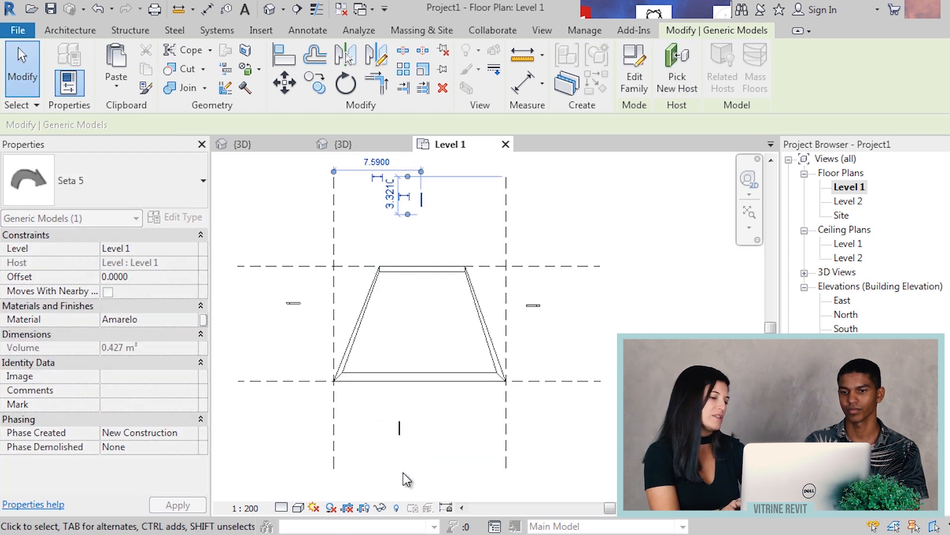
left_click(399, 434)
scroll(398, 429, "up", 1)
left_click_drag(400, 426, 425, 420)
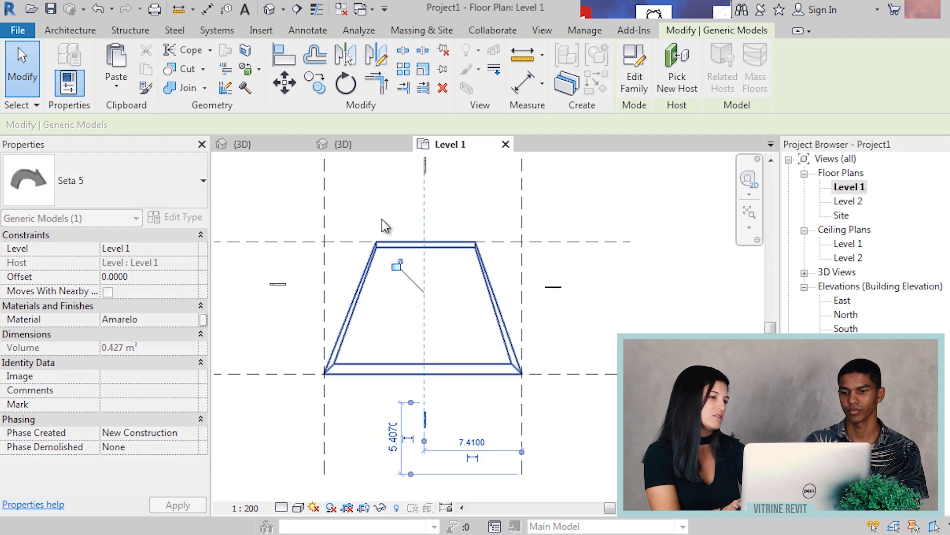
- Examine the four arrows around the mass in 3D and compare them with the story board_2019 3D view
left_click(343, 144)
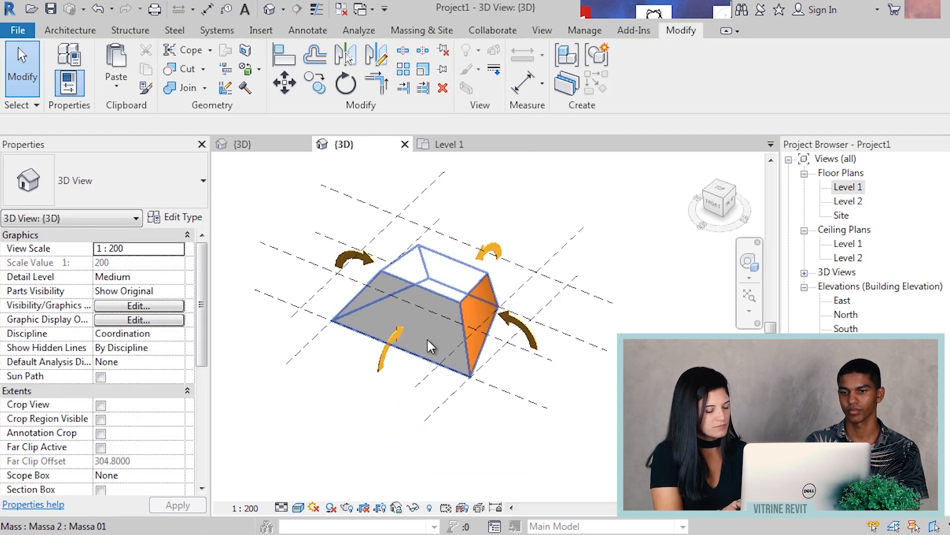
scroll(428, 347, "up", 1)
mouse_move(417, 406)
middle_mouse_down("shift")
mouse_move(407, 391)
mouse_move(406, 412)
middle_mouse_up("shift")
scroll(407, 390, "down", 1)
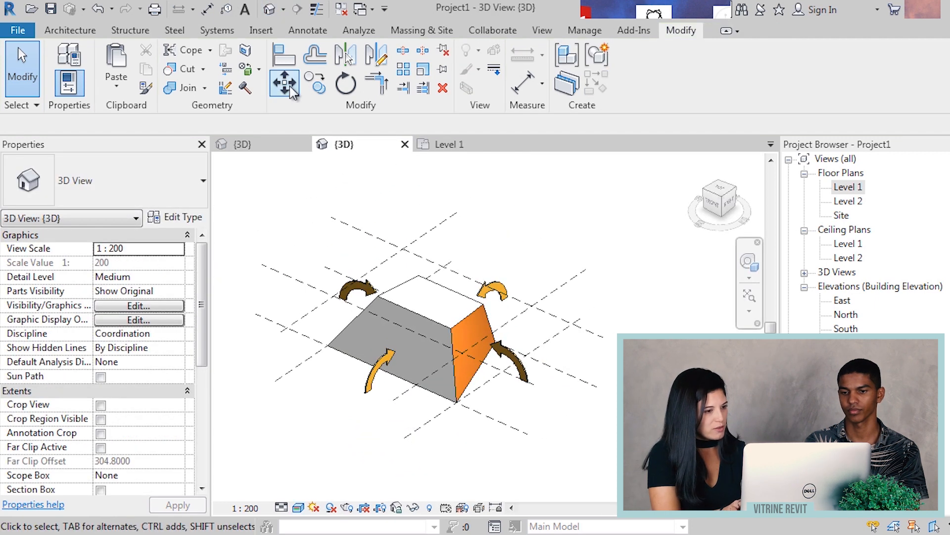
left_click(257, 143)
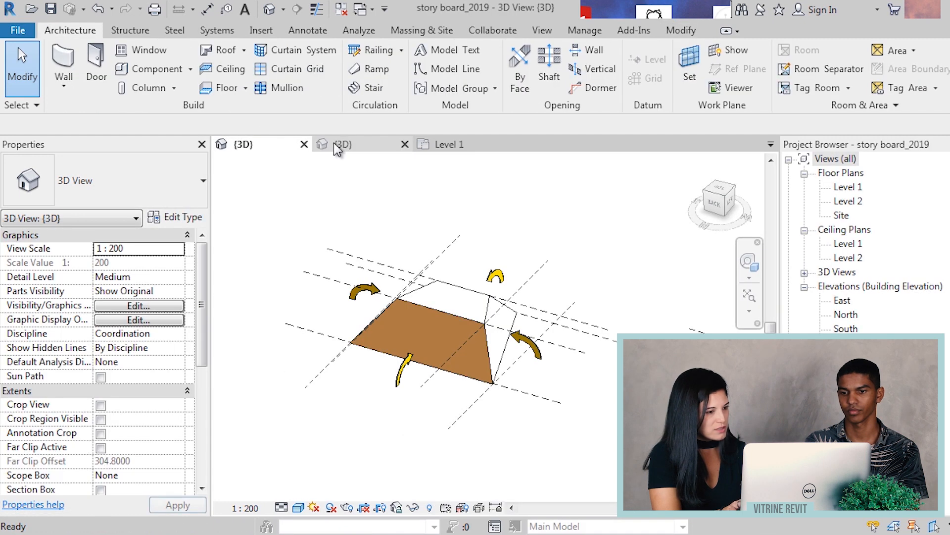
left_click(351, 145)
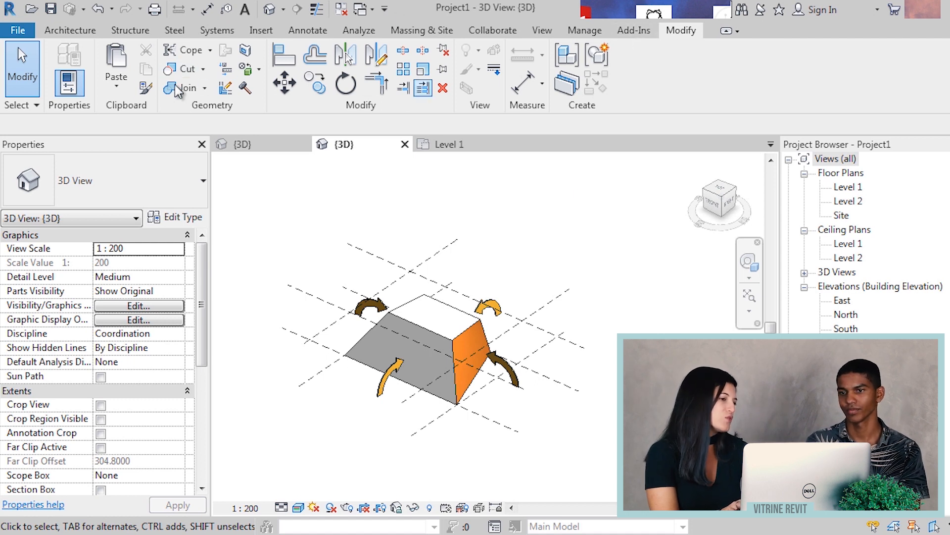
- Remove the orange paint from the tapered mass with Remove Paint, checking its sides from several angles
left_click(259, 69)
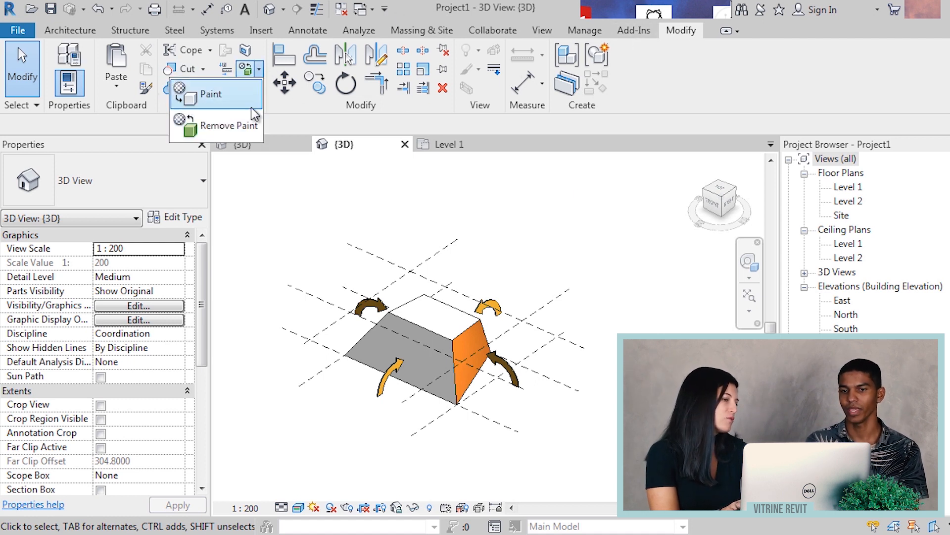
left_click(228, 126)
left_click(468, 350)
mouse_move(468, 351)
middle_mouse_down("shift")
mouse_move(435, 339)
mouse_move(545, 377)
middle_mouse_up("shift")
left_click(488, 423)
mouse_move(488, 423)
middle_mouse_down("shift")
mouse_move(440, 416)
mouse_move(358, 370)
middle_mouse_up("shift")
middle_click_drag(407, 321, 372, 328, "shift")
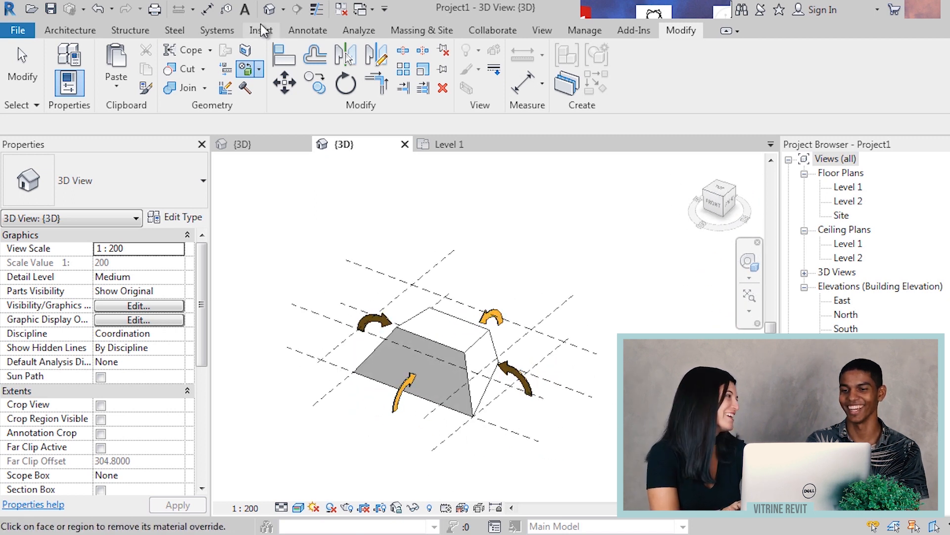
- Paint the front sloping face of the tapered mass with the Cherry material
left_click(260, 73)
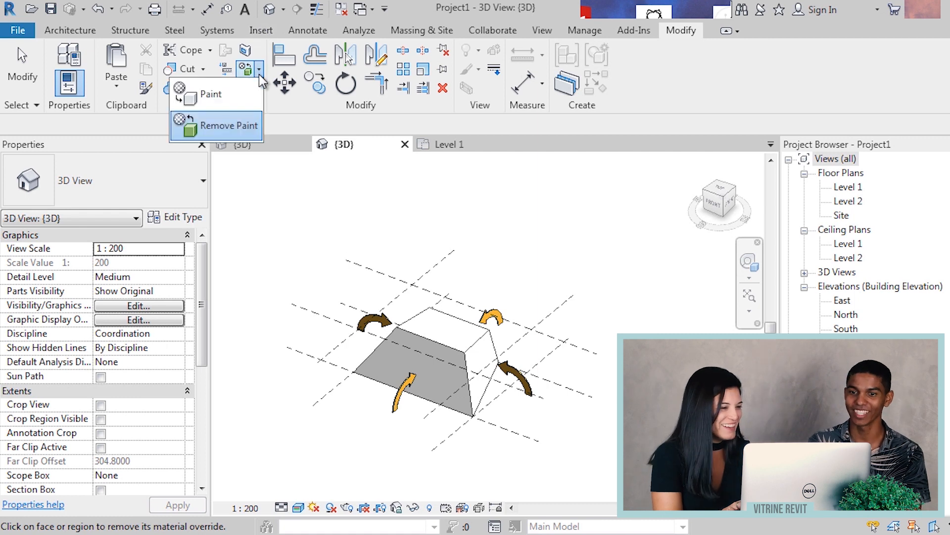
left_click(231, 92)
scroll(431, 385, "up", 1)
left_click(191, 254)
left_click(348, 460)
left_click(325, 454)
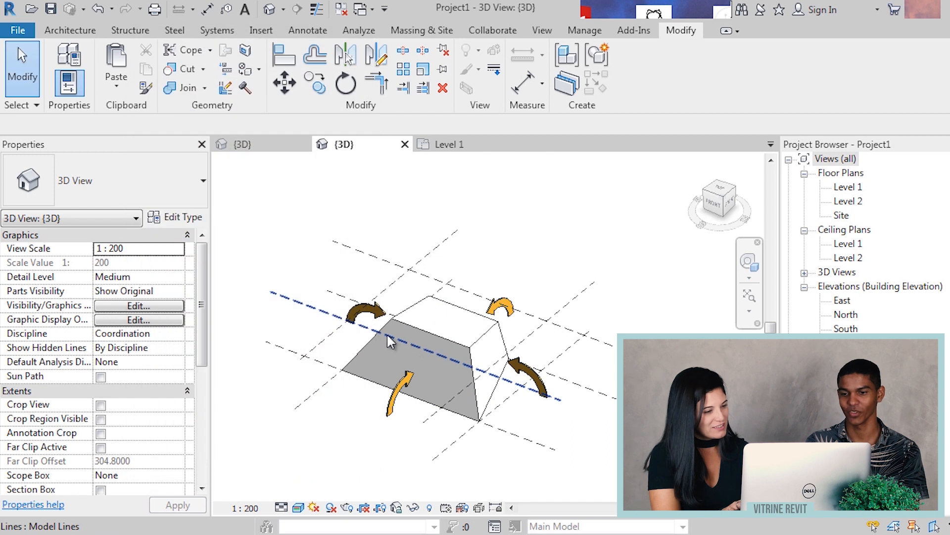
left_click(248, 73)
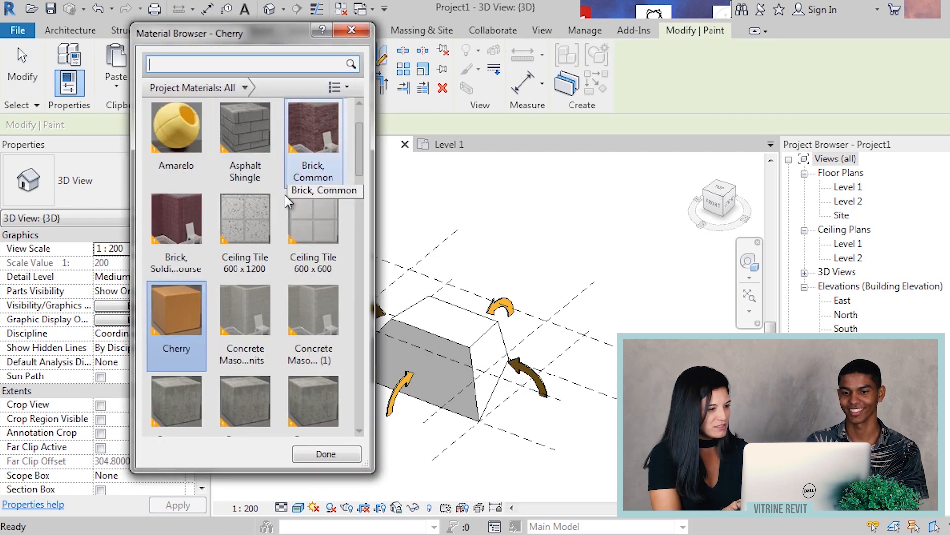
left_click(457, 365)
scroll(368, 400, "down", 2)
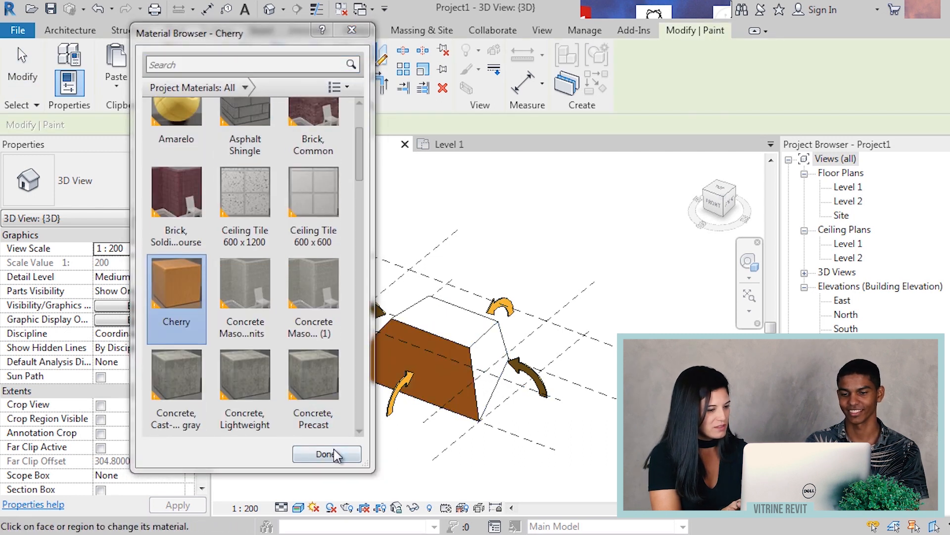
left_click(326, 454)
- Compare the painted mass and its guide lines with the story board_2019 3D view
middle_click_drag(457, 281, 475, 412, "shift")
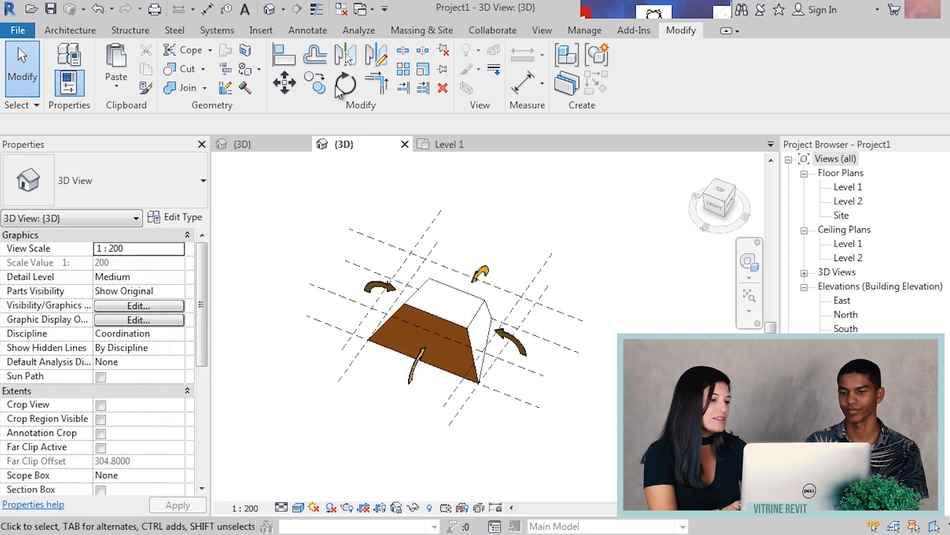
scroll(504, 259, "up", 2)
left_click(245, 143)
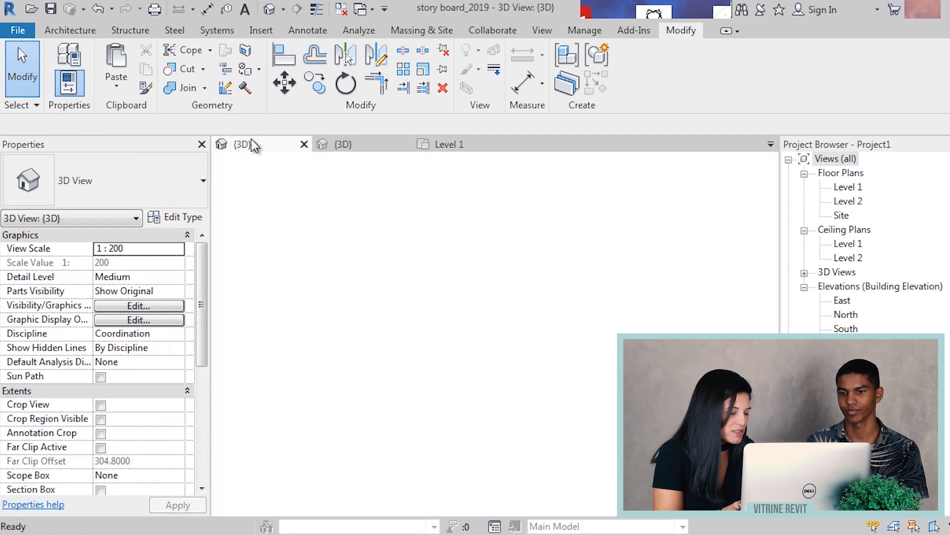
middle_click_drag(479, 322, 497, 379, "shift")
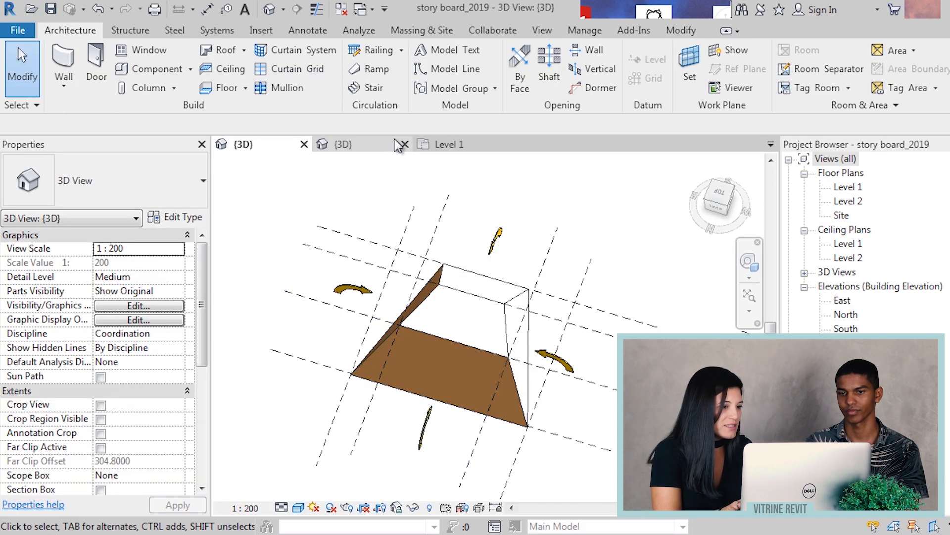
left_click(448, 147)
left_click(377, 146)
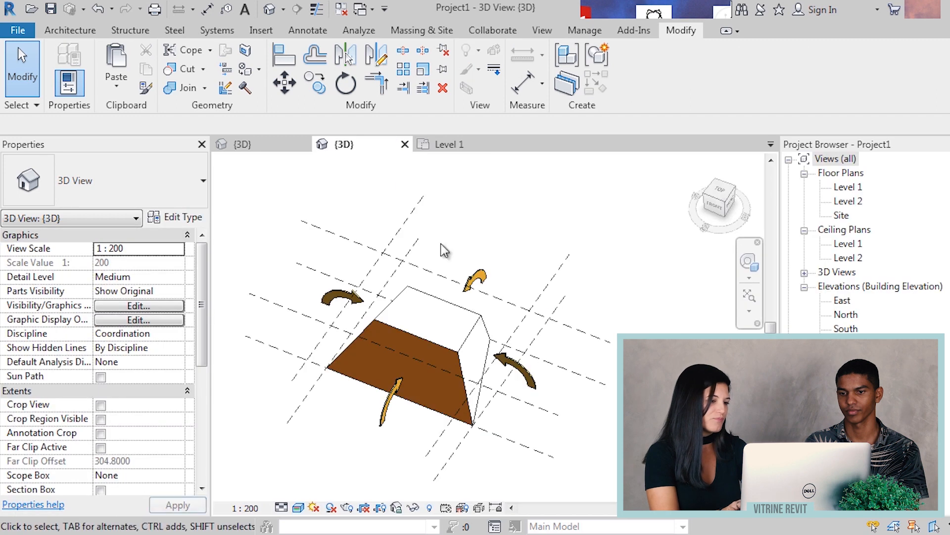
- Align the inner dashed line on the mass's right side with the right front corner of its top face
scroll(481, 349, "up", 2)
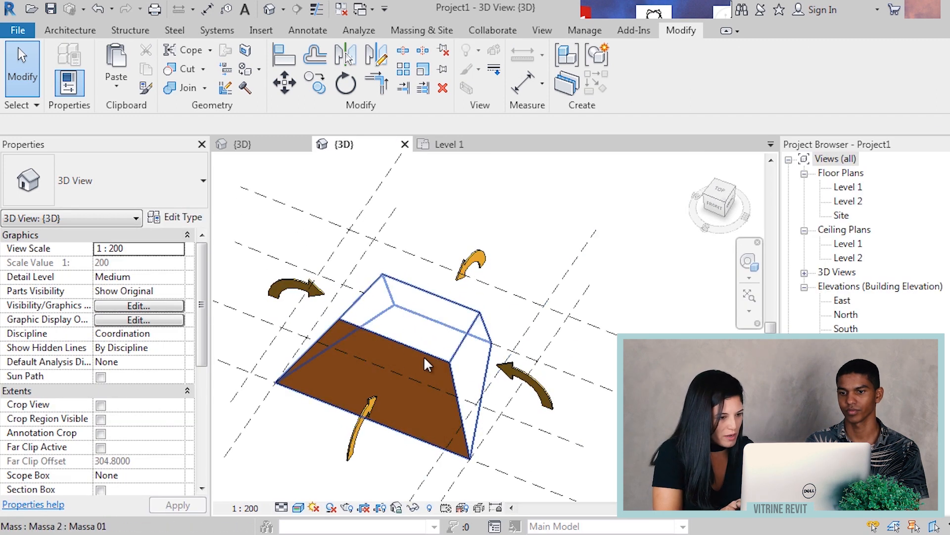
key("a")
key("l")
scroll(440, 366, "up", 2)
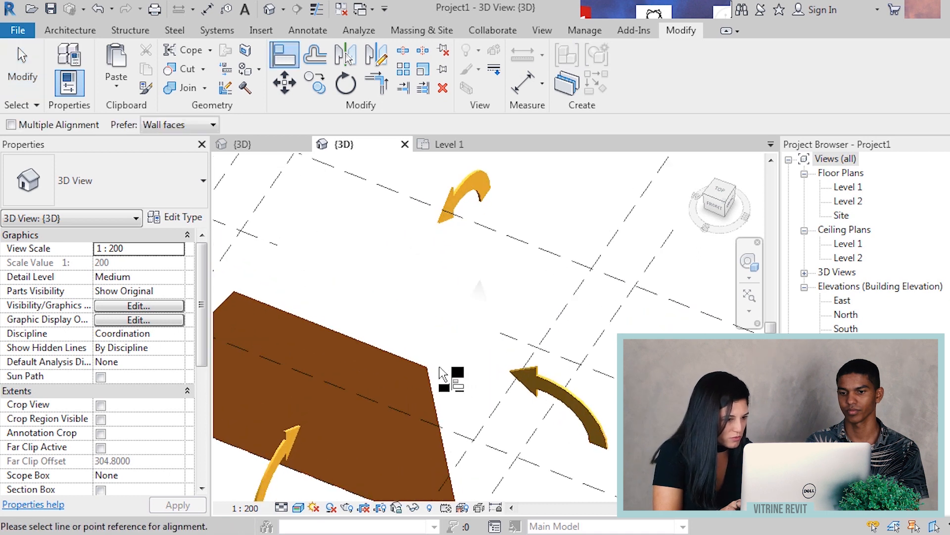
key("Tab")
key("Tab")
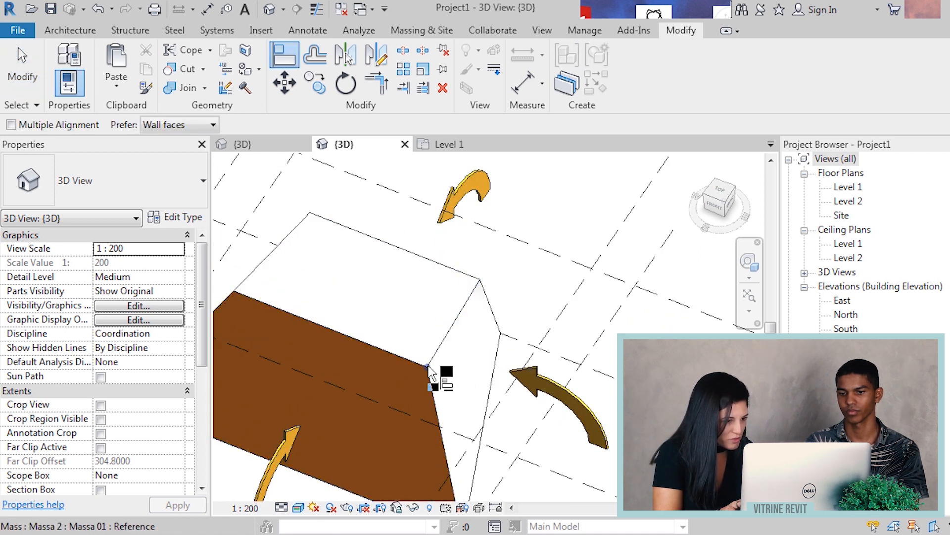
left_click(428, 369)
left_click(499, 402)
scroll(515, 331, "down", 2)
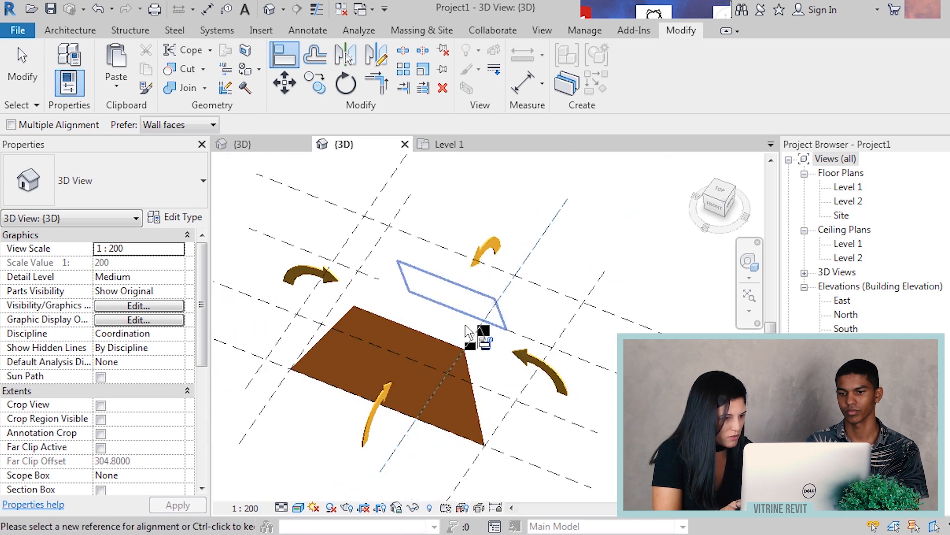
- Align the inner dashed line on the mass's left side with the left front corner of its top face
scroll(514, 328, "down", 1)
scroll(394, 310, "up", 4)
scroll(383, 313, "down", 2)
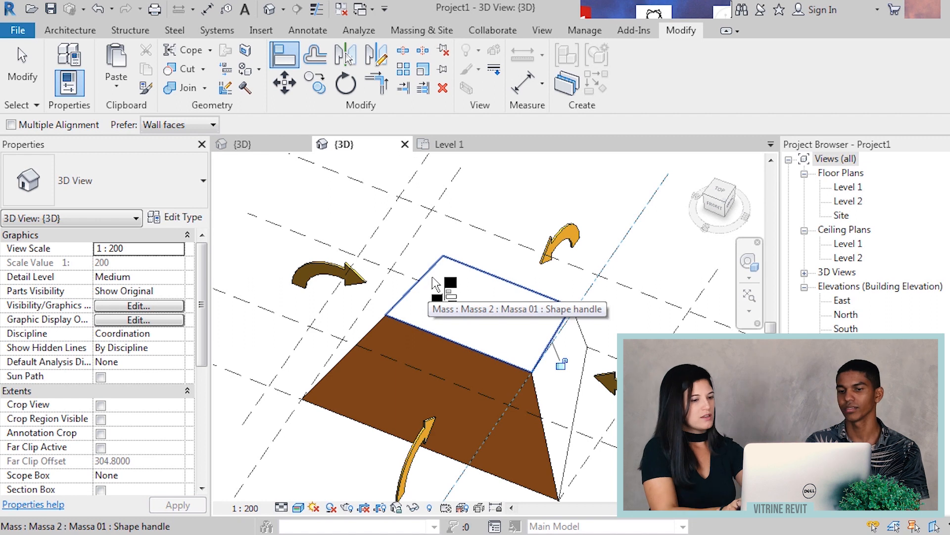
scroll(429, 277, "up", 2)
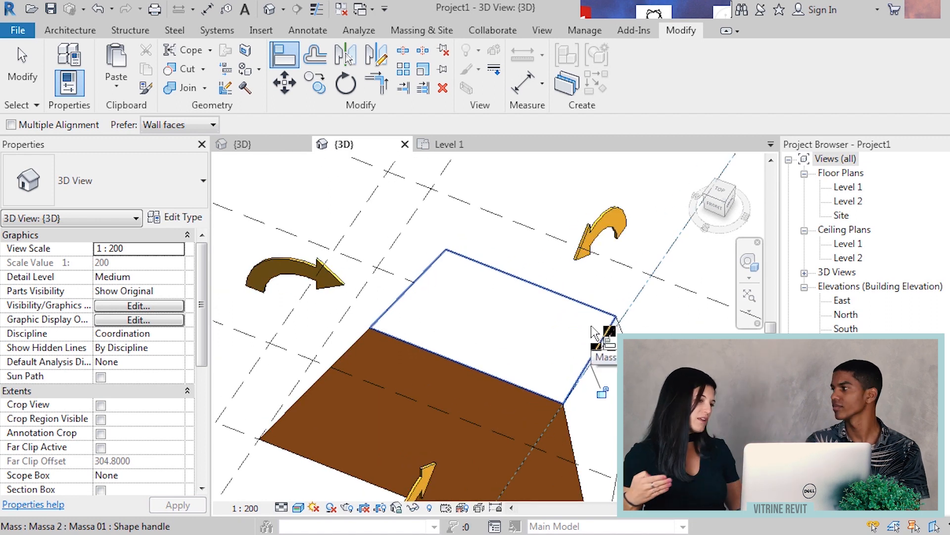
scroll(592, 326, "up", 3)
scroll(235, 326, "down", 1)
middle_click_drag(287, 339, 399, 324)
key("Tab")
key("Tab")
key("Tab")
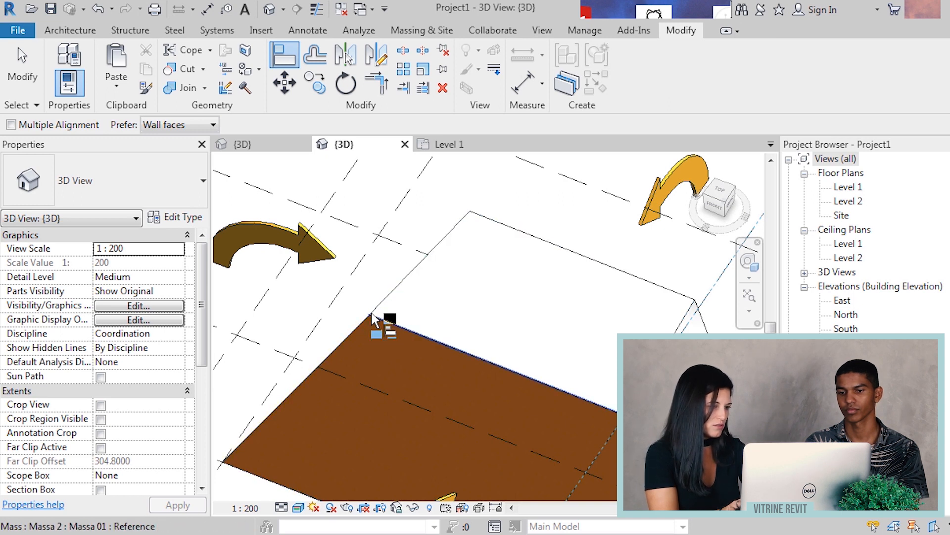
scroll(355, 273, "down", 3)
left_click(355, 265)
- Check the guide lines in the story board_2019 3D view and align the rear inner dashed line with the mass's top rear edge
left_click(242, 144)
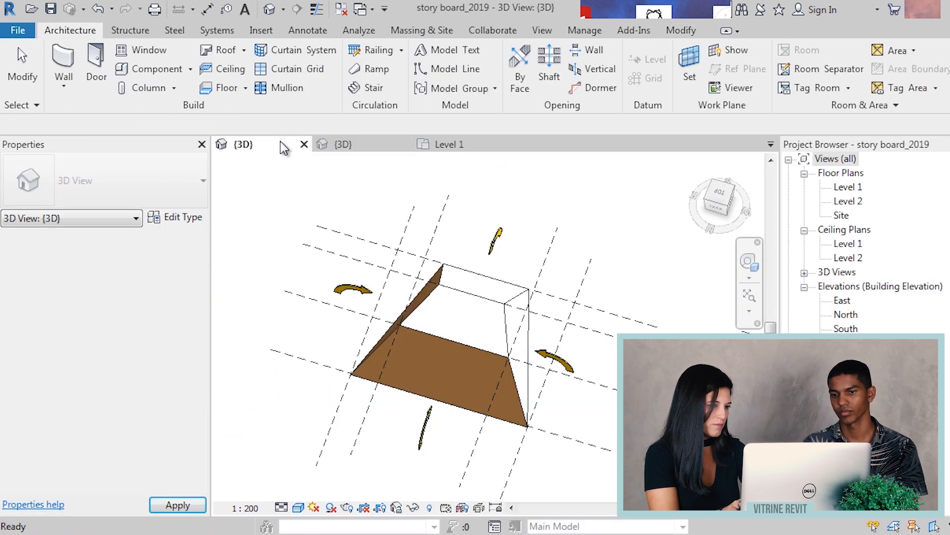
left_click(342, 145)
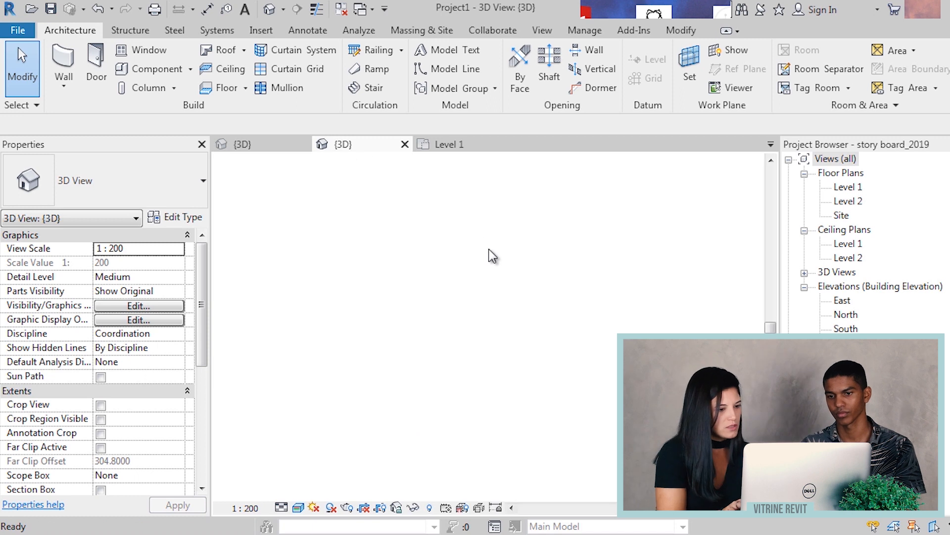
middle_click_drag(485, 279, 460, 260, "shift")
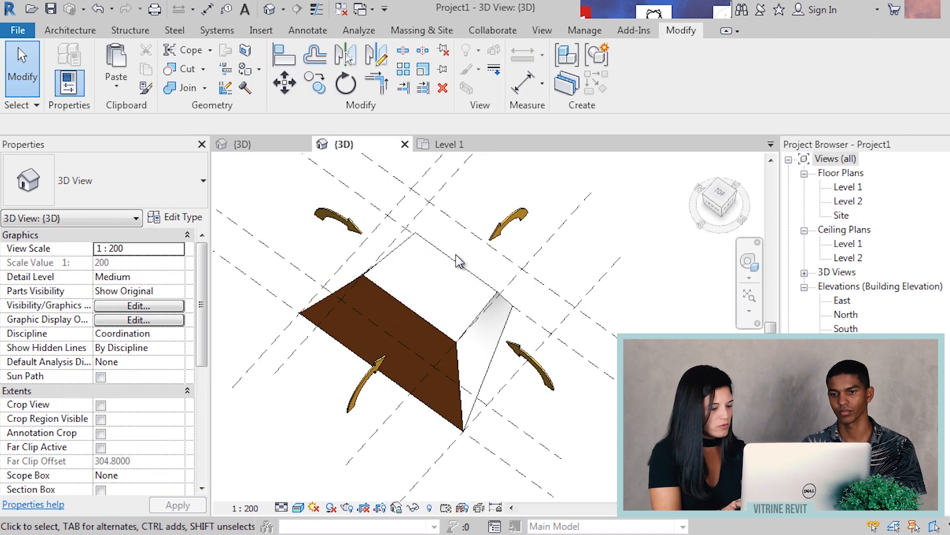
key("l")
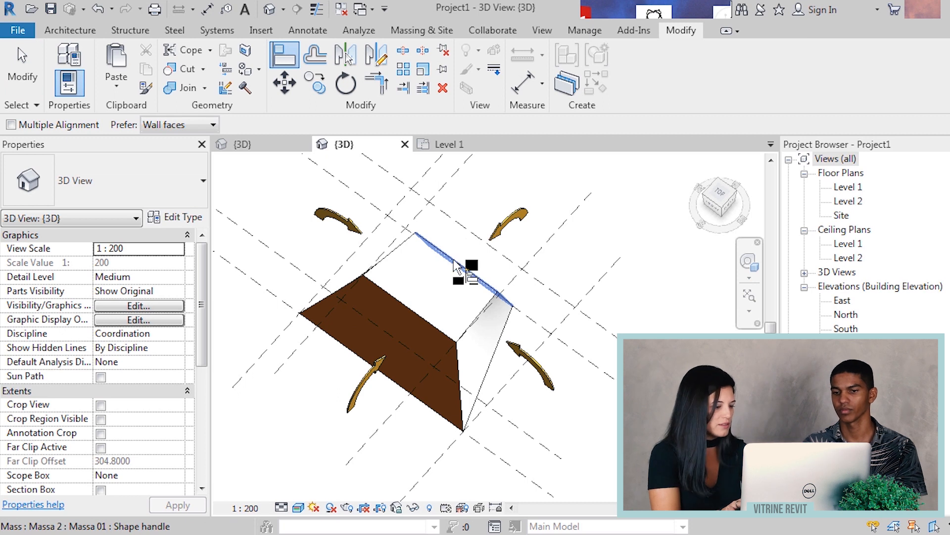
left_click(454, 259)
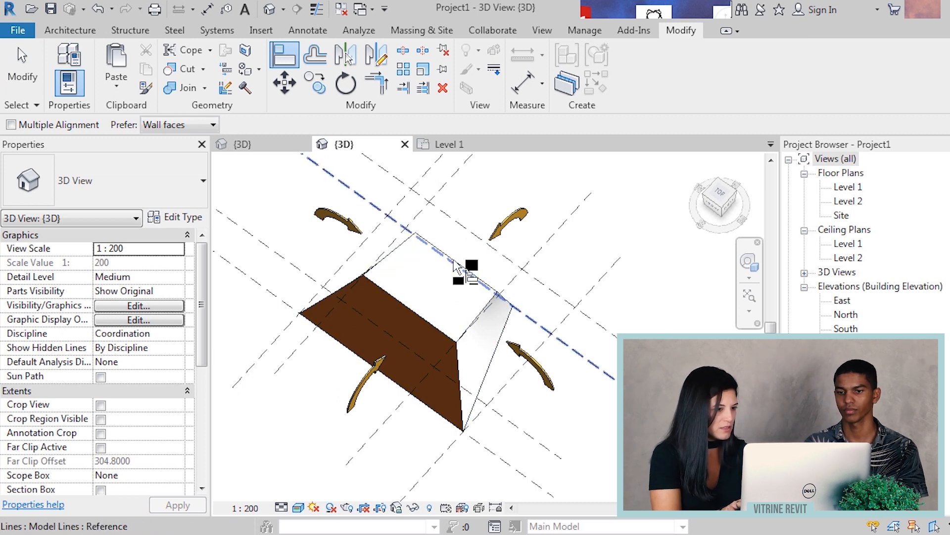
left_click(482, 244)
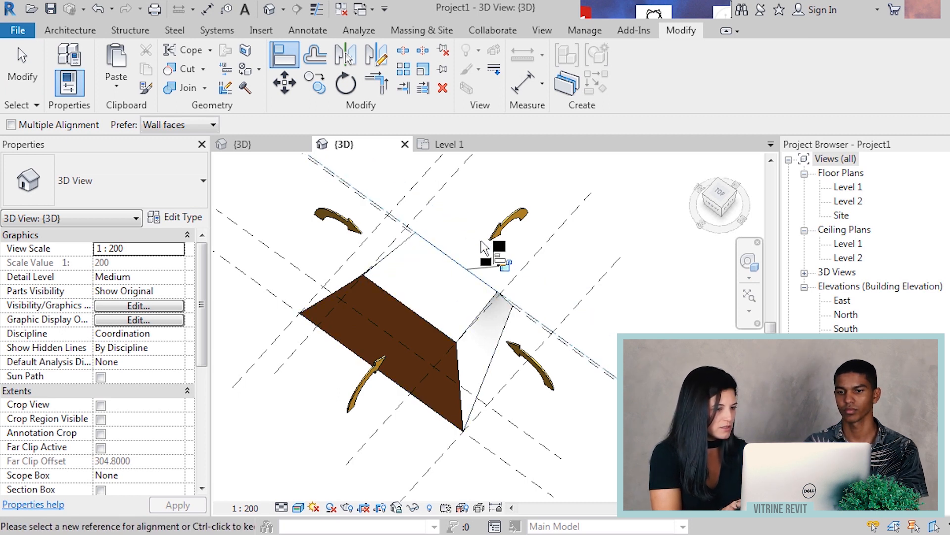
- Align the front inner dashed line with the top front edge of the mass and end the Align command
left_click(423, 317)
left_click(271, 261)
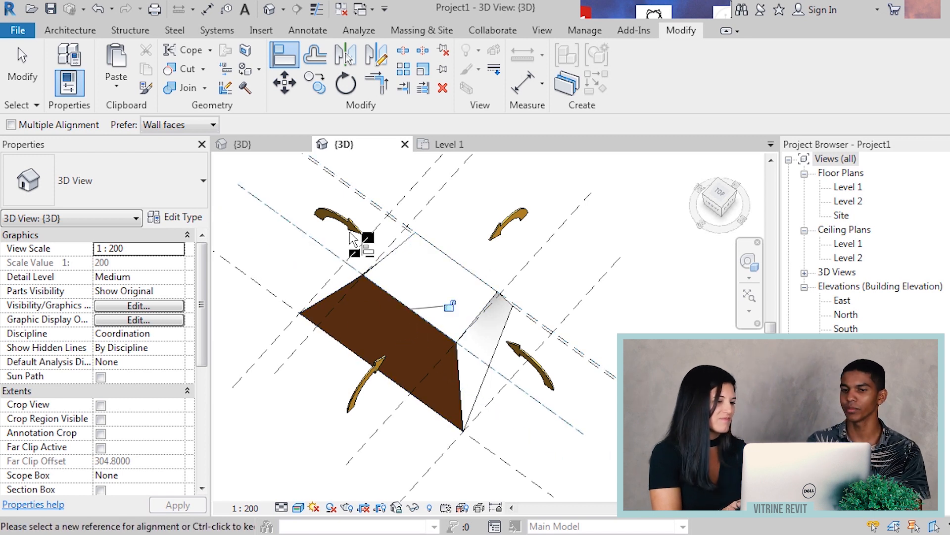
middle_click_drag(349, 307, 396, 317, "shift")
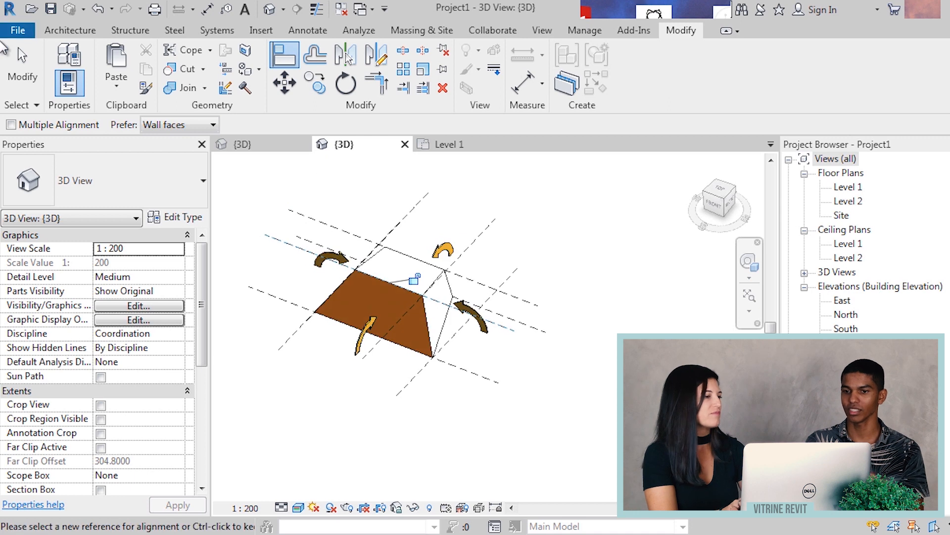
key("Escape")
- Examine the mass with its aligned guide lines and arrows from several angles and beside the neighbouring storyboard stage
middle_click_drag(566, 214, 502, 384, "shift")
middle_click_drag(502, 384, 502, 350, "shift")
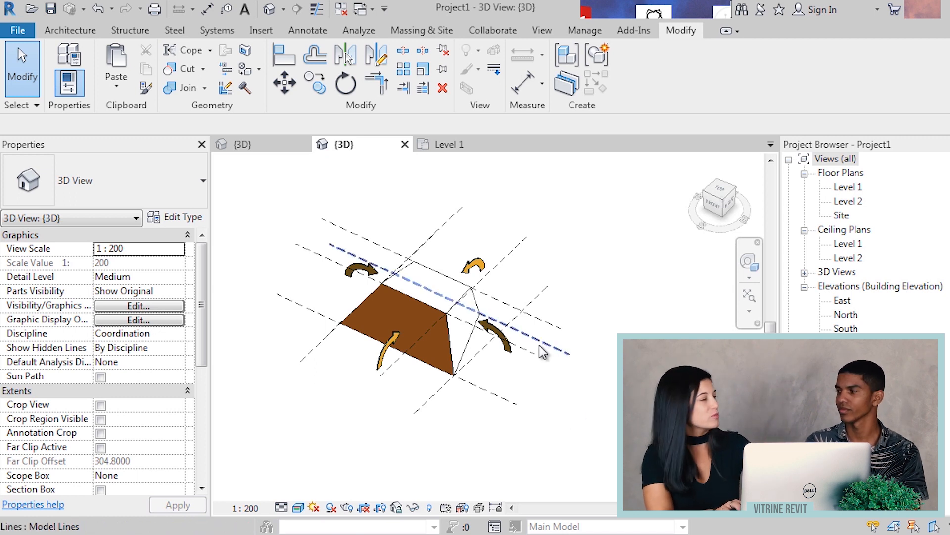
scroll(545, 297, "down", 1)
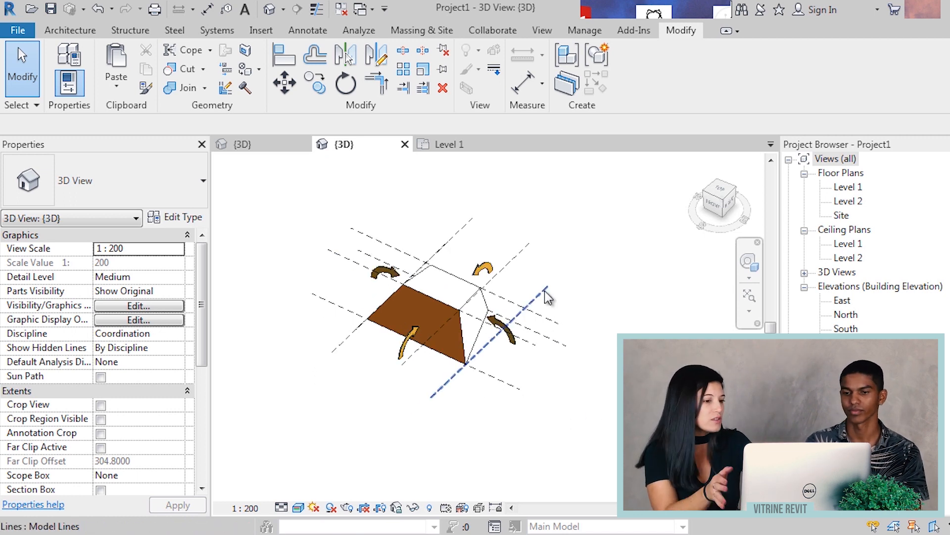
middle_click_drag(547, 296, 459, 323, "shift")
scroll(466, 308, "up", 1)
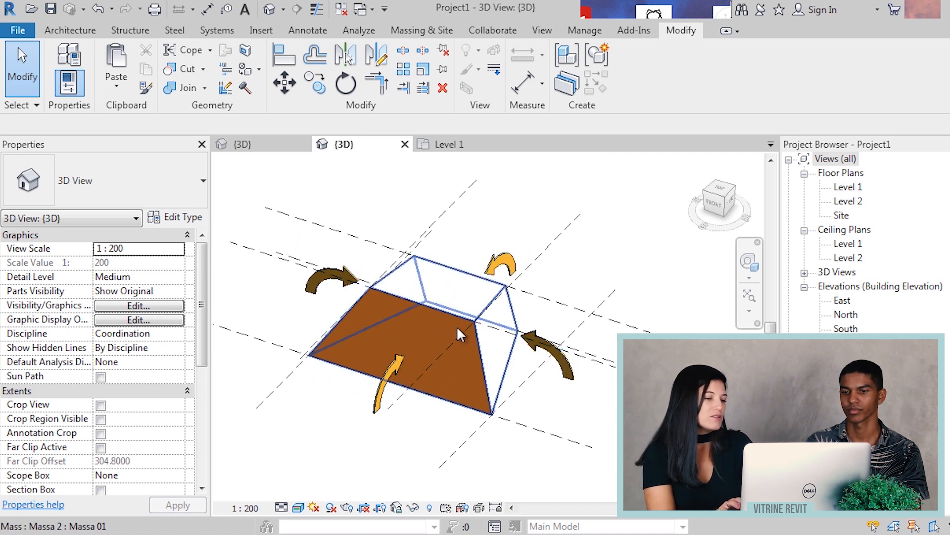
scroll(457, 327, "down", 2)
middle_click_drag(481, 392, 478, 400, "shift")
scroll(494, 365, "down", 1)
middle_click_drag(569, 396, 480, 357)
scroll(482, 359, "down", 2)
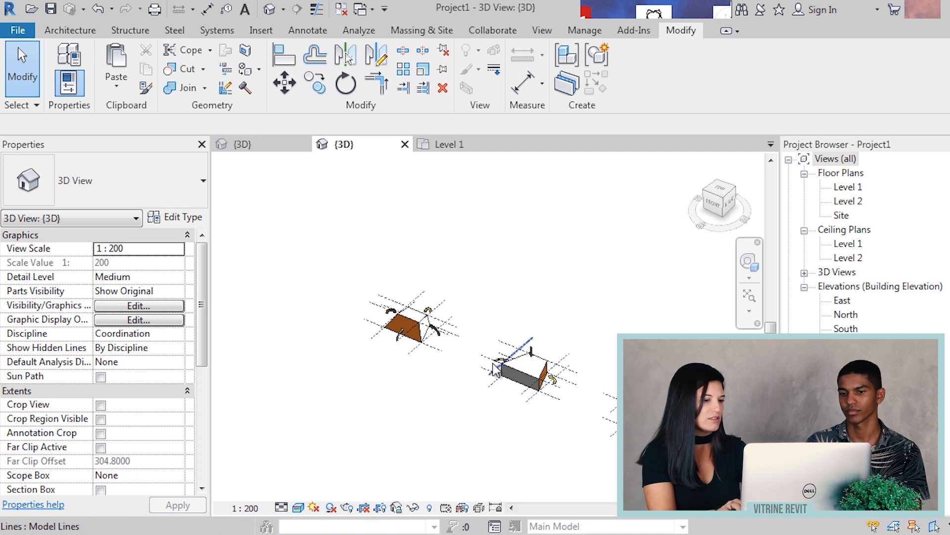
scroll(495, 369, "up", 2)
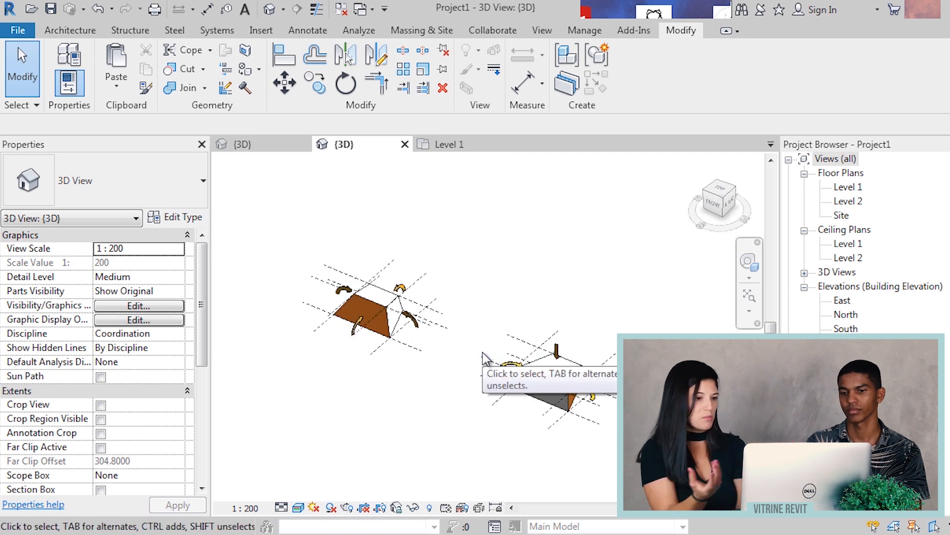
- Examine the next volume stage in the story board_2019 3D view
left_click(248, 141)
middle_click_drag(290, 202, 333, 232)
scroll(332, 231, "up", 3)
middle_click_drag(417, 283, 418, 367, "shift")
scroll(483, 282, "up", 4)
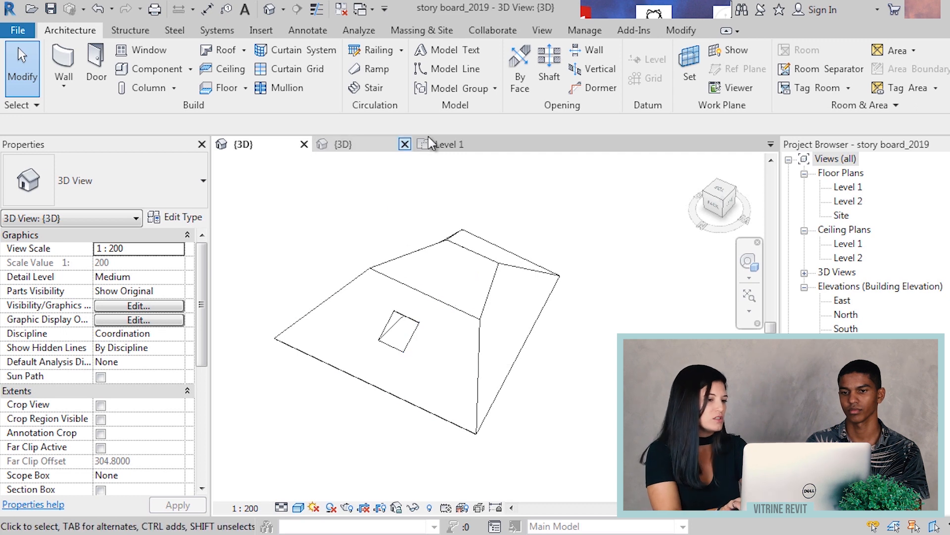
- In the Project1 3D view, copy the whole tapered stage with its lines and arrows about 45.8 m to the left along the row
left_click(344, 144)
middle_click_drag(460, 248, 486, 369)
left_click_drag(537, 377, 470, 319)
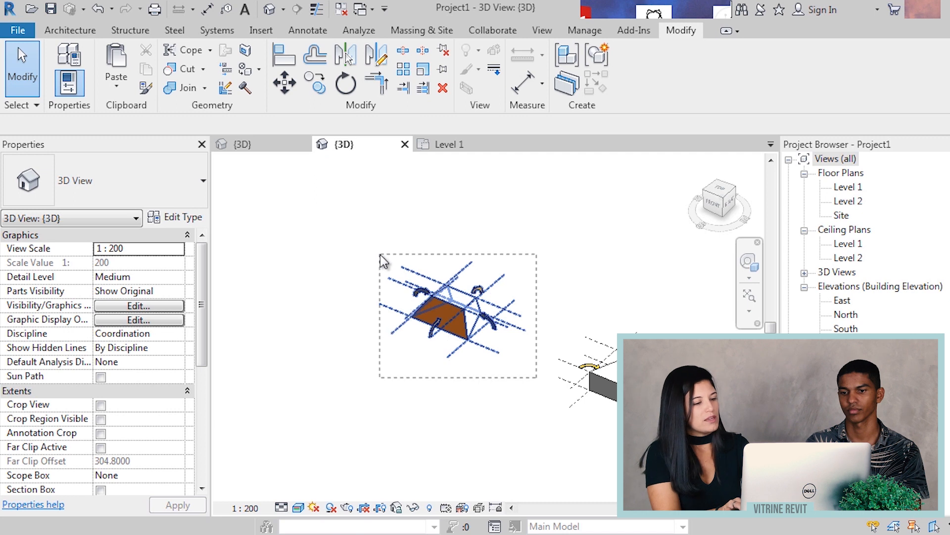
left_click_drag(380, 255, 382, 255)
key("c")
key("c")
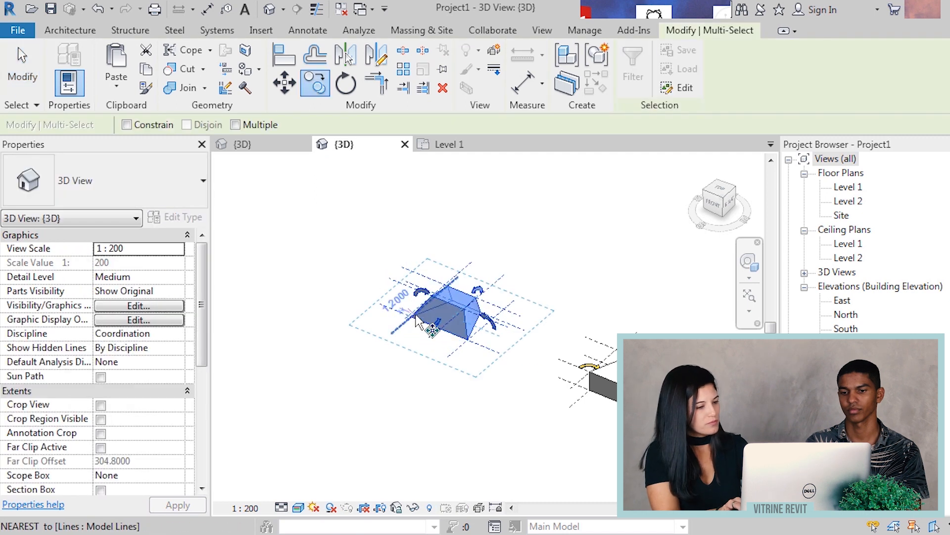
left_click(414, 321)
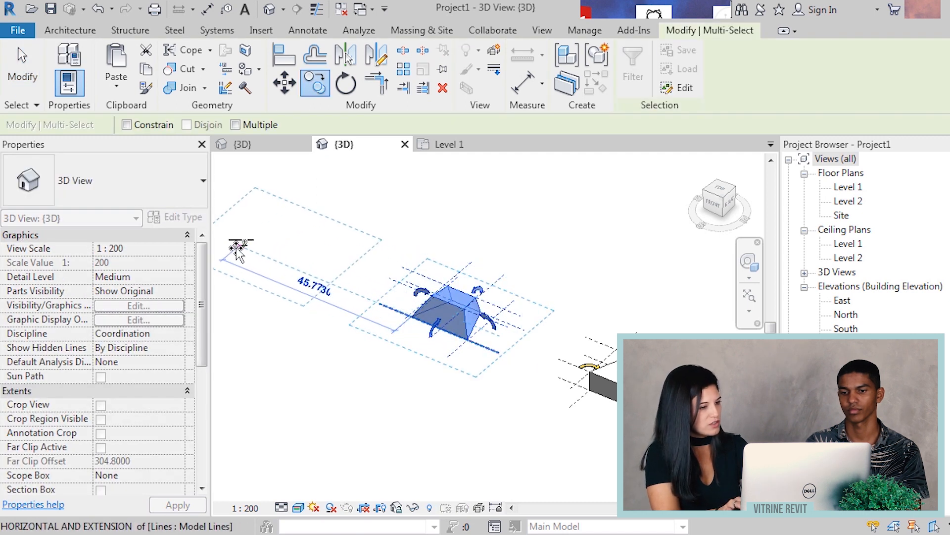
left_click(236, 245)
middle_click_drag(327, 287, 504, 400)
left_click(505, 400)
- Delete all the dashed guide lines and curved arrows around the copied tapered mass
scroll(483, 357, "up", 3)
scroll(506, 348, "up", 2)
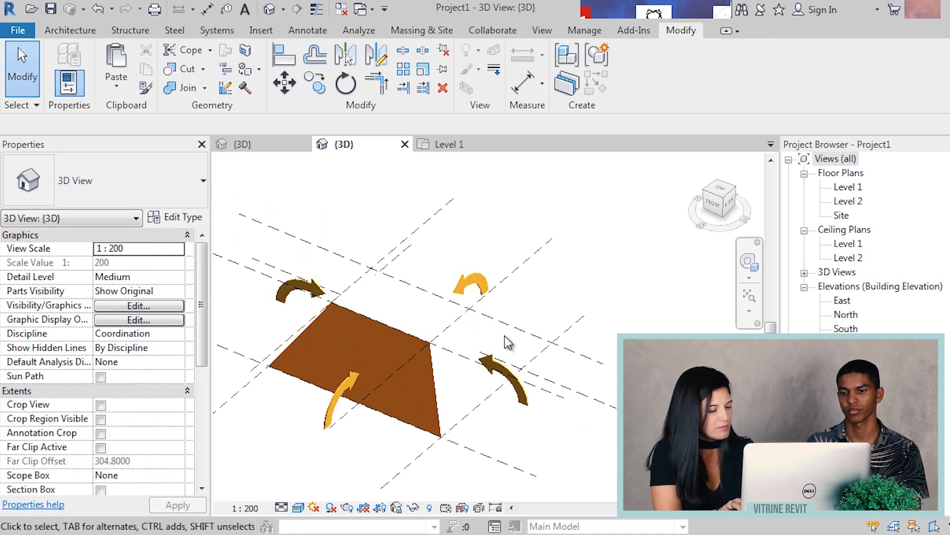
left_click_drag(596, 424, 527, 254)
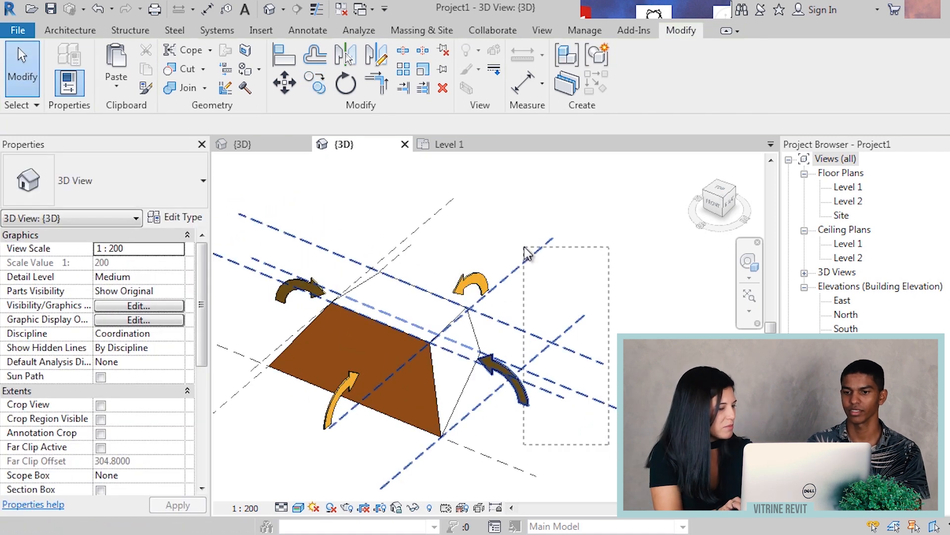
key("Delete")
left_click(485, 282)
key("Delete")
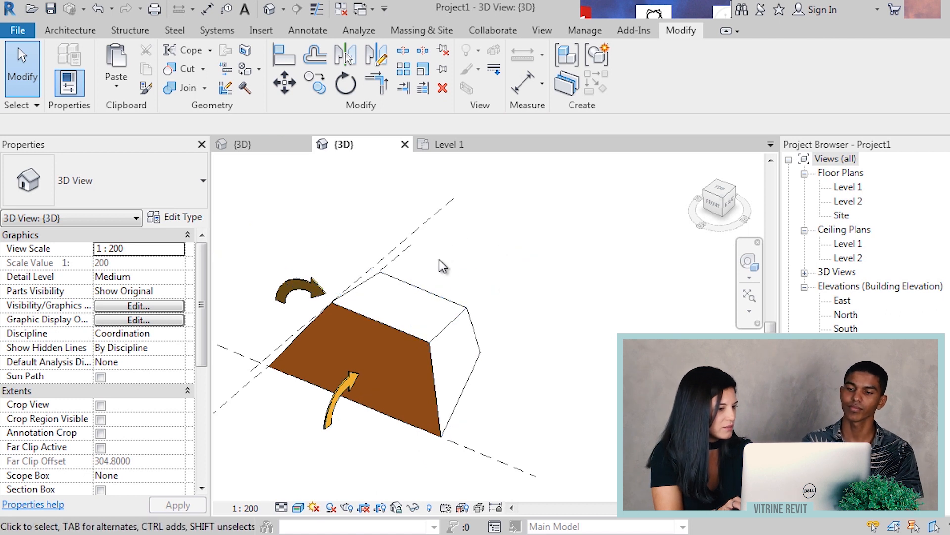
left_click_drag(397, 201, 397, 200)
key("Delete")
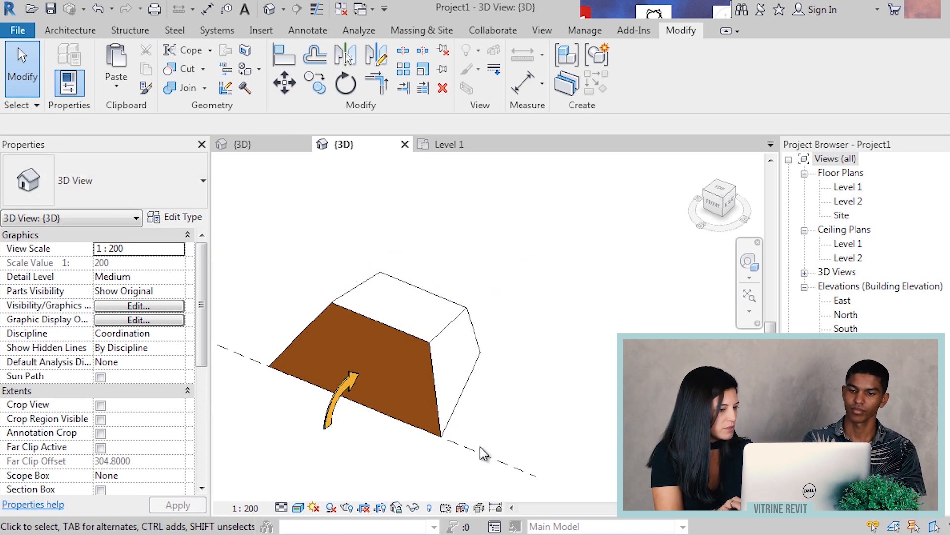
left_click(391, 419)
key("Delete")
left_click(333, 419)
key("Delete")
- Remove the Cherry paint from the front face of the copied tapered mass
scroll(446, 335, "down", 2)
mouse_move(449, 345)
middle_mouse_down()
mouse_move(458, 342)
mouse_move(444, 328)
middle_mouse_up()
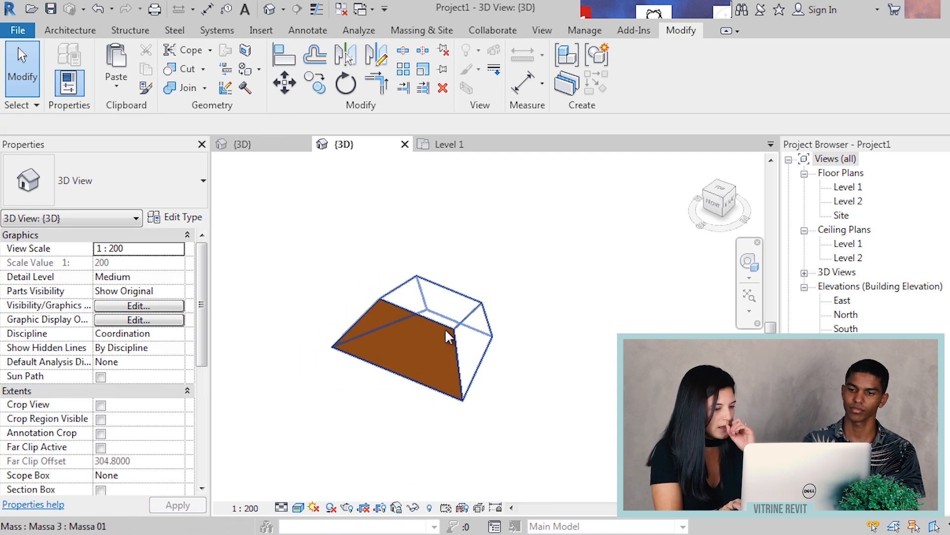
left_click(259, 72)
left_click(242, 120)
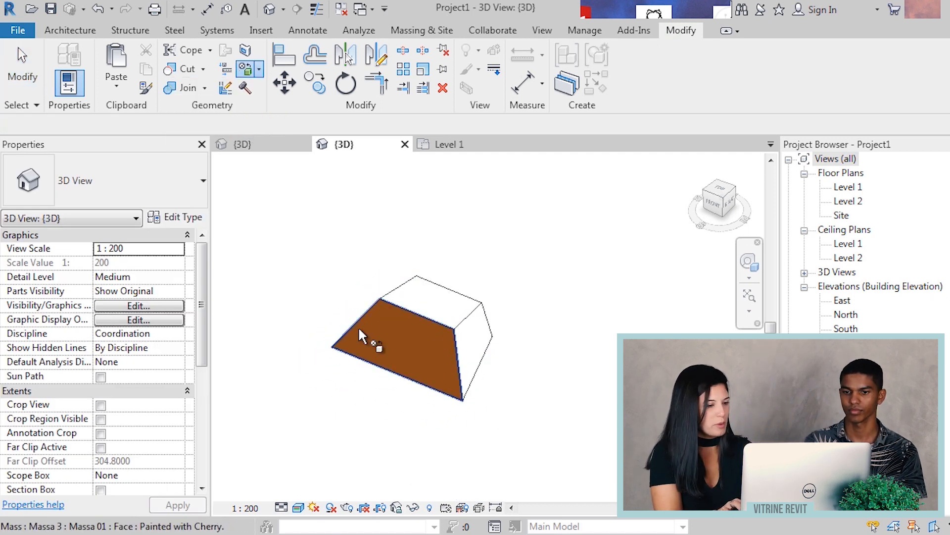
left_click(369, 341)
key("Escape")
scroll(420, 291, "down", 1)
mouse_move(397, 371)
middle_mouse_down("shift")
mouse_move(434, 328)
mouse_move(448, 350)
middle_mouse_up("shift")
scroll(450, 373, "up", 2)
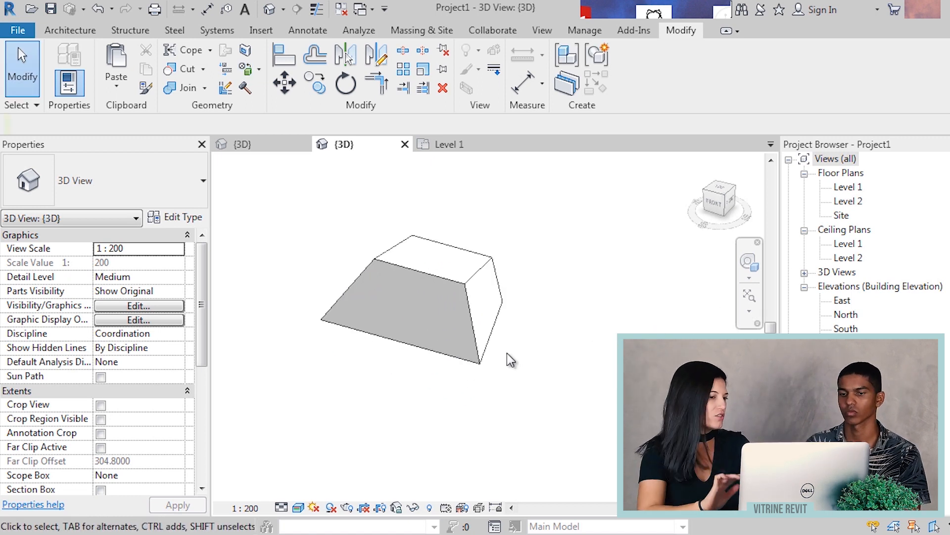
- Examine the next stage in the story board_2019 3D view, focusing on the sloping wall with its square opening
left_click(246, 145)
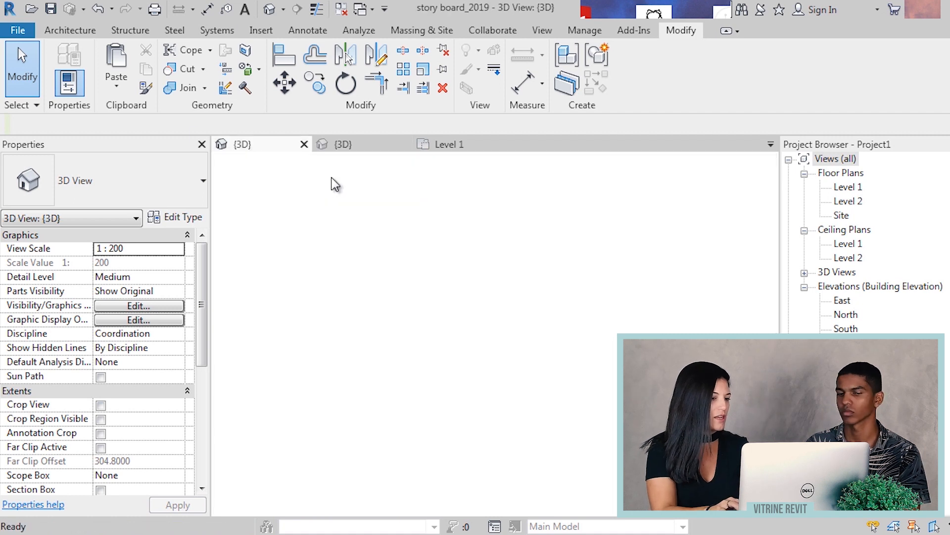
middle_click_drag(573, 273, 470, 295)
scroll(473, 307, "down", 2)
middle_click_drag(552, 347, 523, 336)
scroll(512, 337, "down", 1)
scroll(568, 352, "up", 3)
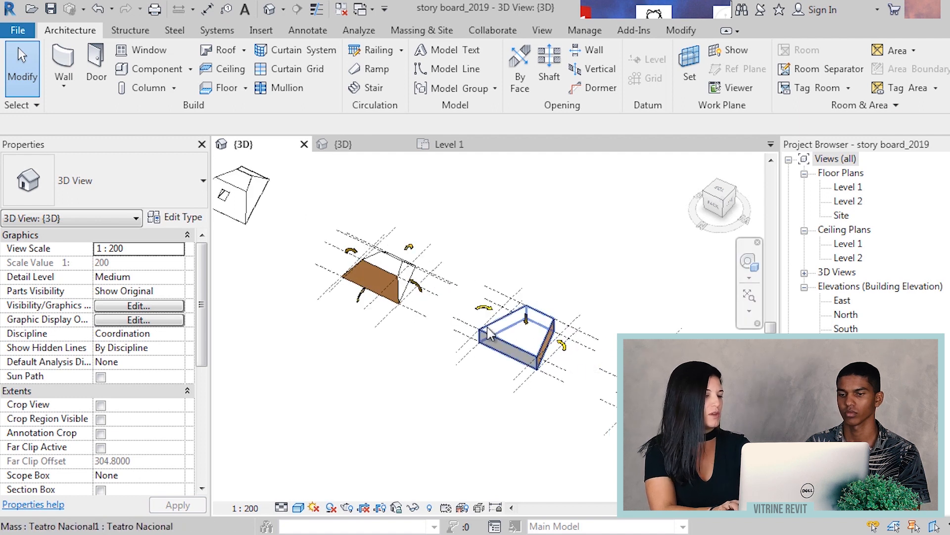
middle_click_drag(384, 282, 627, 400)
scroll(535, 327, "up", 2)
scroll(435, 307, "up", 2)
middle_click_drag(464, 348, 506, 430)
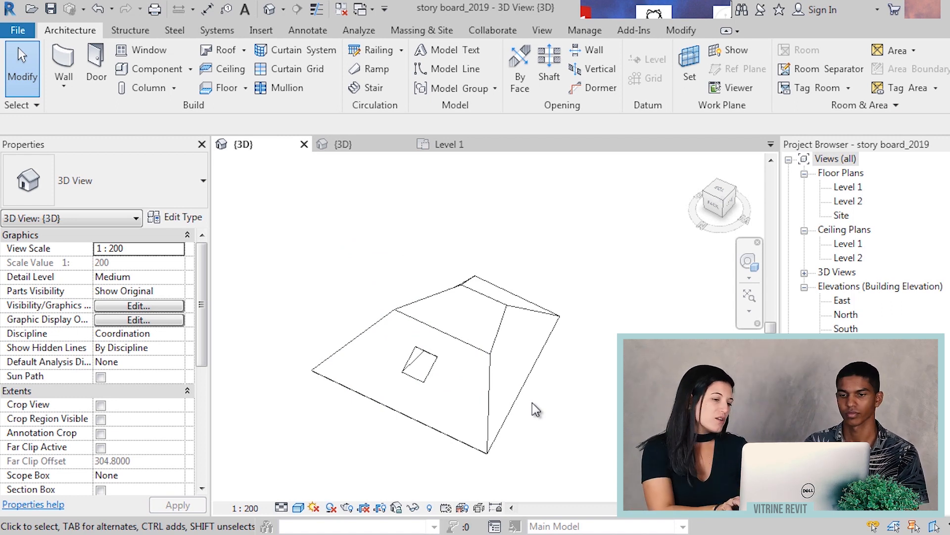
middle_click_drag(430, 365, 463, 321)
scroll(461, 323, "up", 3)
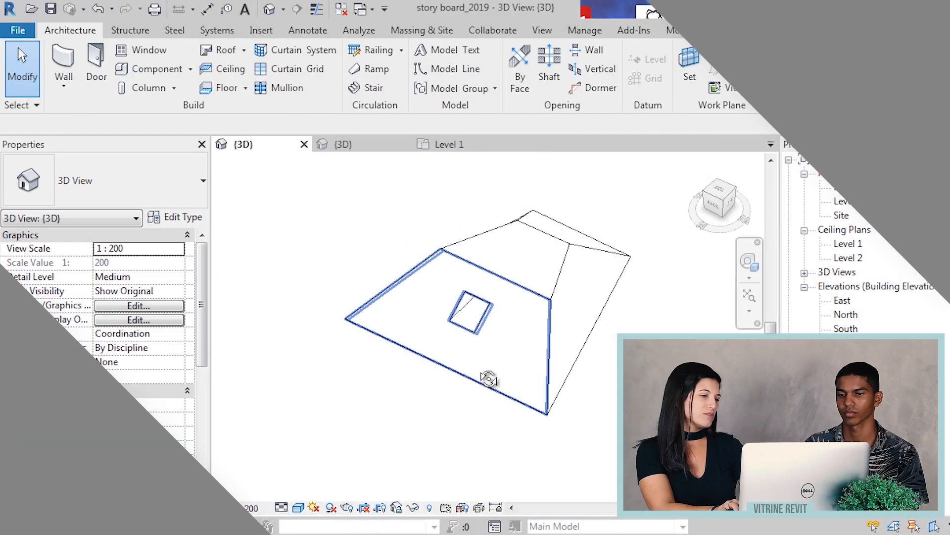
middle_click_drag(495, 304, 427, 316, "shift")
scroll(435, 317, "up", 1)
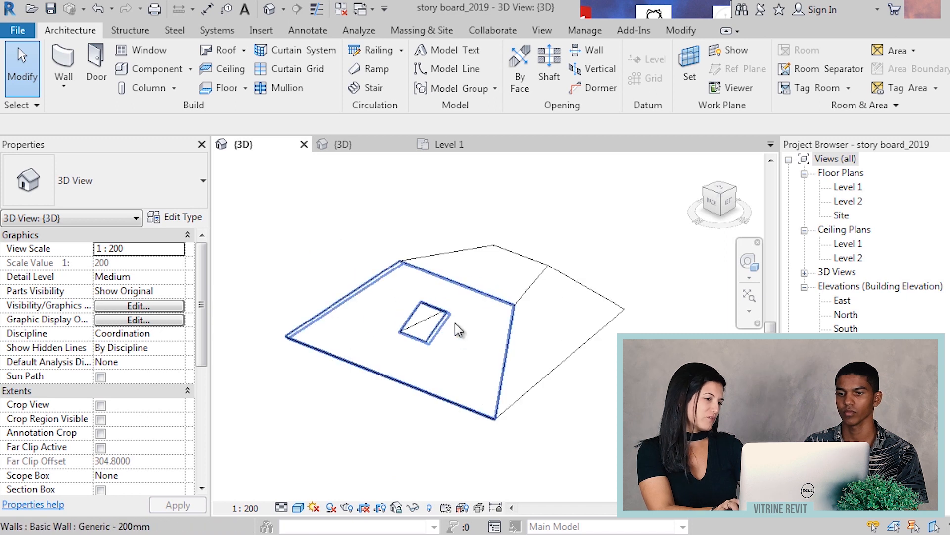
- In the Project1 3D view, open the copied tapered mass for in-place editing
left_click(373, 144)
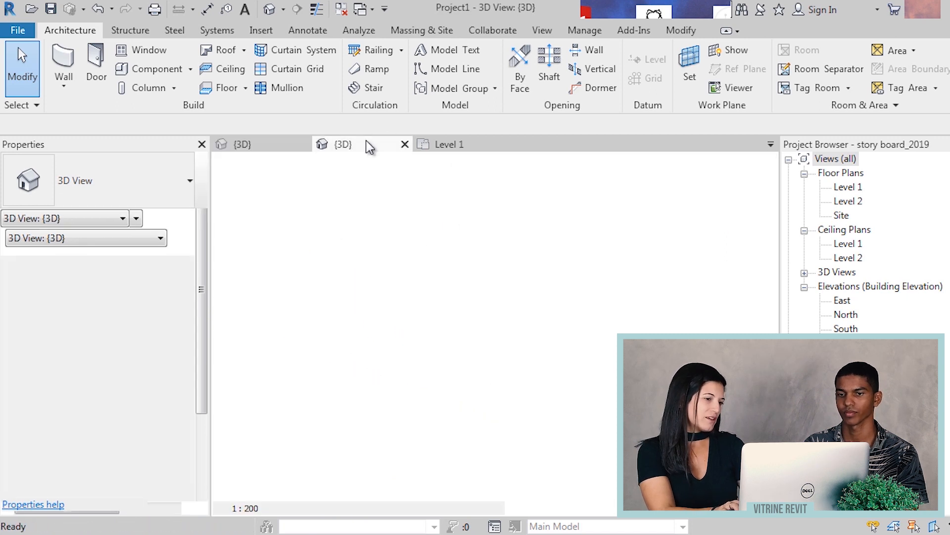
middle_click_drag(569, 261, 566, 294)
scroll(522, 311, "up", 3)
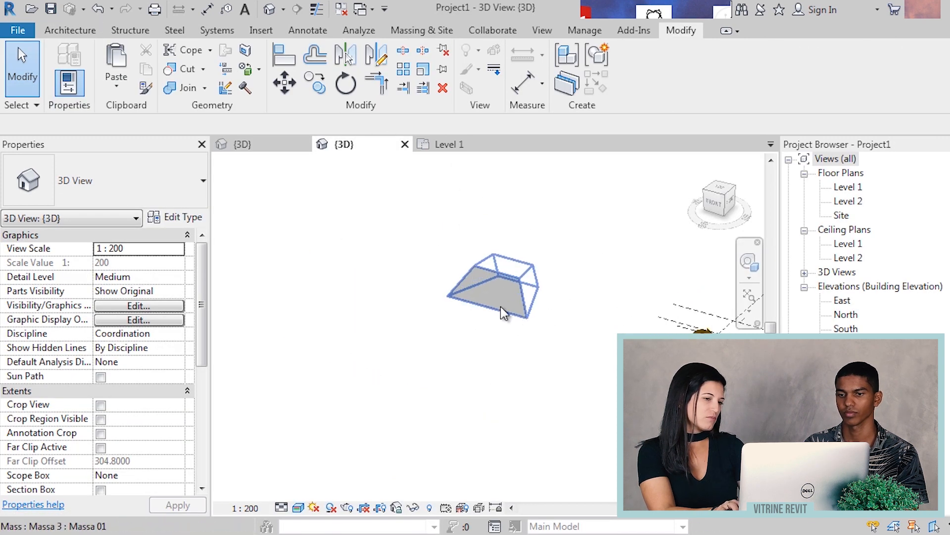
middle_click_drag(516, 369, 518, 391)
left_click(505, 331)
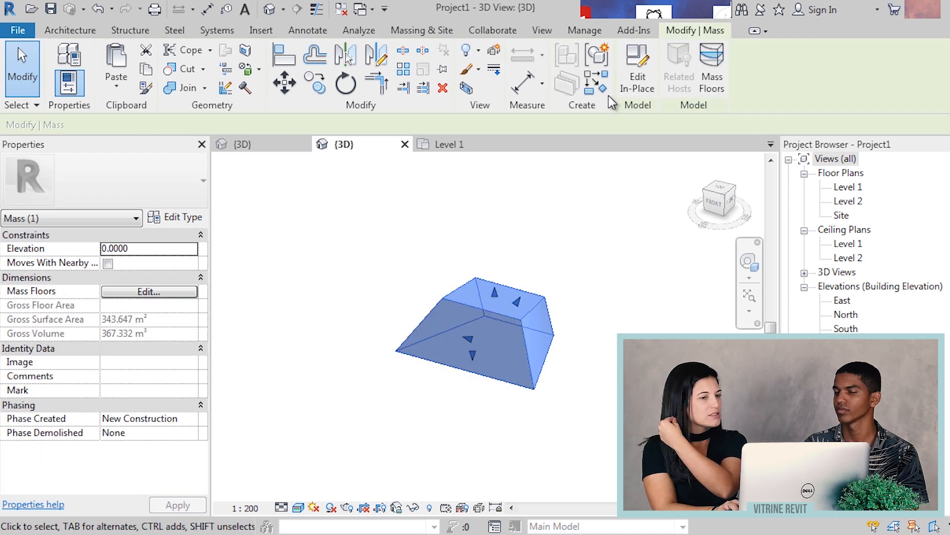
left_click(639, 80)
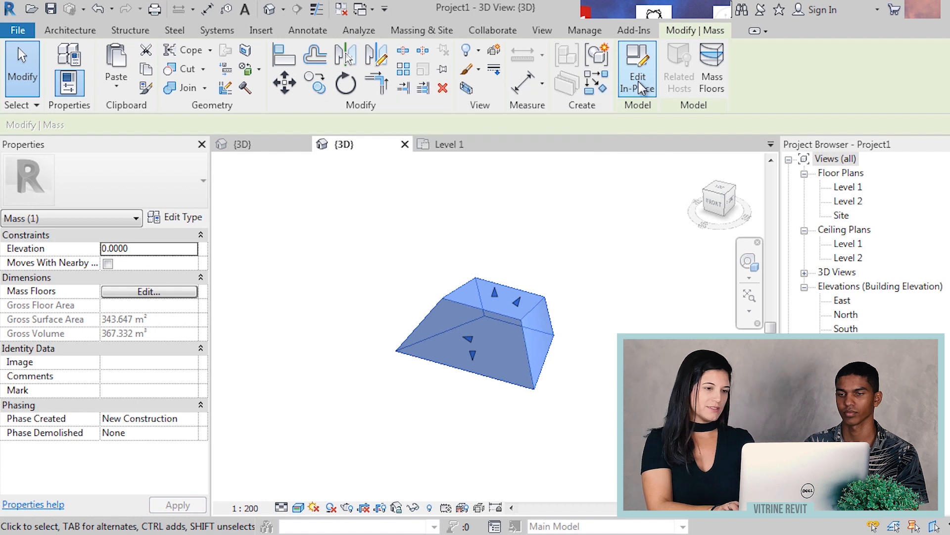
middle_click_drag(553, 304, 537, 346, "shift")
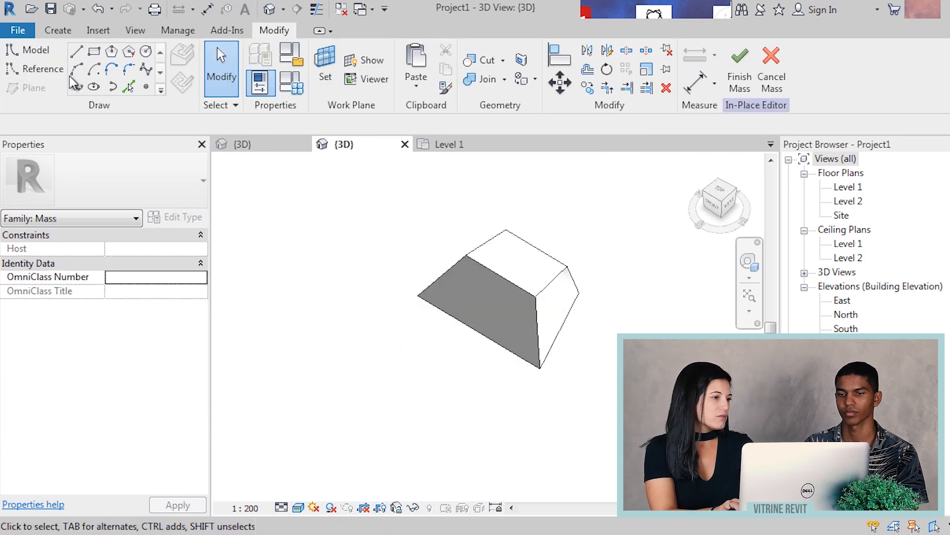
- Draw a model-line rectangle about 4.9 m by 4.7 m on Level 1, in front of the tapered mass
left_click(94, 52)
scroll(435, 344, "up", 3)
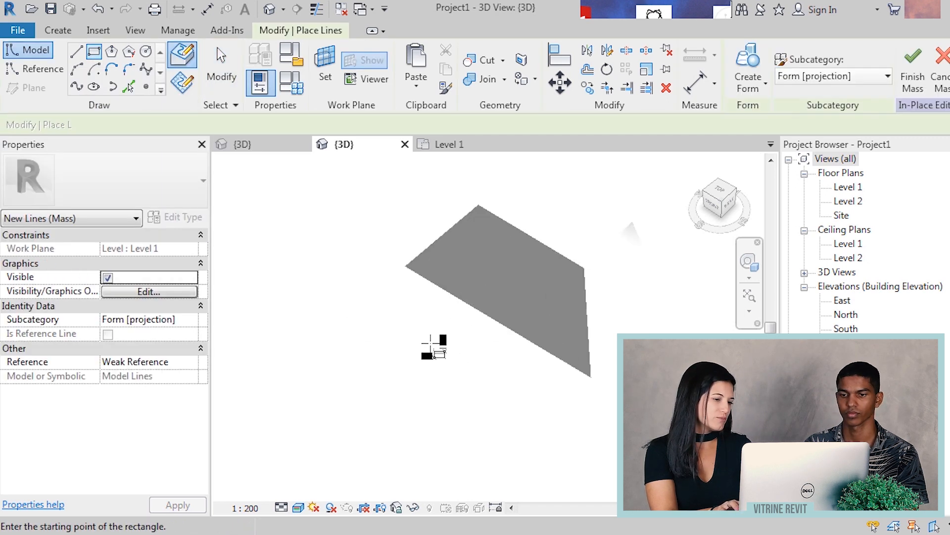
left_click(399, 331)
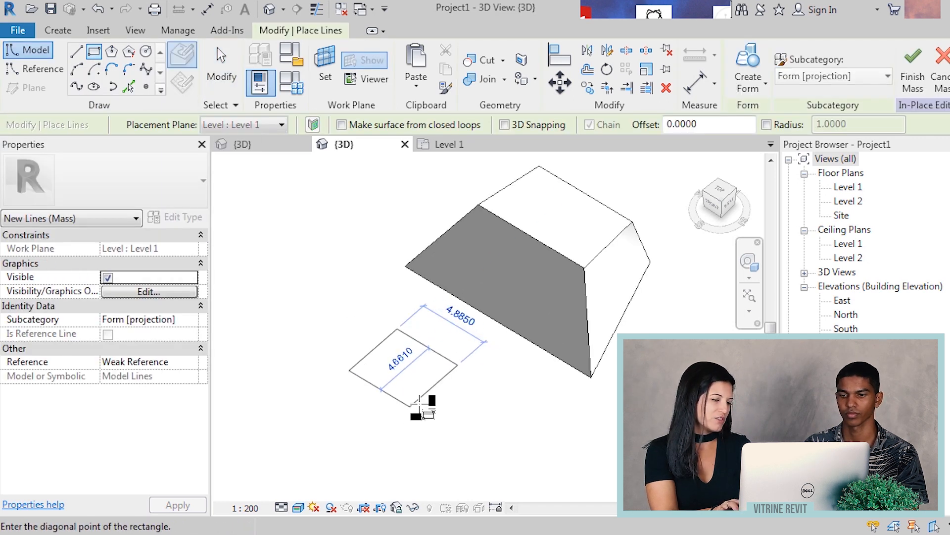
left_click(415, 405)
scroll(435, 391, "up", 2)
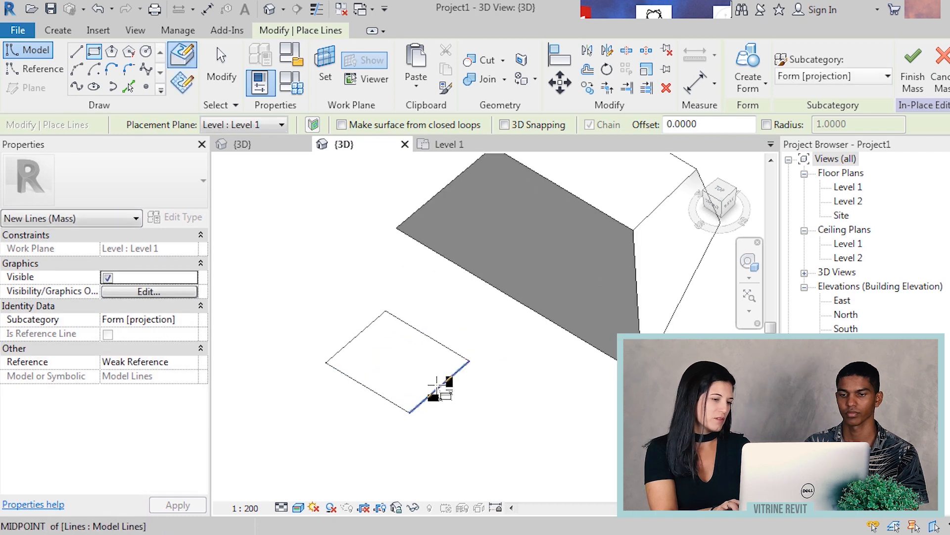
key("Escape")
- Create an extruded box form from the rectangle in front of the tapered mass
left_click(440, 395)
scroll(440, 391, "down", 2)
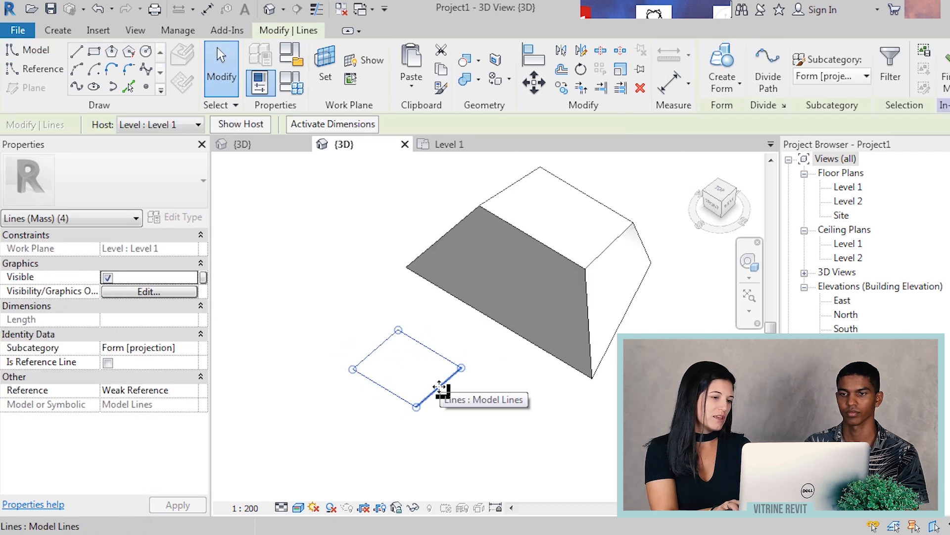
scroll(438, 381, "down", 1)
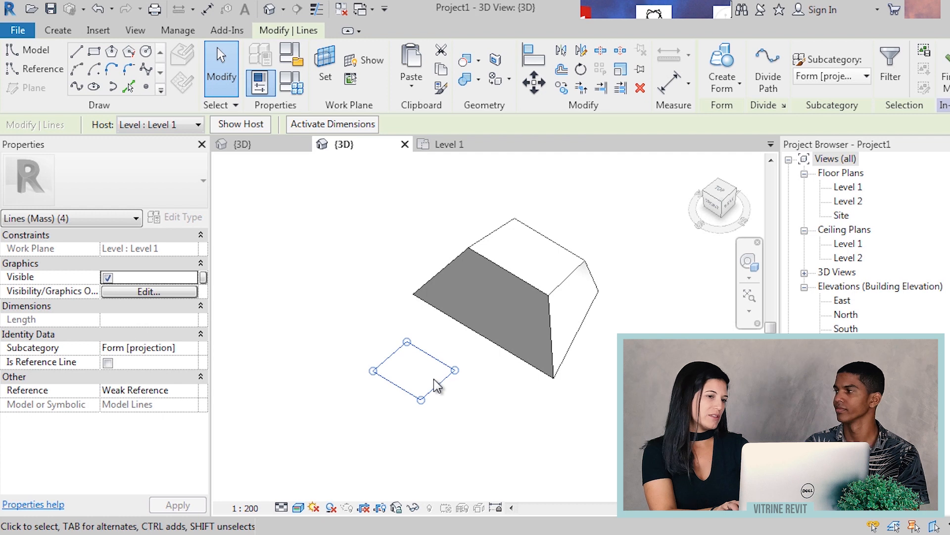
left_click(727, 59)
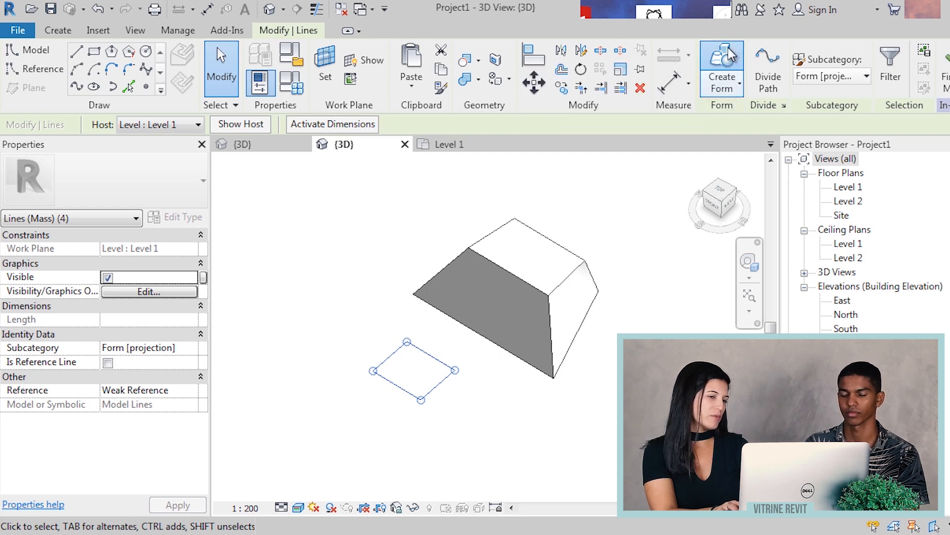
left_click(456, 405)
middle_click_drag(438, 368, 439, 378, "shift")
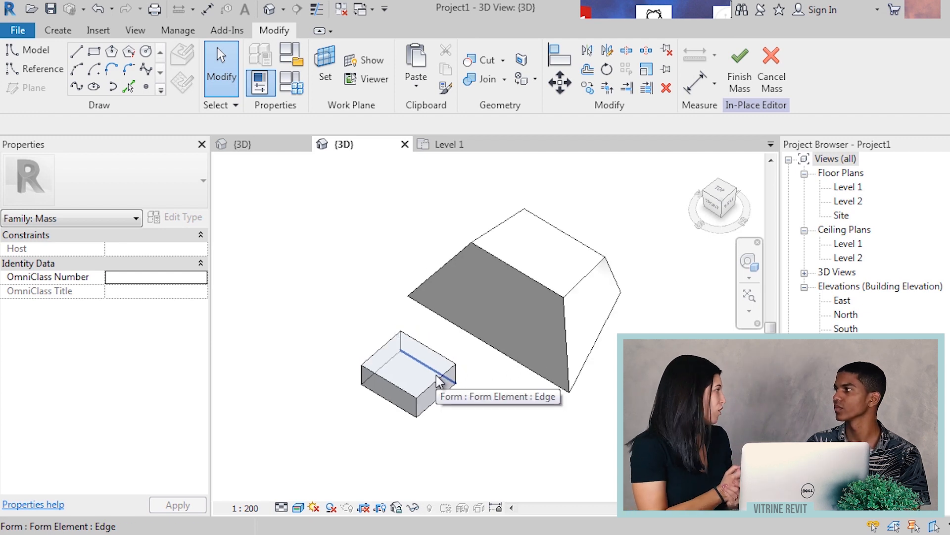
middle_click_drag(437, 382, 536, 277, "shift")
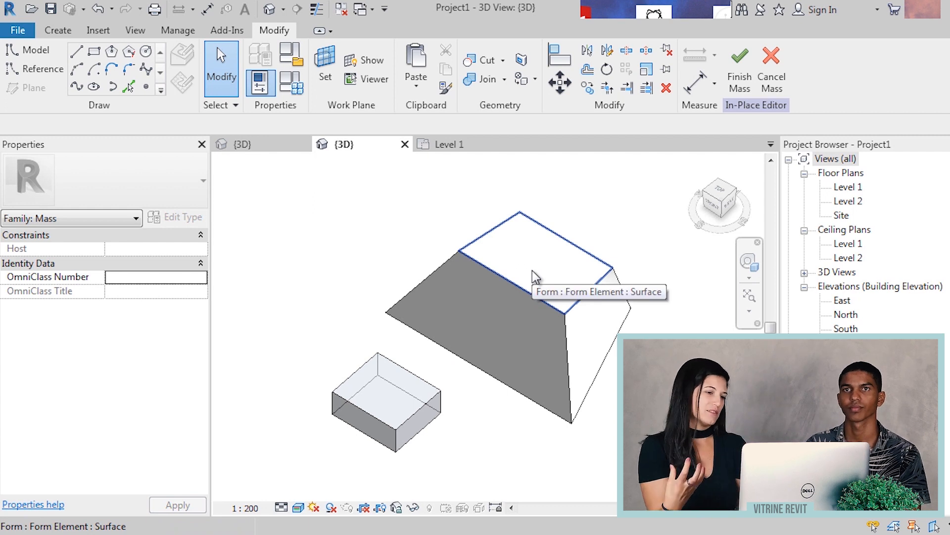
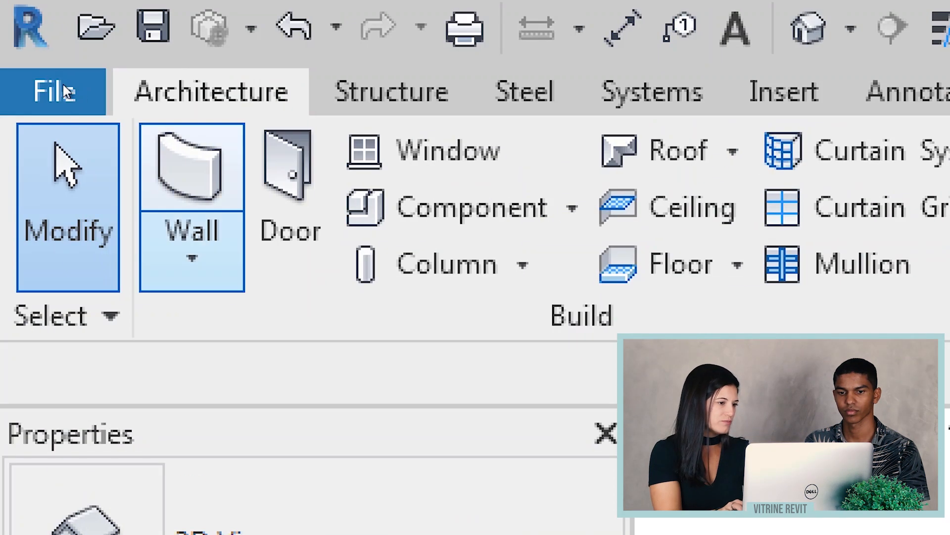
- Place Generic - 200mm walls by face on the sloping sides of the mass with the square opening, then end the wall command
left_click(63, 88)
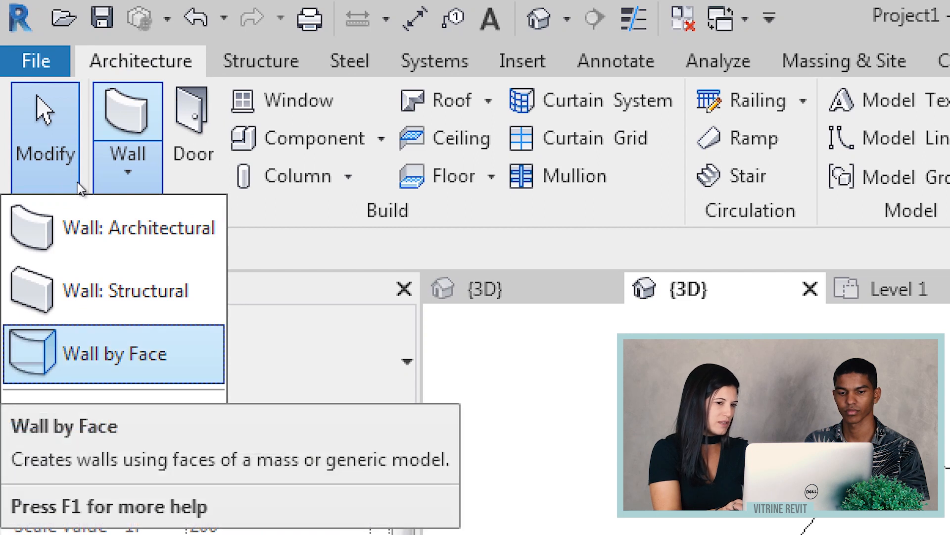
left_click(114, 353)
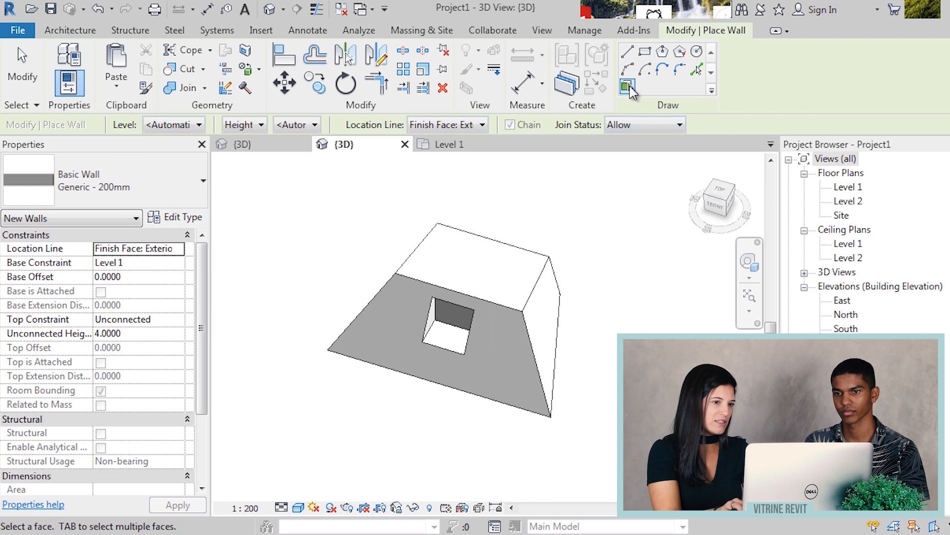
left_click(510, 325)
middle_click_drag(513, 323, 557, 423, "shift")
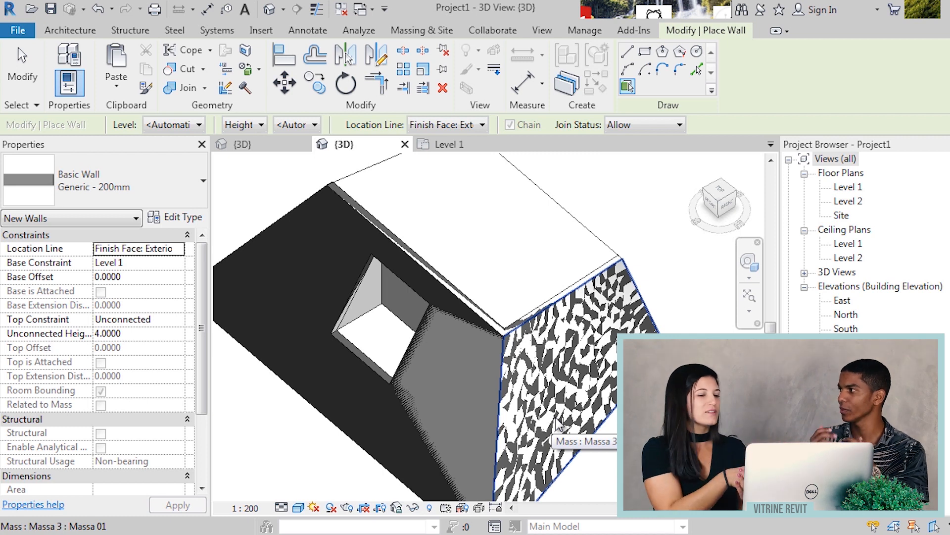
scroll(558, 424, "down", 4)
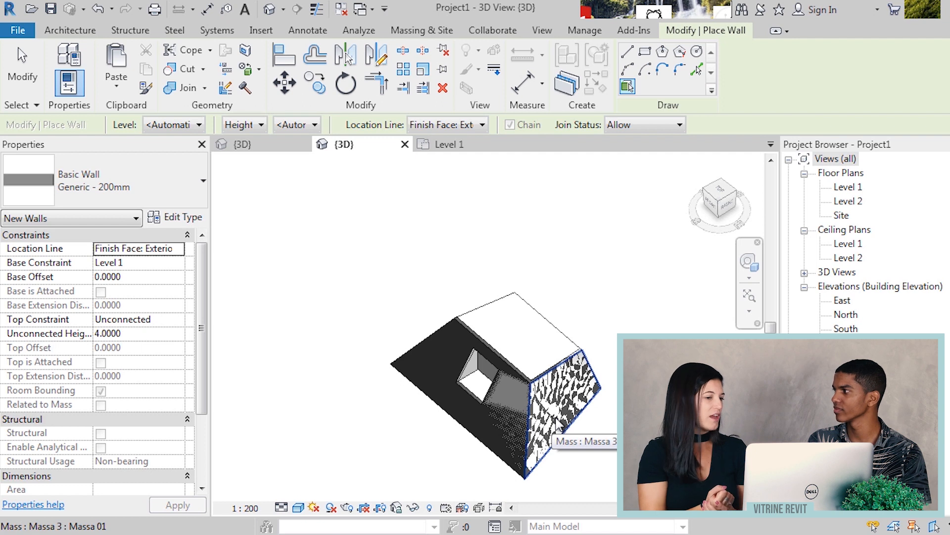
scroll(558, 423, "up", 2)
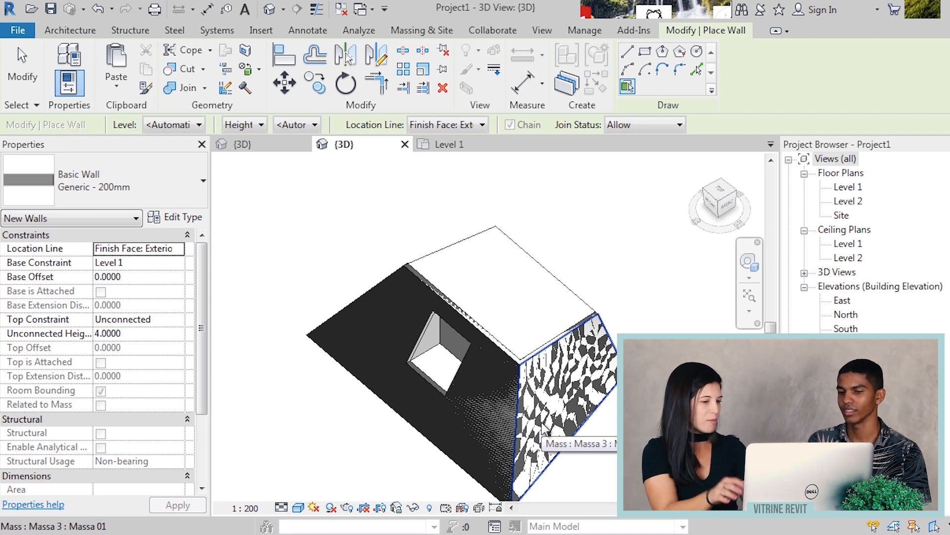
scroll(543, 435, "down", 2)
middle_click_drag(435, 403, 668, 413, "shift")
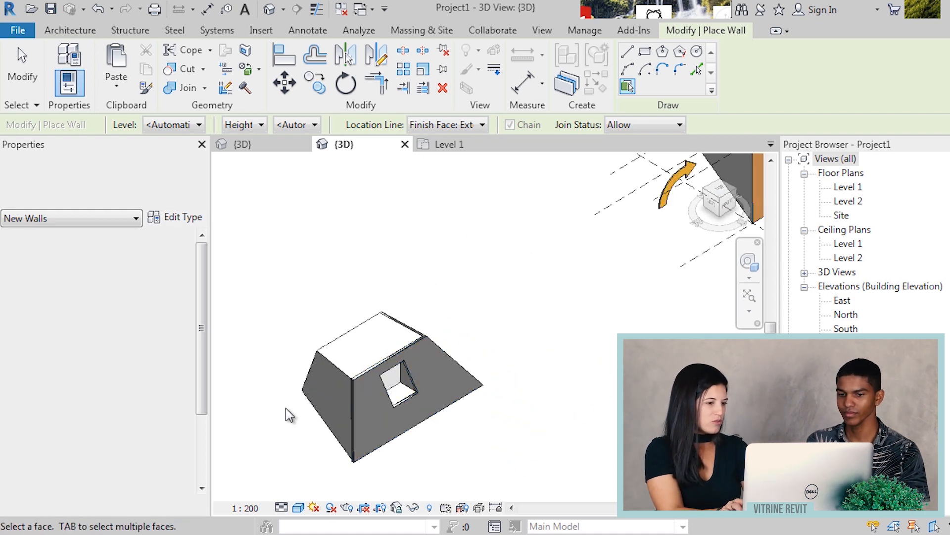
mouse_move(322, 398)
middle_mouse_down("shift")
mouse_move(479, 376)
mouse_move(355, 461)
mouse_move(240, 248)
mouse_move(194, 459)
mouse_move(334, 408)
middle_mouse_up("shift")
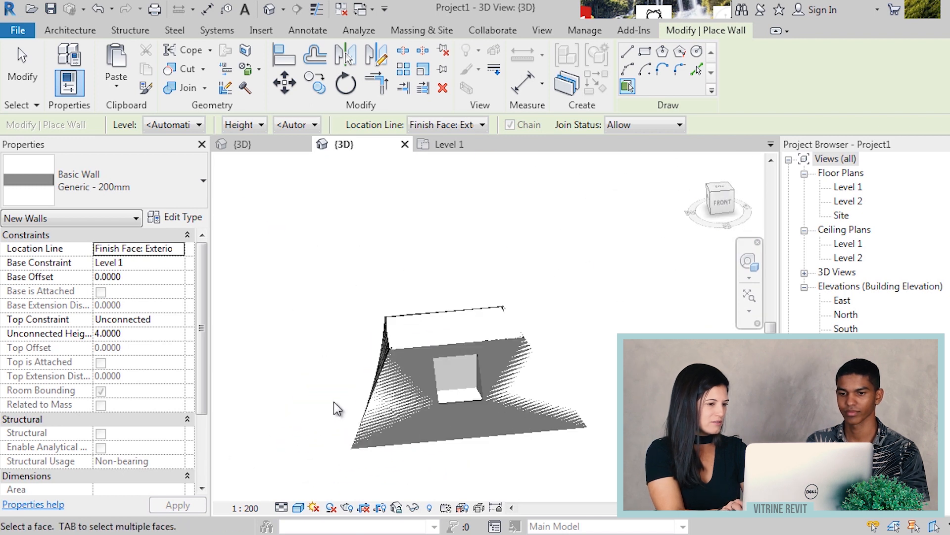
middle_click_drag(502, 388, 638, 451, "shift")
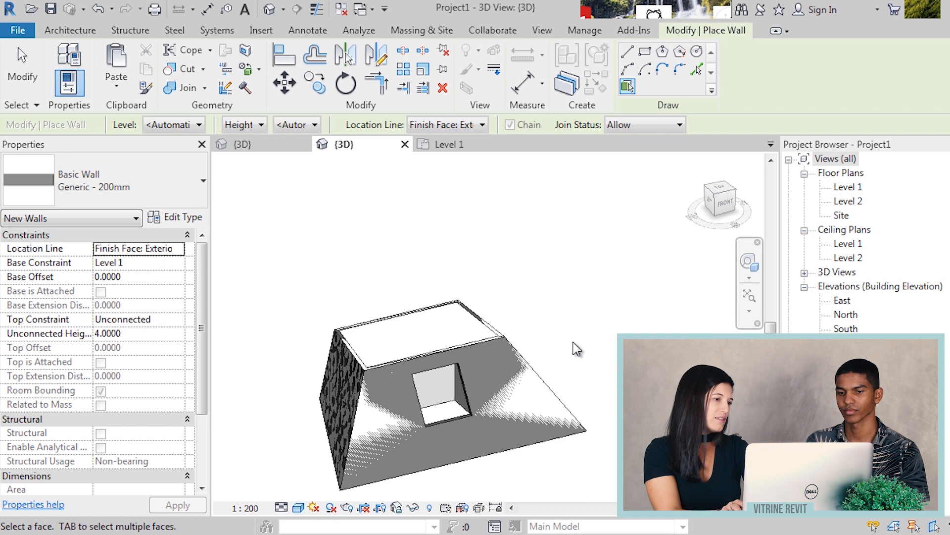
key("Escape")
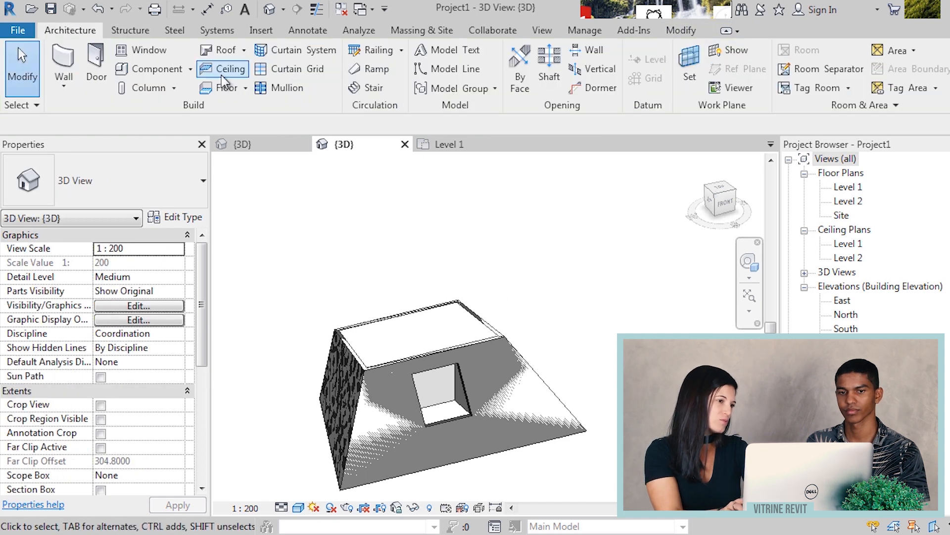
- Place a Generic Roof - 300mm by face on the flat top of the mass with the square opening
left_click(244, 51)
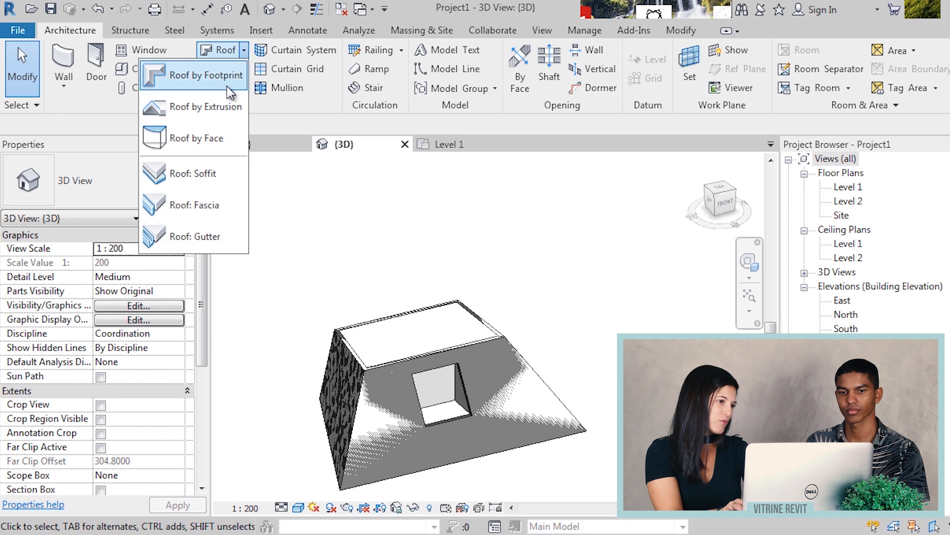
left_click(223, 139)
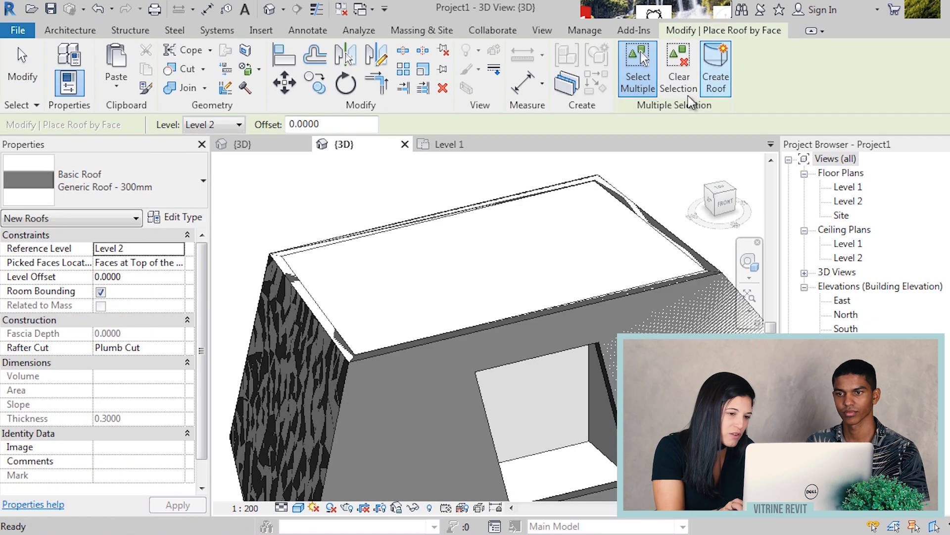
left_click(522, 279)
left_click(716, 64)
scroll(429, 319, "down", 3)
key("Escape")
middle_click_drag(426, 312, 460, 281, "shift")
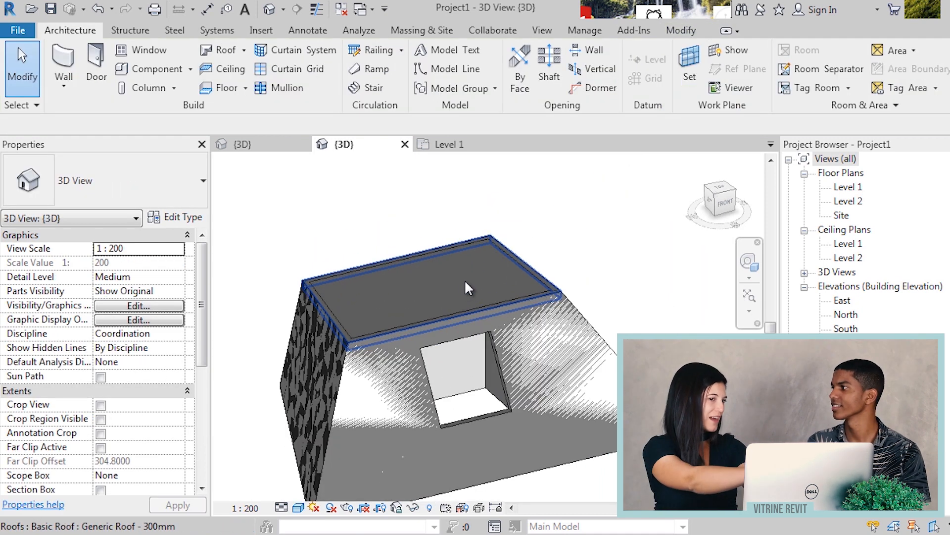
scroll(467, 278, "down", 2)
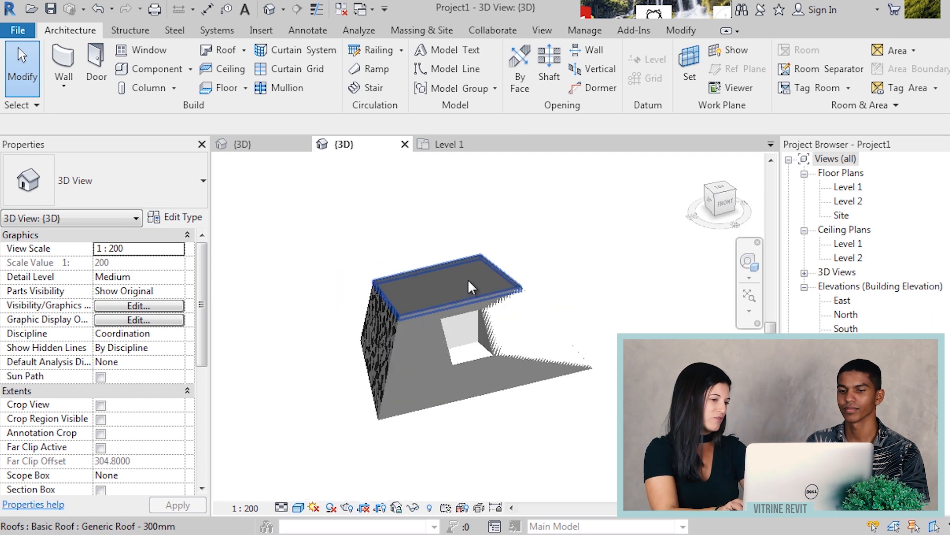
middle_click_drag(464, 296, 513, 342, "shift")
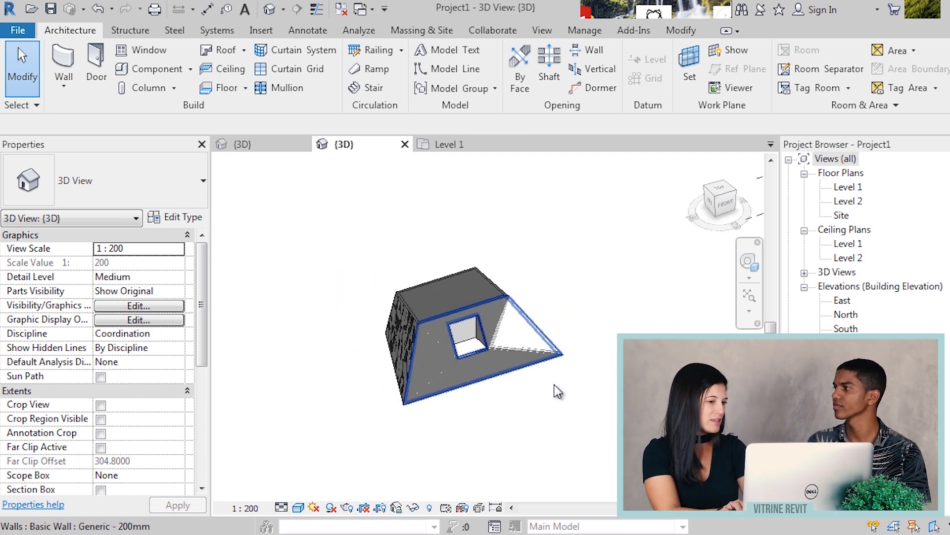
- Select the whole walled volume, filter the selection down to the Mass category only, and remove the mass from inside the walls and roof
middle_click_drag(556, 388, 501, 345, "shift")
left_click_drag(330, 230, 595, 444)
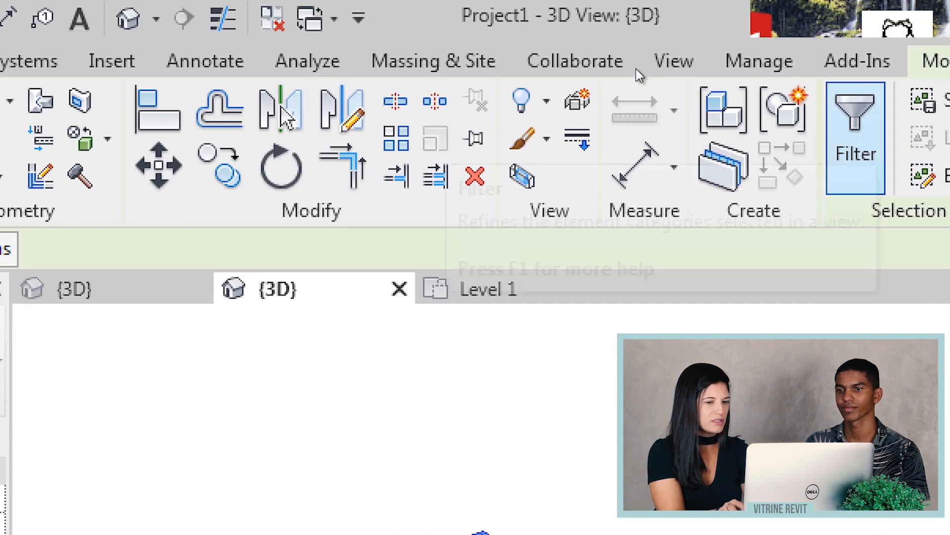
left_click(855, 144)
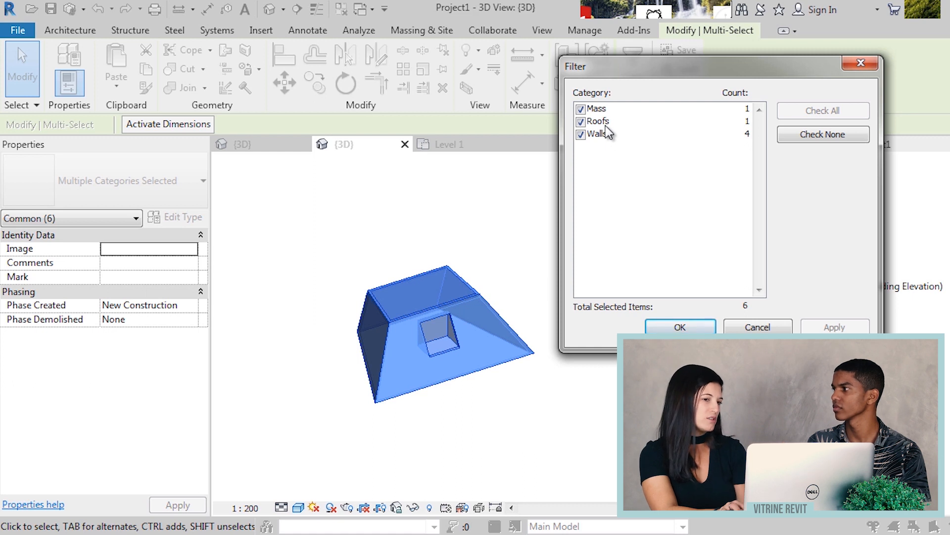
left_click(580, 121)
left_click(581, 134)
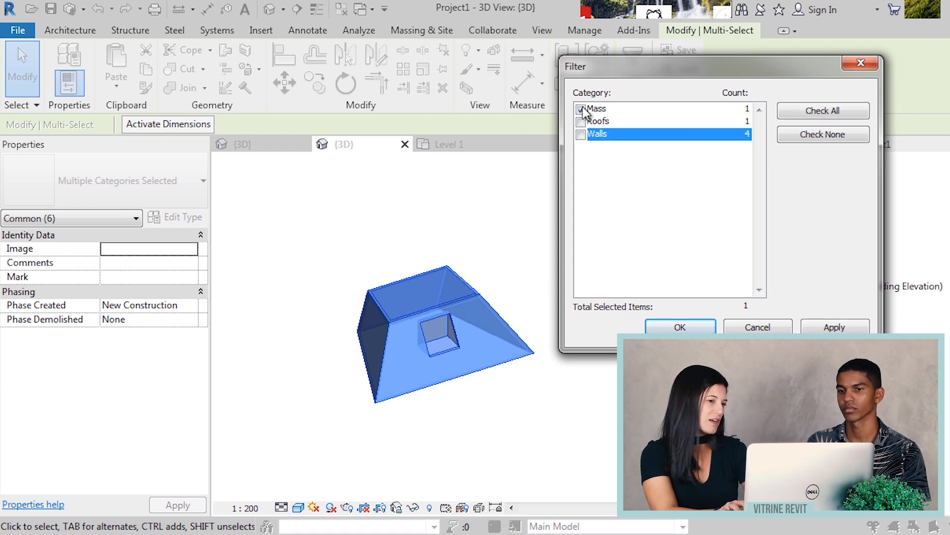
left_click(834, 327)
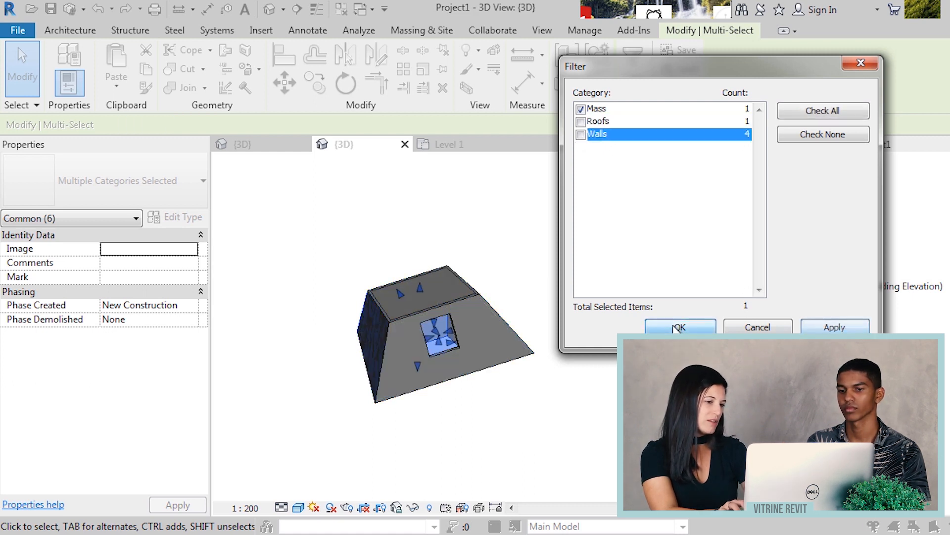
left_click(683, 328)
scroll(396, 354, "up", 2)
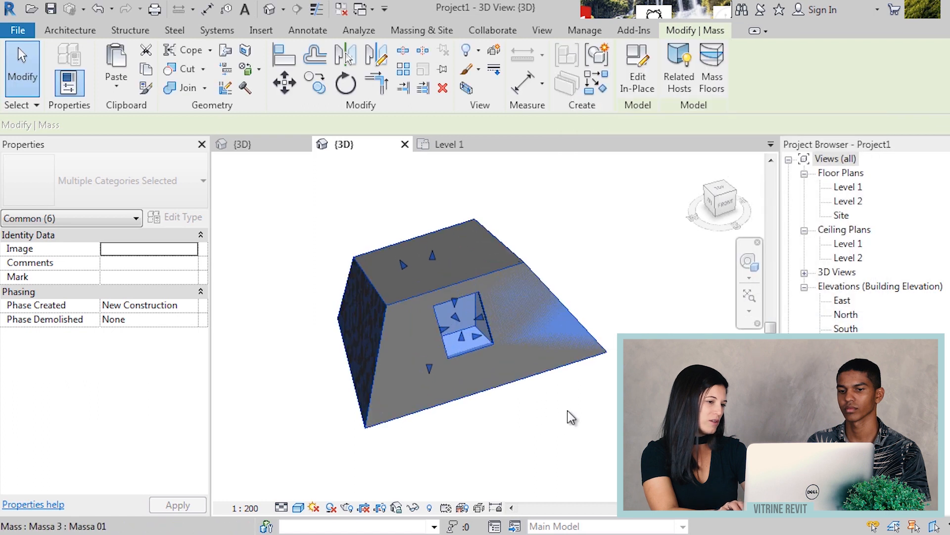
left_click(595, 424)
- Check the layer structure of the Generic - 200mm type on the sloping wall with the square opening
middle_click_drag(558, 381, 546, 338, "shift")
scroll(545, 338, "down", 3)
middle_click_drag(566, 267, 513, 287)
scroll(513, 283, "up", 2)
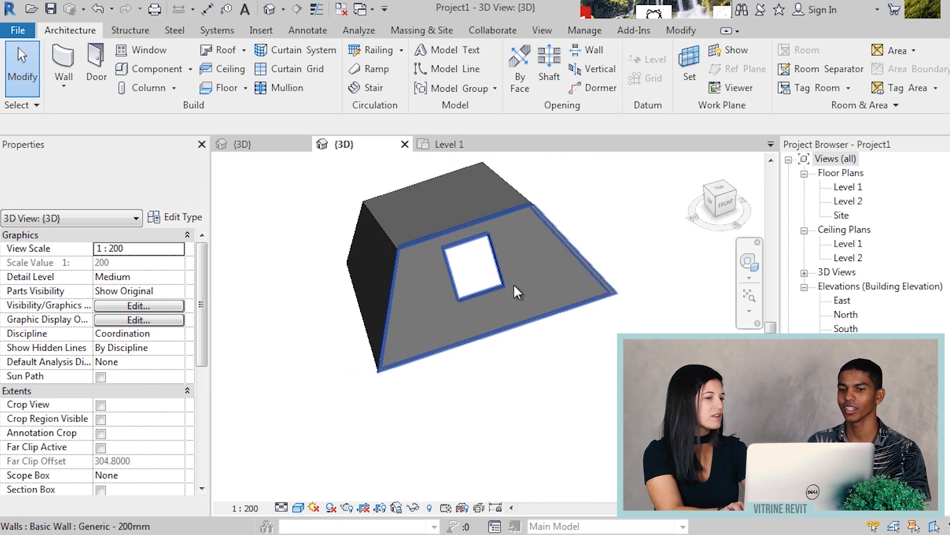
scroll(535, 265, "up", 2)
left_click(535, 266)
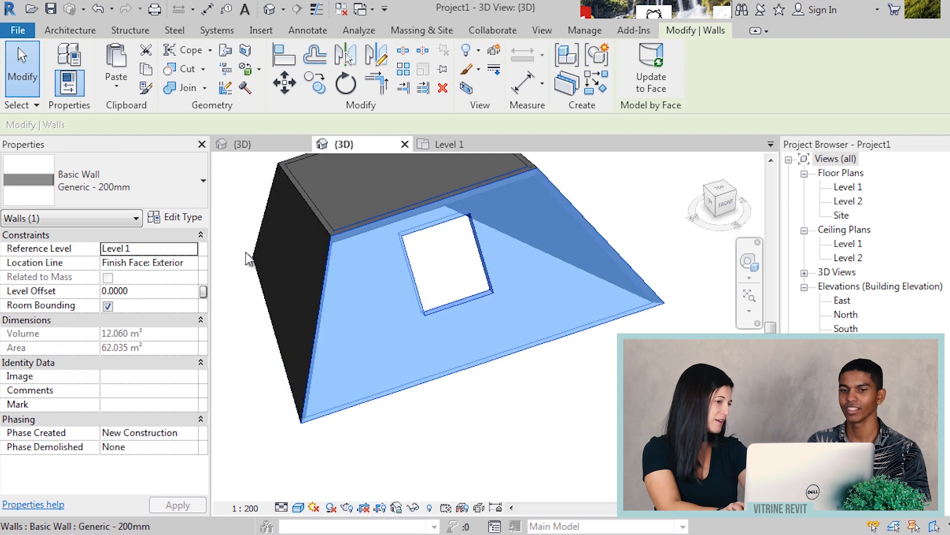
left_click(190, 217)
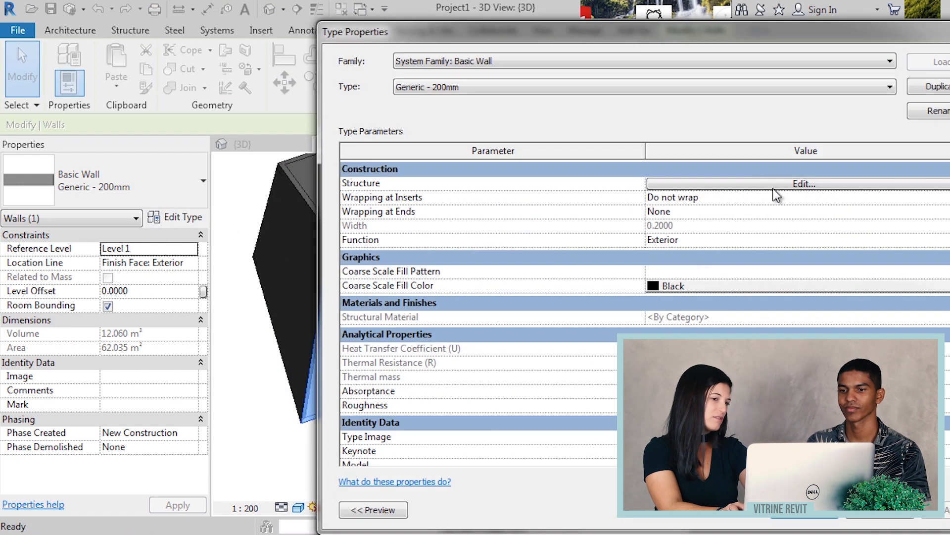
left_click(777, 184)
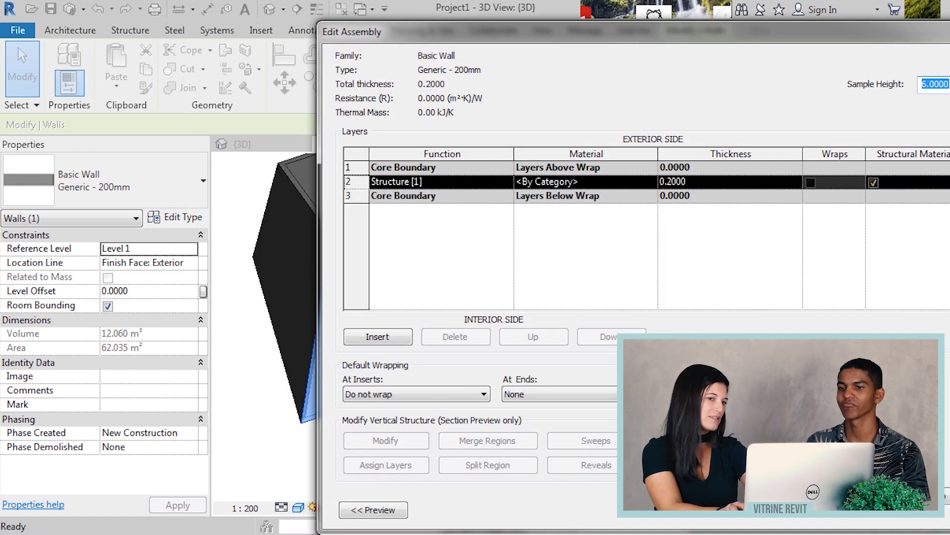
left_click(862, 495)
left_click(805, 510)
scroll(560, 204, "down", 4)
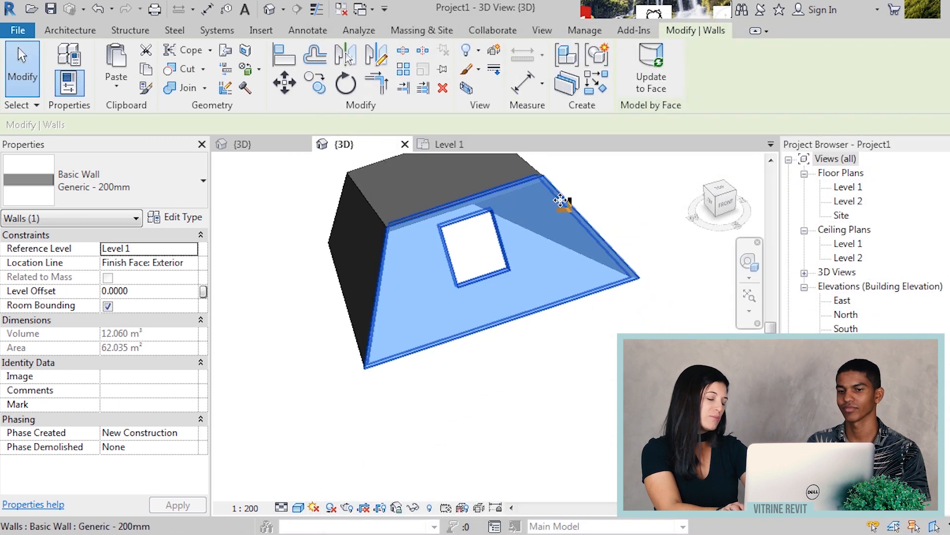
key("Escape")
- Examine the roofed volume with the square opening from several angles and compare it with the other storyboard stages in the row
middle_click_drag(563, 299, 515, 400, "shift")
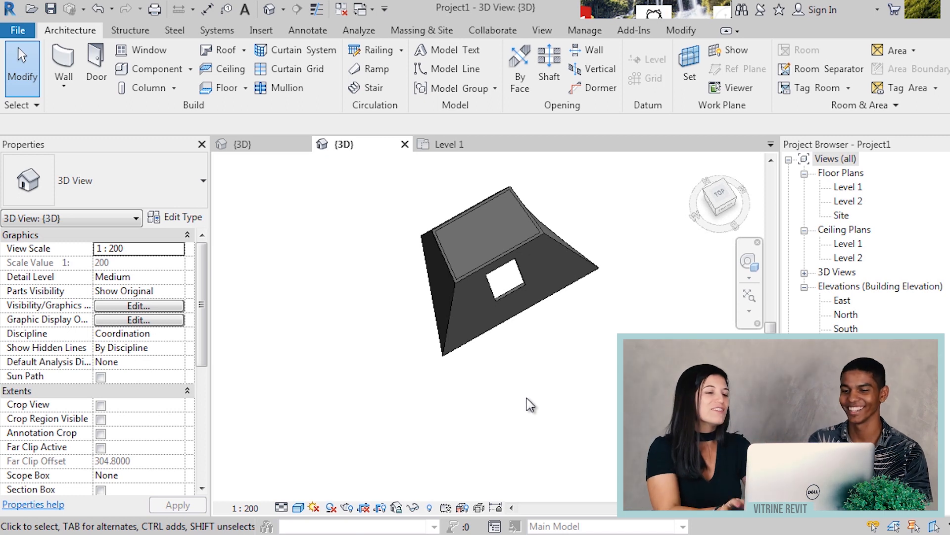
scroll(525, 212, "up", 2)
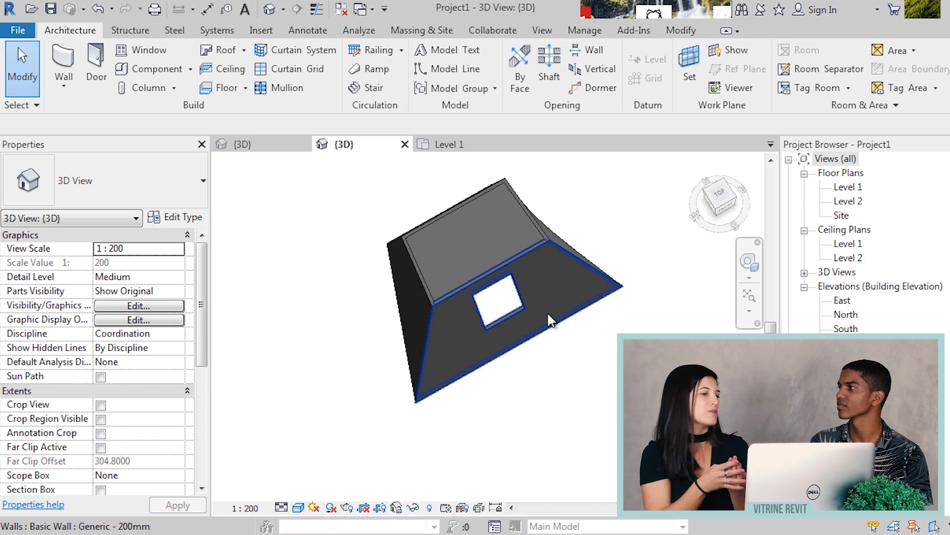
middle_click_drag(548, 311, 531, 379, "shift")
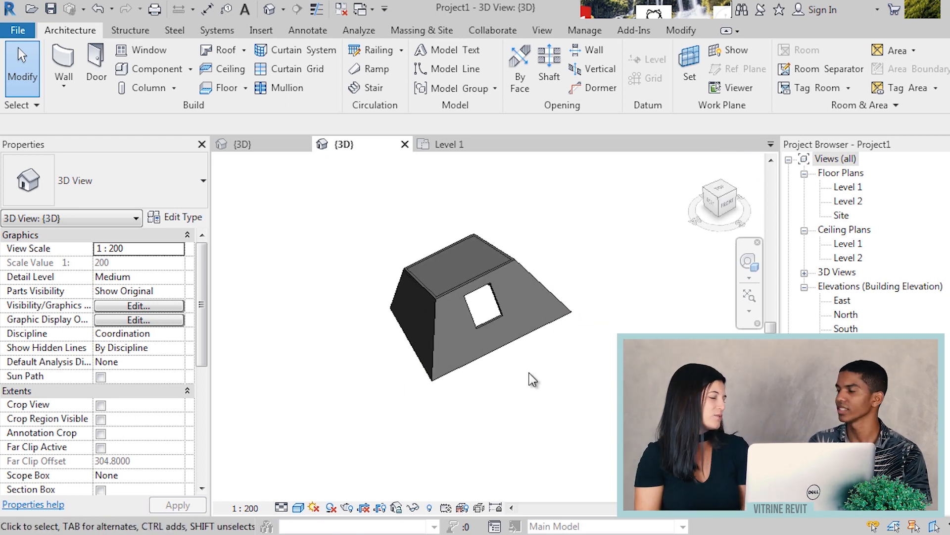
scroll(529, 374, "down", 5)
middle_click_drag(573, 384, 443, 365, "shift")
middle_click_drag(618, 417, 417, 351)
scroll(491, 369, "up", 2)
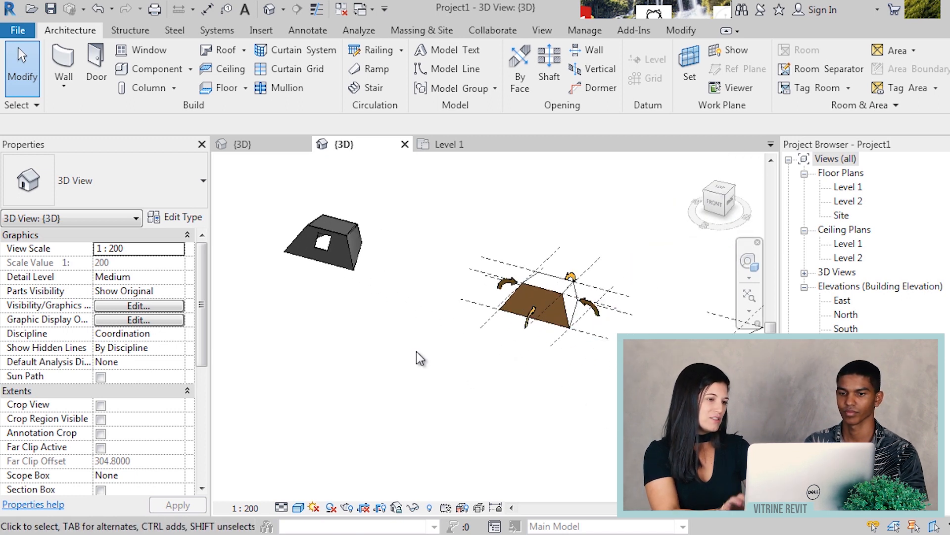
scroll(417, 352, "down", 4)
middle_click_drag(480, 361, 343, 300)
scroll(343, 298, "down", 1)
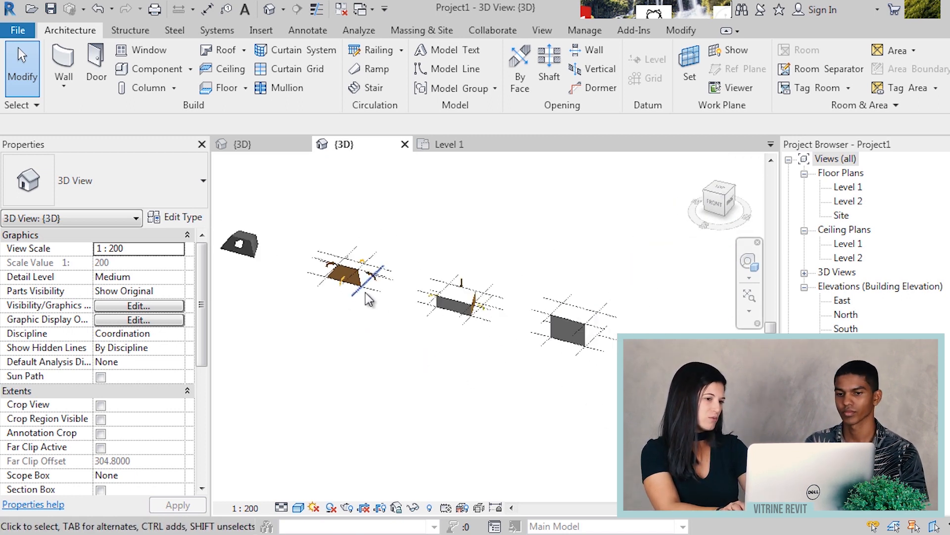
middle_click_drag(496, 322, 568, 339)
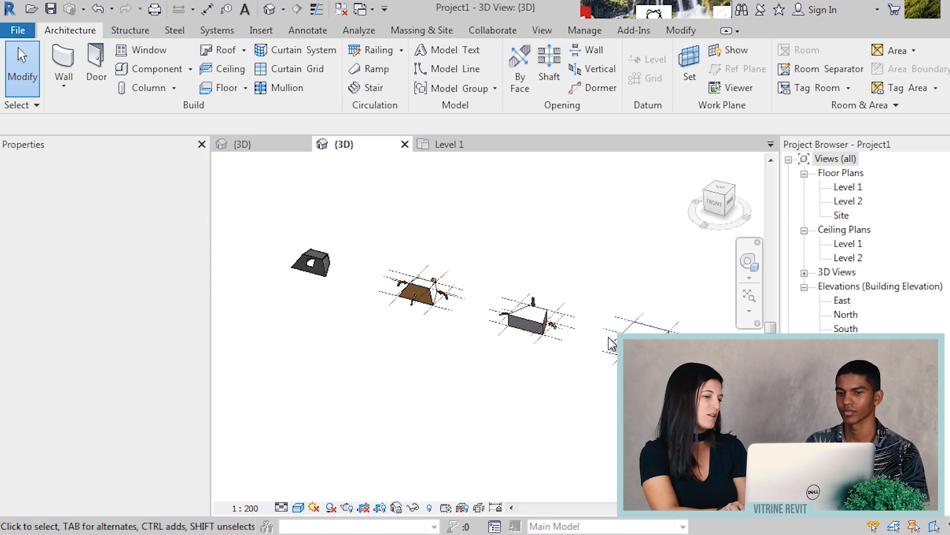
scroll(620, 336, "up", 1)
scroll(620, 337, "down", 1)
scroll(632, 341, "up", 2)
middle_click_drag(426, 290, 649, 341)
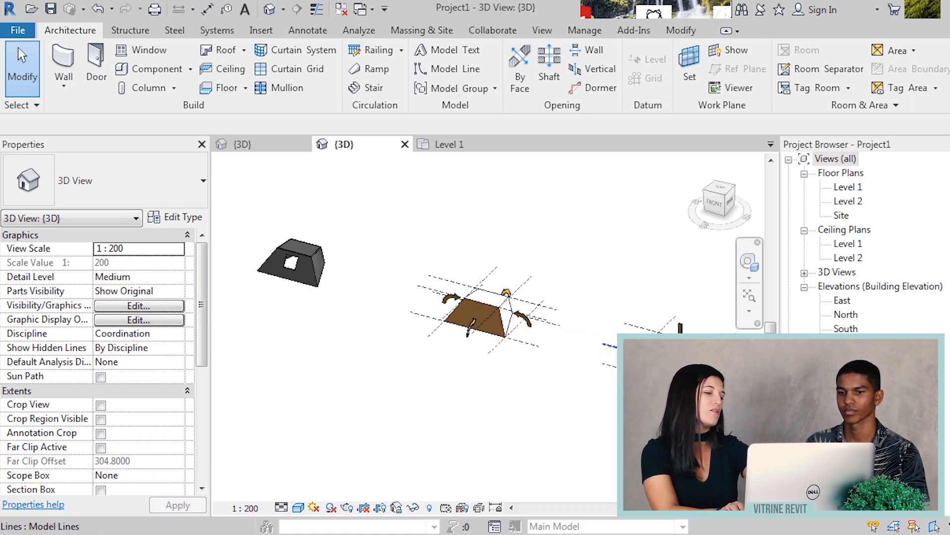
scroll(645, 339, "up", 2)
middle_click_drag(301, 295, 656, 347)
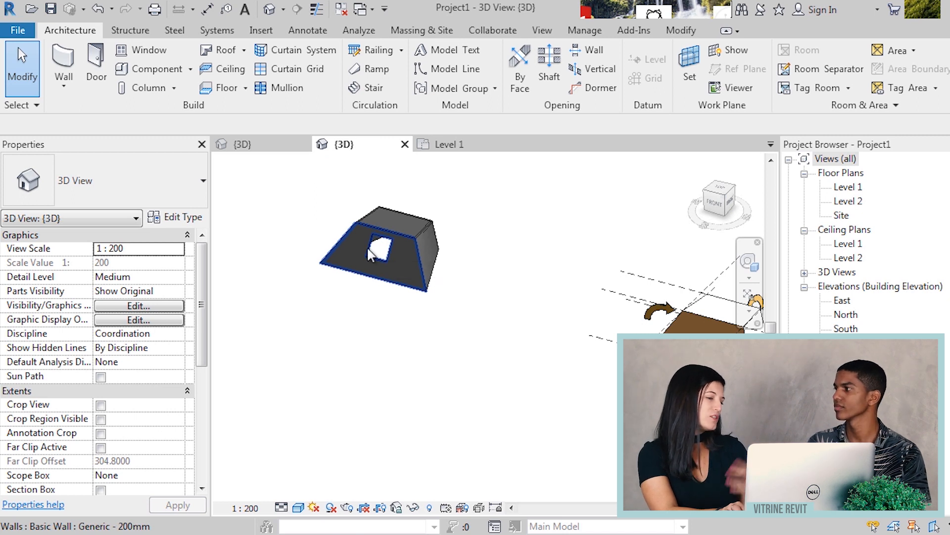
scroll(369, 251, "down", 3)
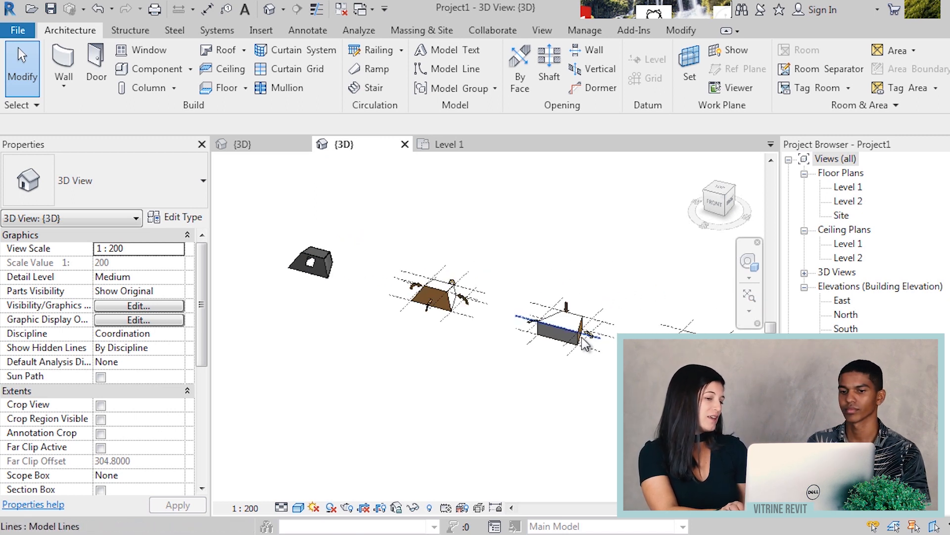
middle_click_drag(573, 343, 511, 325)
scroll(512, 327, "up", 1)
scroll(472, 355, "up", 1)
middle_click_drag(421, 361, 480, 358)
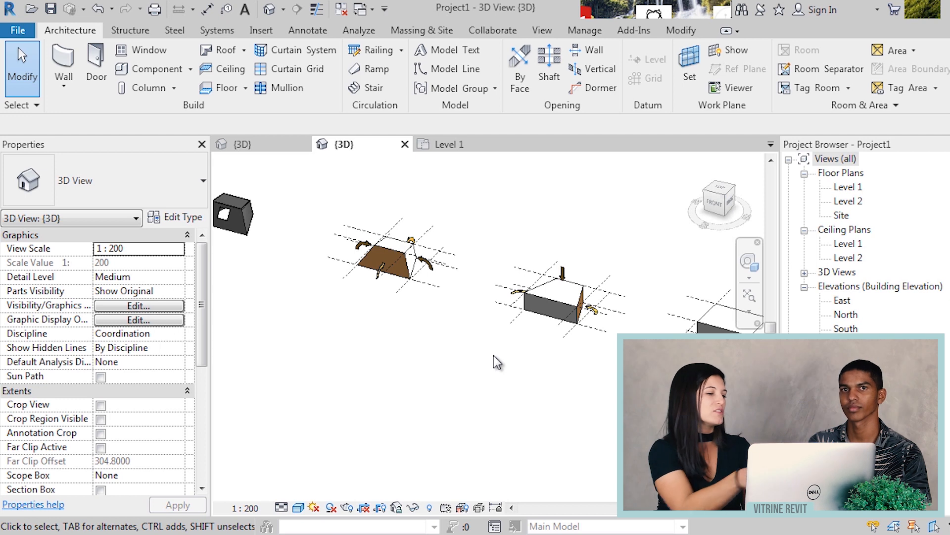
middle_click_drag(620, 338, 507, 312)
scroll(629, 313, "up", 2)
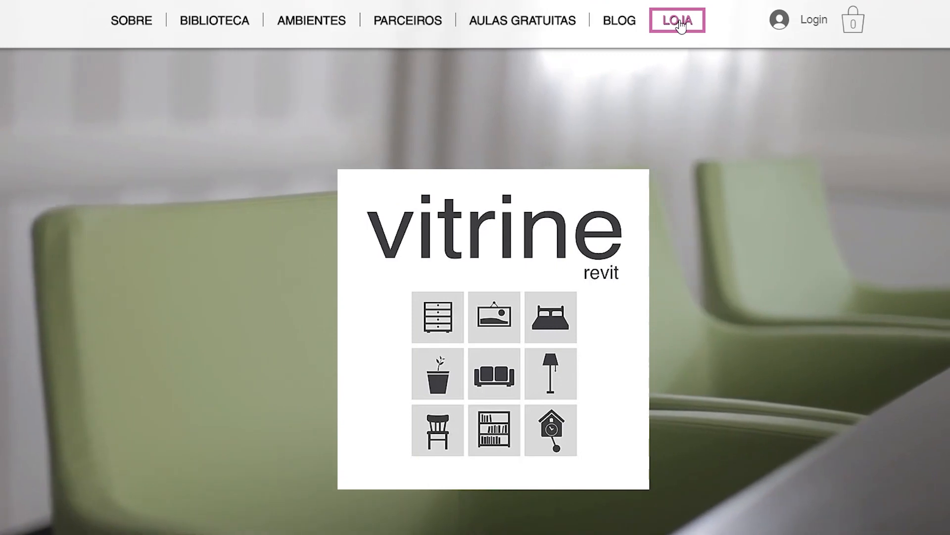
- Switch to the Vitrine Revit website and review the store's Representação em Revit minicourse page down to the Material Produzido section
left_click(678, 21)
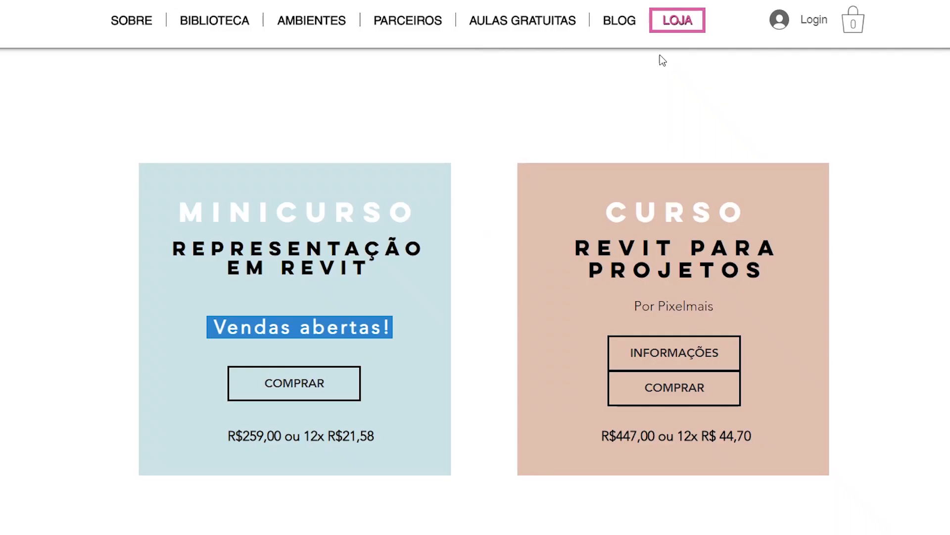
left_click(318, 385)
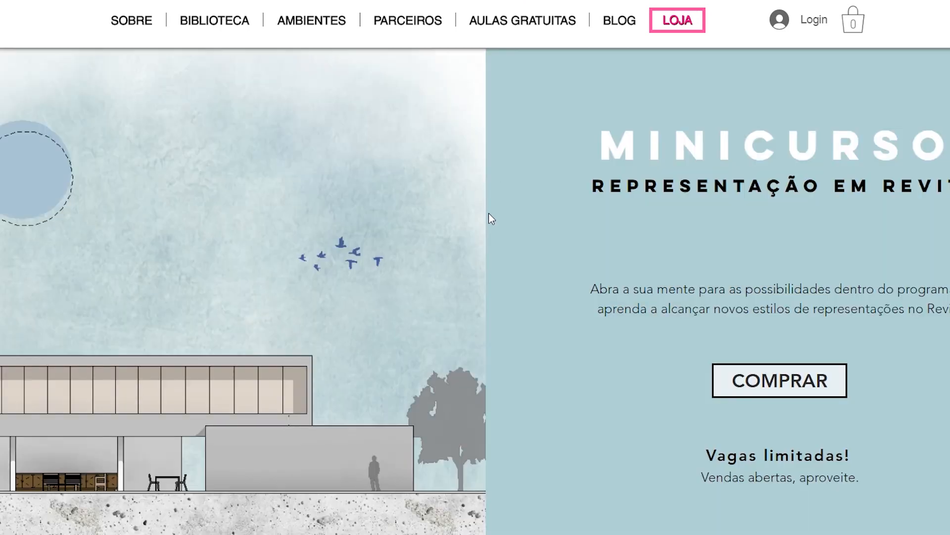
scroll(491, 217, "down", 8)
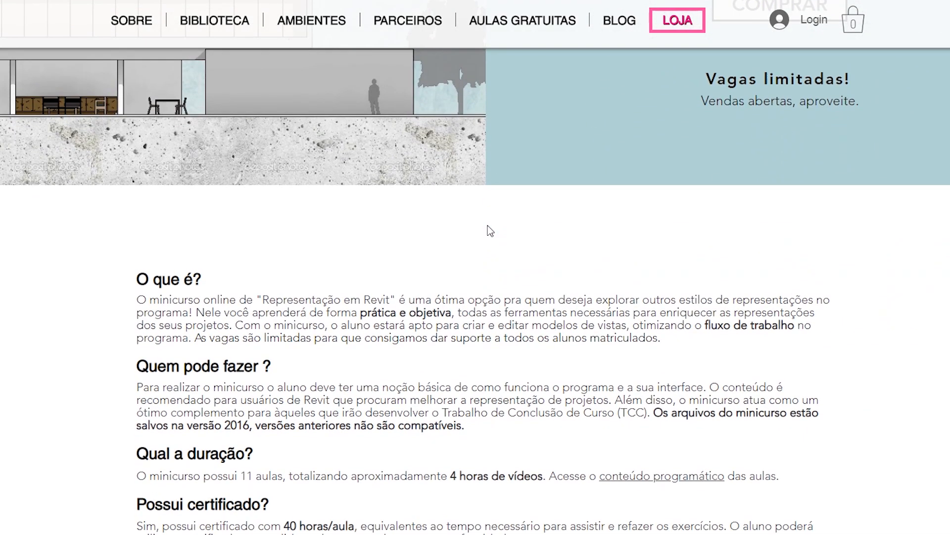
scroll(488, 227, "down", 13)
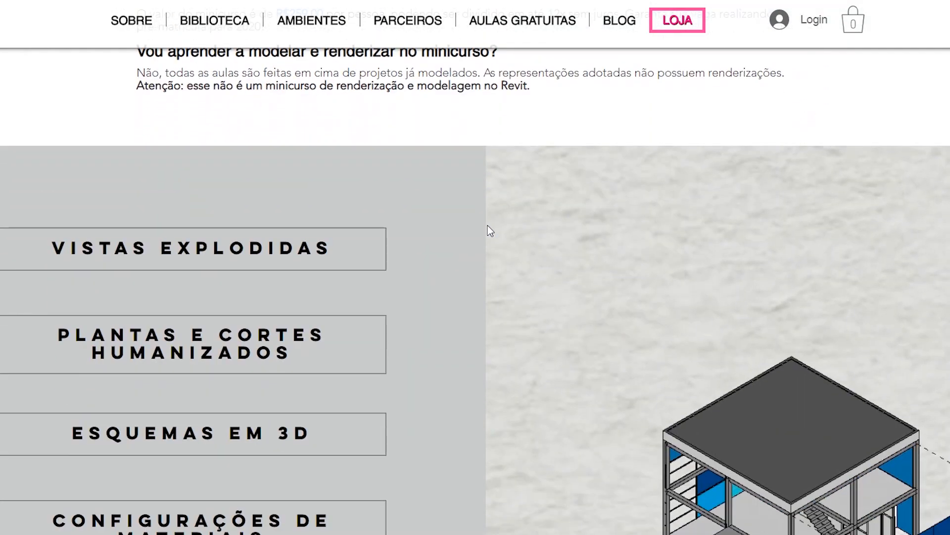
scroll(488, 226, "down", 7)
scroll(488, 226, "down", 14)
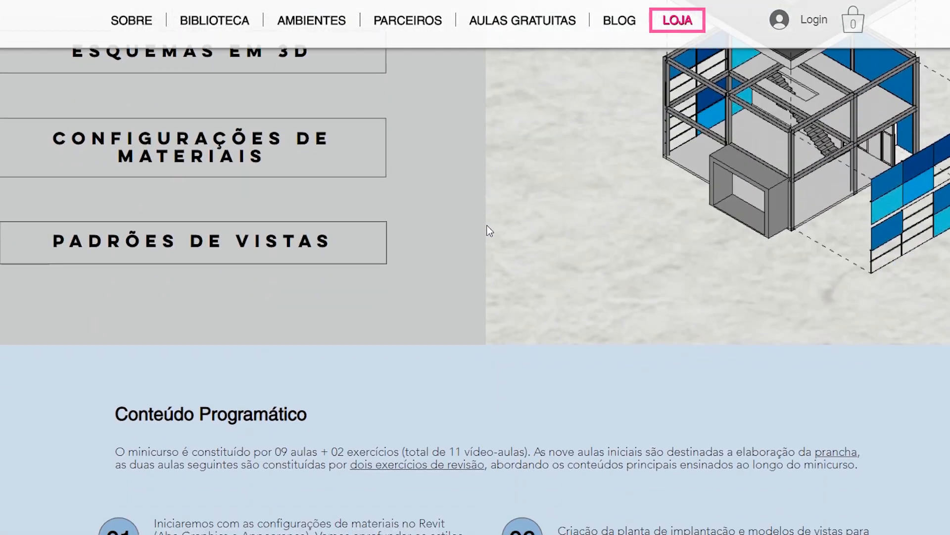
scroll(488, 230, "down", 6)
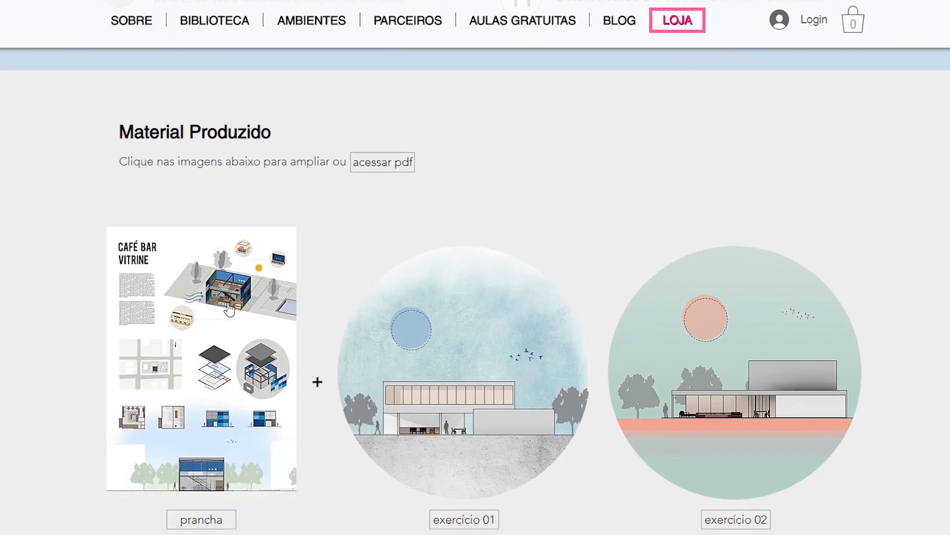
- View the enlarged Café Bar Vitrine board, close it, and look through the rest of the minicourse page
left_click(114, 302)
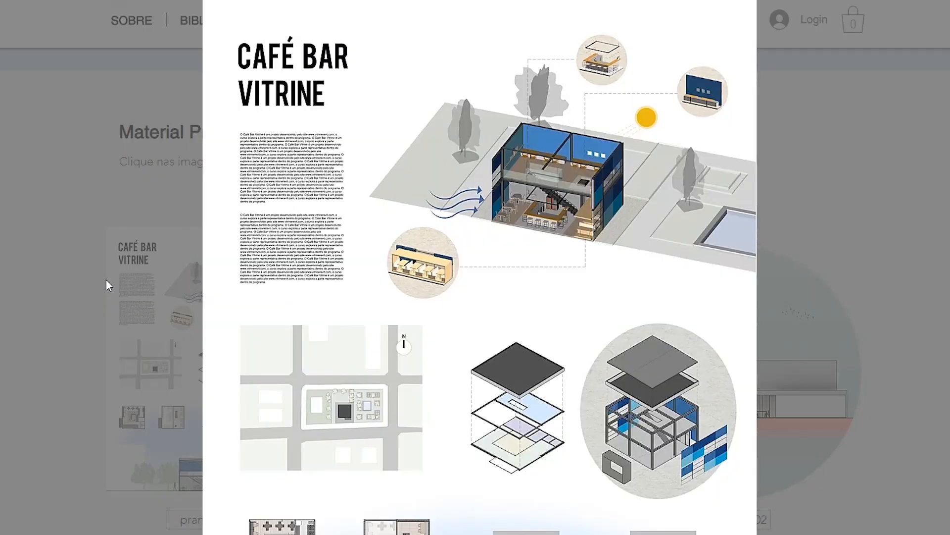
scroll(107, 280, "down", 3)
left_click(877, 190)
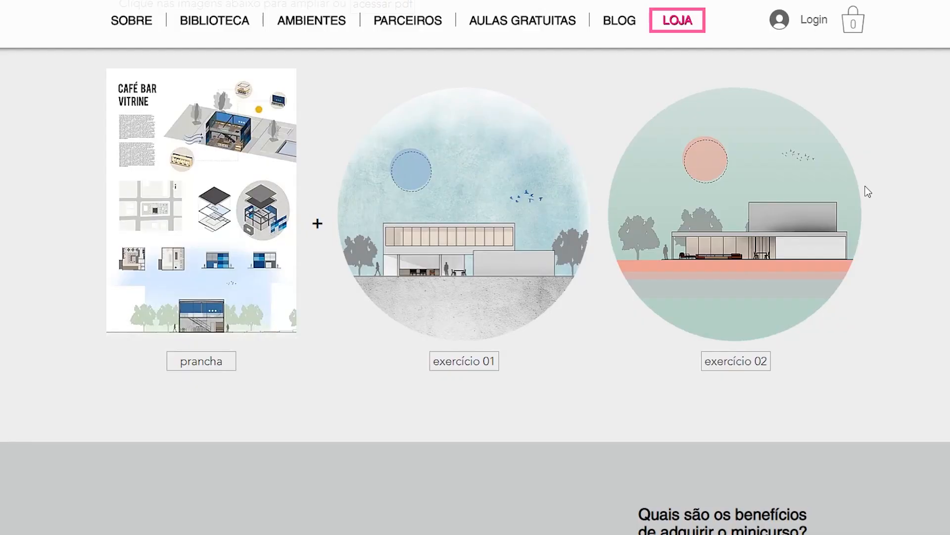
scroll(495, 228, "down", 8)
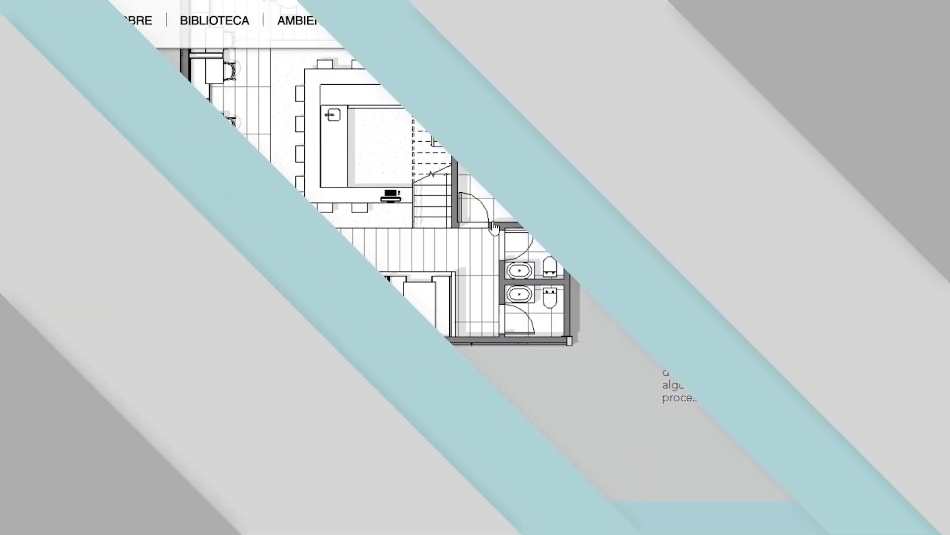